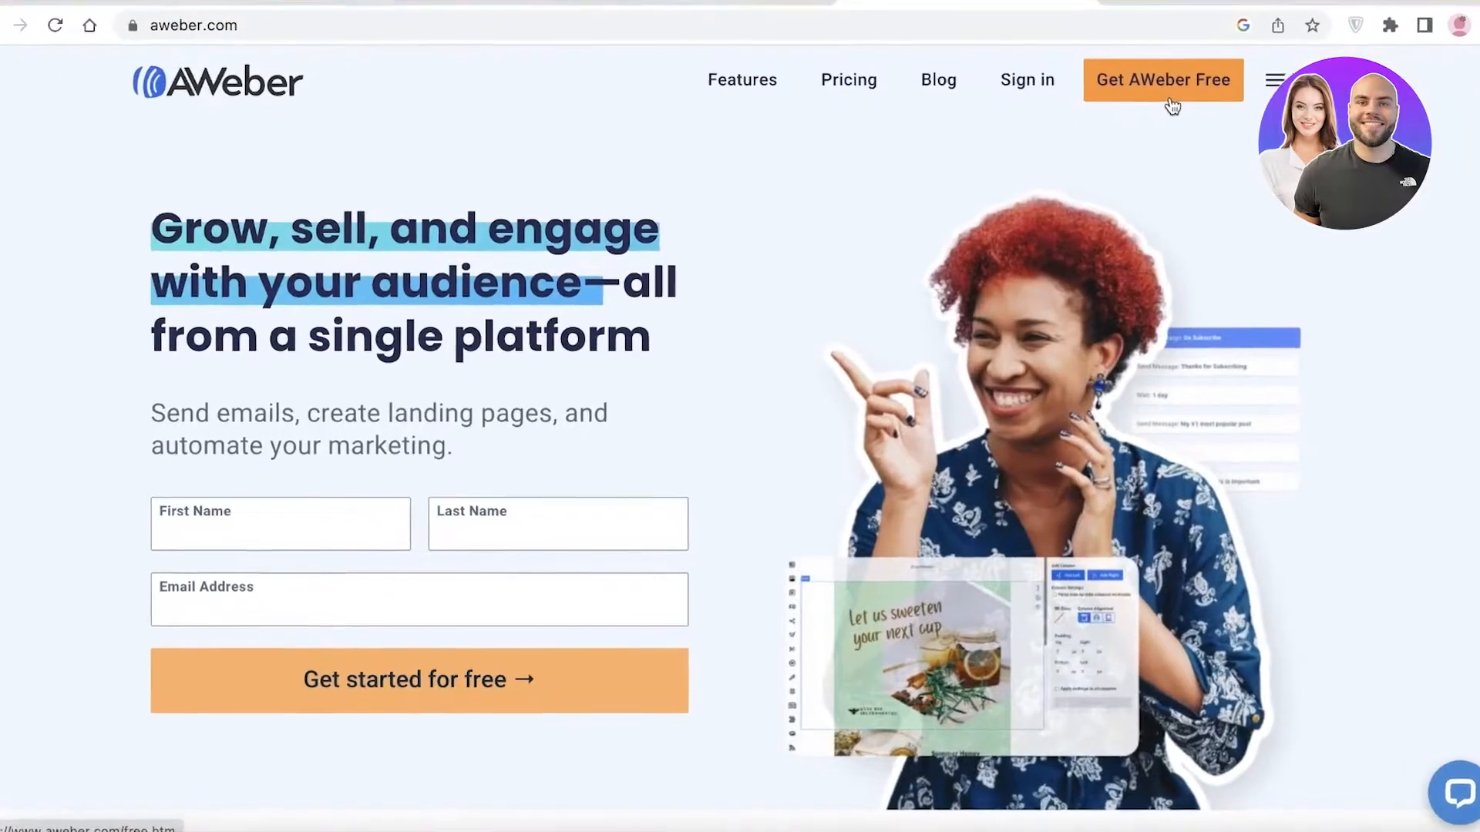
Browse the AWeber homepage's feature sections and open the free account sign-up form.
scroll(1167, 223, "down", 15)
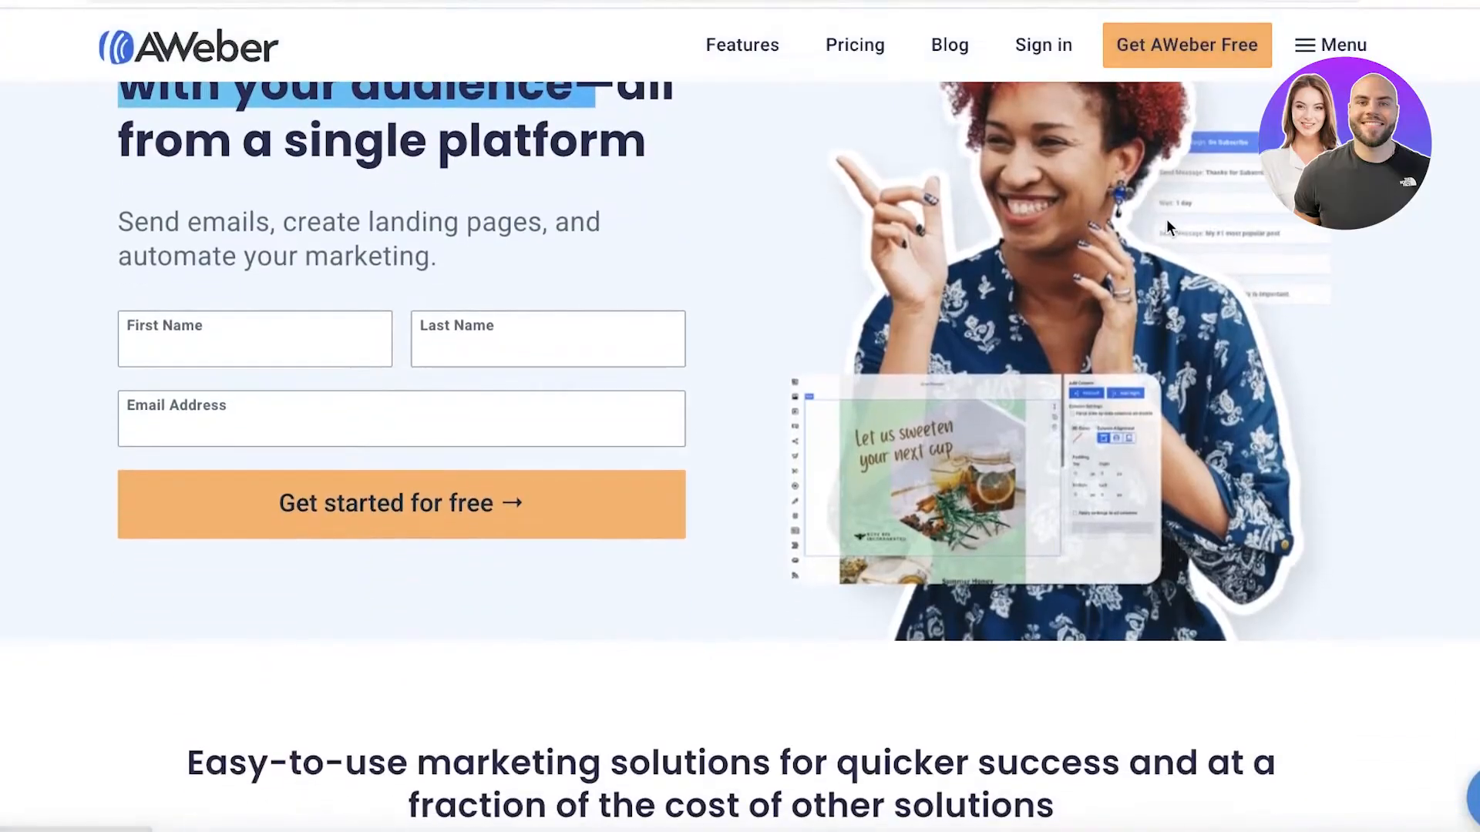
scroll(1167, 242, "down", 15)
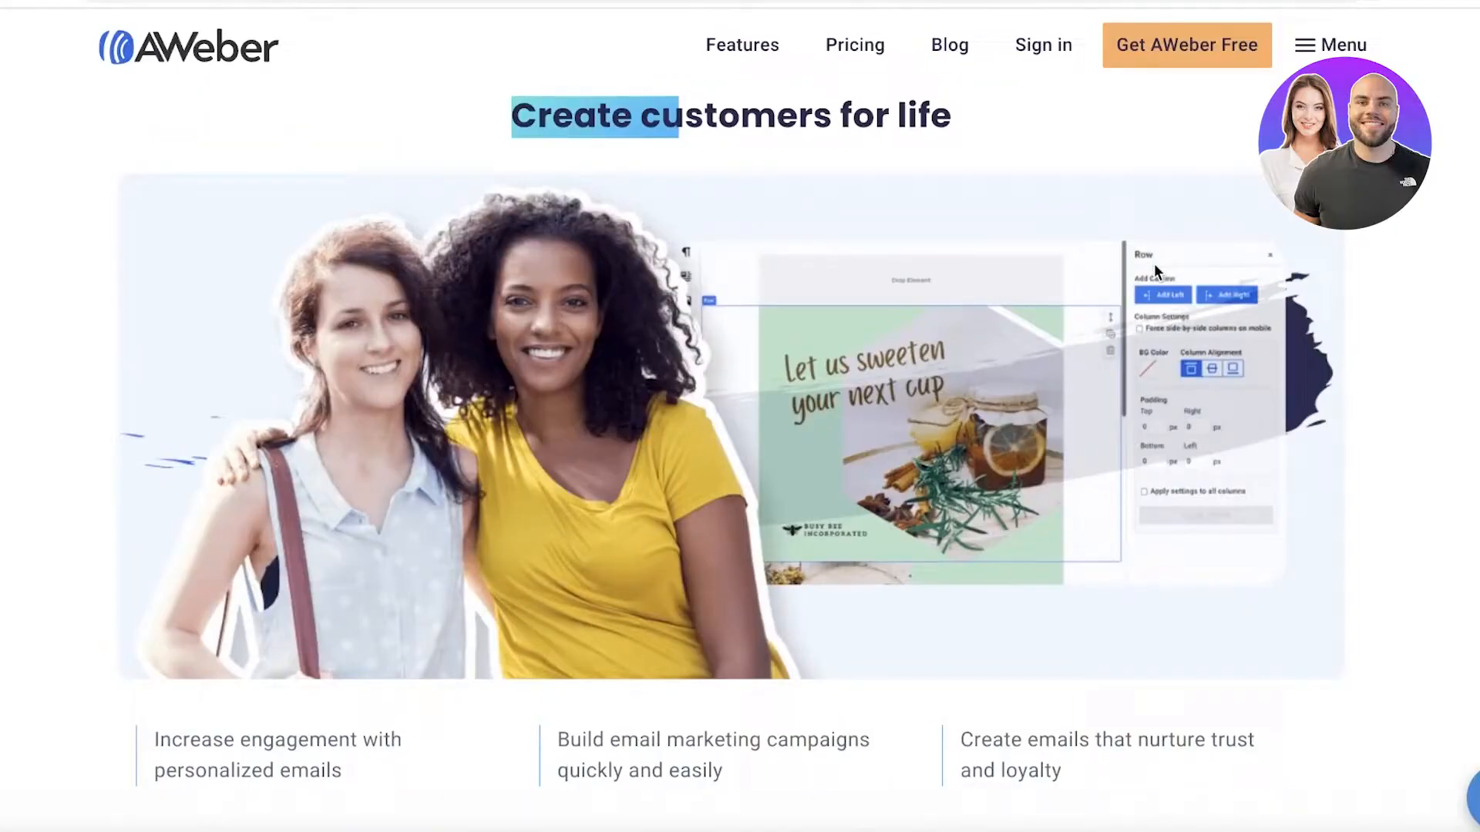
scroll(1154, 266, "down", 10)
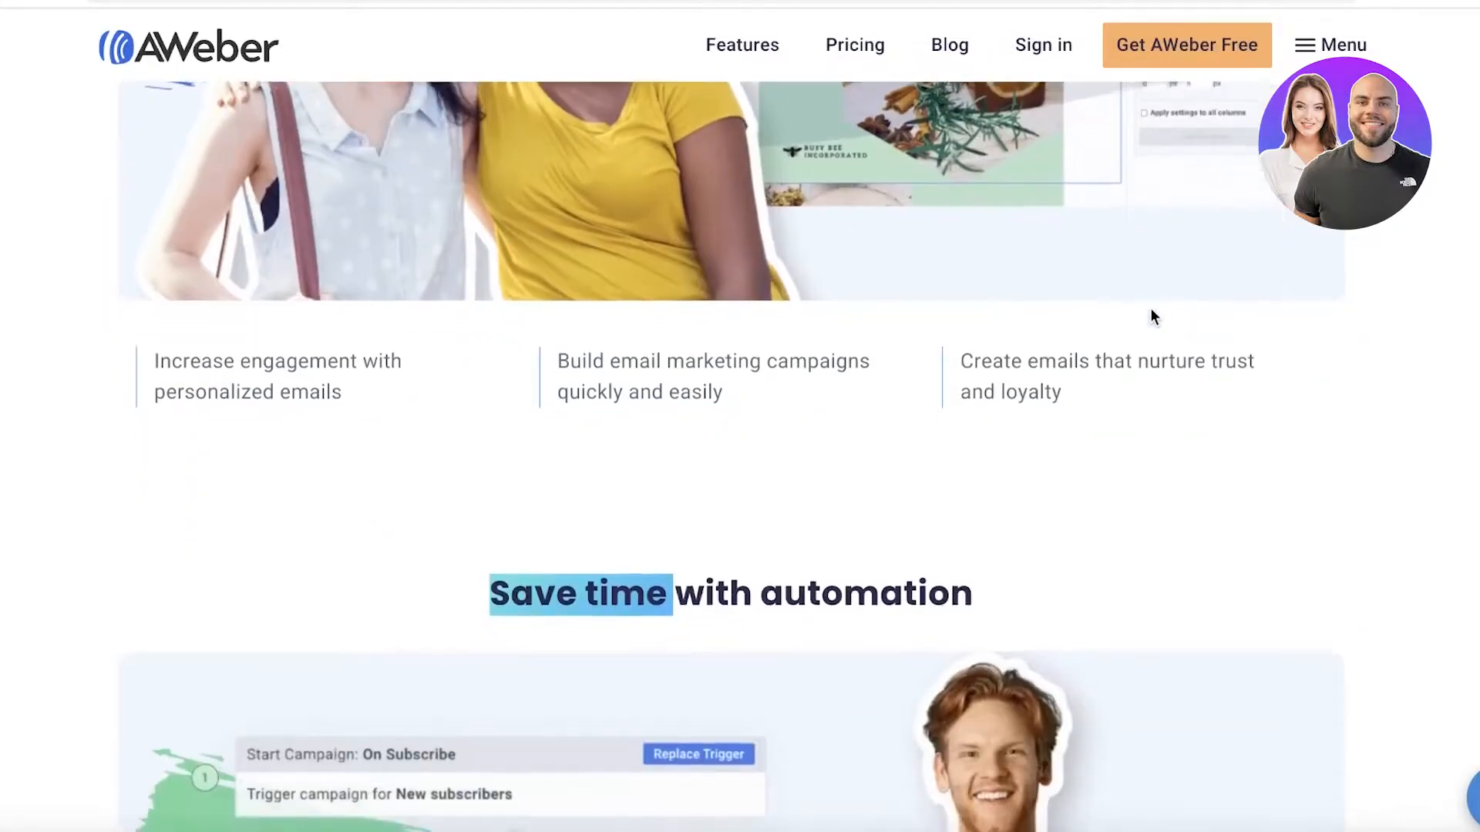
scroll(1150, 310, "down", 1)
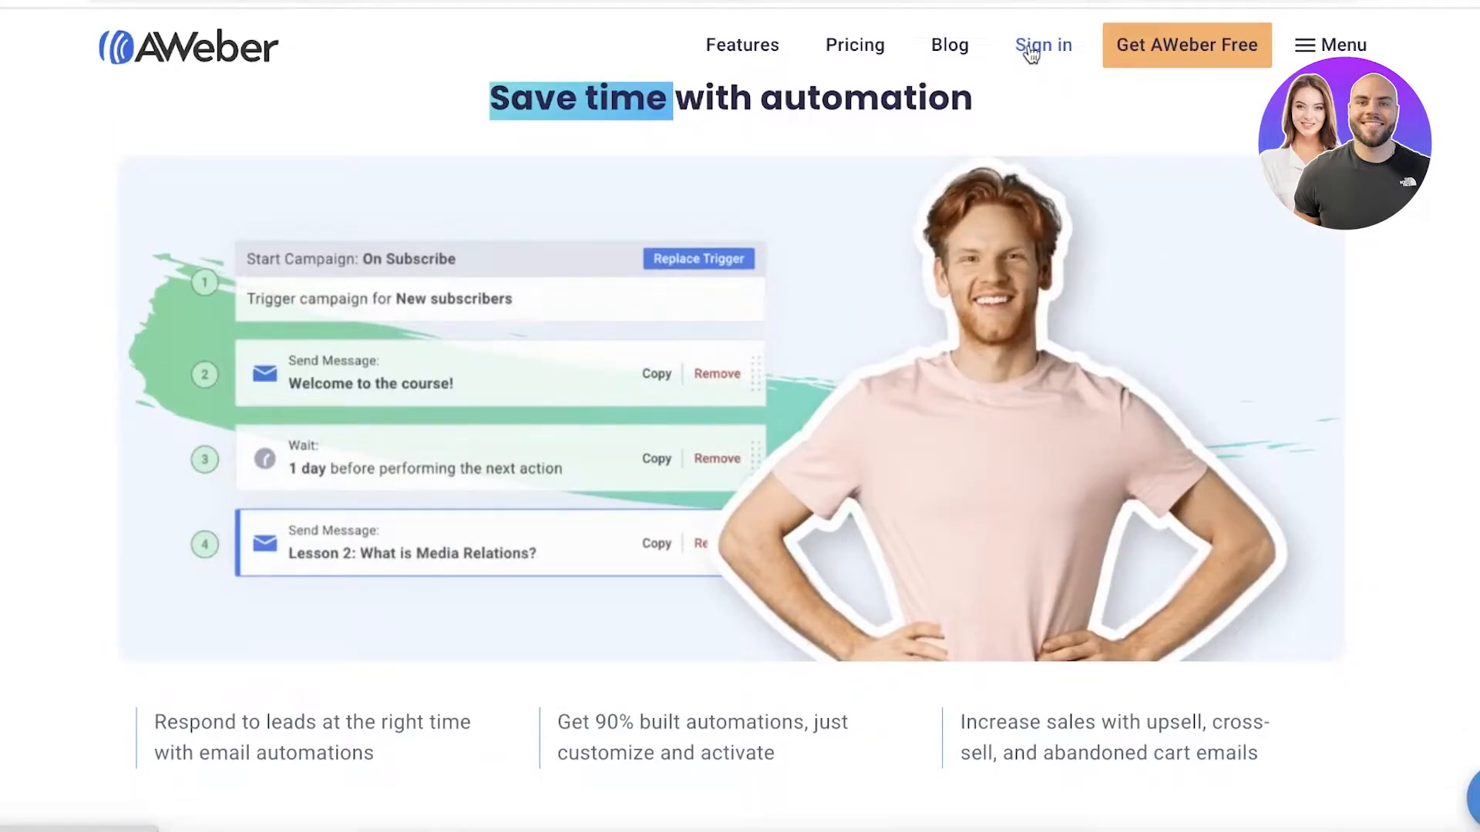
left_click(1156, 51)
scroll(1173, 108, "up", 20)
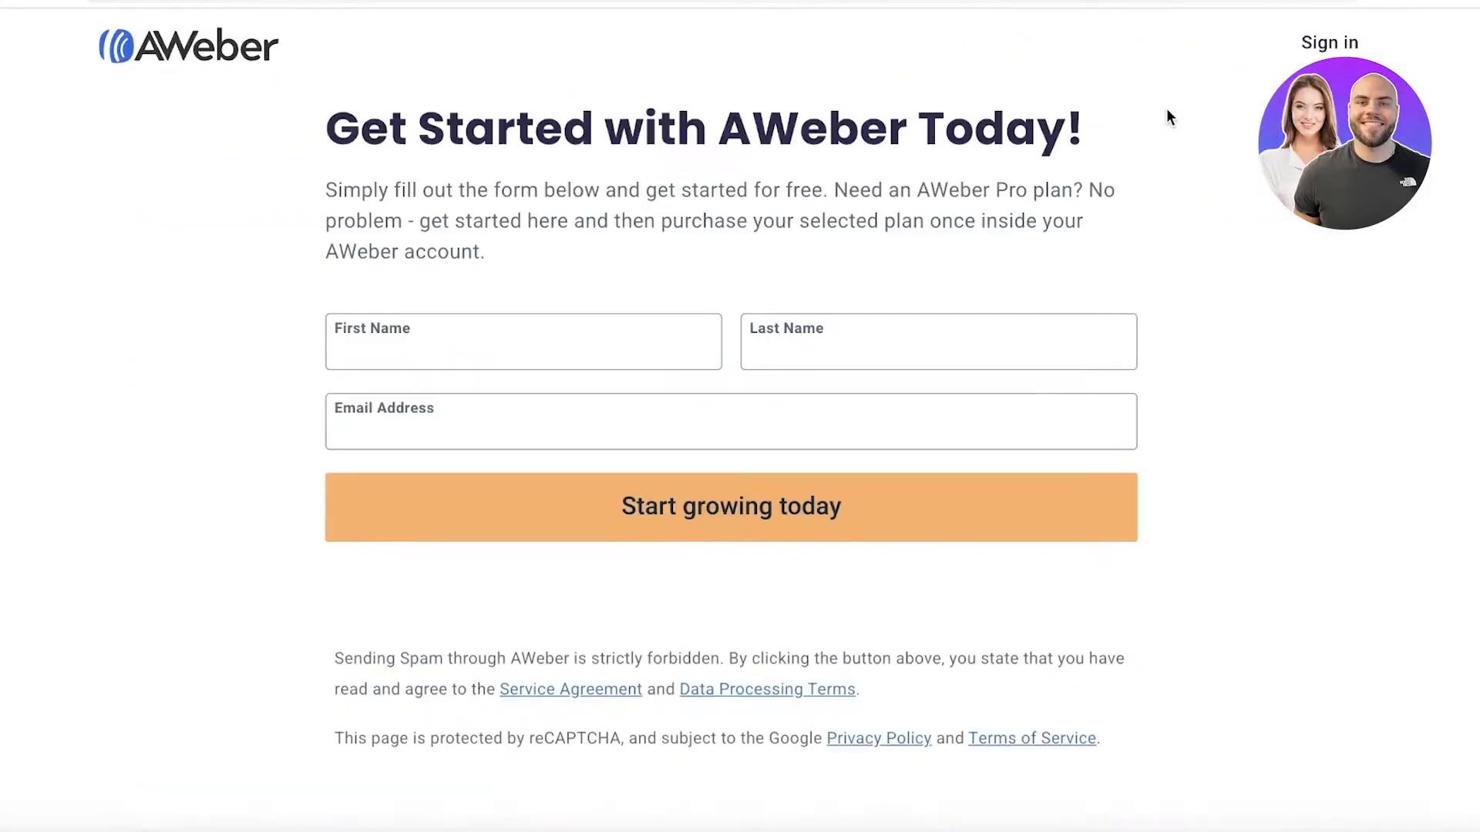
Fill in the sign-up form with the first name, last name and e-mail address, and submit it.
left_click(636, 336)
key("Tab")
left_click(571, 431)
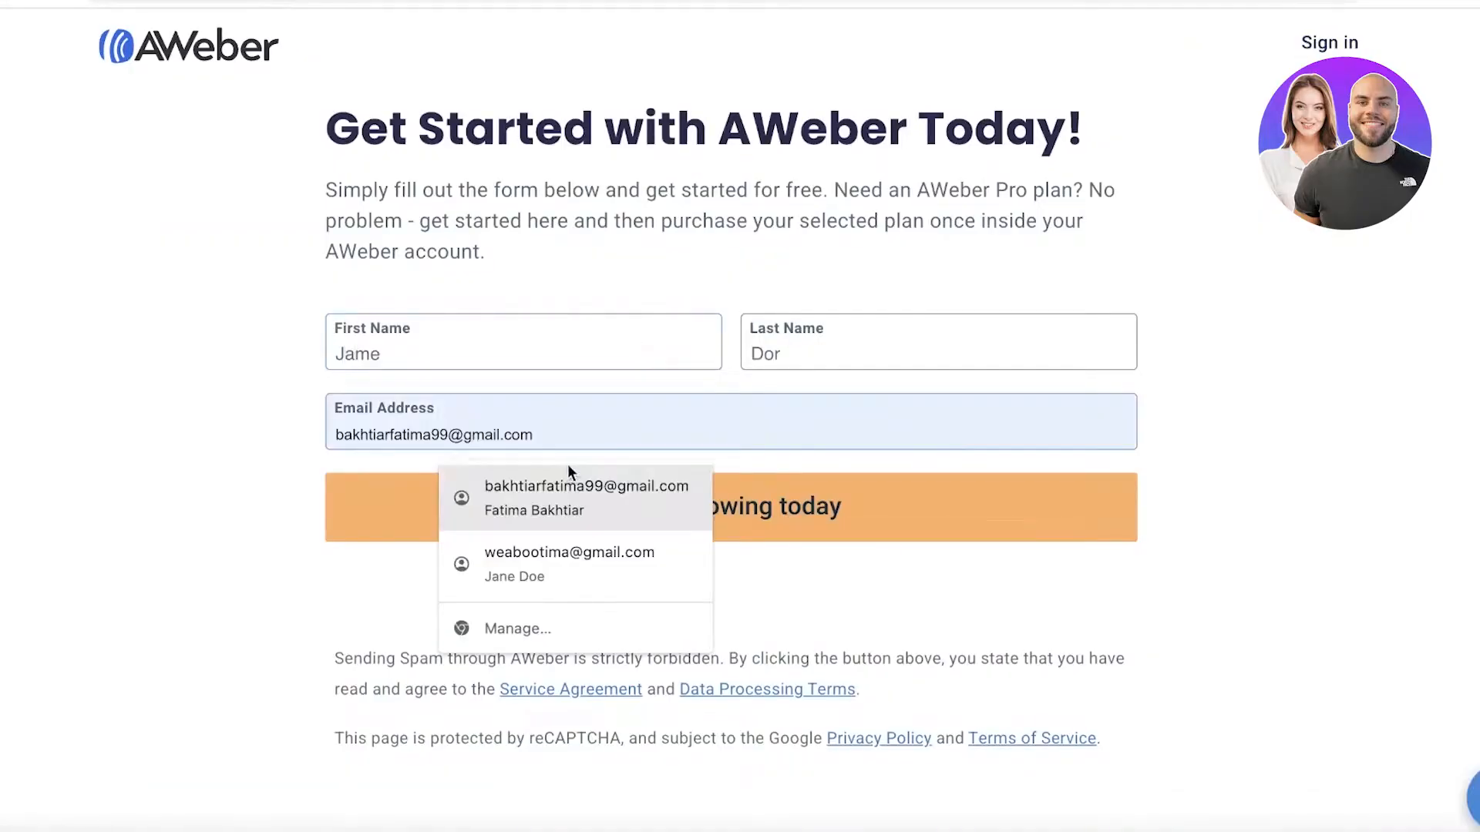
left_click(554, 543)
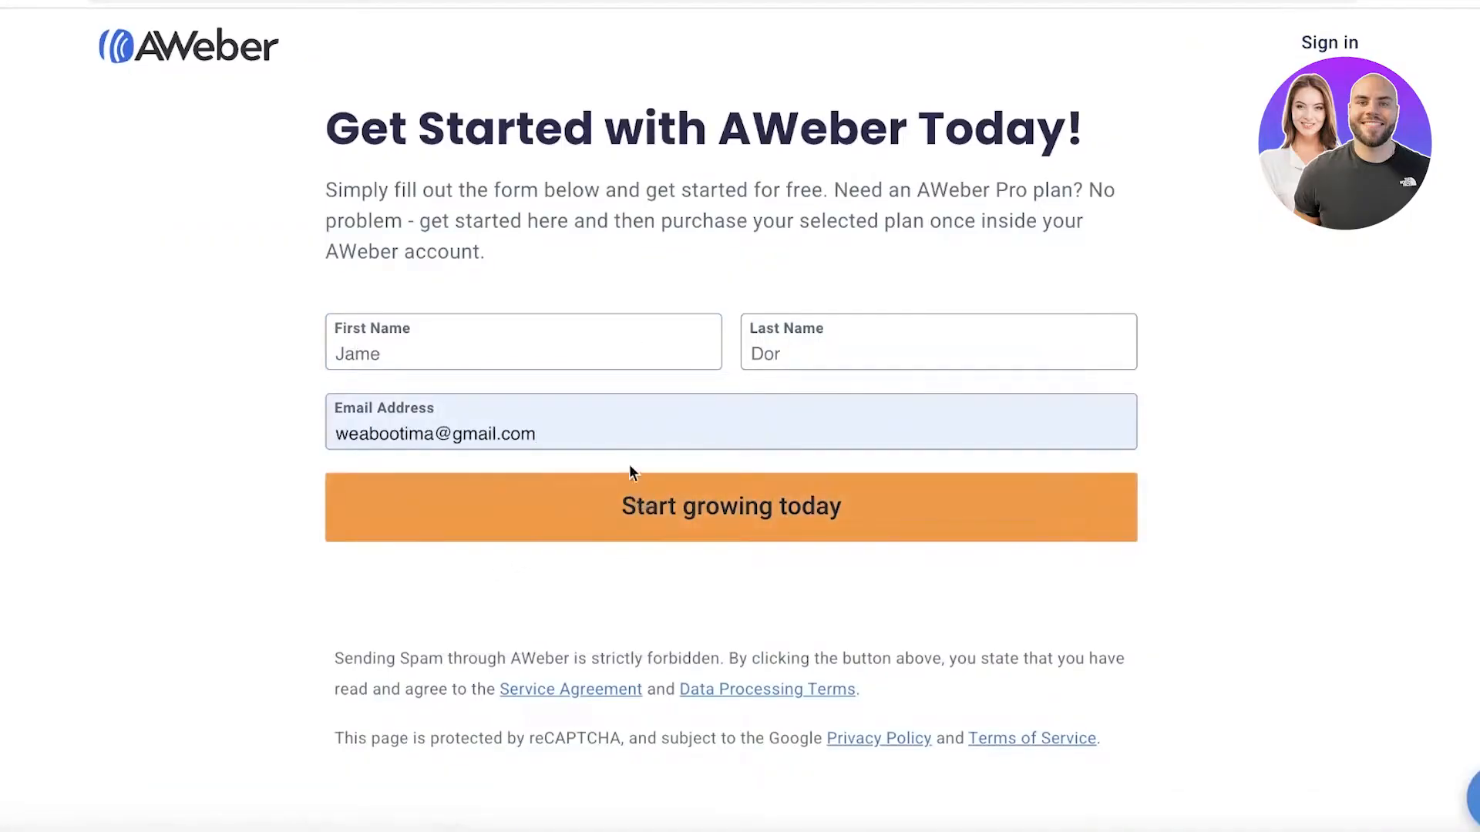
left_click(698, 522)
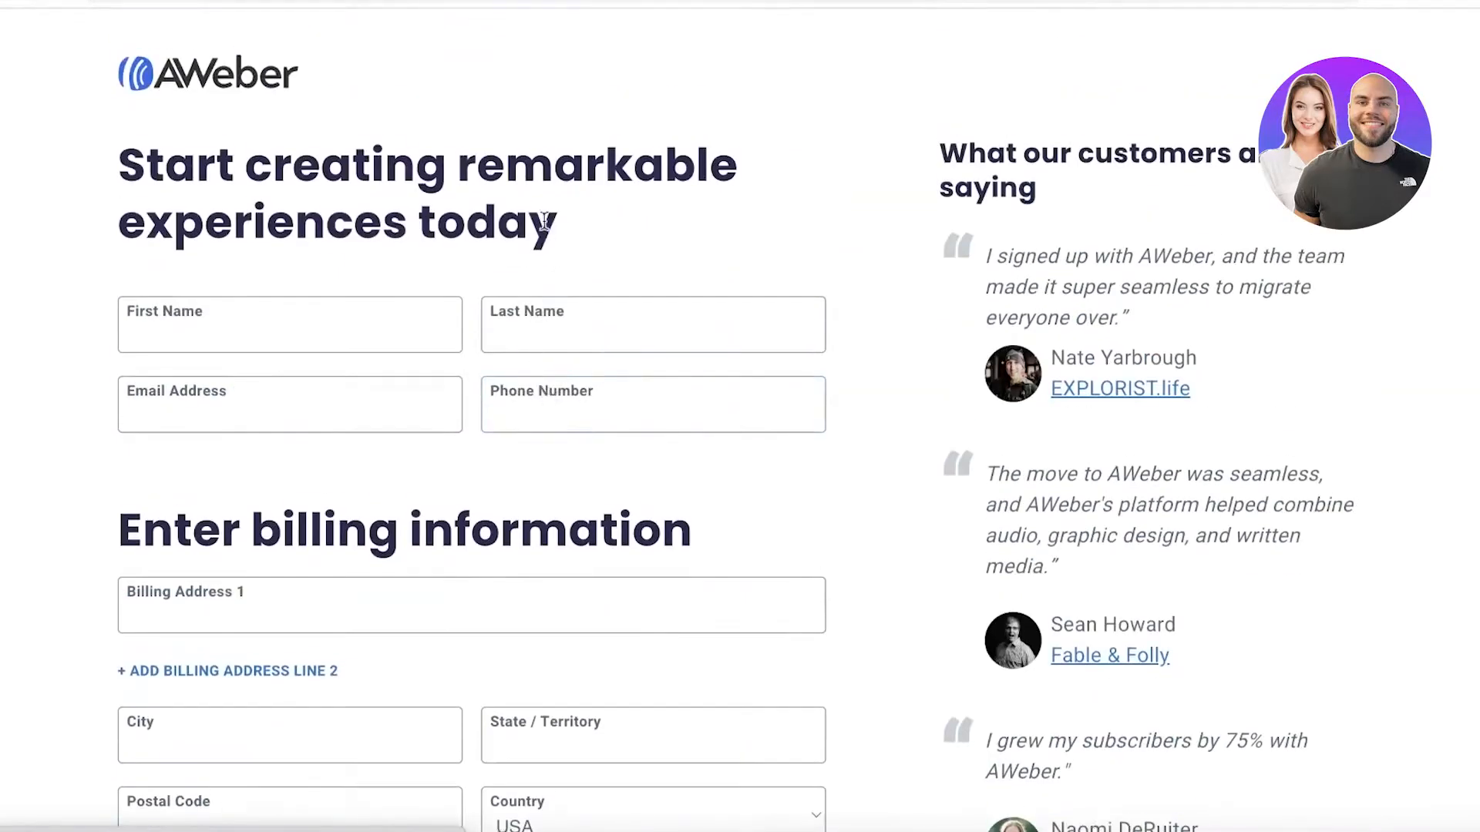
Review the AWeber Pro billing form and its monthly and annual plan options.
scroll(409, 237, "down", 8)
scroll(693, 366, "down", 7)
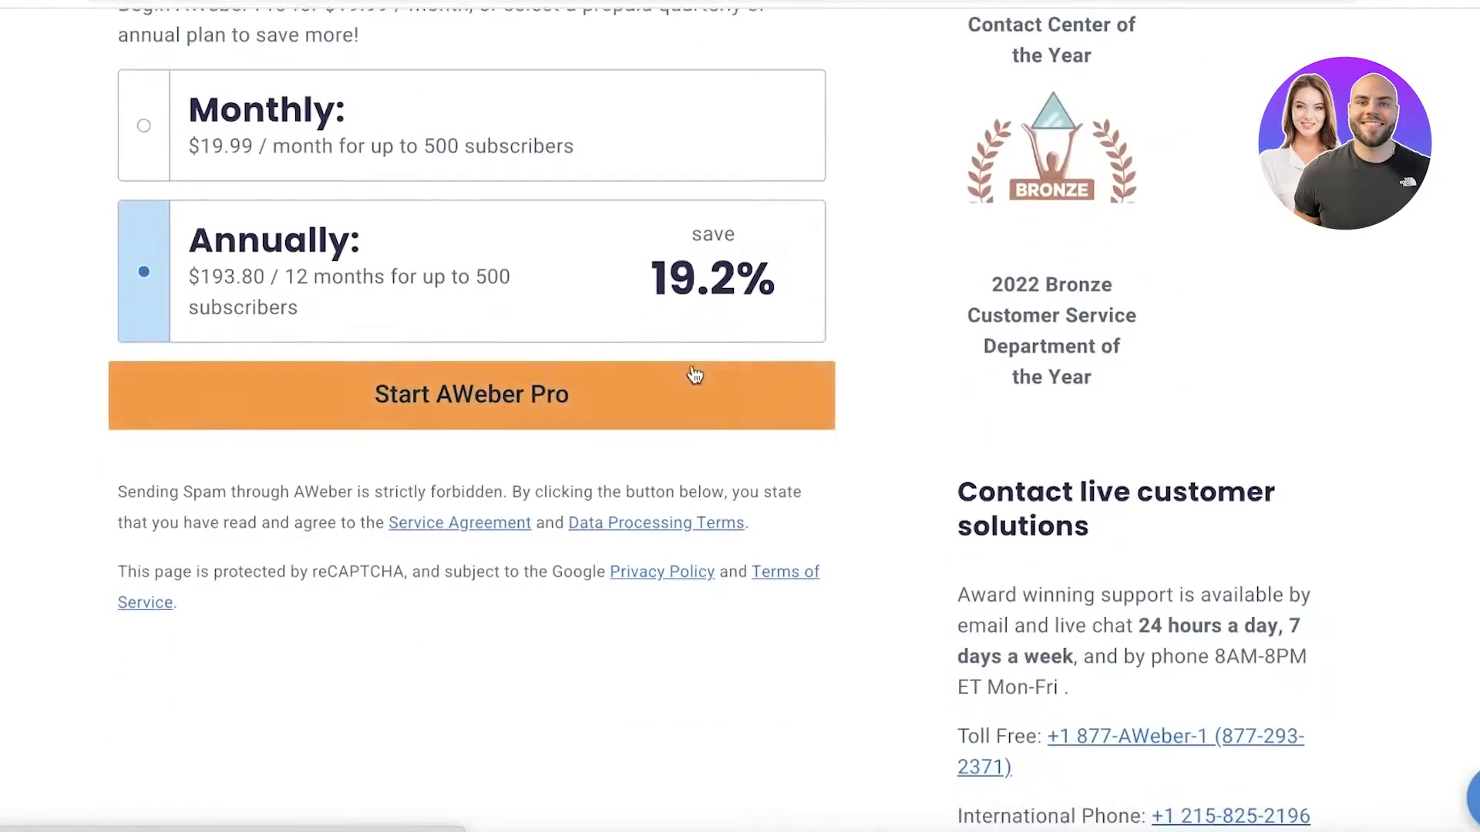
left_click(694, 375)
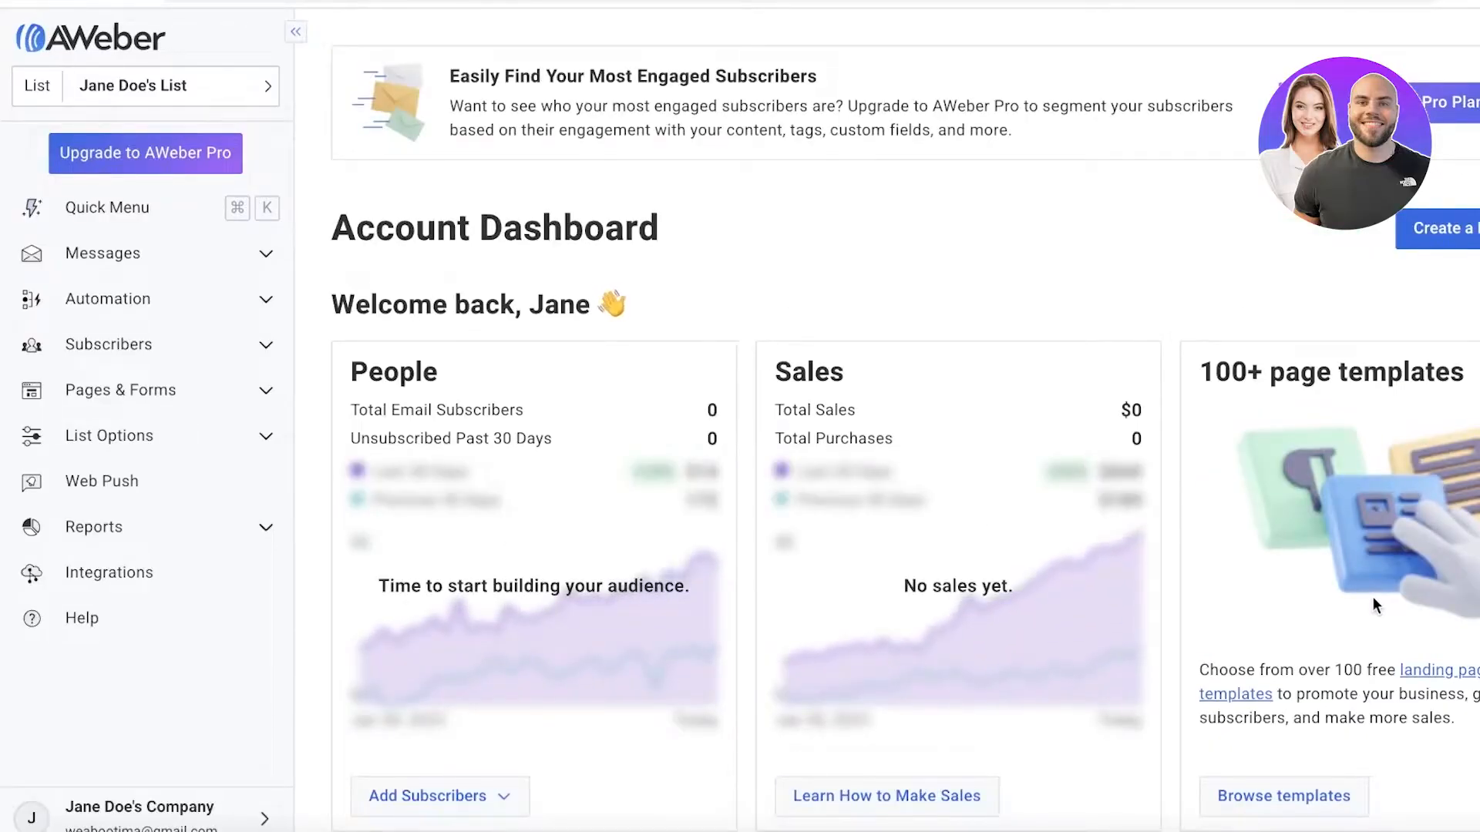
Look through the account options and the active list options, and choose to create a new list.
left_click(249, 83)
left_click(854, 191)
left_click(109, 806)
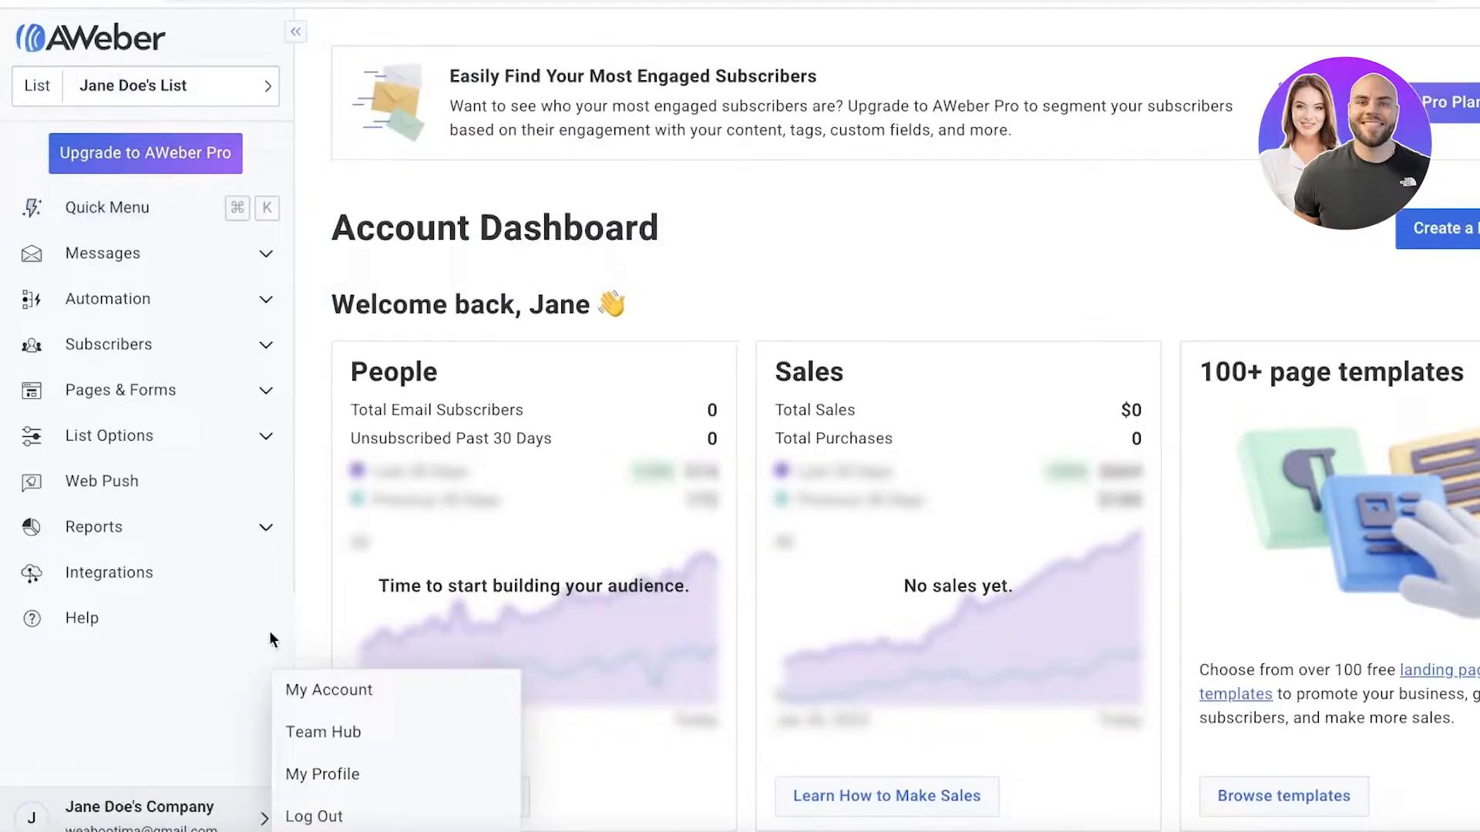
left_click(224, 102)
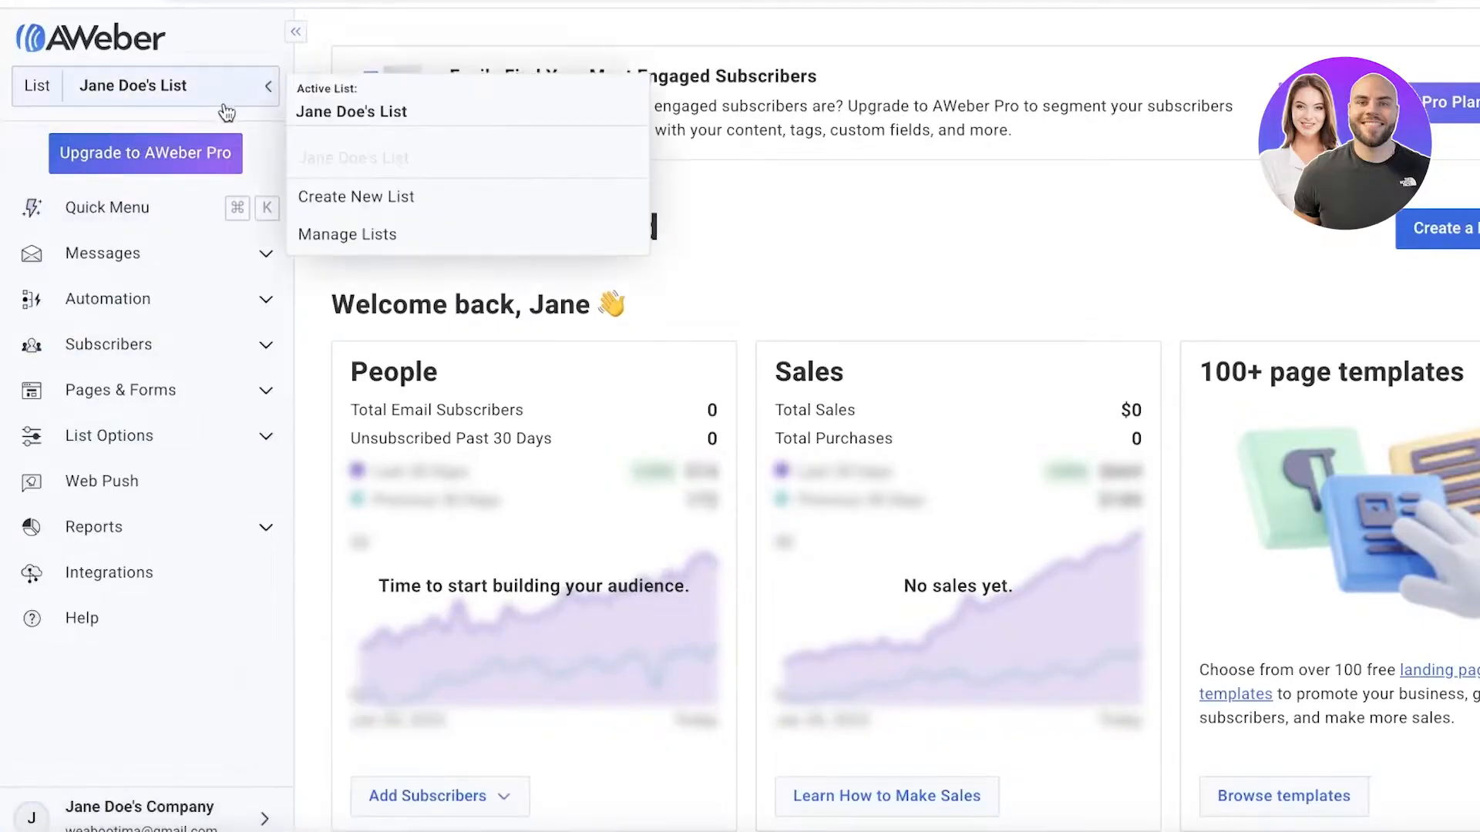
left_click(332, 202)
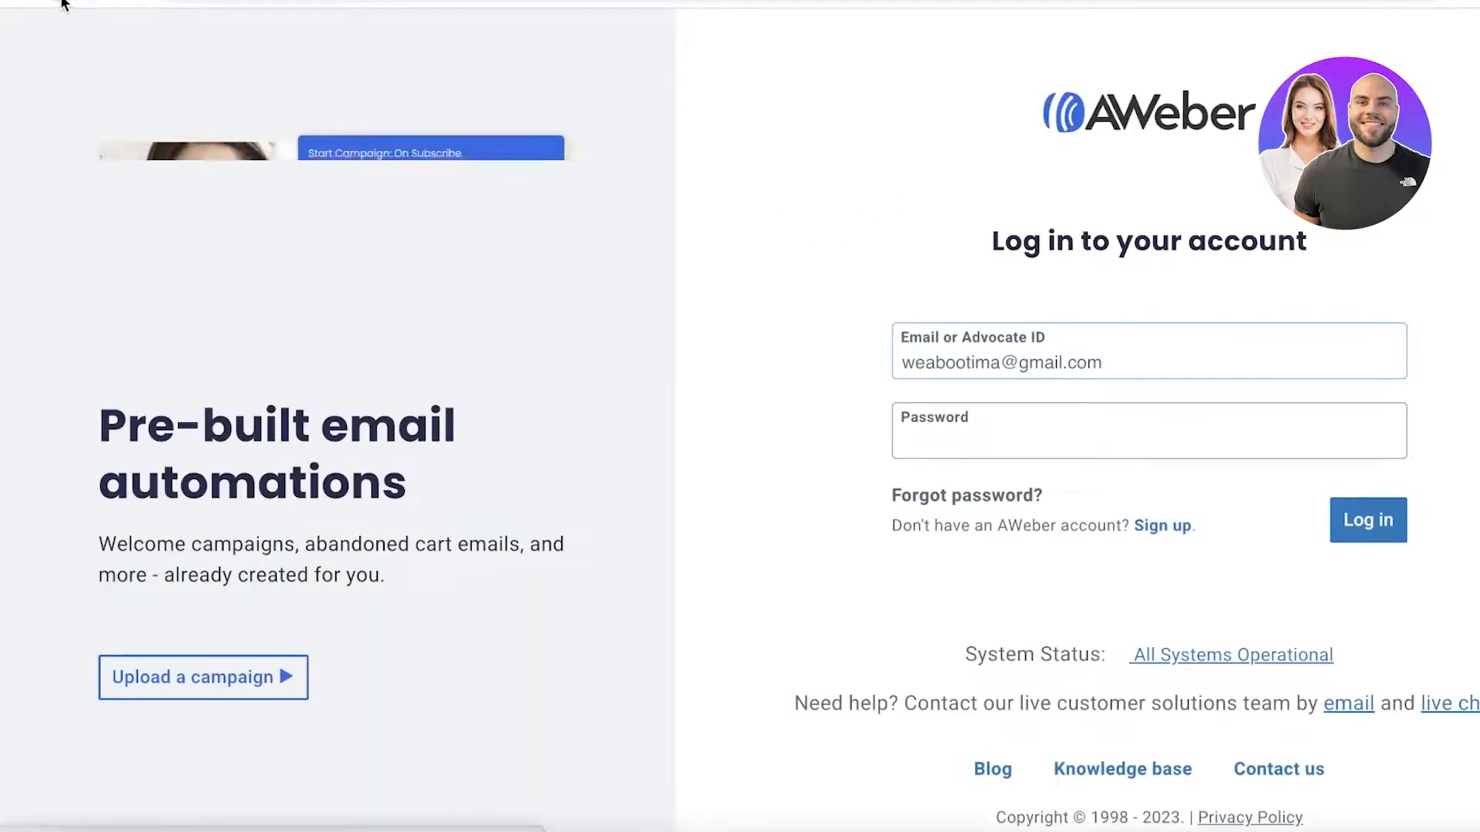
Log in with the account password and open the import for adding multiple subscribers to the list.
left_click(953, 430)
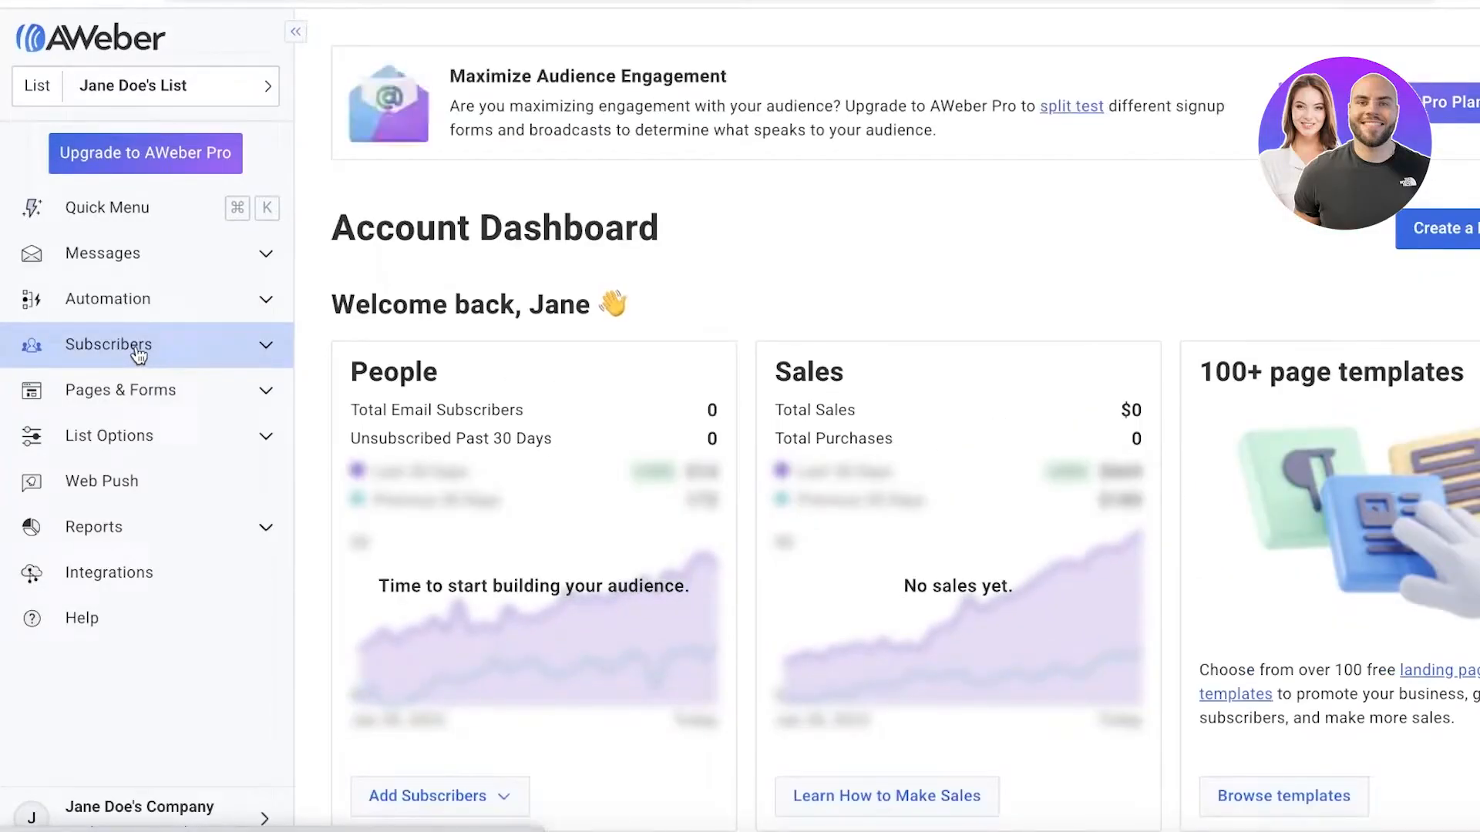
left_click(139, 353)
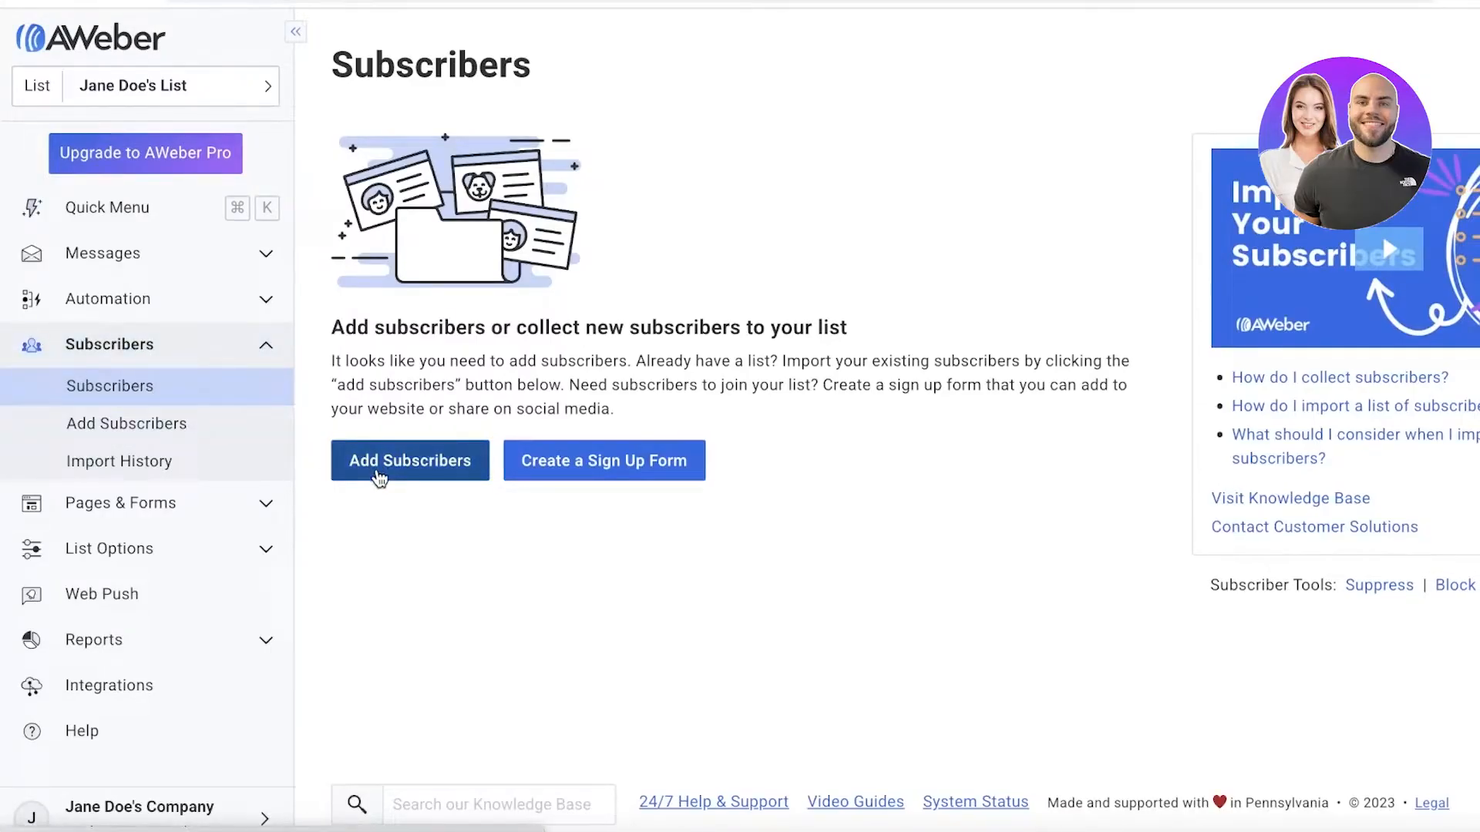
left_click(379, 471)
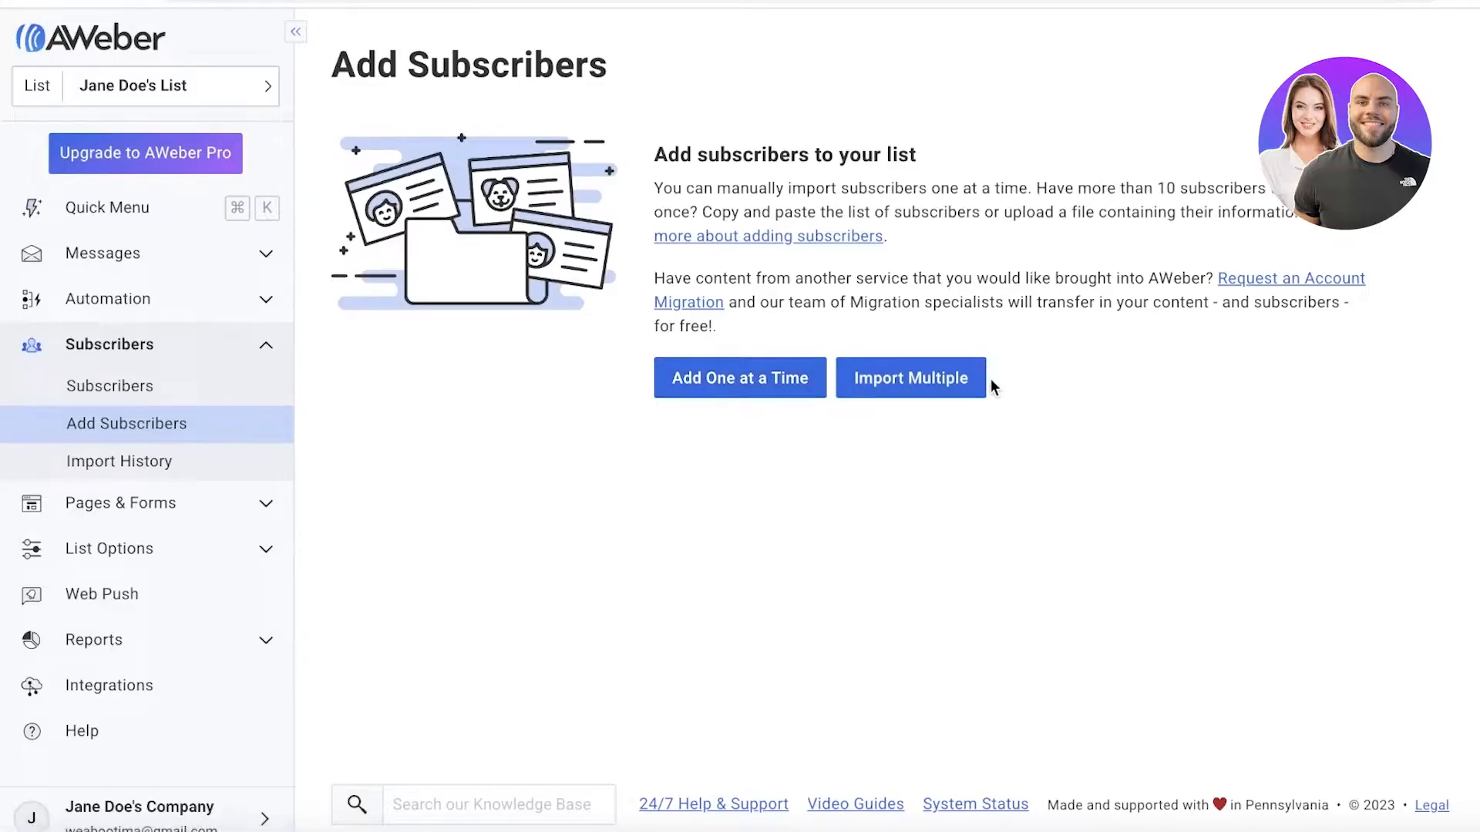
left_click(946, 400)
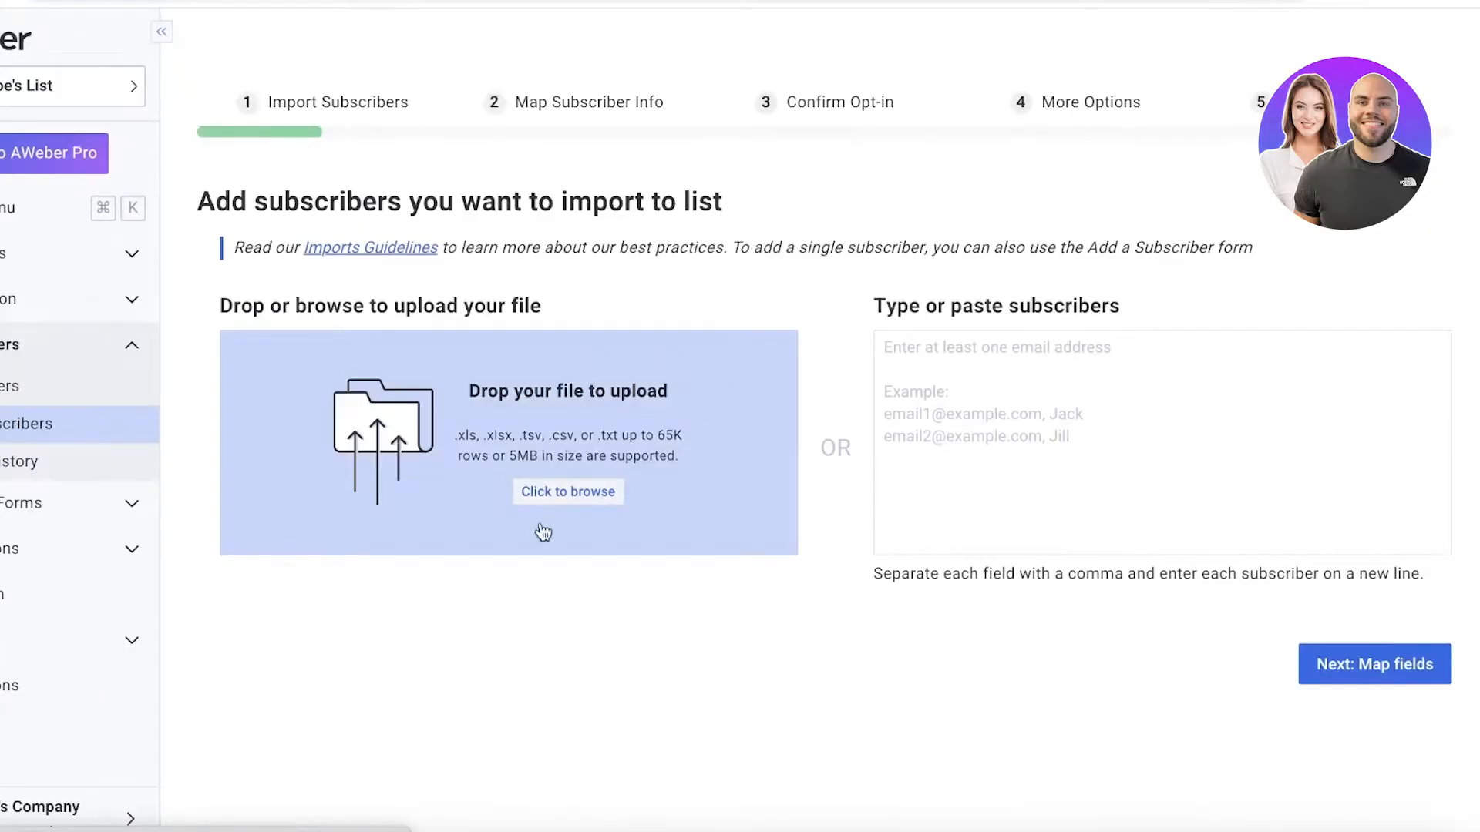
Browse for a subscriber file to upload and close the file selection without choosing one.
scroll(436, 600, "down", 1)
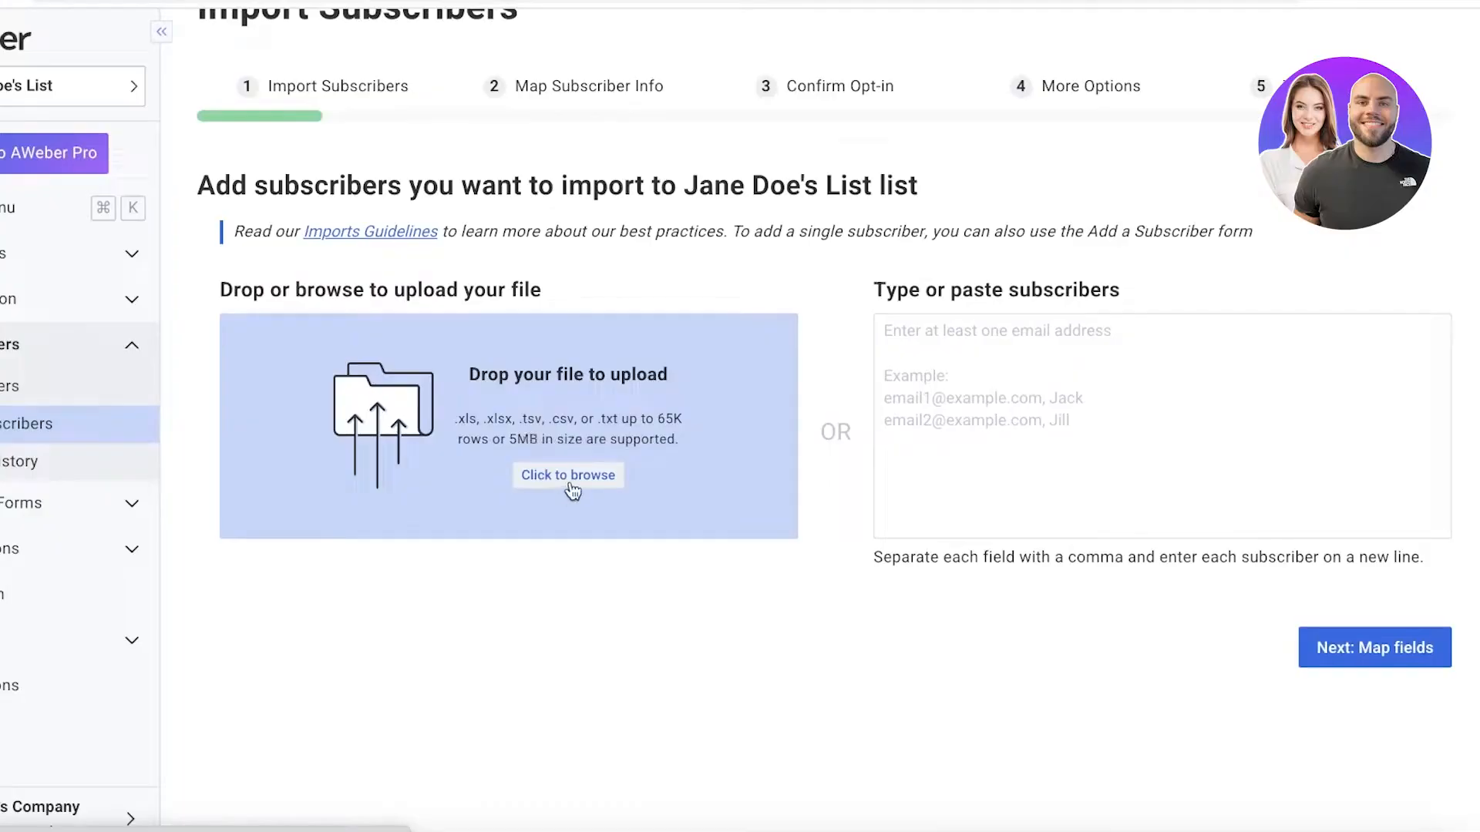
left_click(569, 483)
left_click(992, 604)
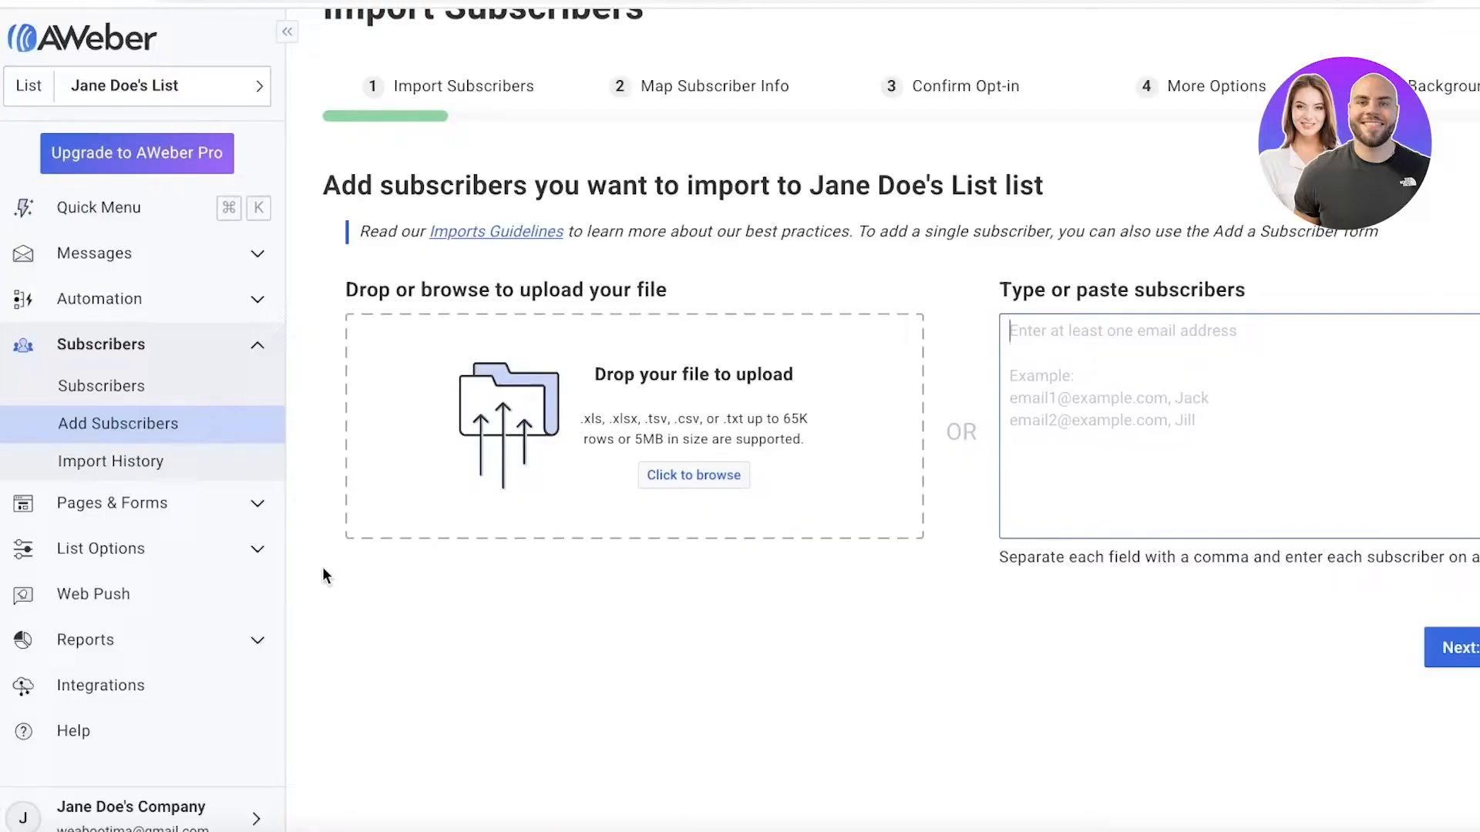
Return to the subscribers overview and start creating a sign-up form for the website.
left_click(135, 352)
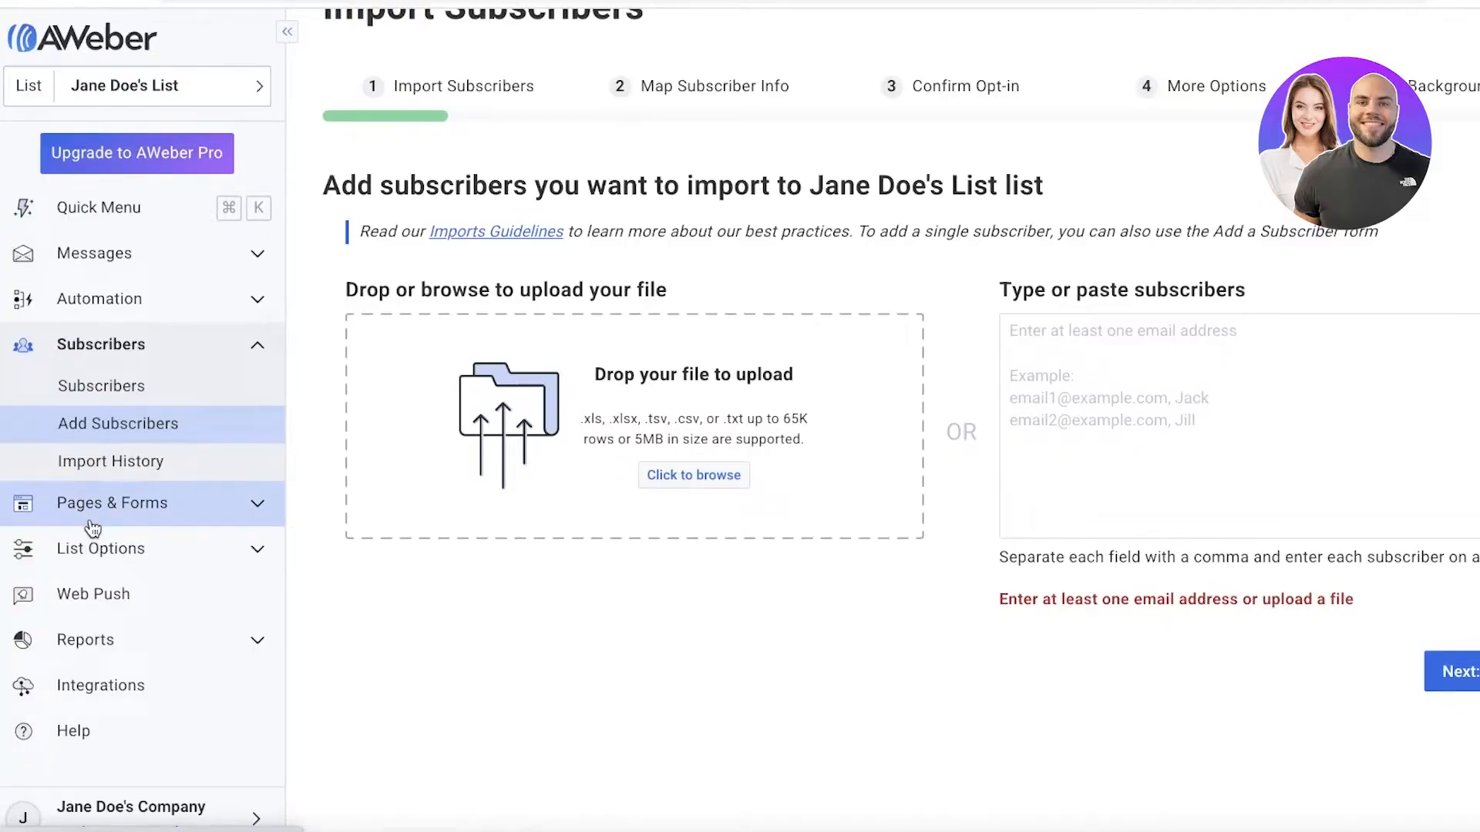
left_click(66, 381)
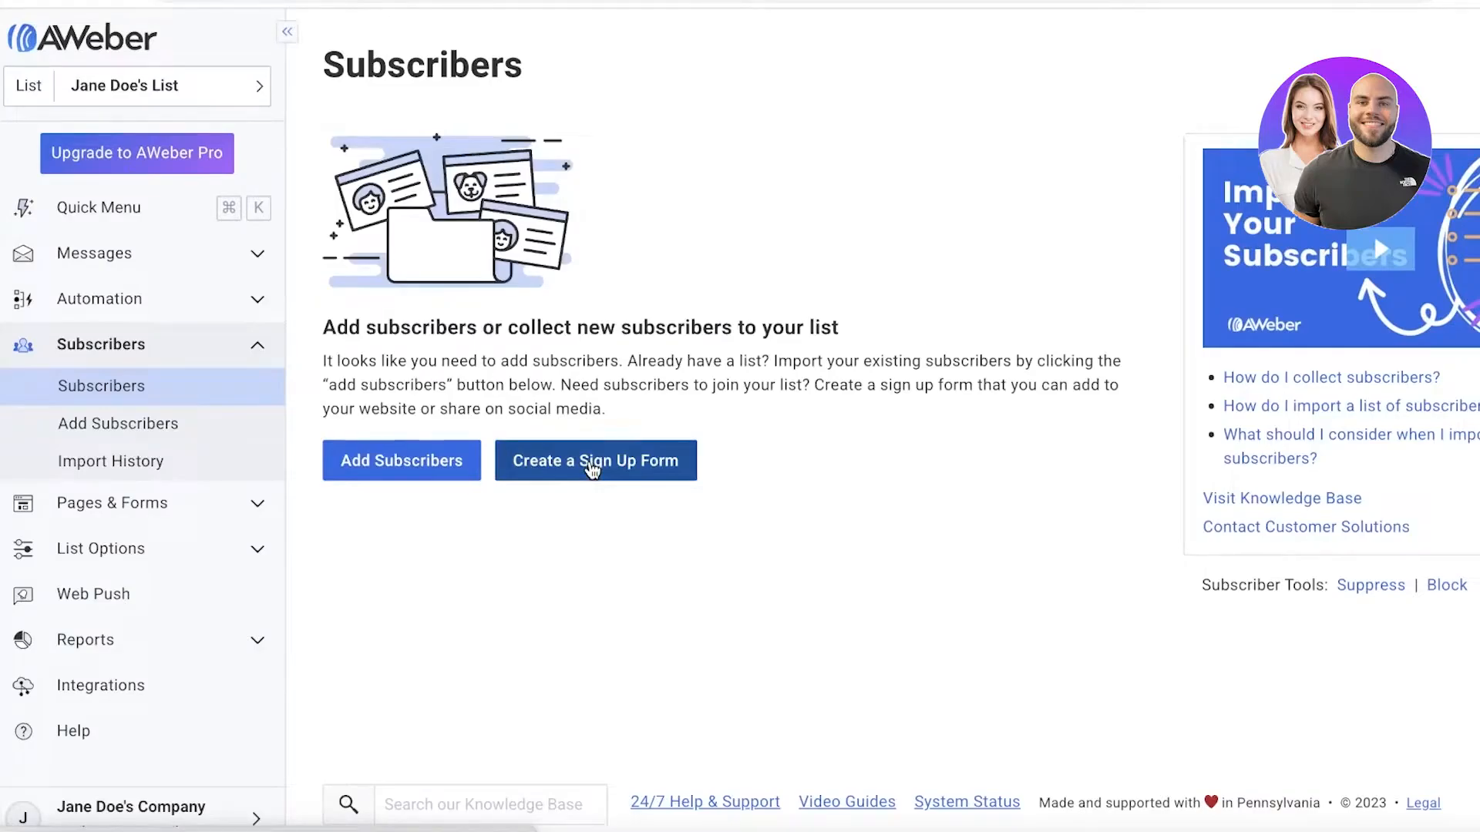
left_click(592, 466)
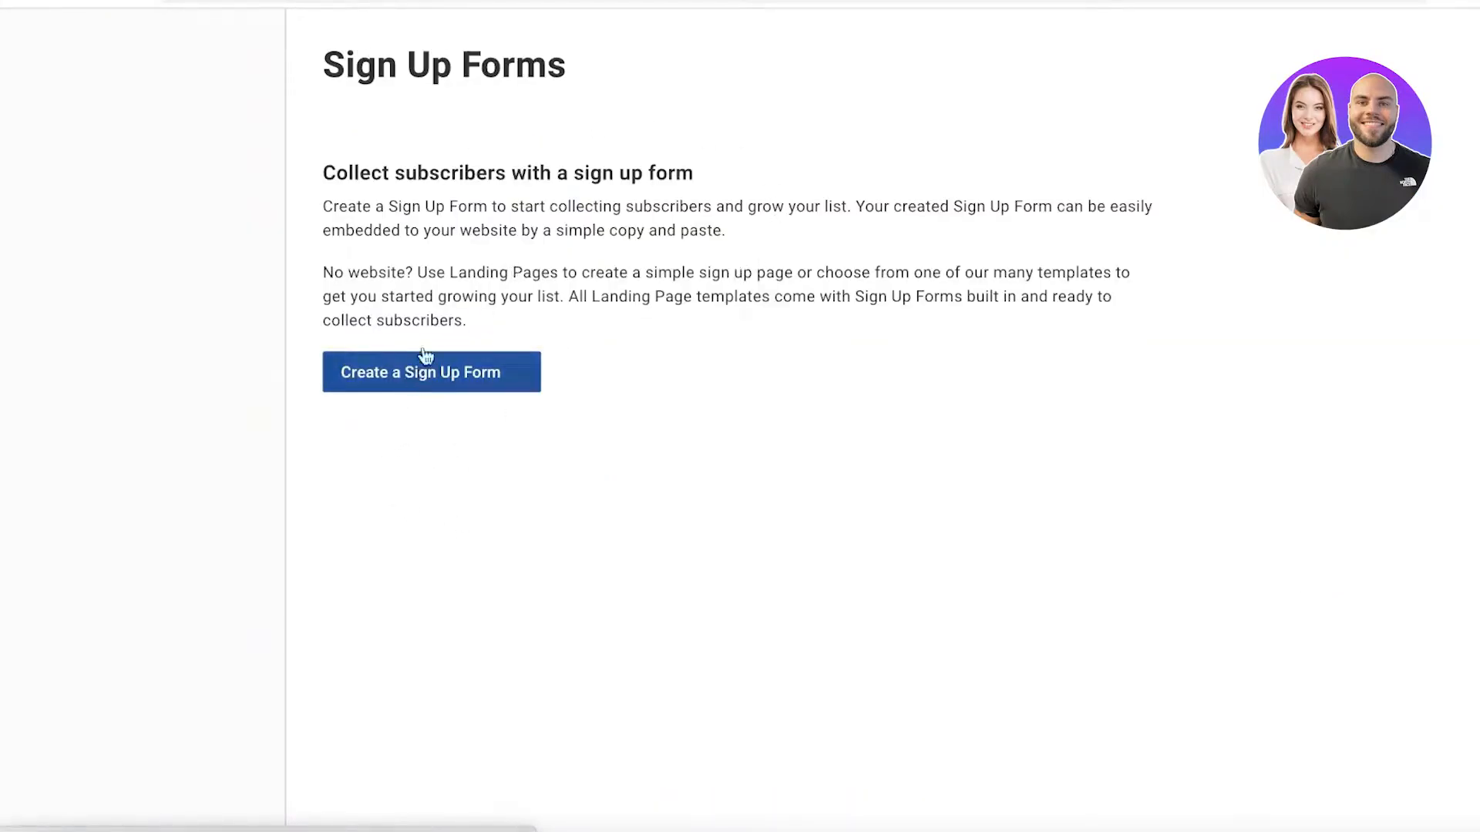
left_click(385, 526)
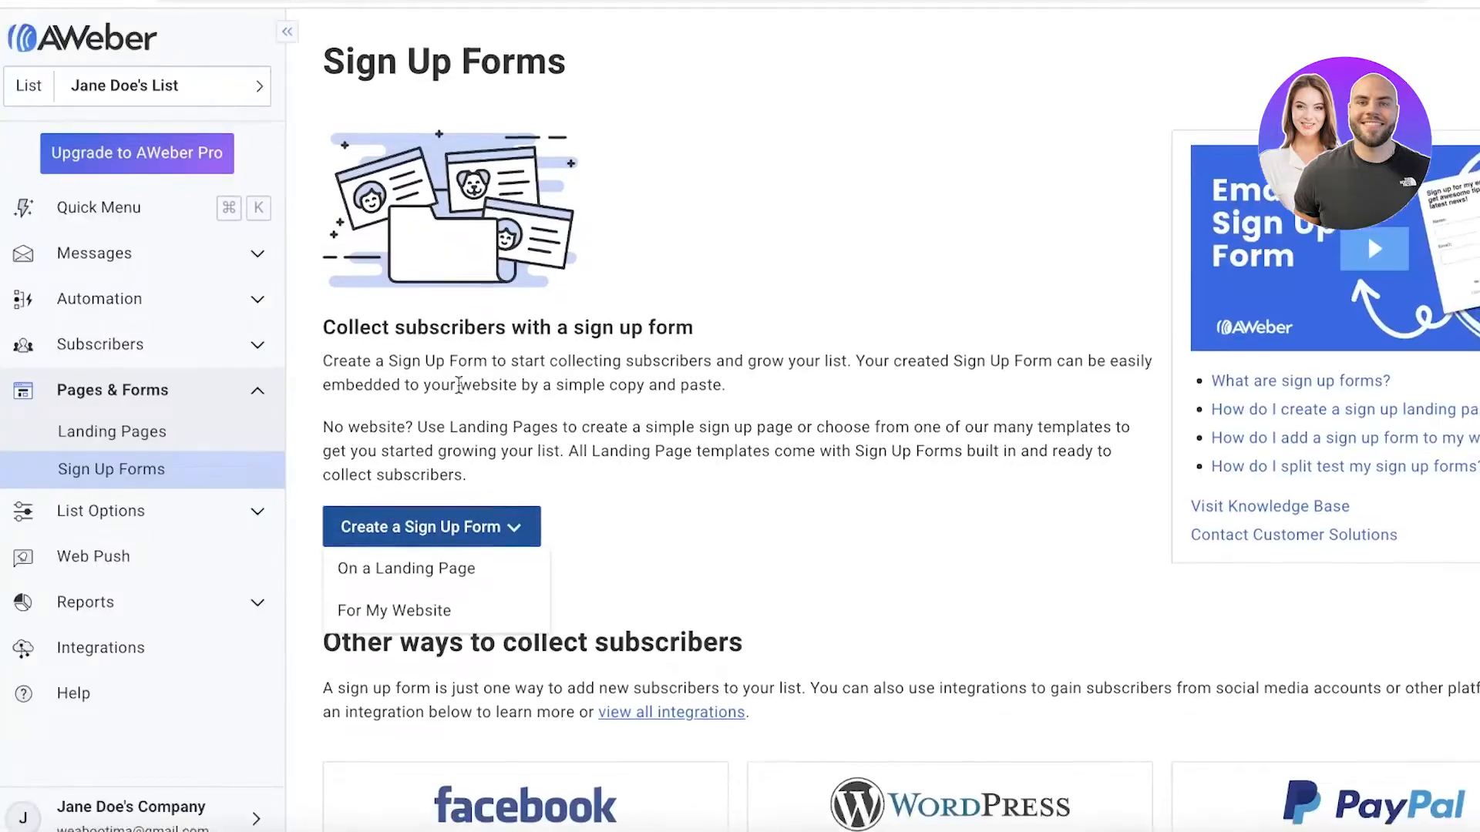
scroll(401, 463, "down", 1)
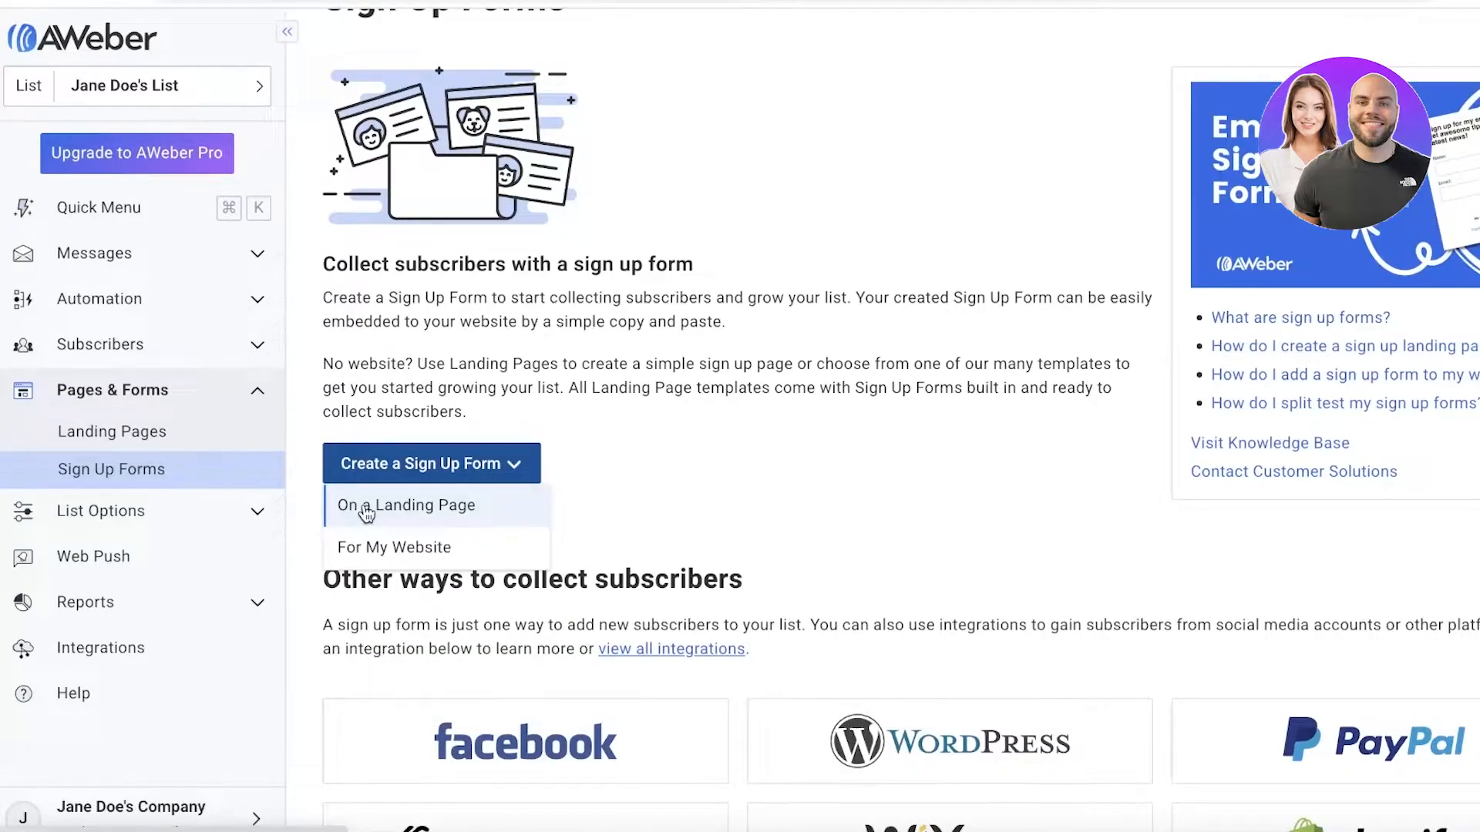
left_click(357, 545)
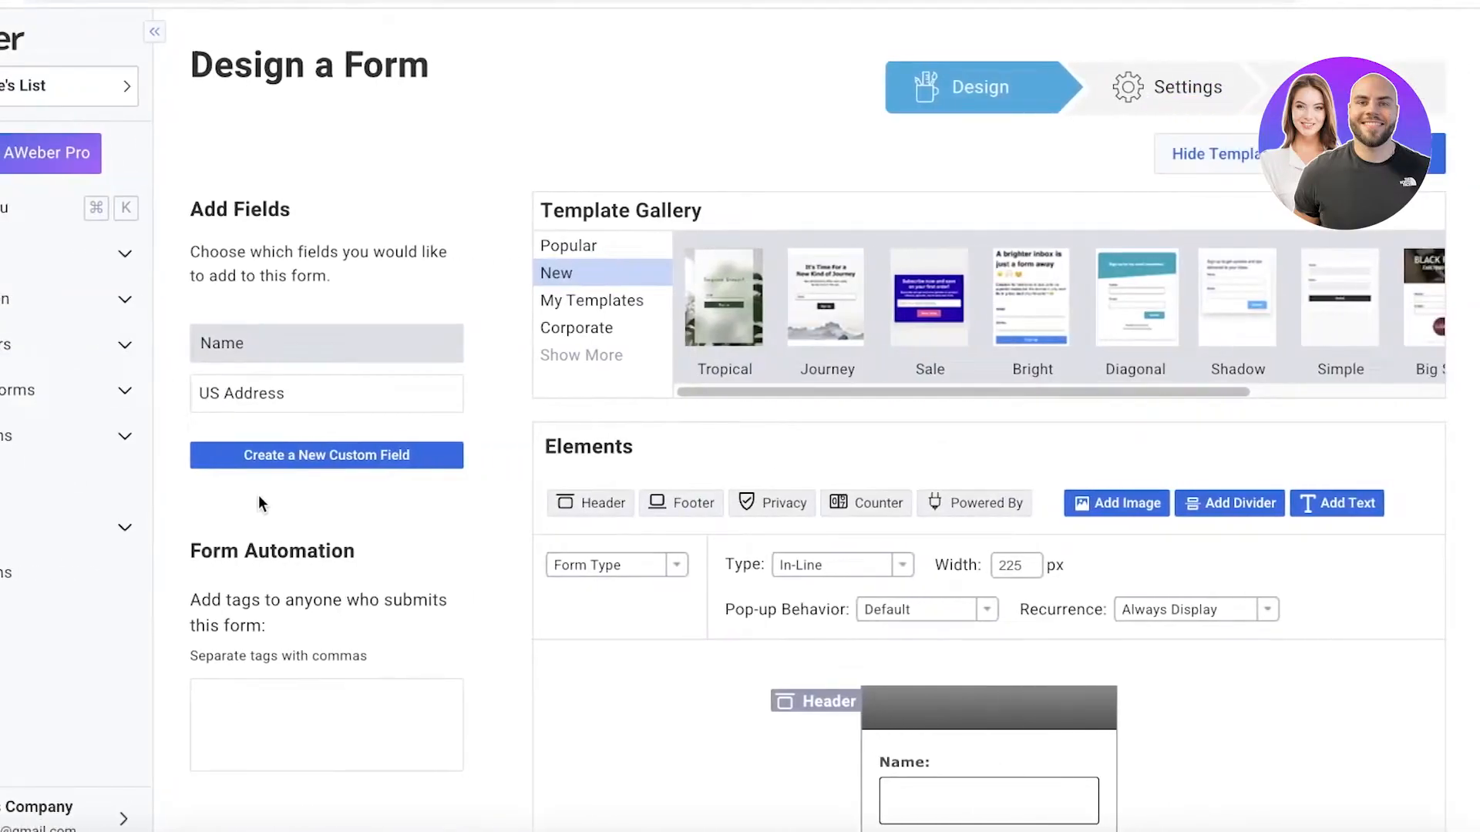
Examine the form's Name field settings, including how the name is collected, and close them.
scroll(259, 497, "down", 1)
left_click(264, 331)
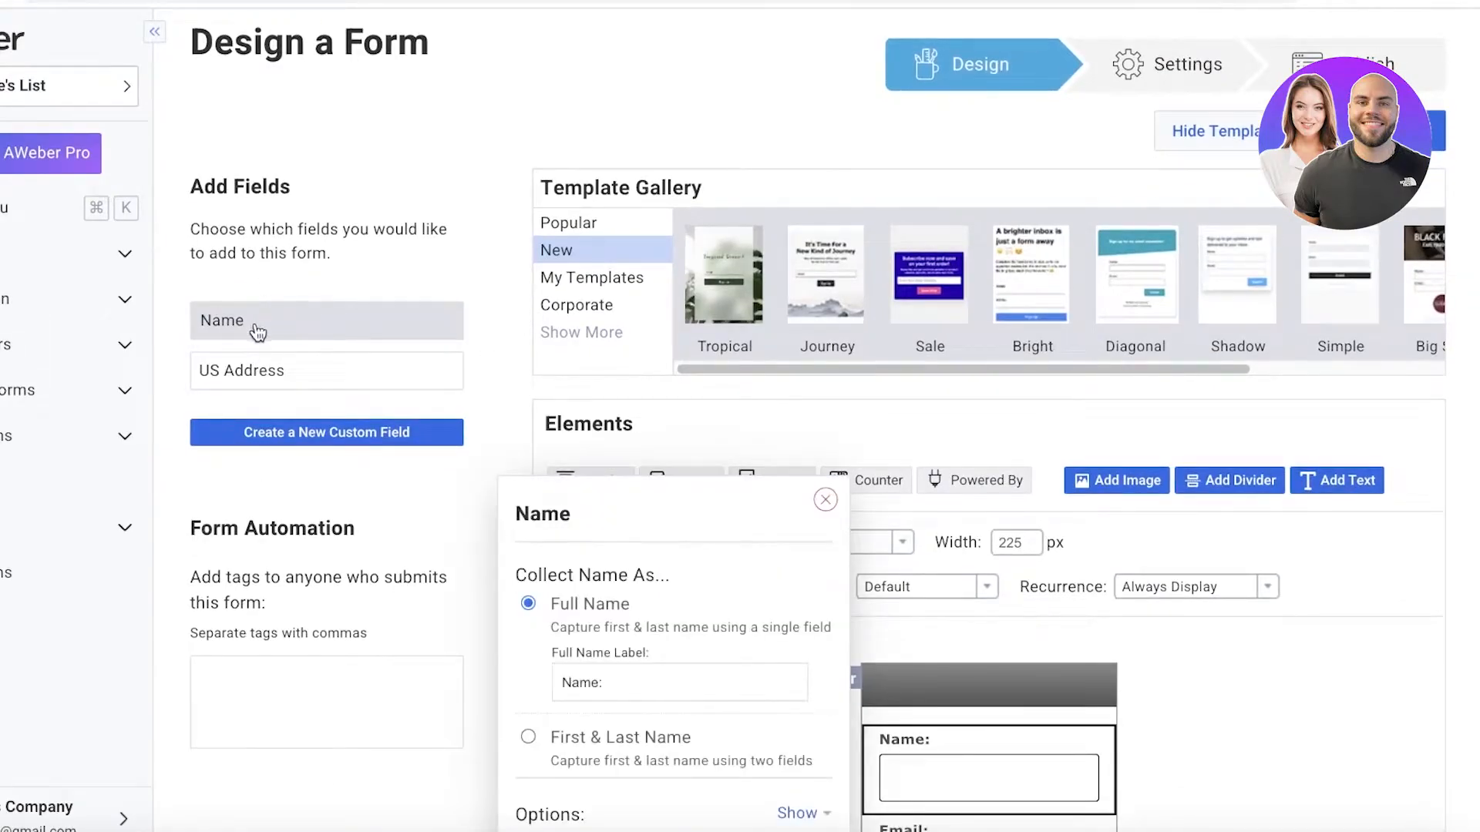
scroll(509, 555, "down", 1)
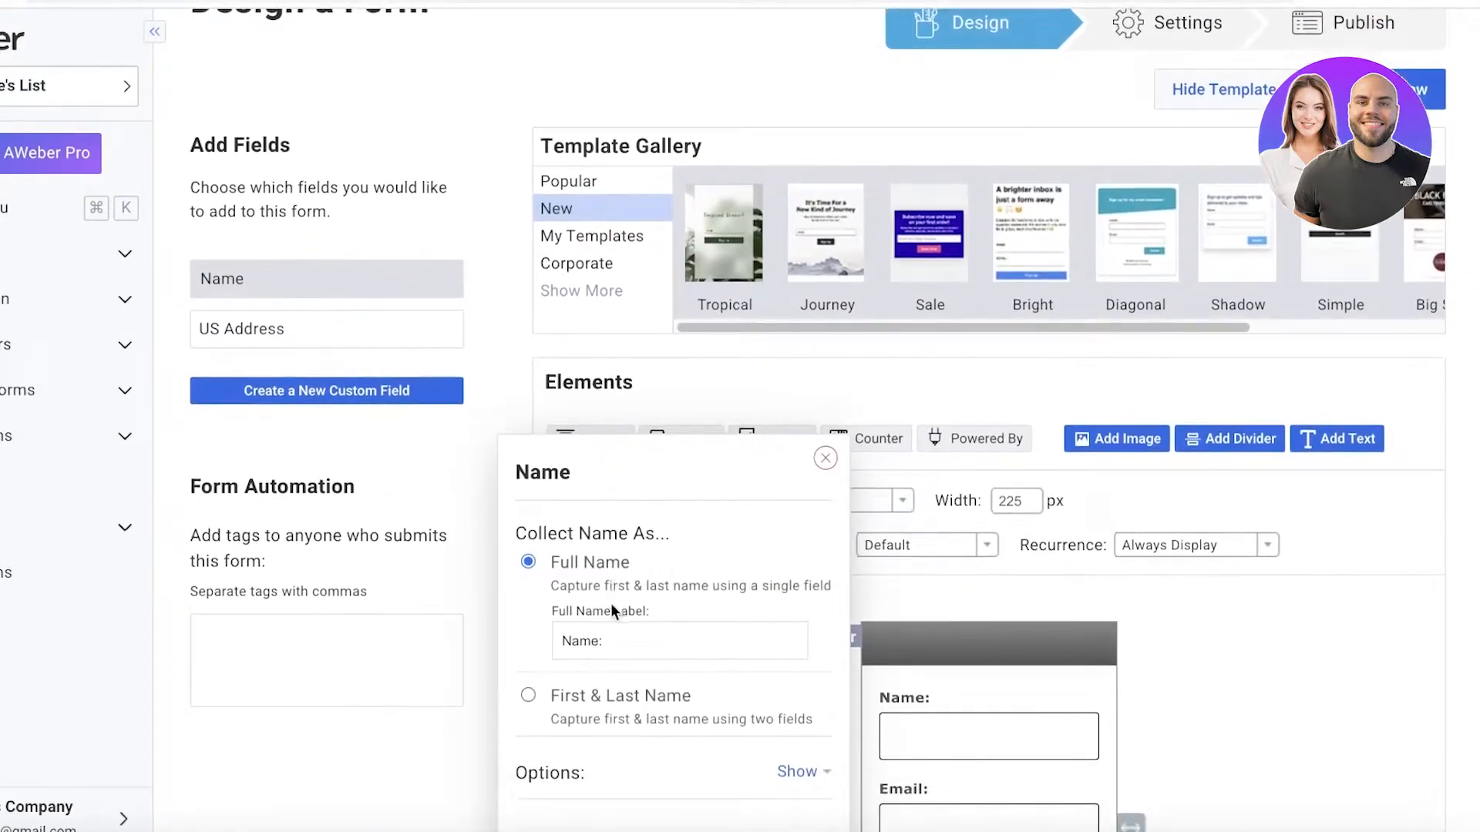
scroll(618, 609, "down", 2)
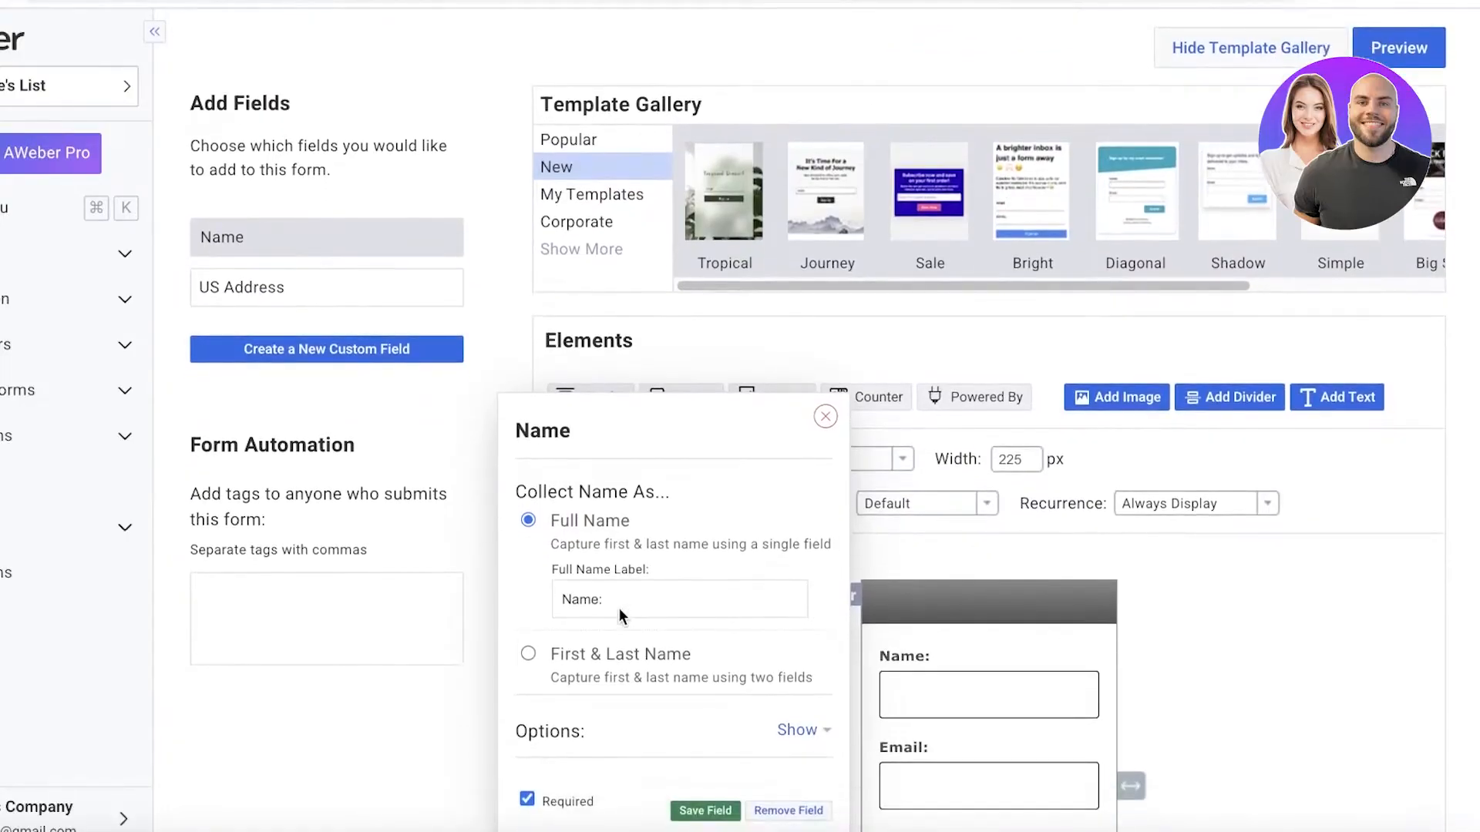
left_click(823, 375)
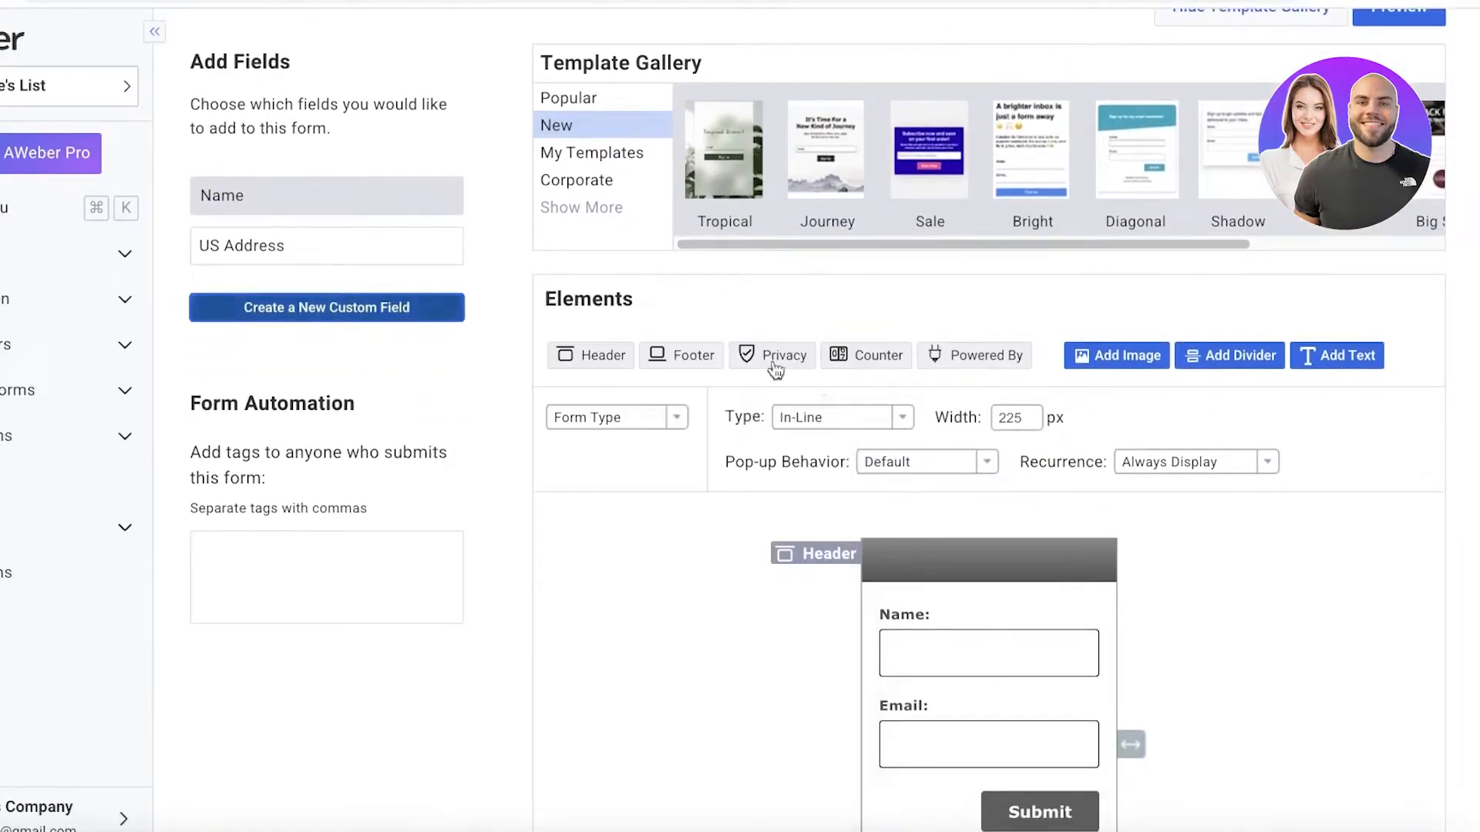
Add a required US Address field that collects Street 1, City, State and ZIP Code but not Street 2, and save it.
left_click(379, 251)
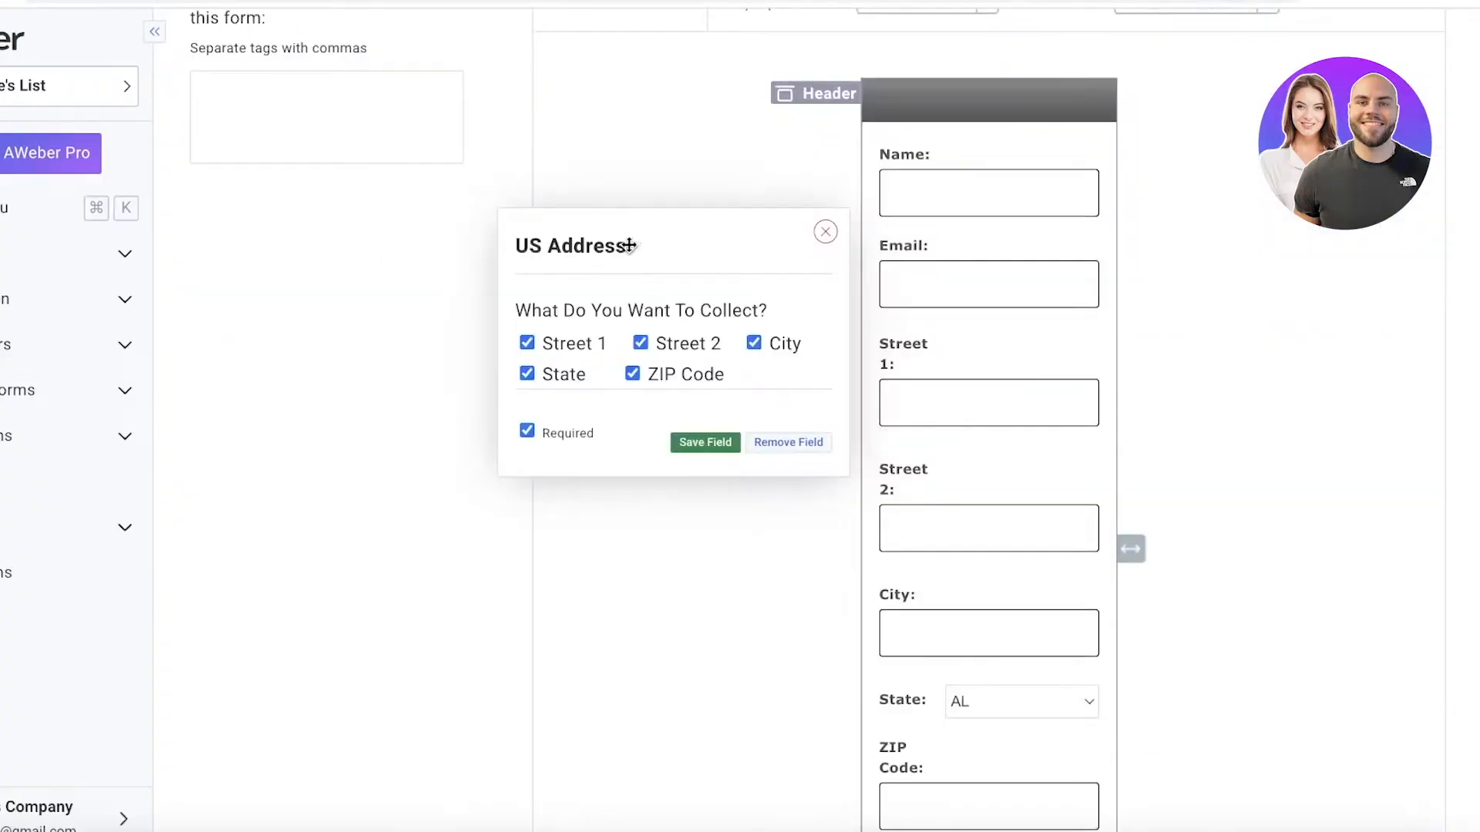
left_click(561, 373)
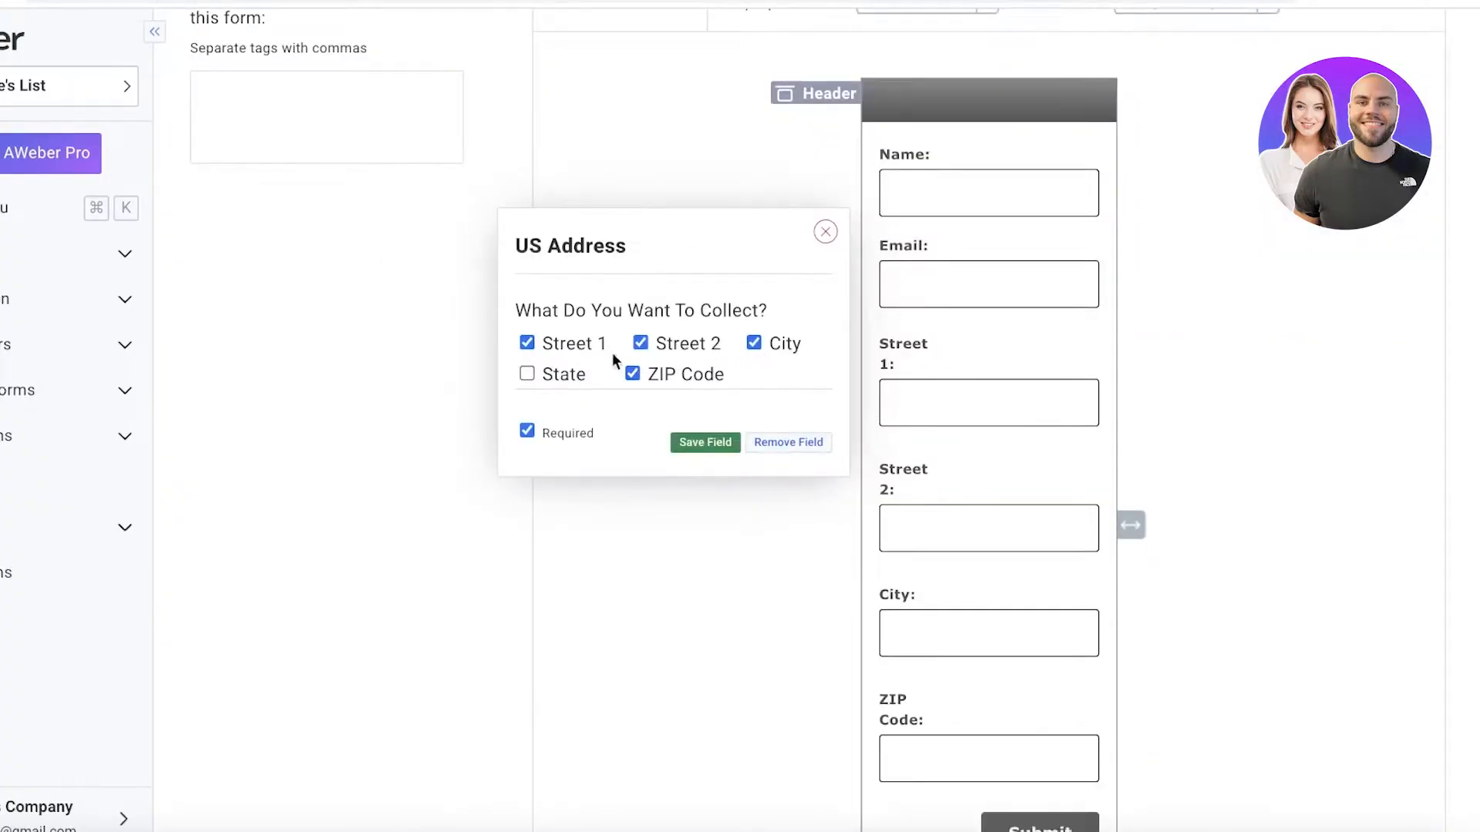
left_click(641, 343)
left_click(773, 345)
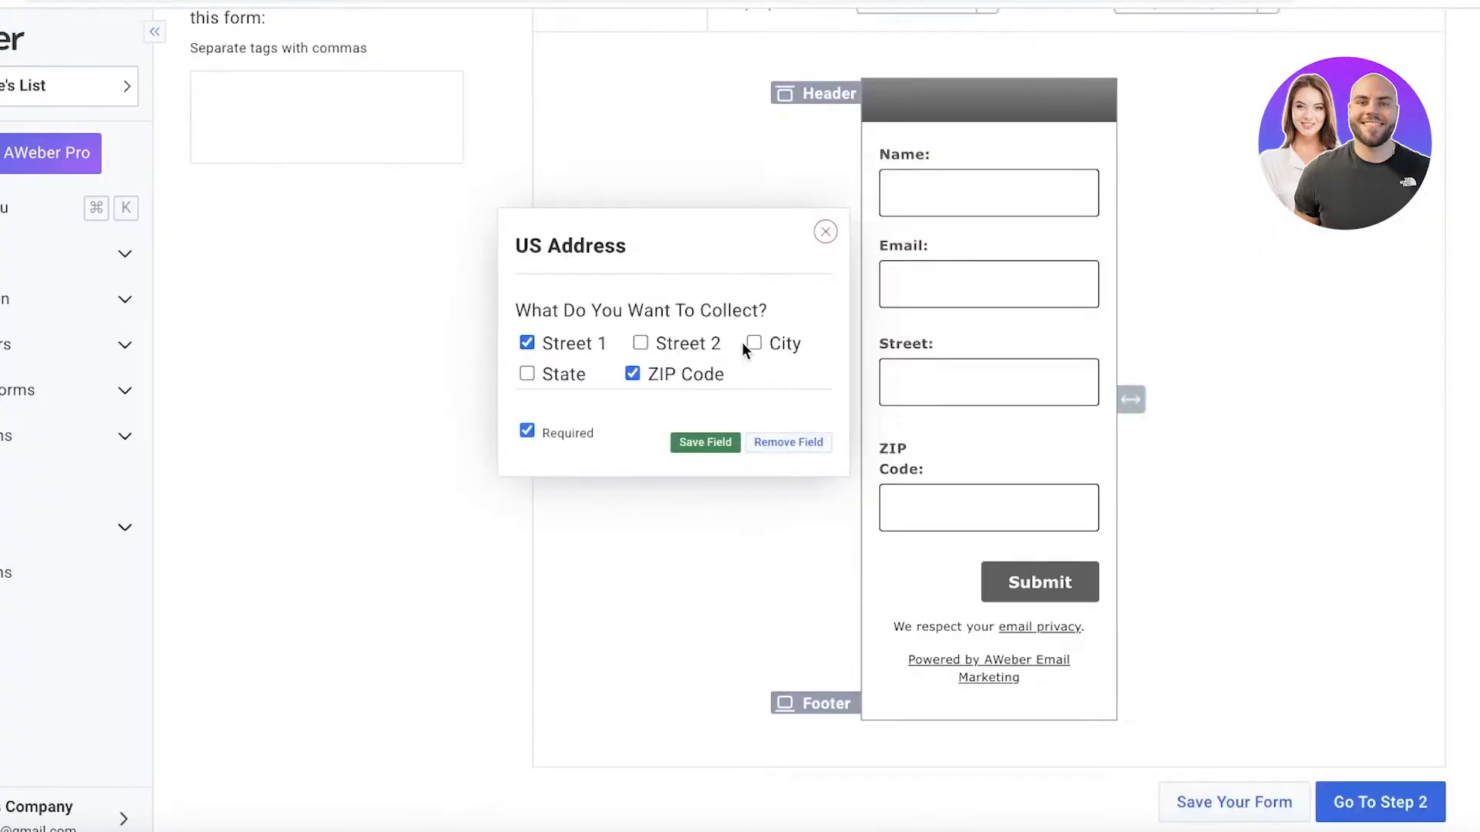
left_click(752, 345)
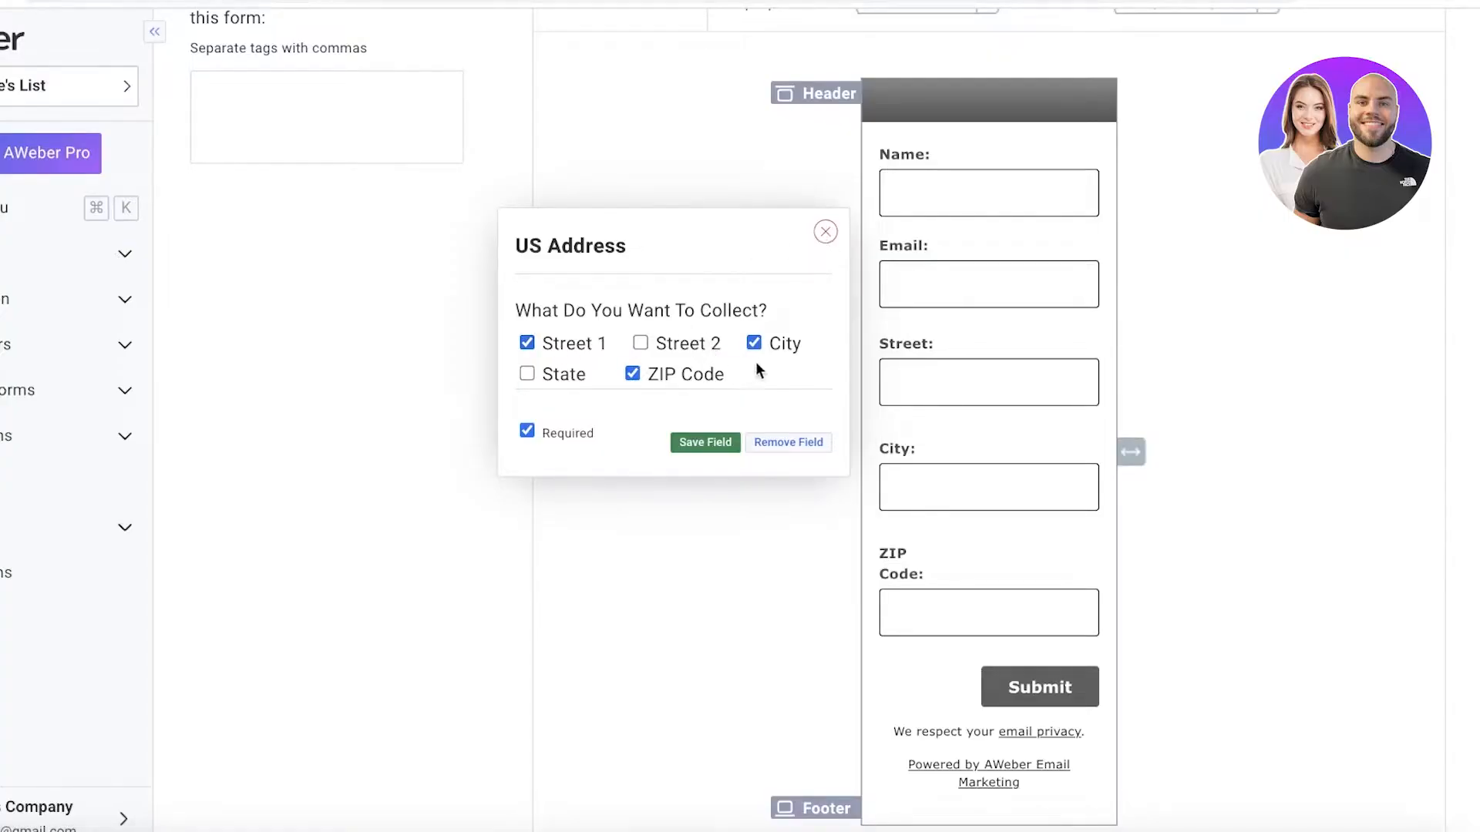
left_click(571, 376)
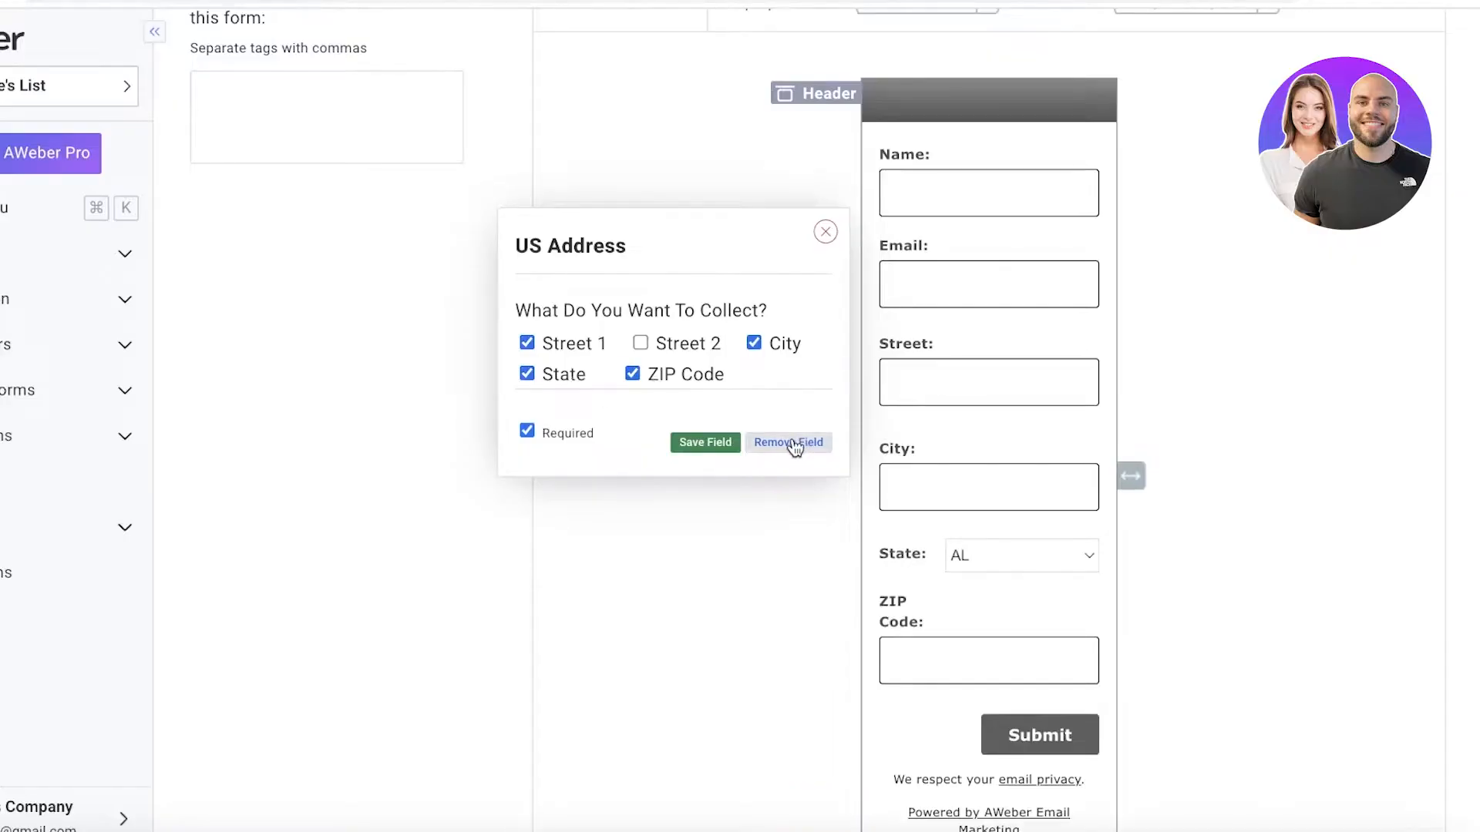
left_click(724, 438)
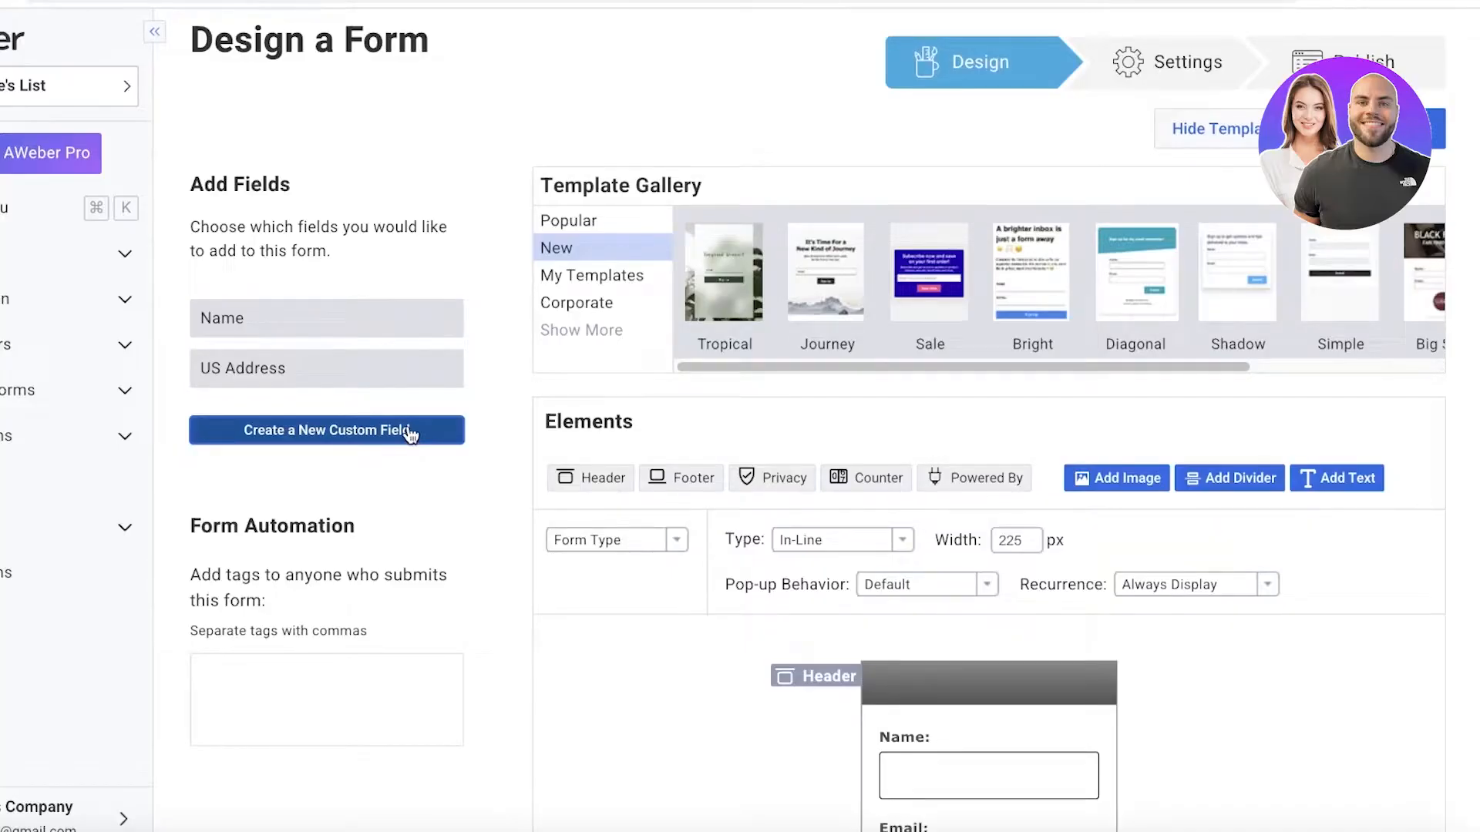
Reopen the US Address field's settings to check what it collects and save the field again.
left_click(294, 377)
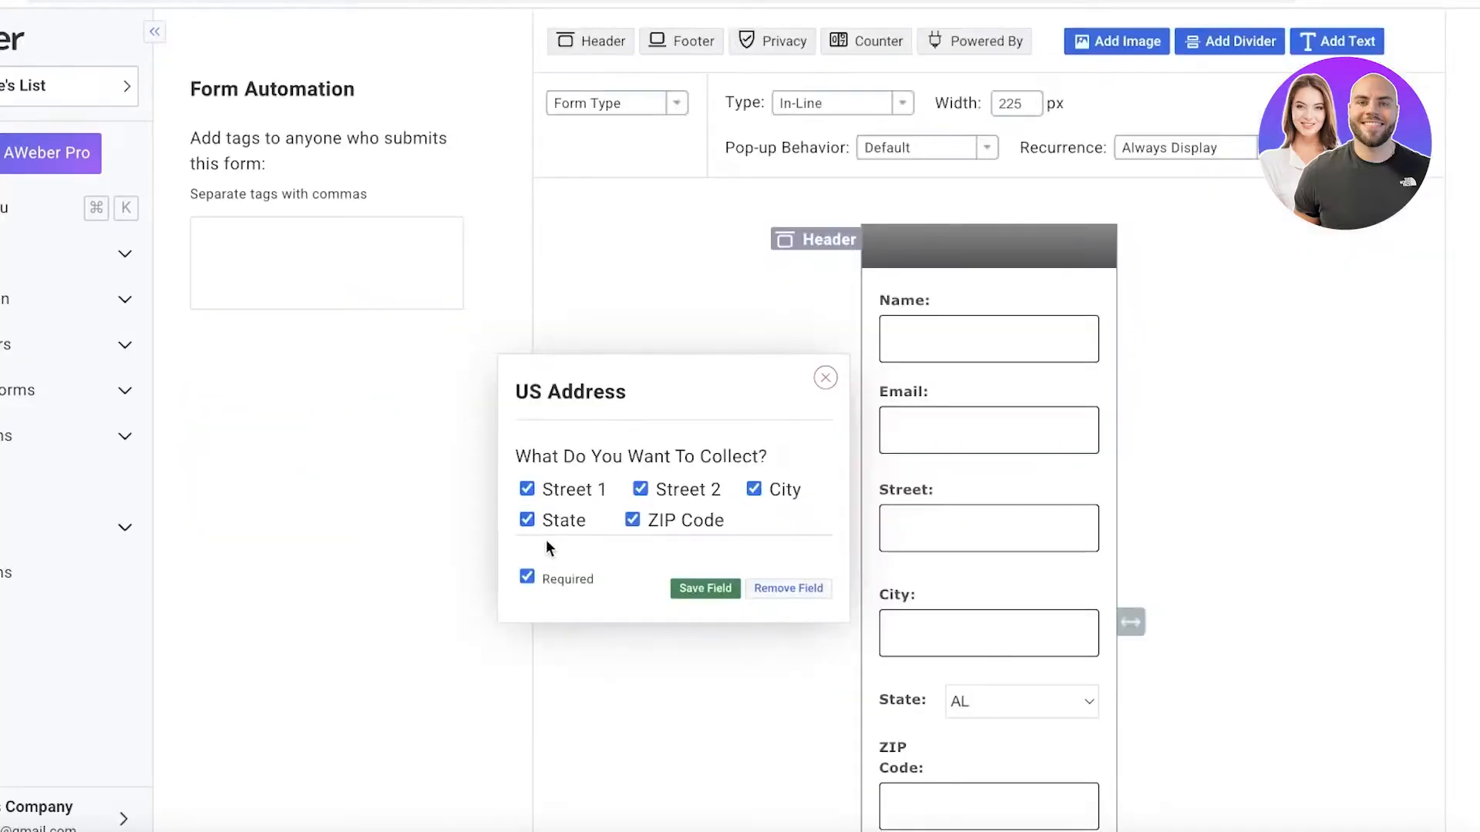
left_click(719, 592)
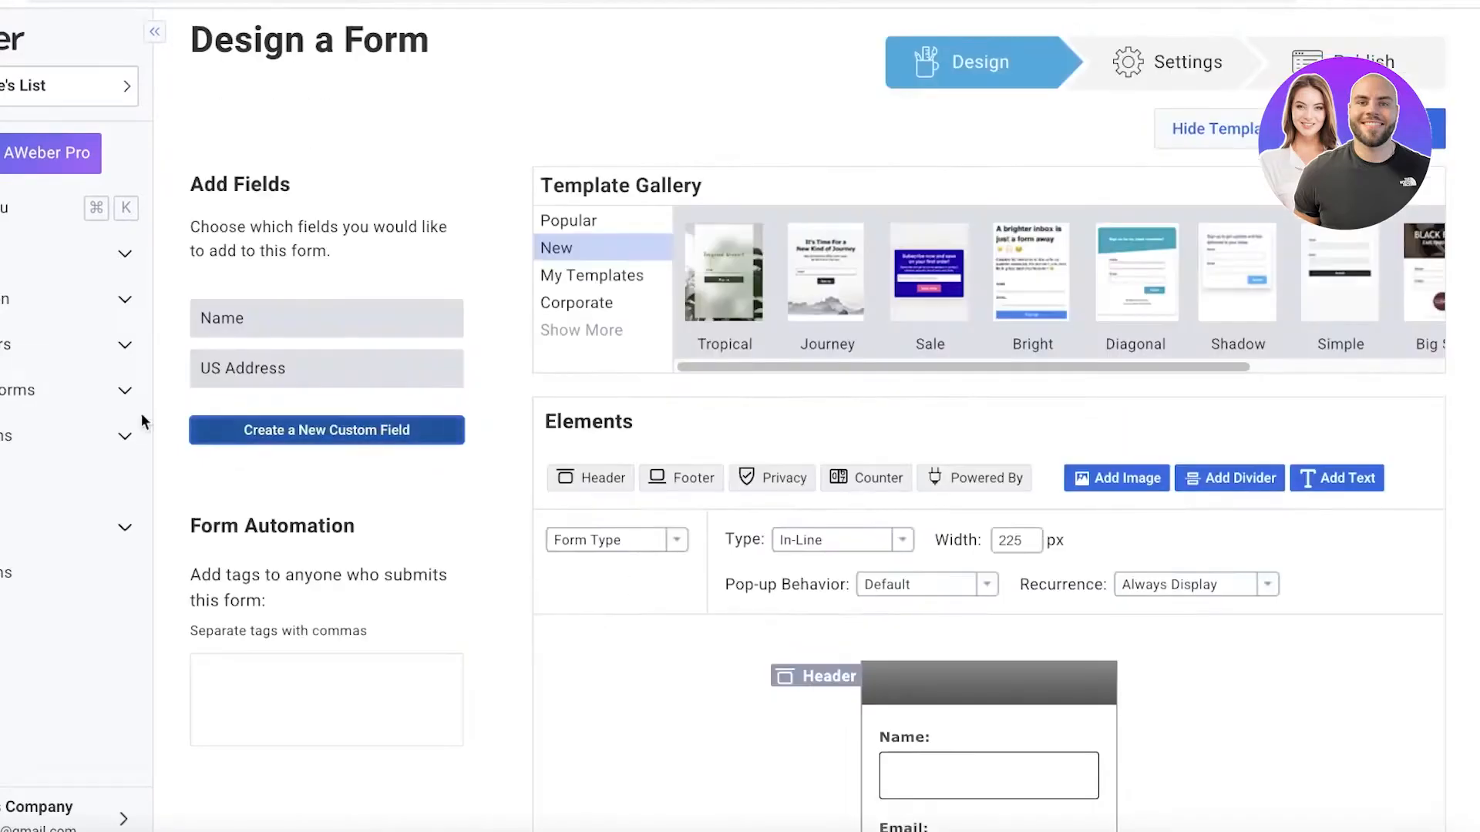
Create a new custom field for the form and try to name it Email.
left_click(297, 429)
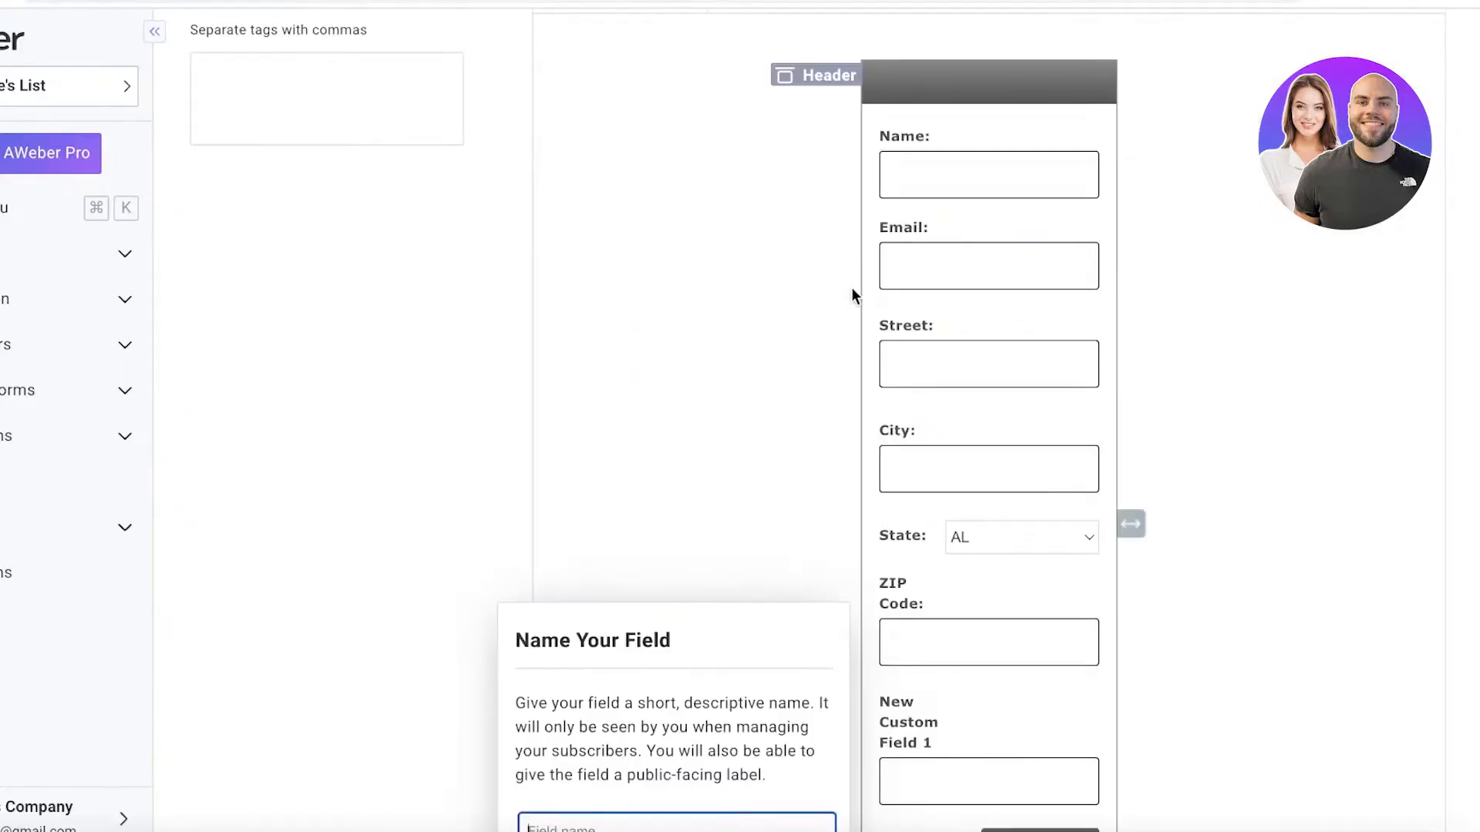
scroll(873, 663, "down", 4)
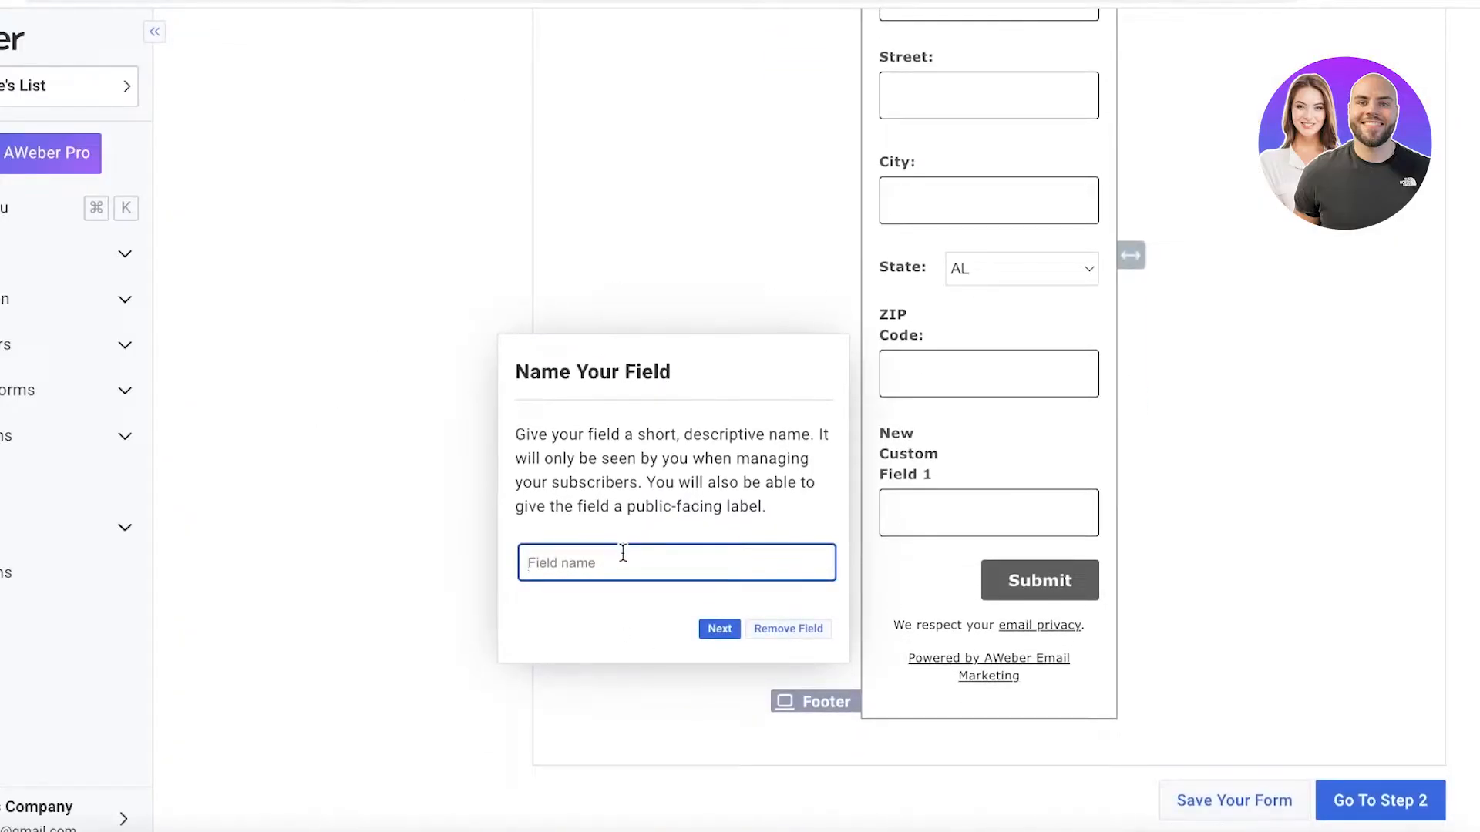
type("Emails")
left_click(717, 630)
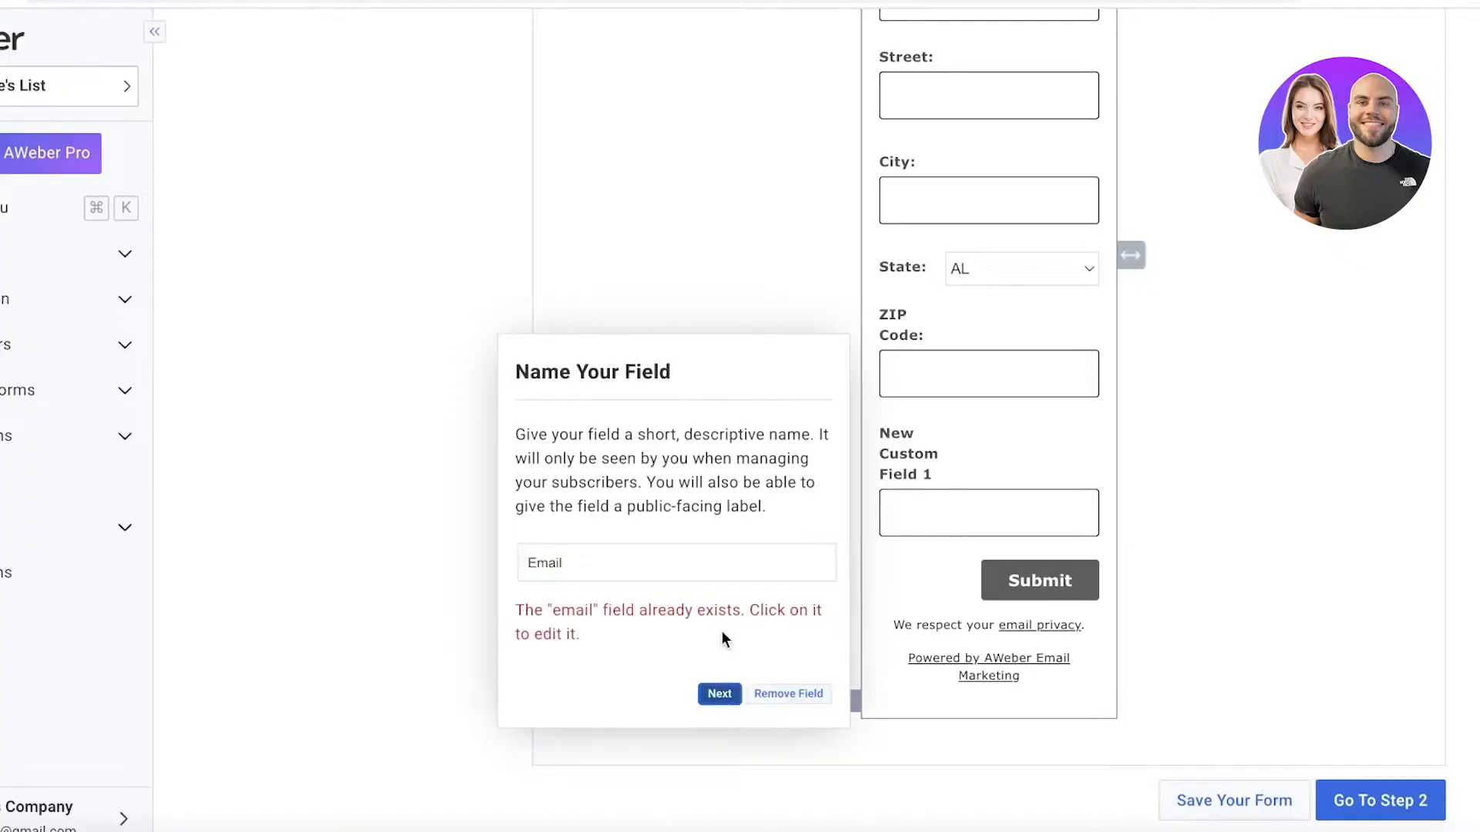
left_click(687, 568)
key("ctrl+a")
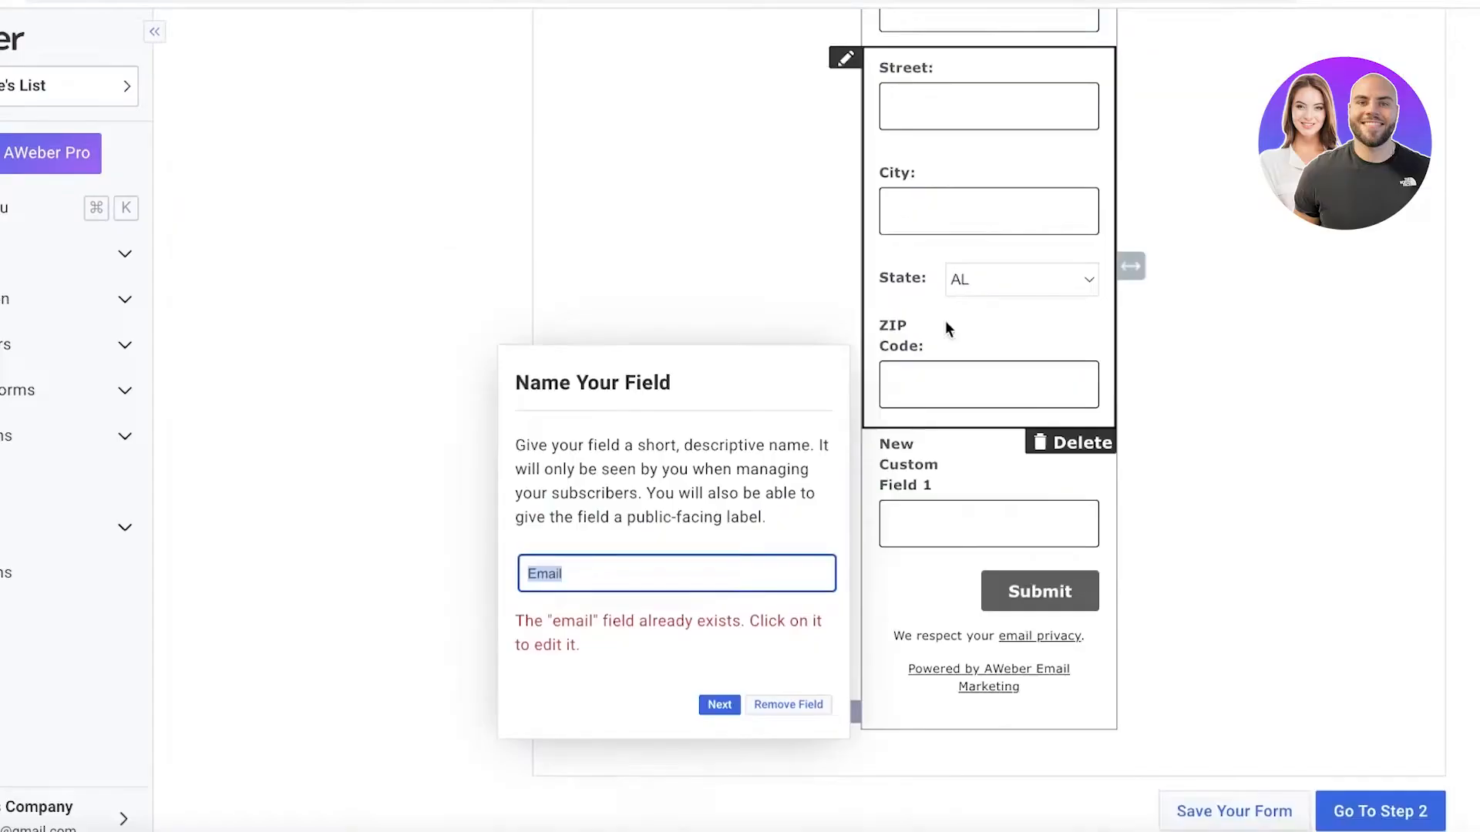
scroll(948, 324, "up", 3)
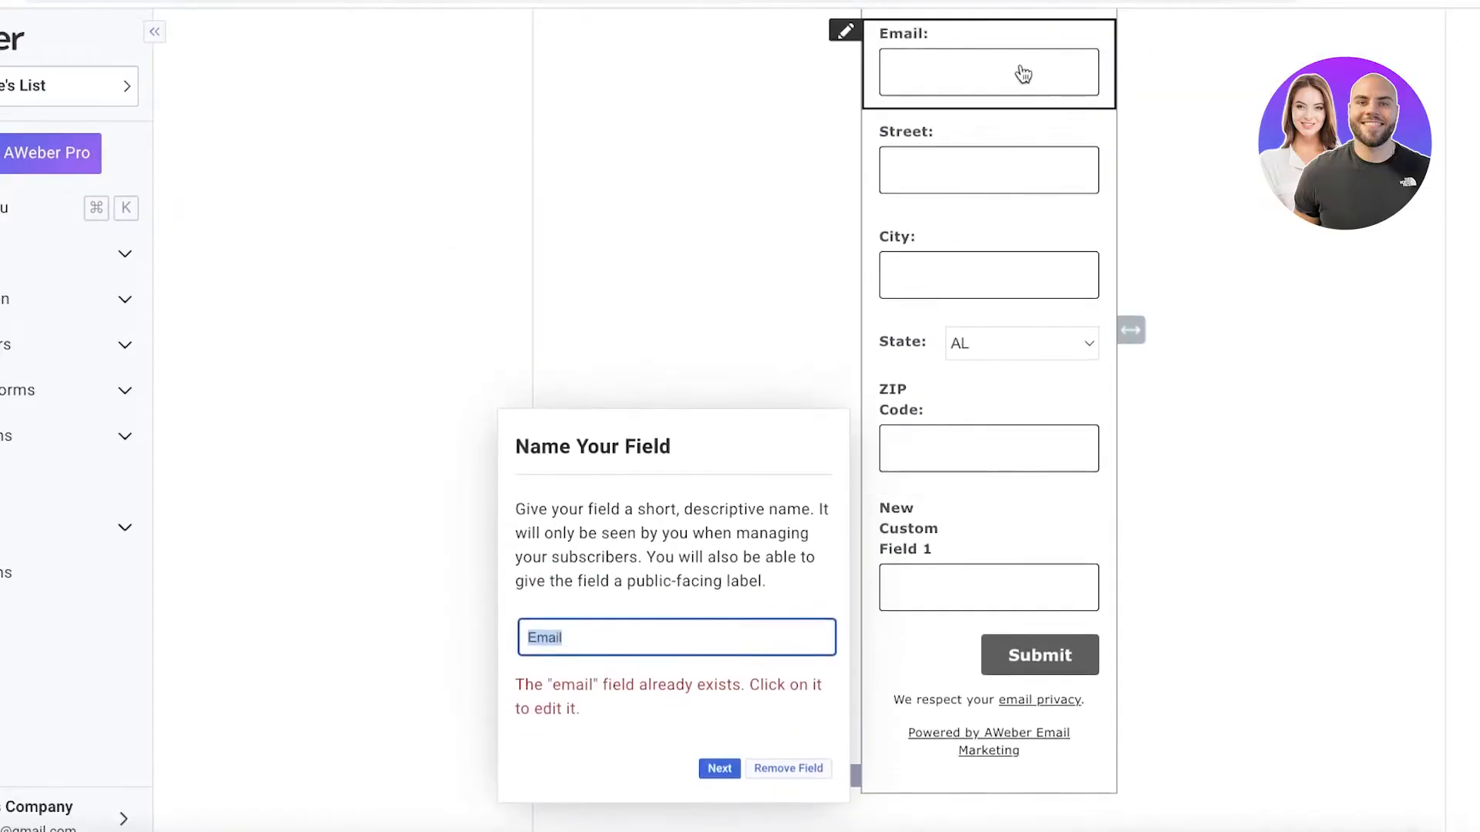
Examine the label and value settings of the form's existing Email field.
left_click(869, 118)
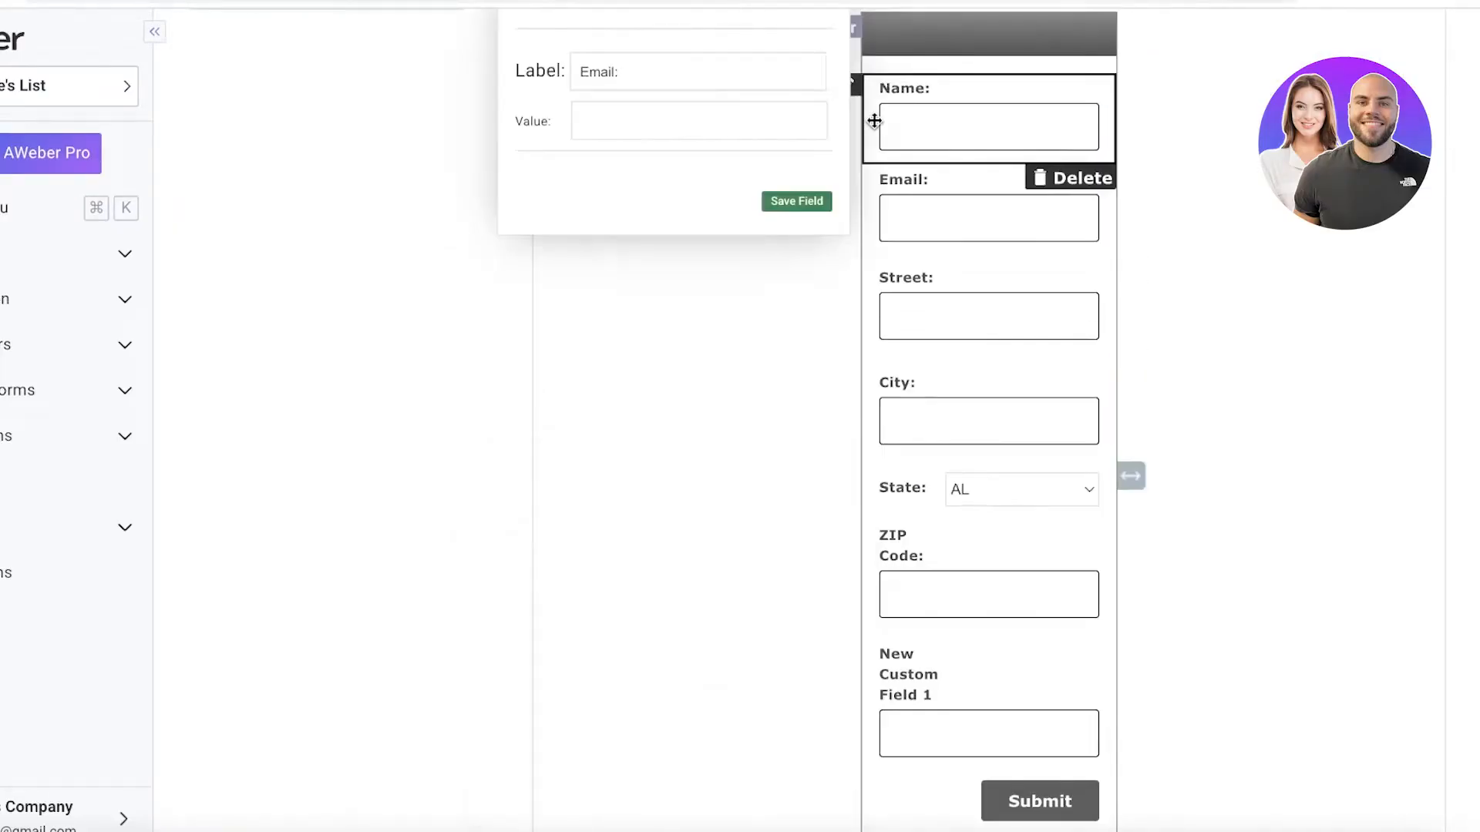
left_click(915, 203)
scroll(933, 169, "up", 1)
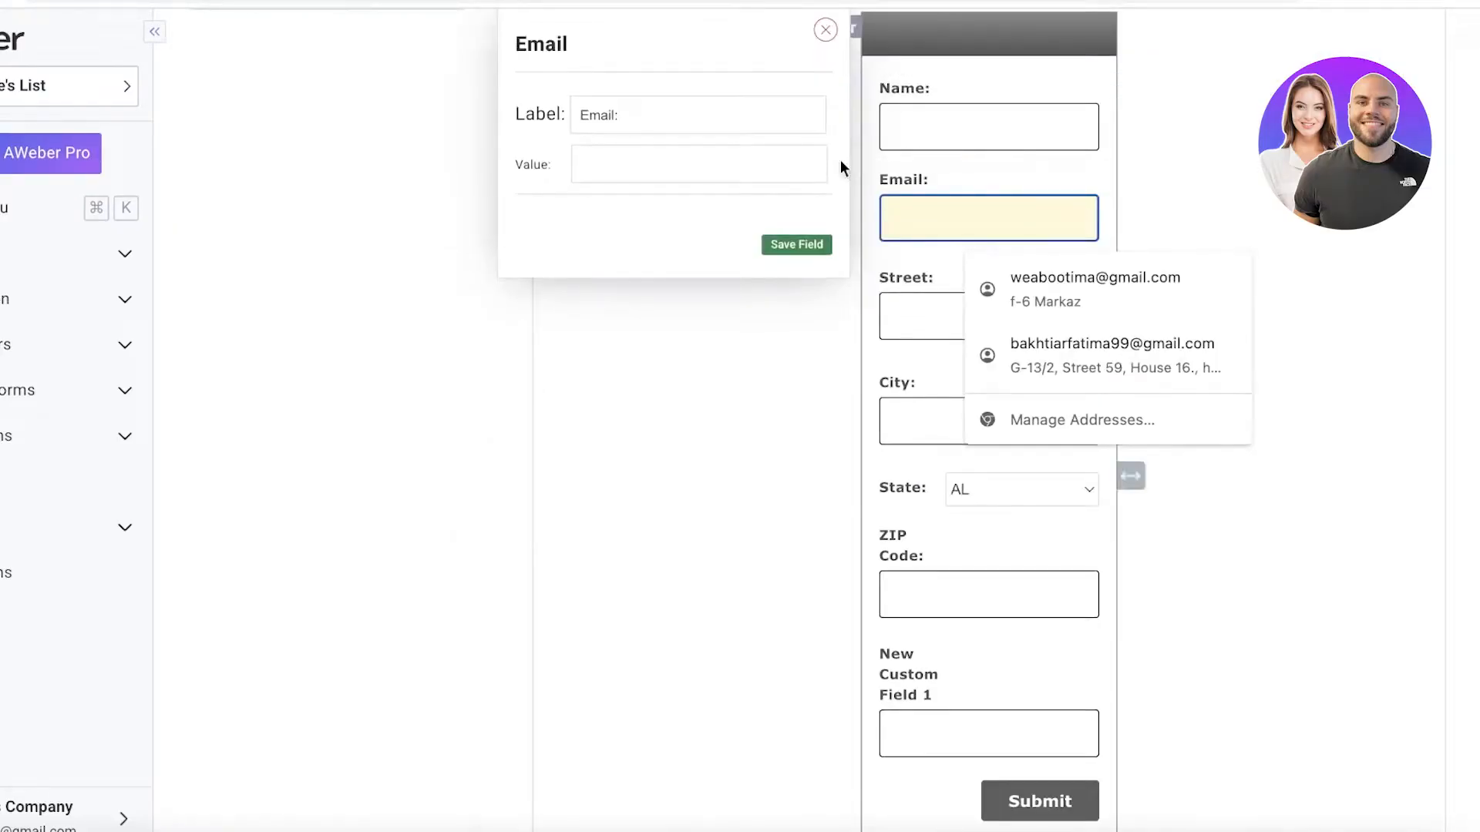
left_click(701, 155)
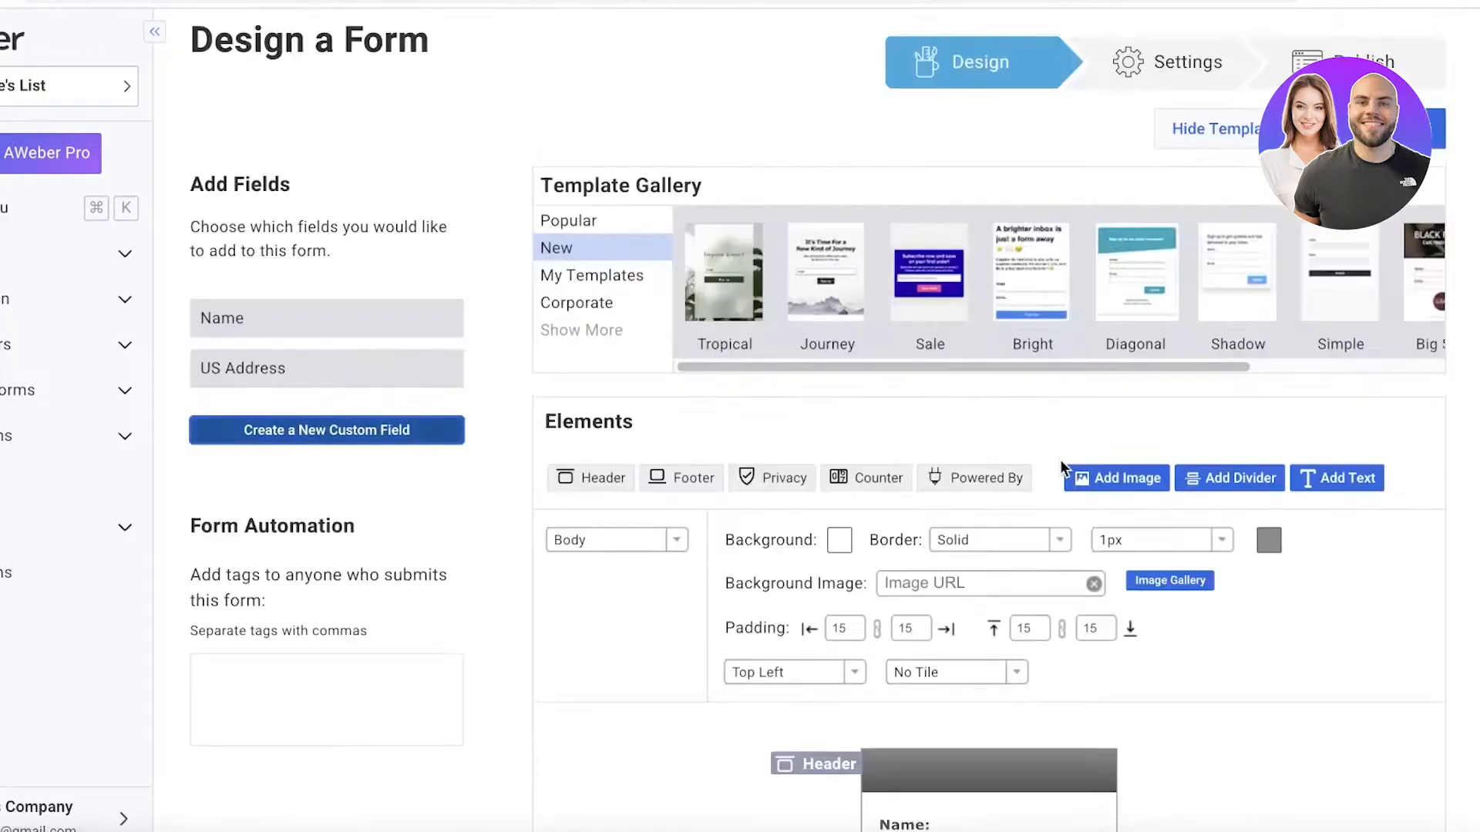
scroll(1060, 459, "down", 15)
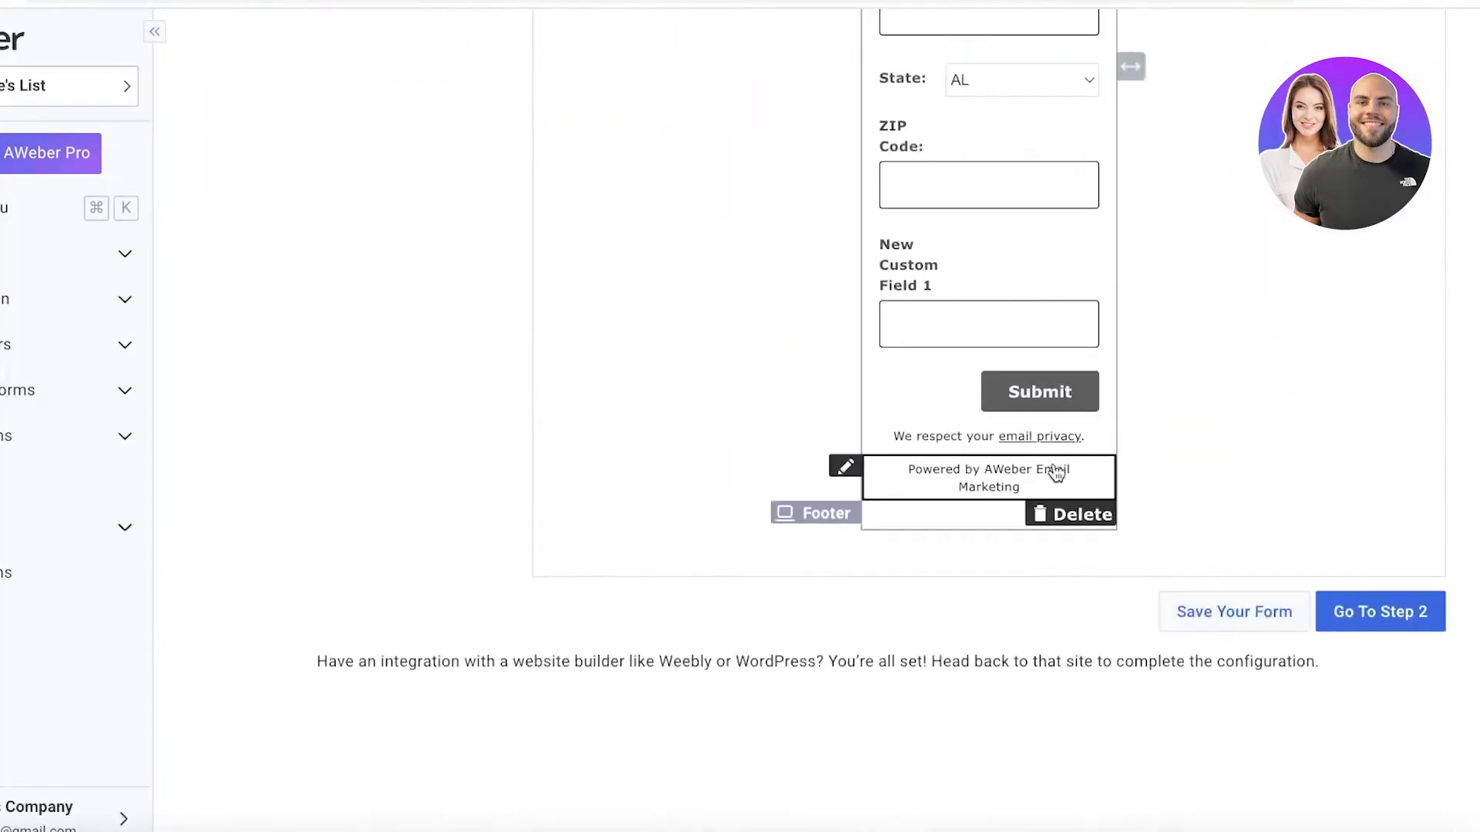
Name the new custom field at the end of the form Phone Number and continue to its settings.
scroll(915, 275, "up", 1)
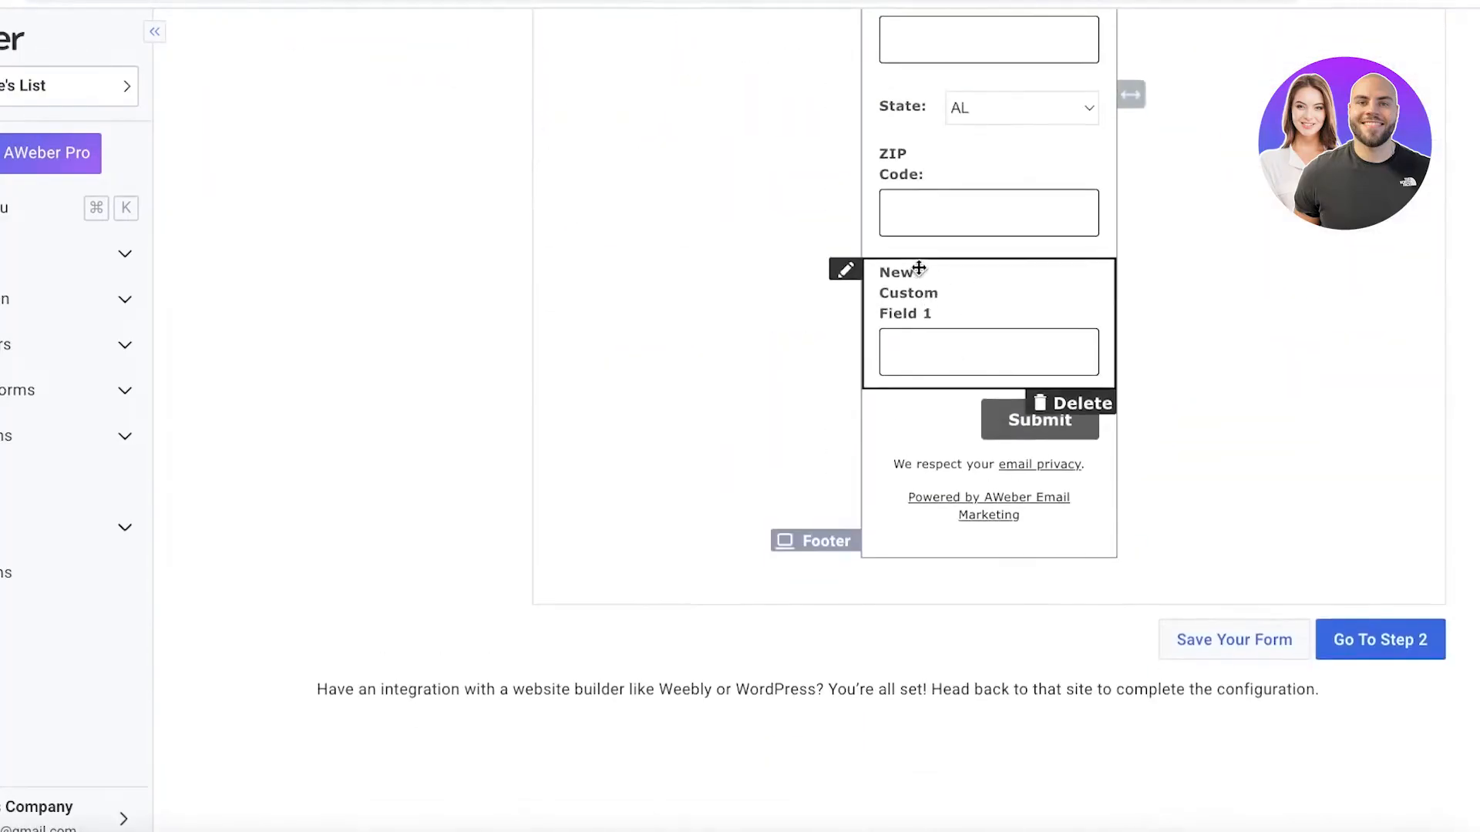
left_click(928, 317)
left_click(717, 377)
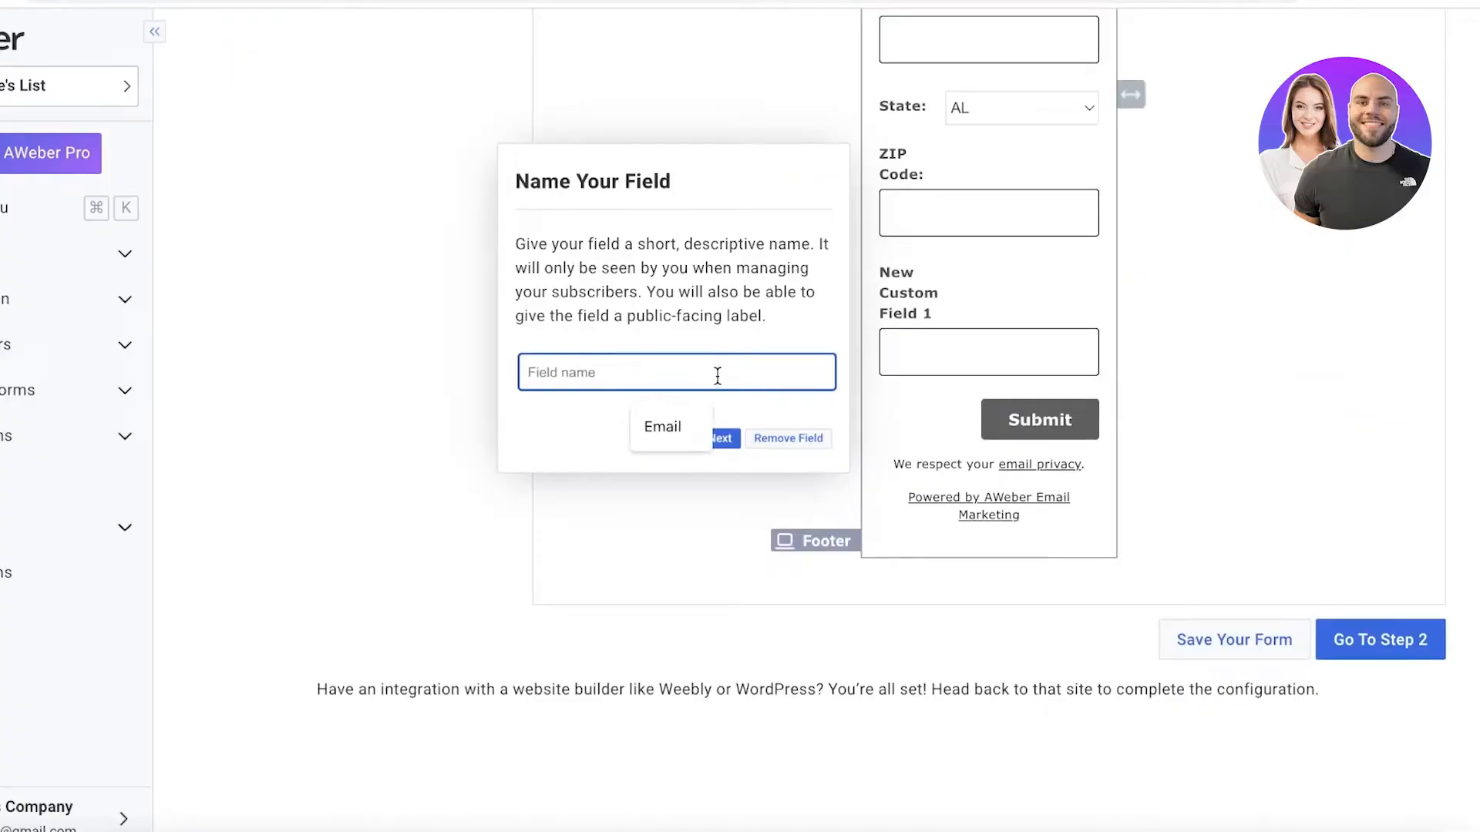
type("Phone Number")
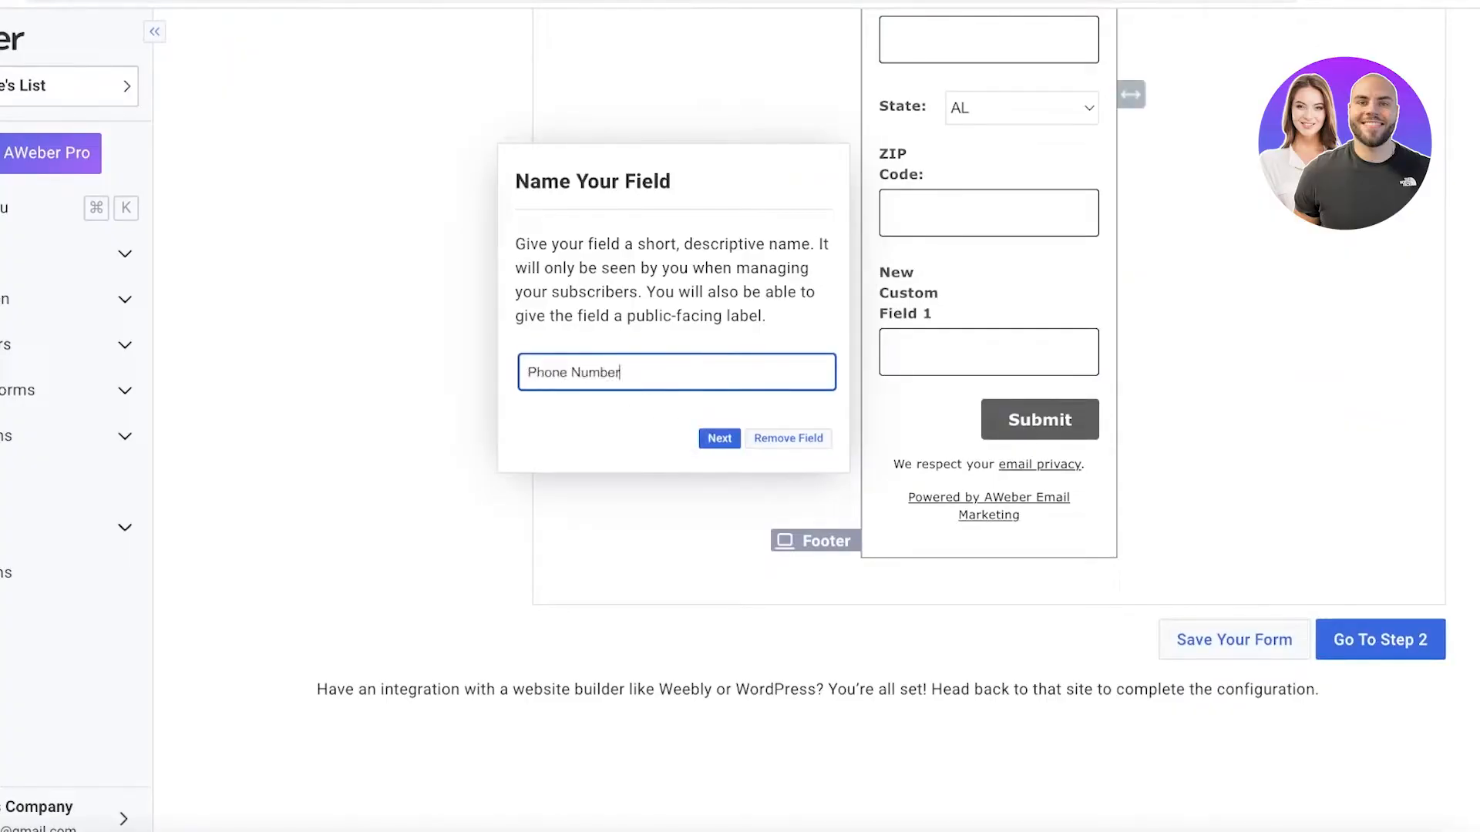
left_click(720, 440)
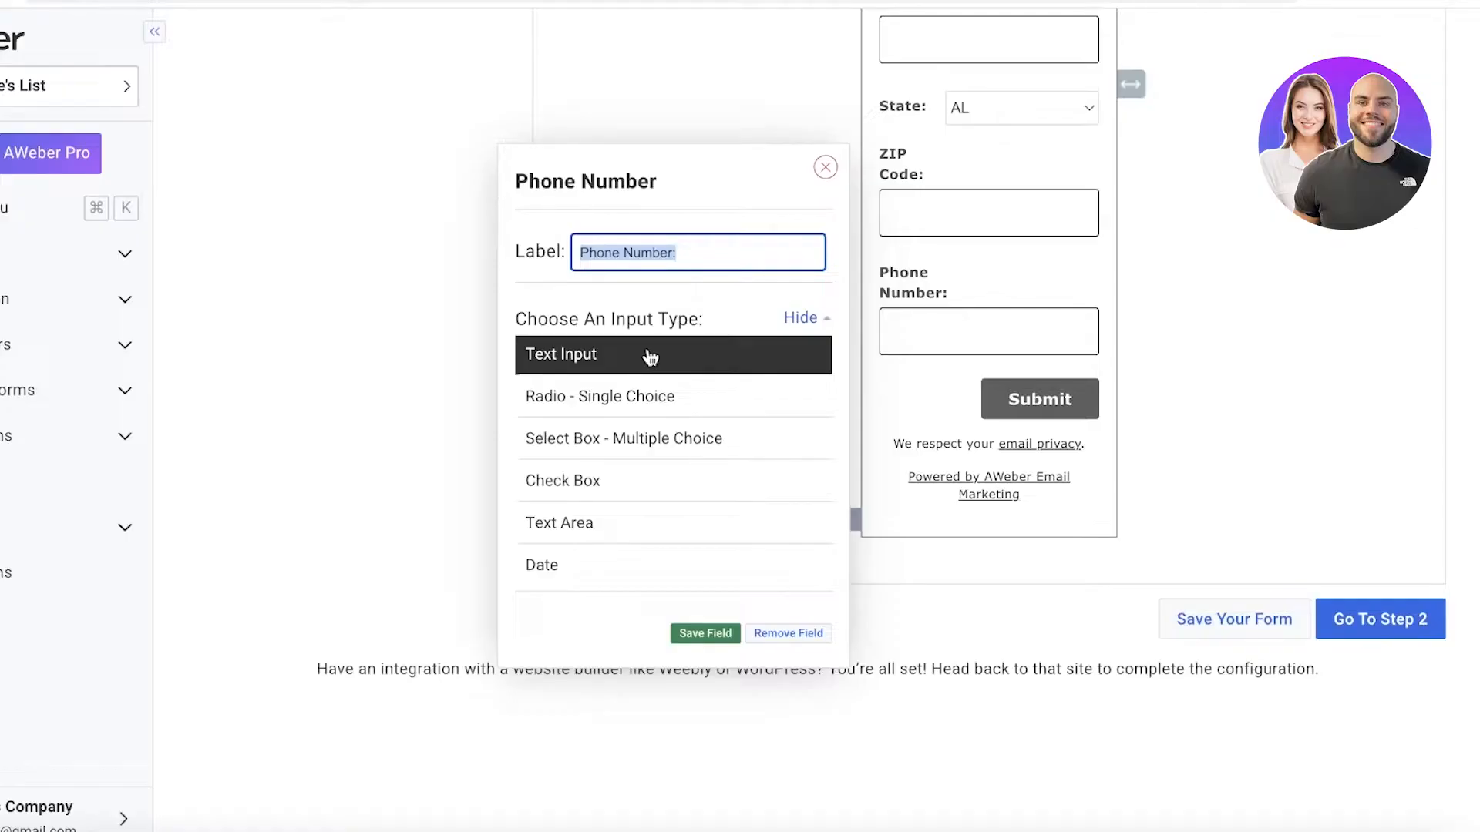
Try Text Area as the Phone Number field's input type and settle on Text Input.
scroll(651, 399, "down", 2)
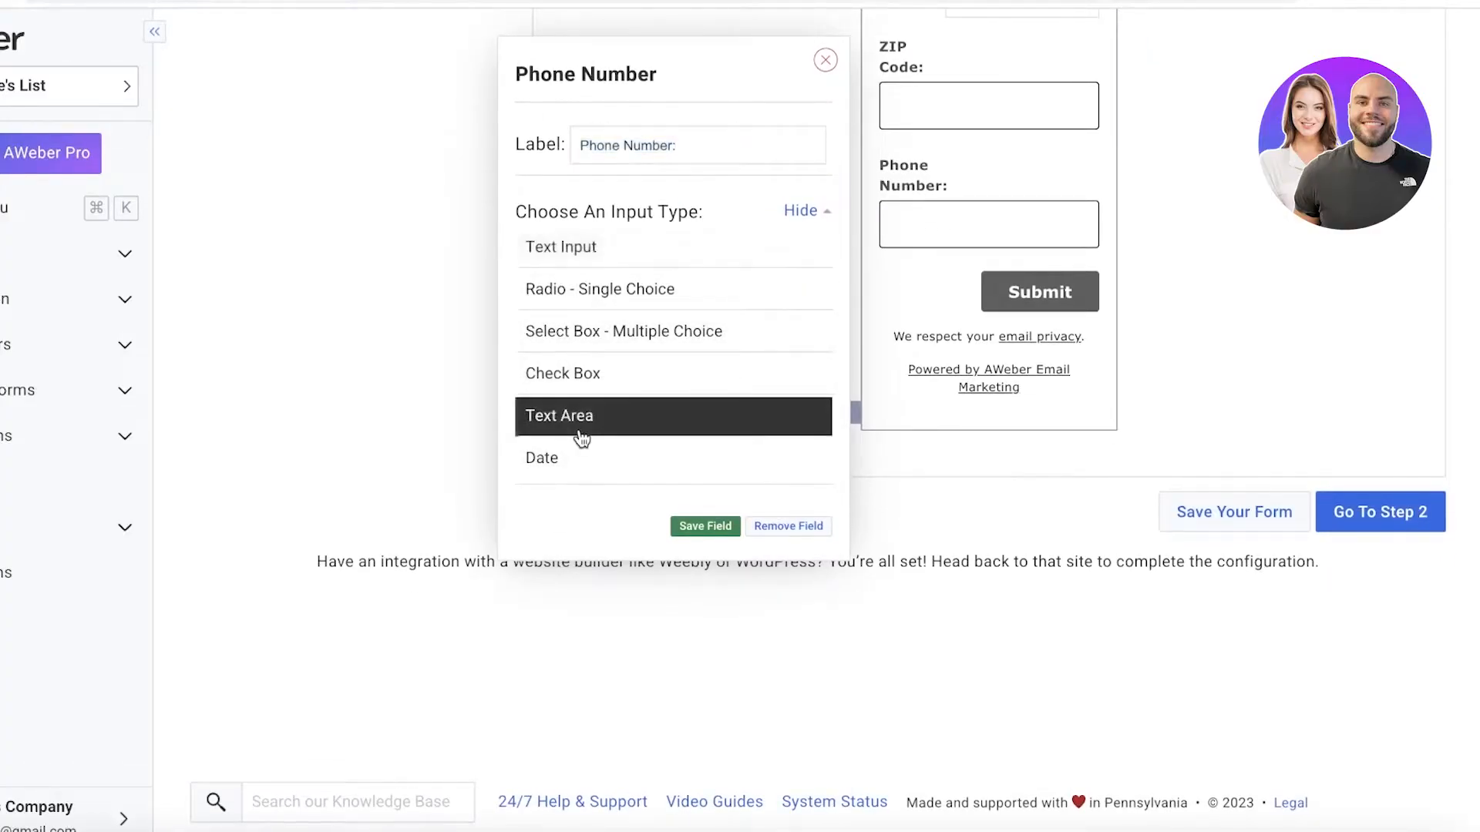
left_click(671, 424)
left_click(587, 398)
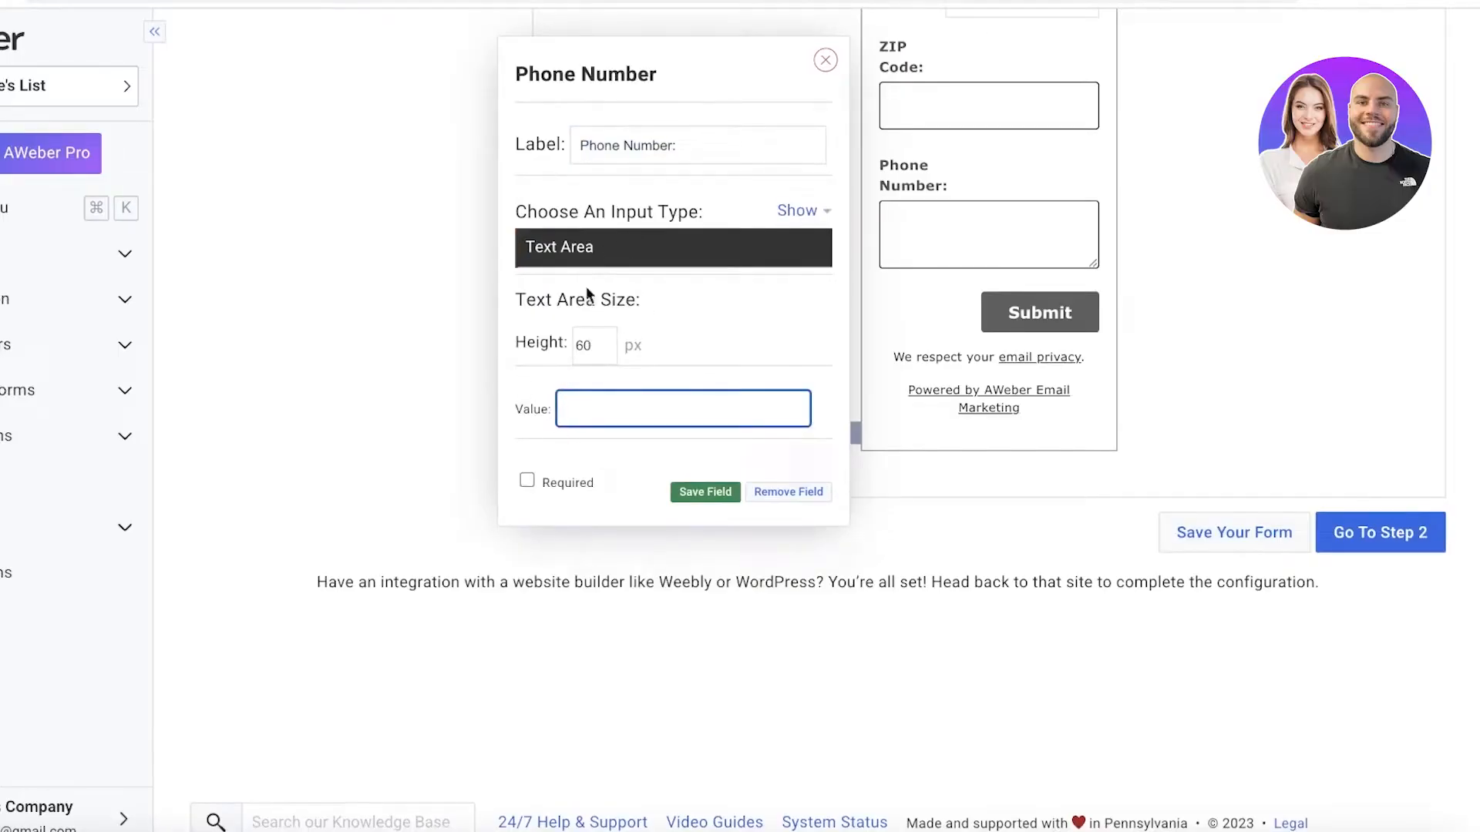
left_click(598, 245)
left_click(594, 248)
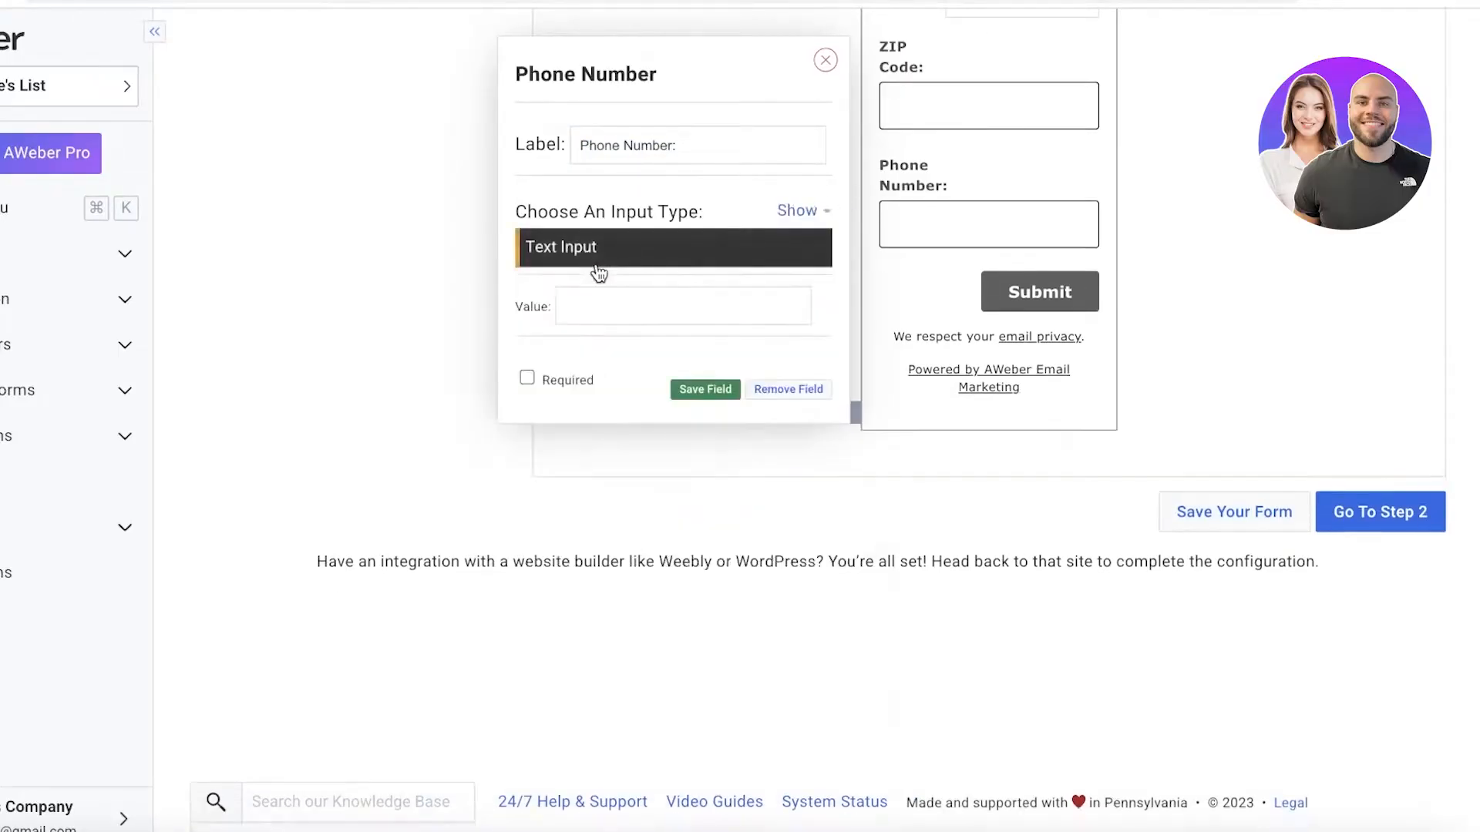
left_click(590, 307)
type("1234567890")
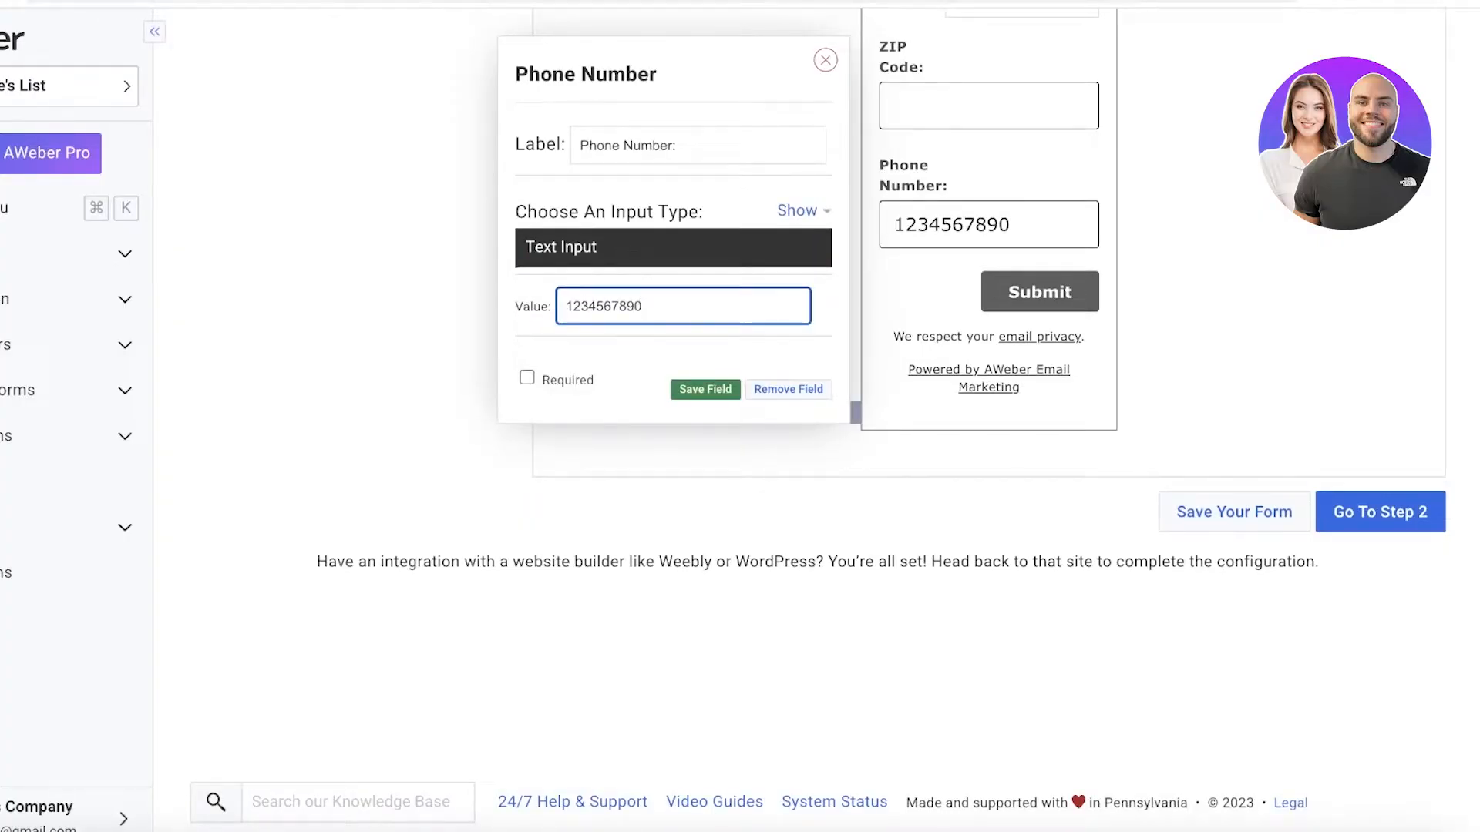
key("BackSpace")
key("BackSpace")
key("BackSpace")
key("BackSpace")
key("BackSpace")
key("BackSpace")
key("BackSpace")
key("BackSpace")
key("BackSpace")
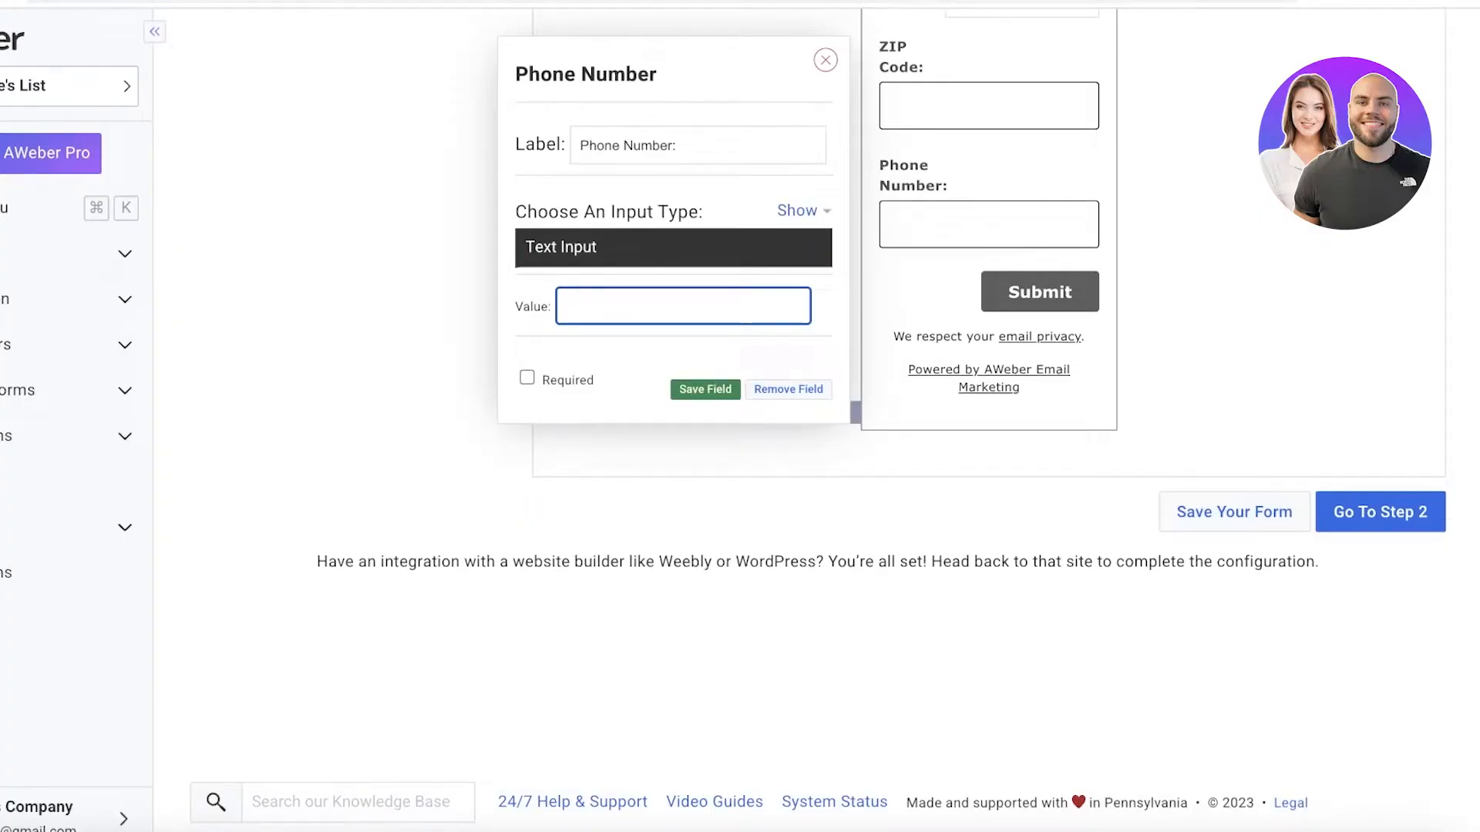
Set the Phone Number field's value to 00000, mark it as required and save the field.
type("00000")
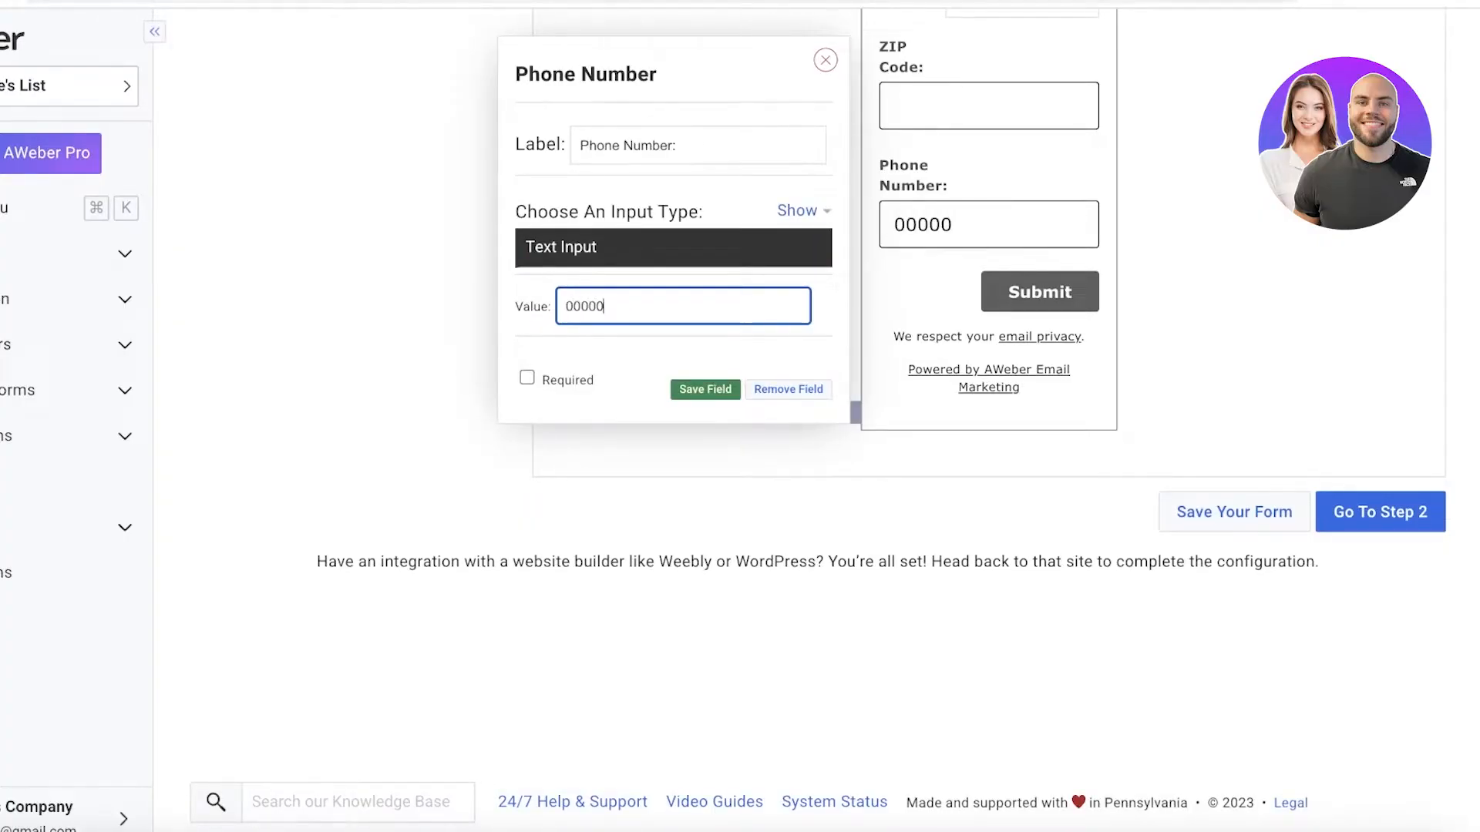
left_click(555, 379)
left_click(700, 388)
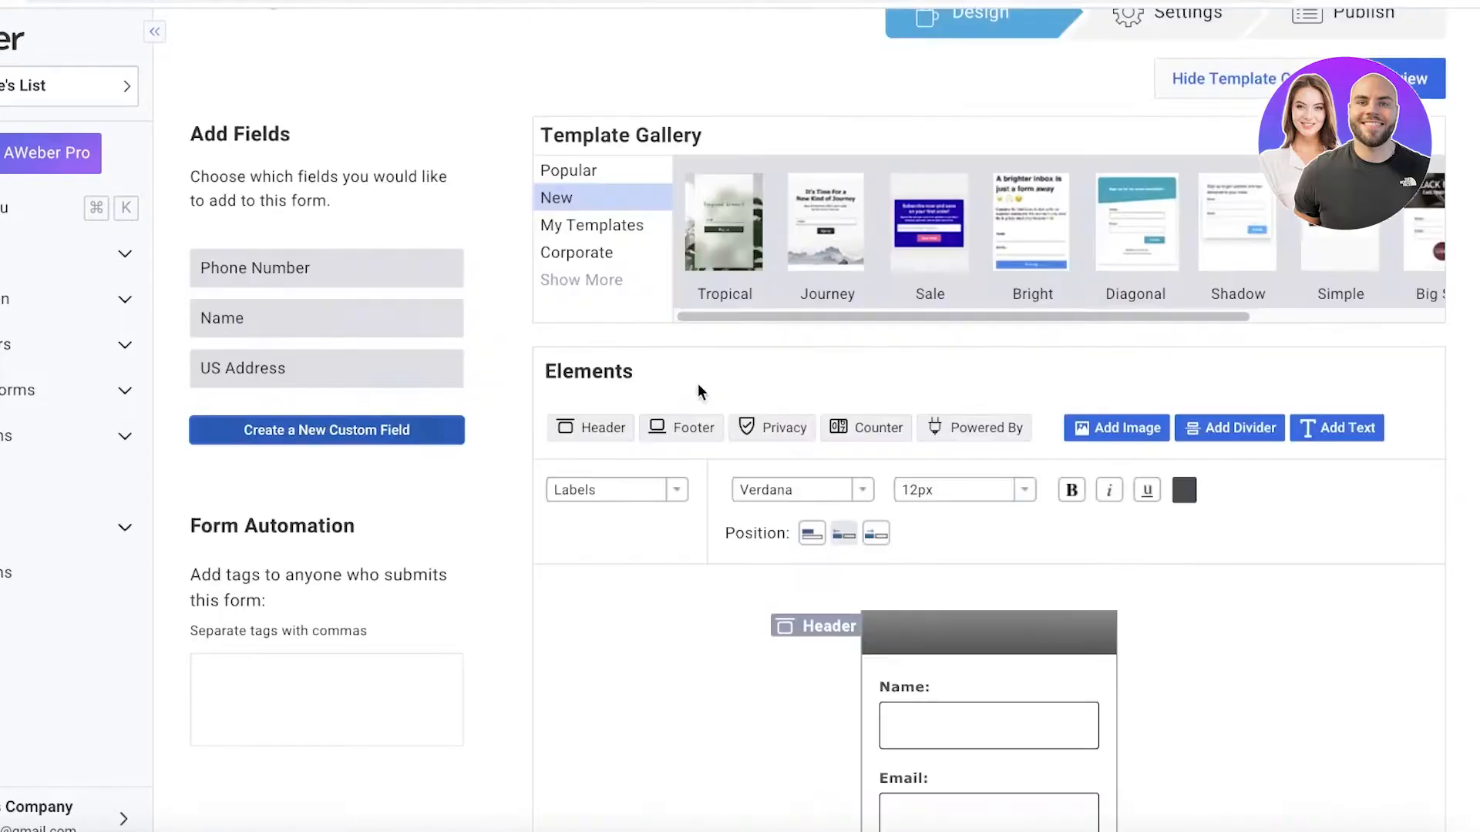
Reopen the Phone Number field in the form, clear its preset value and save the field.
scroll(699, 385, "down", 10)
scroll(1199, 276, "up", 2)
scroll(1041, 339, "down", 2)
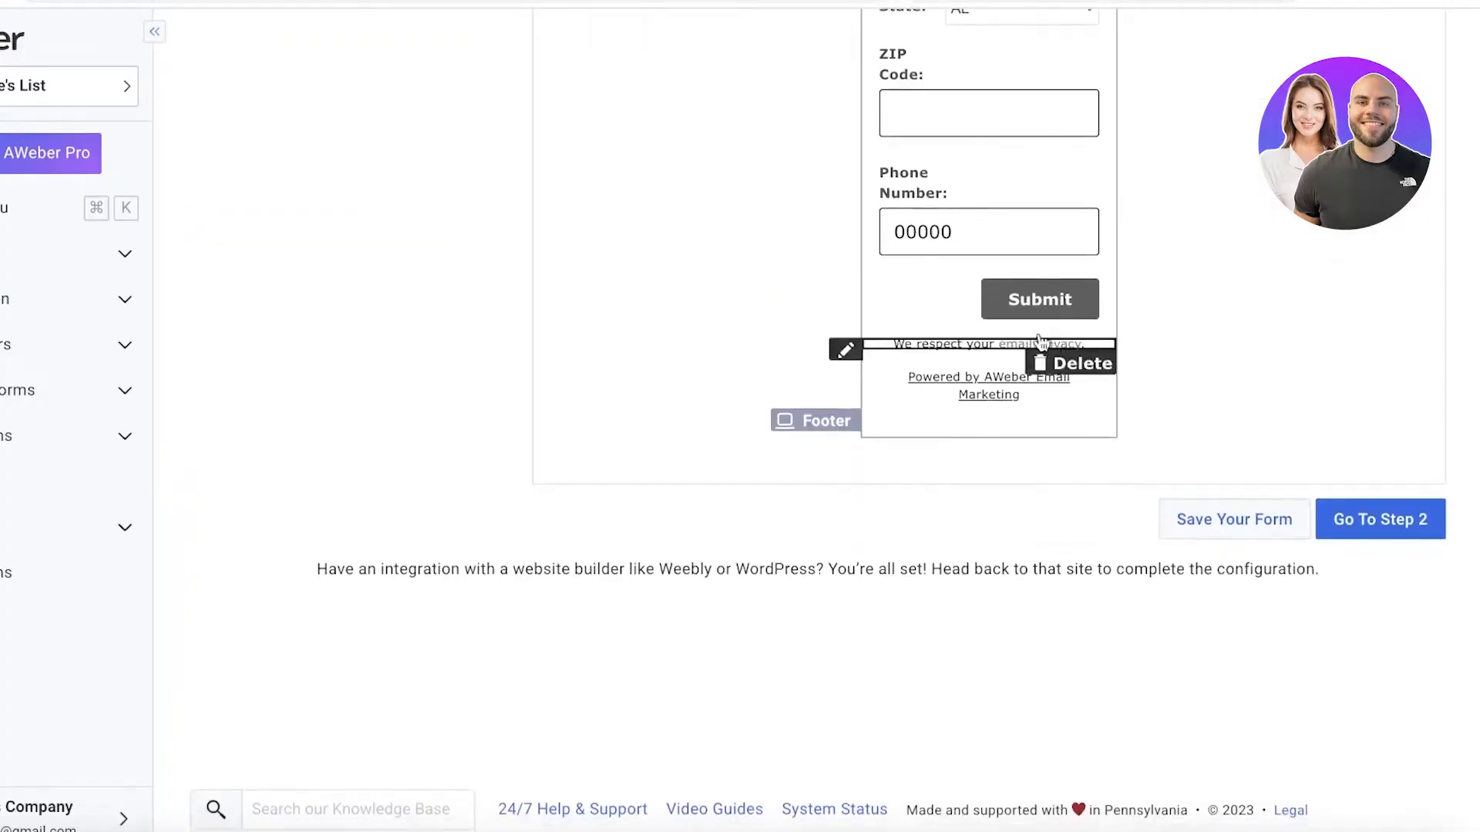
left_click(991, 244)
double_click(640, 300)
key("BackSpace")
left_click(704, 393)
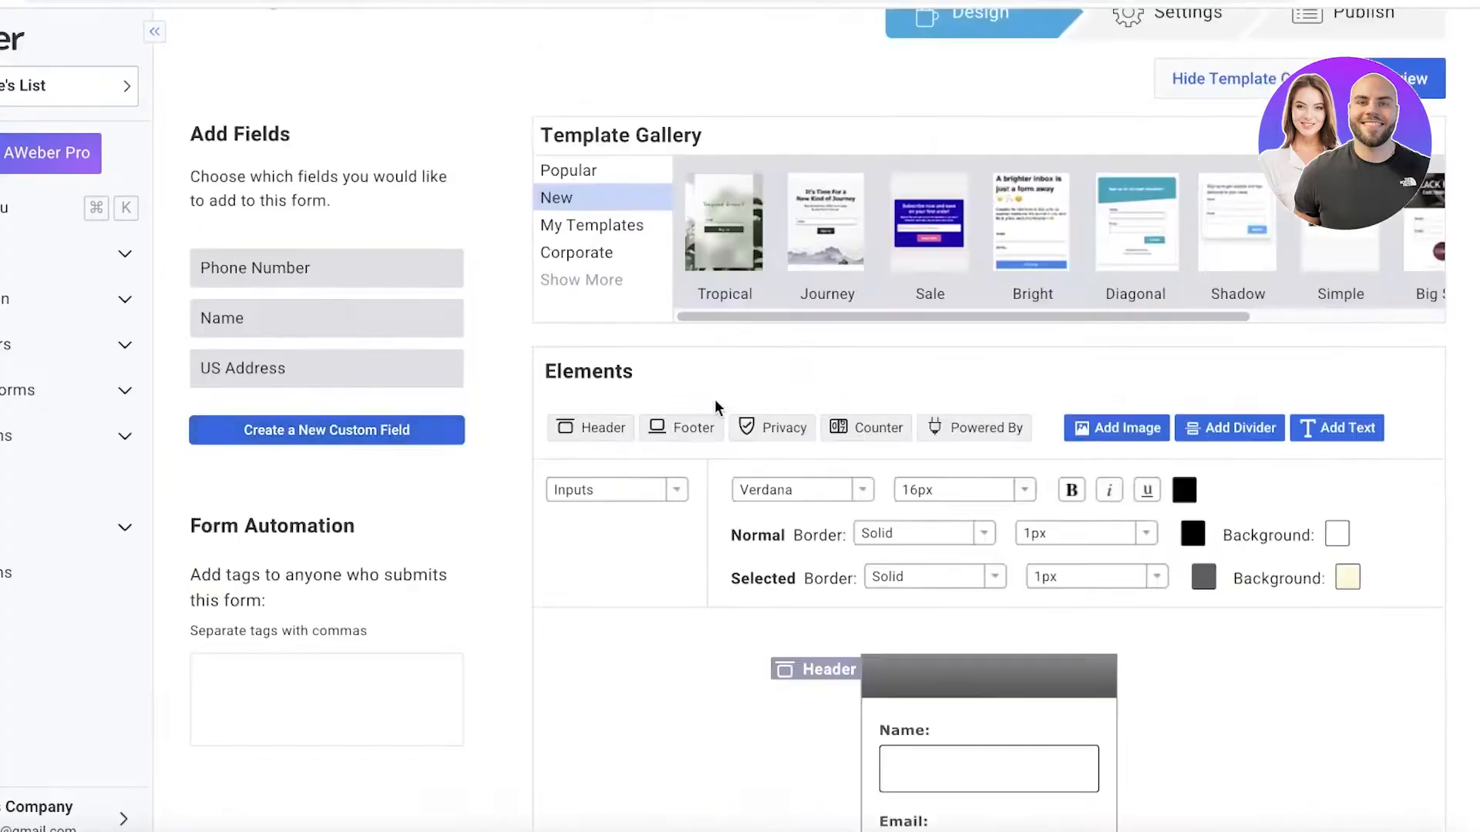
Review the form's layout from the header down to the submit button and footer.
scroll(717, 404, "down", 10)
scroll(842, 343, "up", 3)
scroll(973, 185, "down", 1)
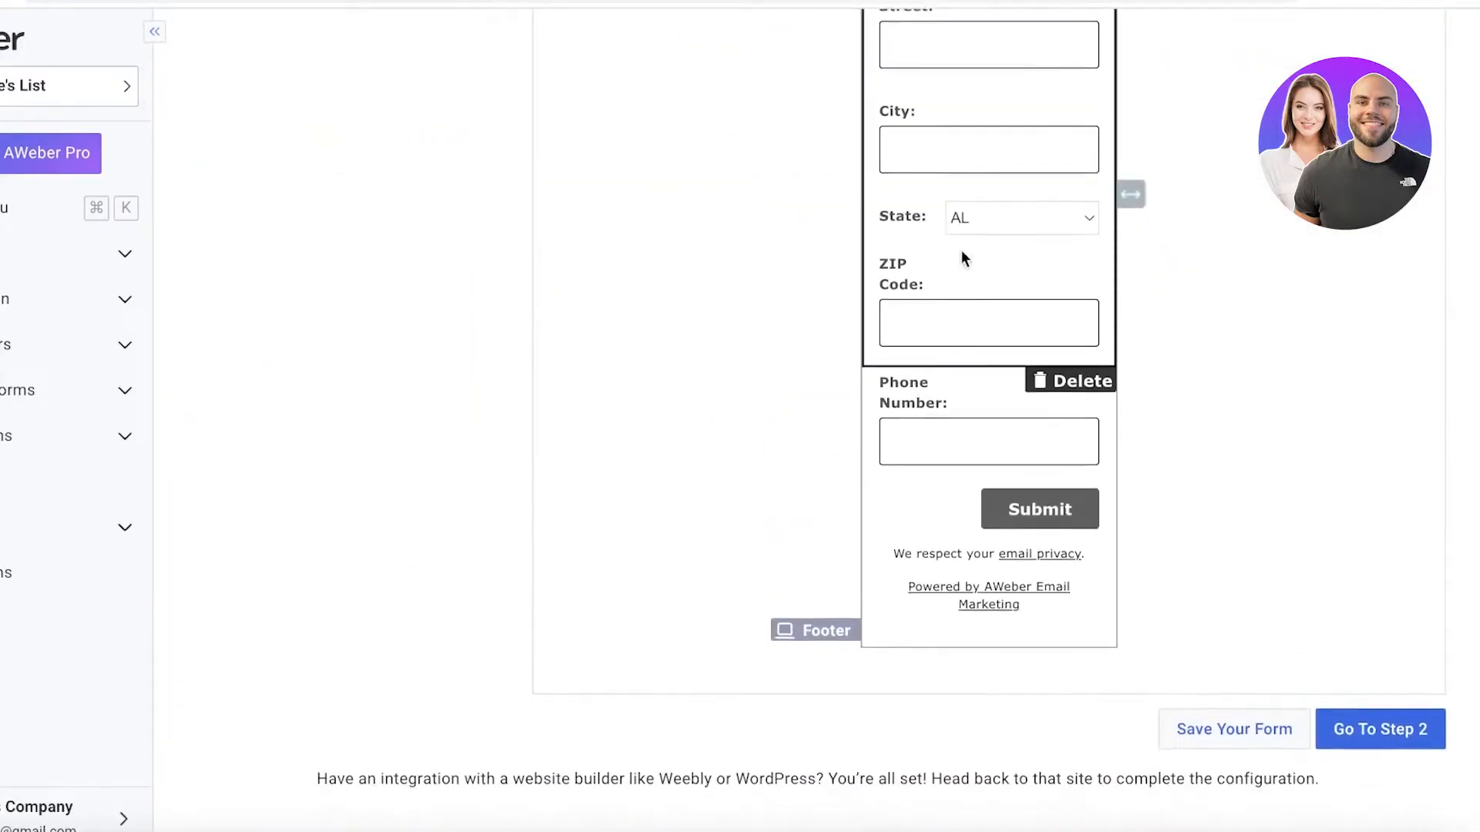
scroll(1020, 340, "up", 3)
scroll(1017, 362, "down", 6)
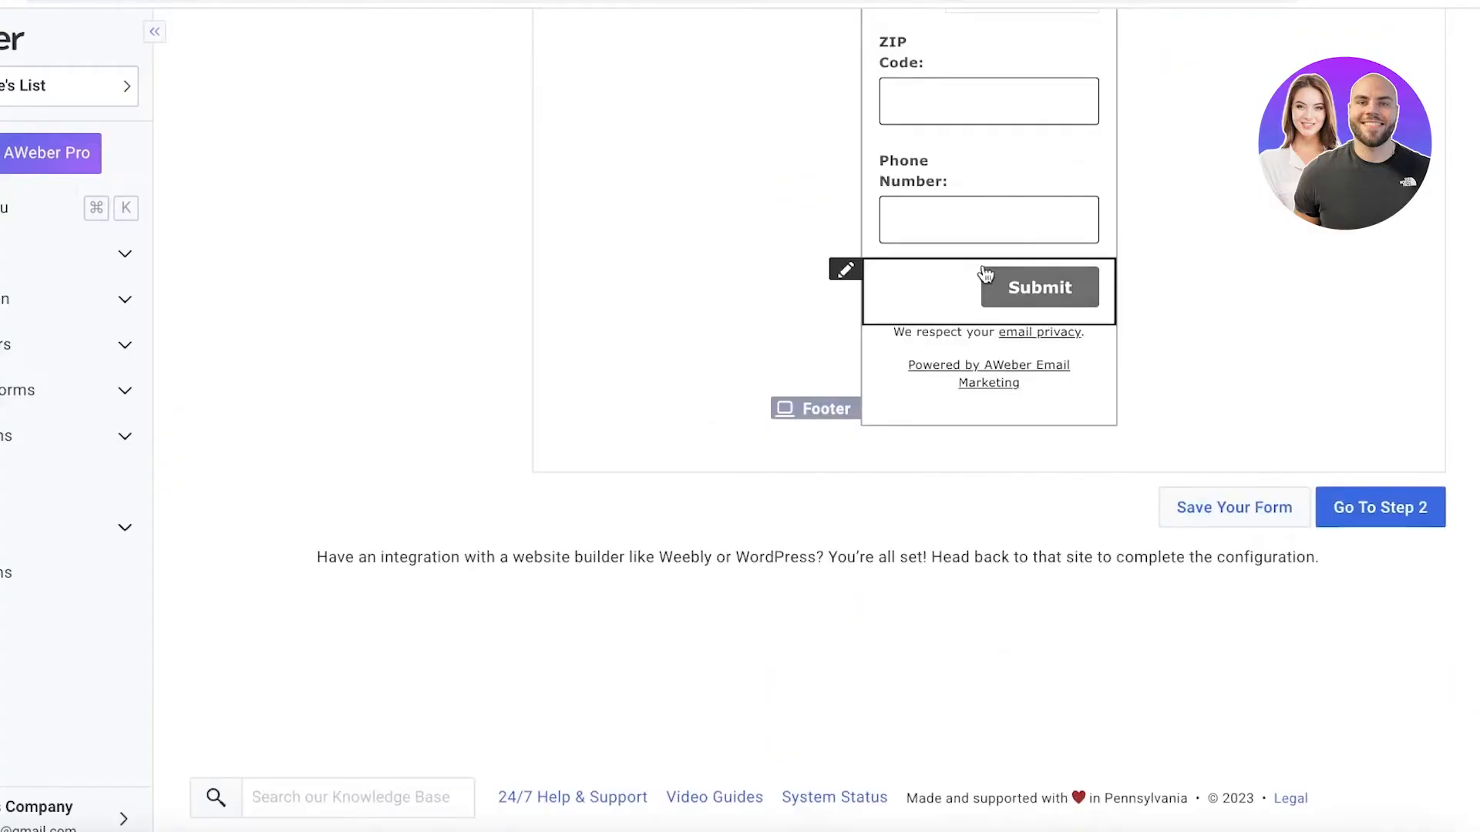
scroll(886, 150, "up", 6)
scroll(888, 501, "down", 6)
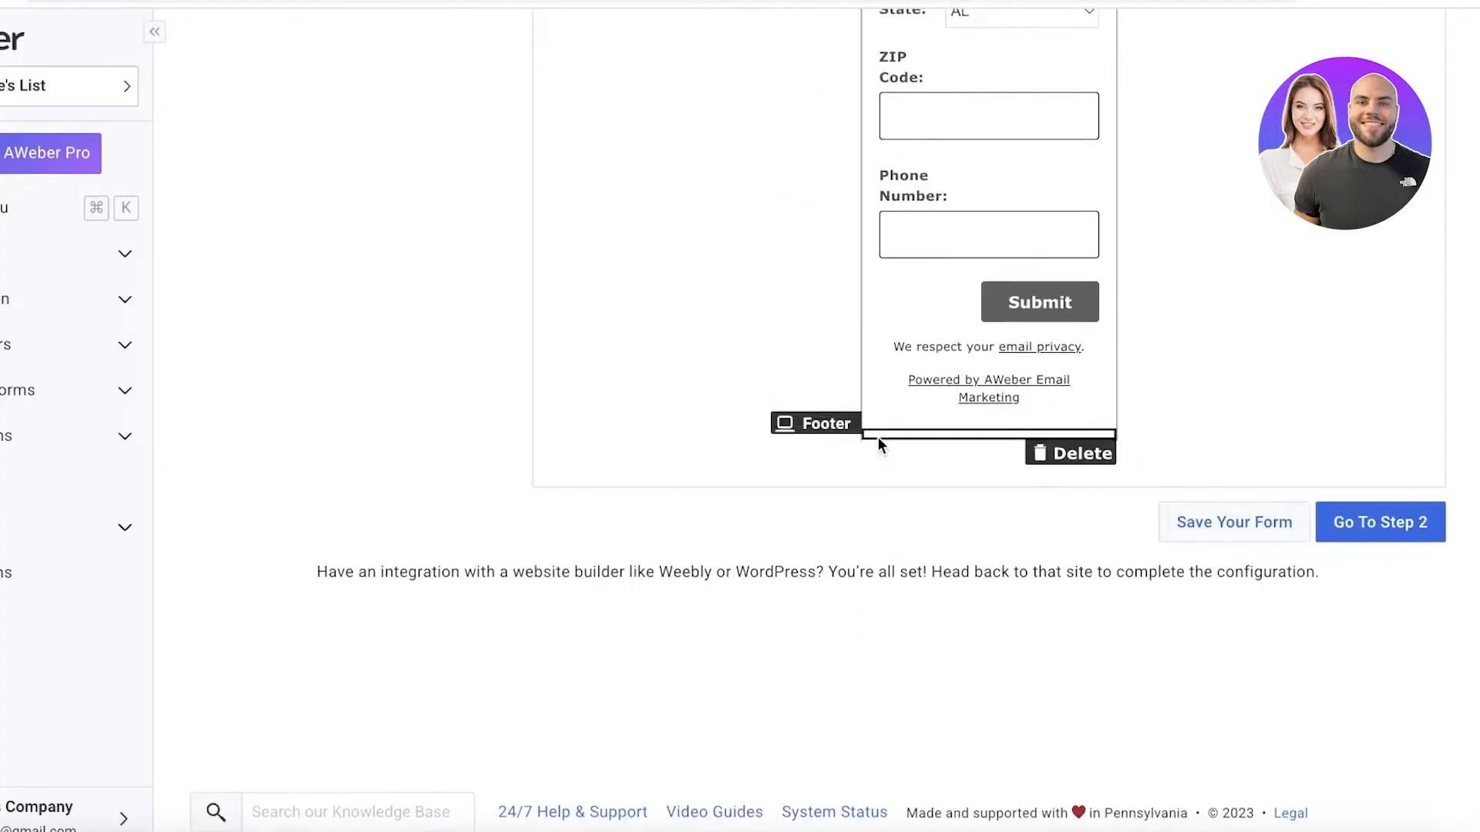
Examine the form header's text editor and styling options, and close the editor without adding text.
scroll(878, 435, "up", 5)
left_click(917, 184)
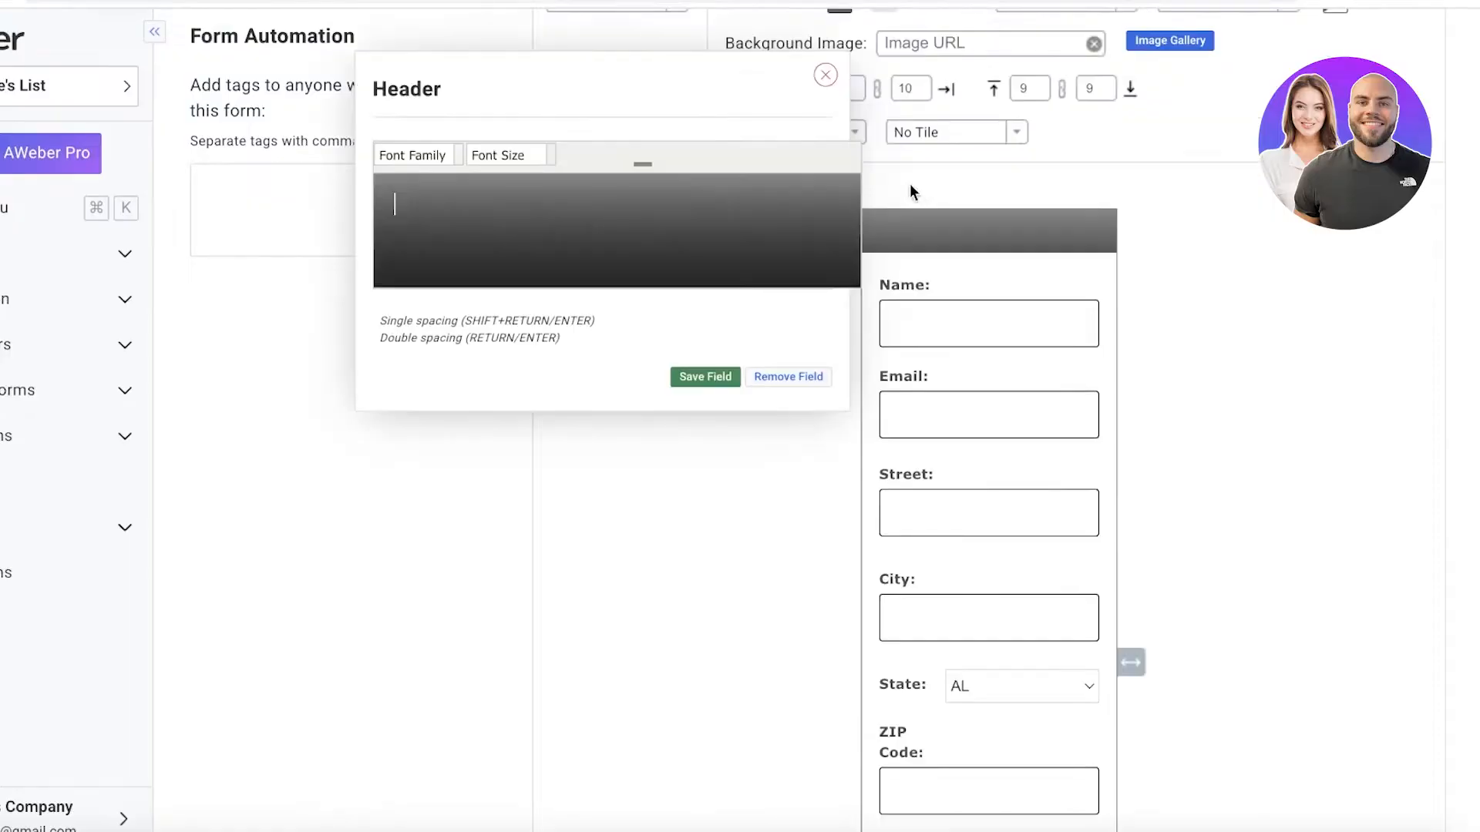
scroll(821, 580, "up", 7)
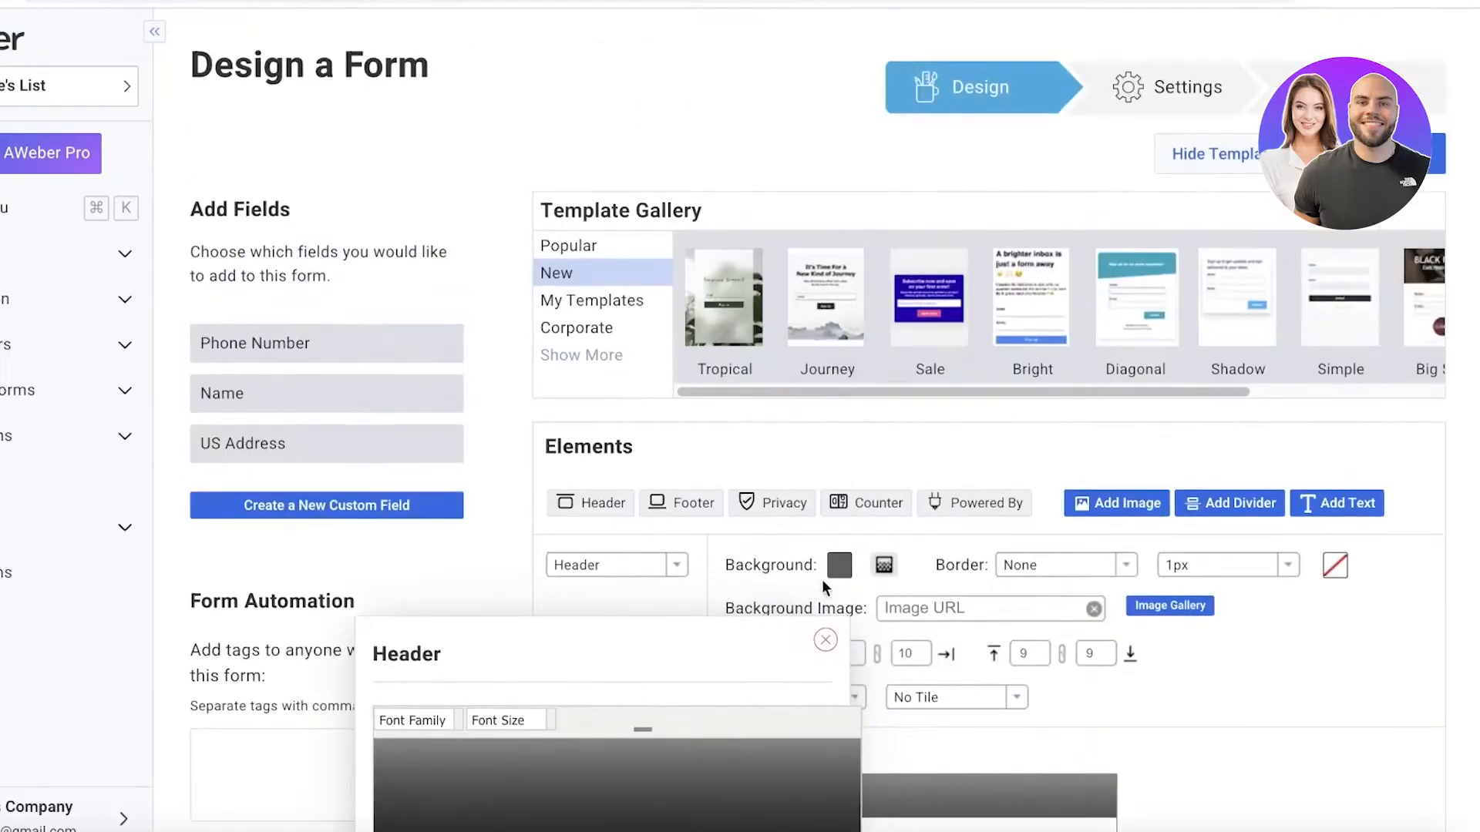
left_click(826, 642)
scroll(883, 568, "down", 7)
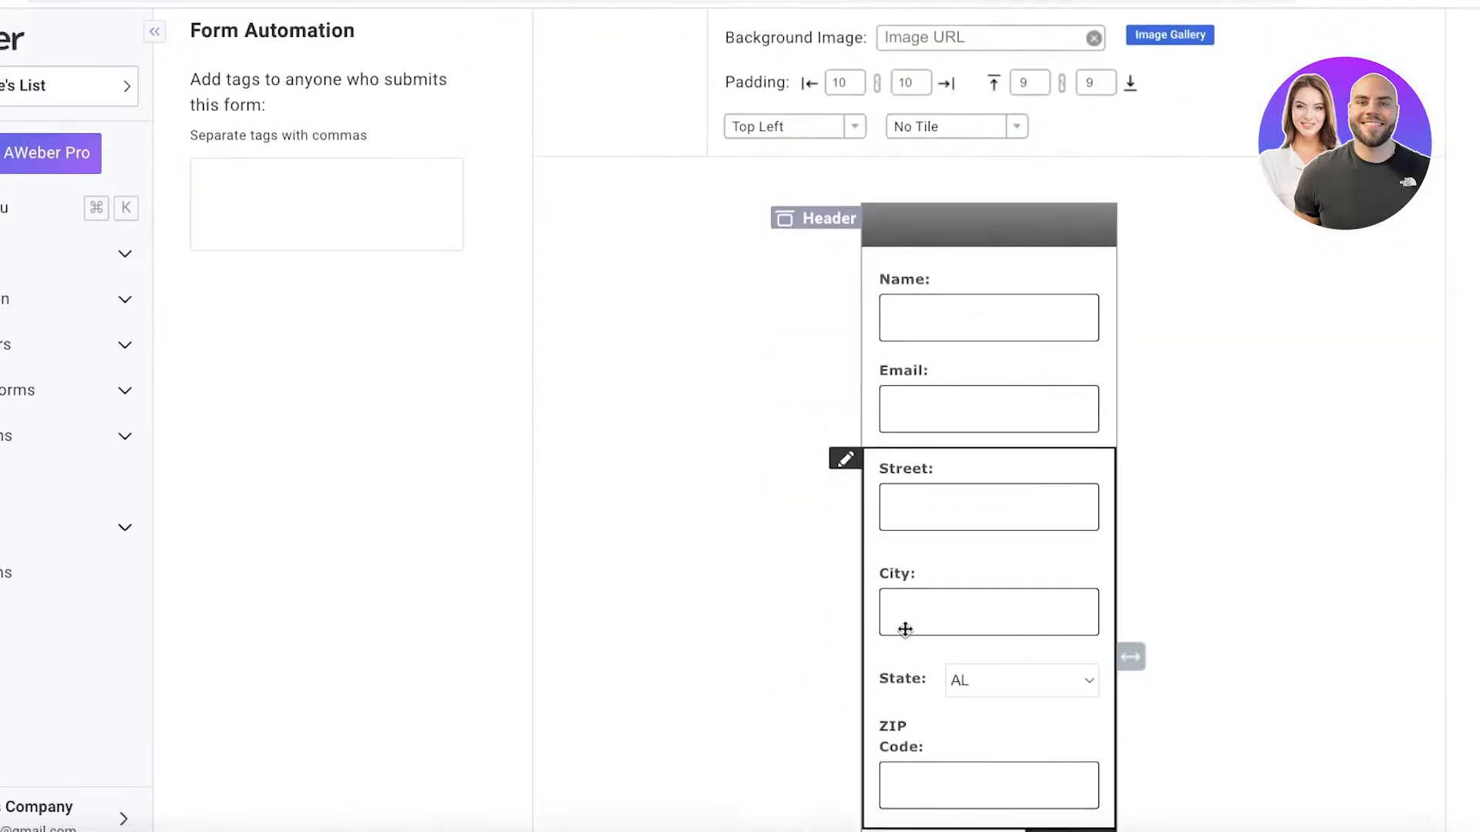
scroll(757, 354, "up", 1)
scroll(757, 354, "up", 3)
left_click(933, 455)
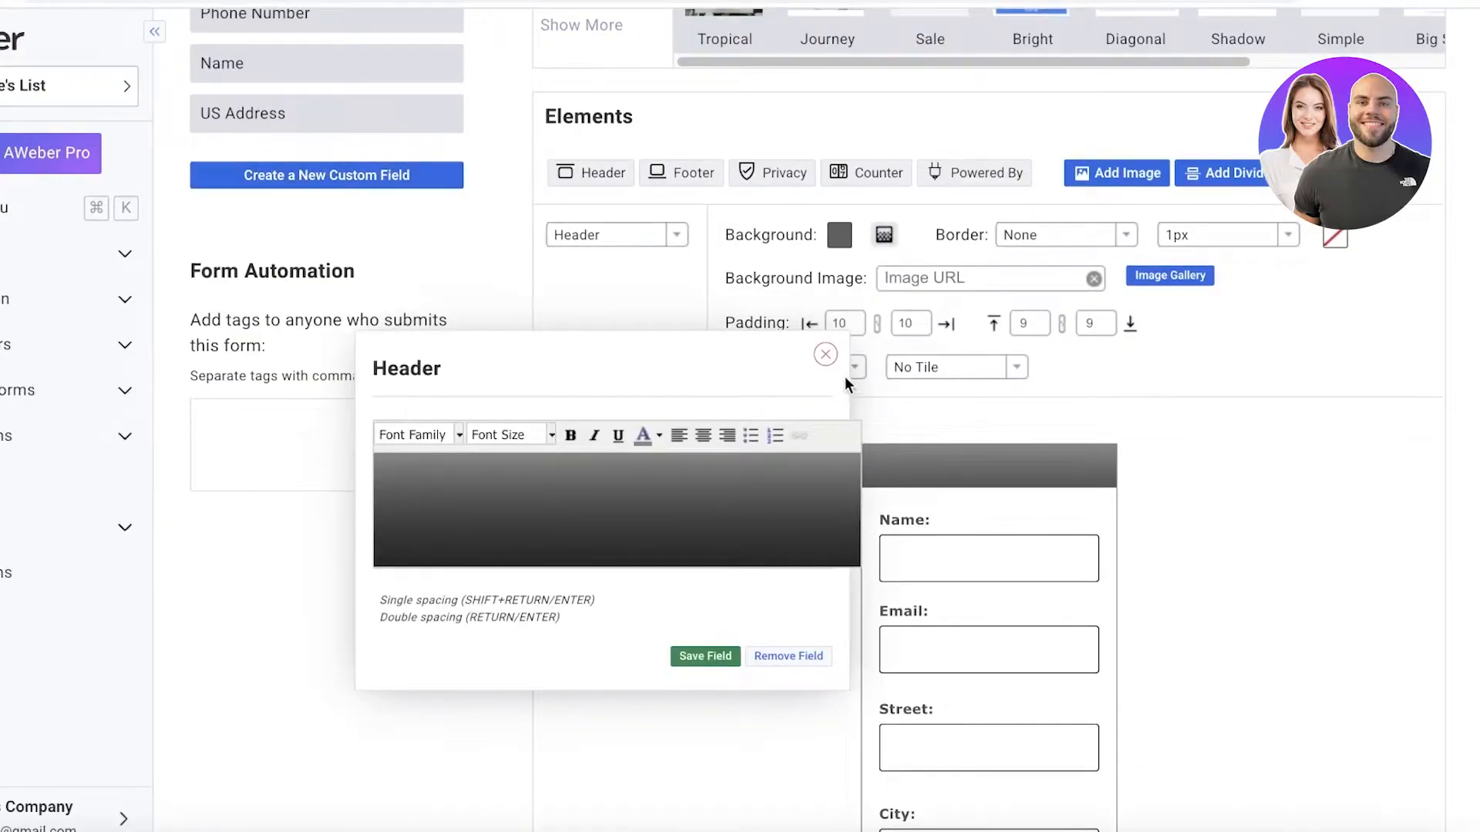
left_click(826, 355)
Look at the Tropical template from the template gallery and close it without loading it.
scroll(696, 467, "up", 3)
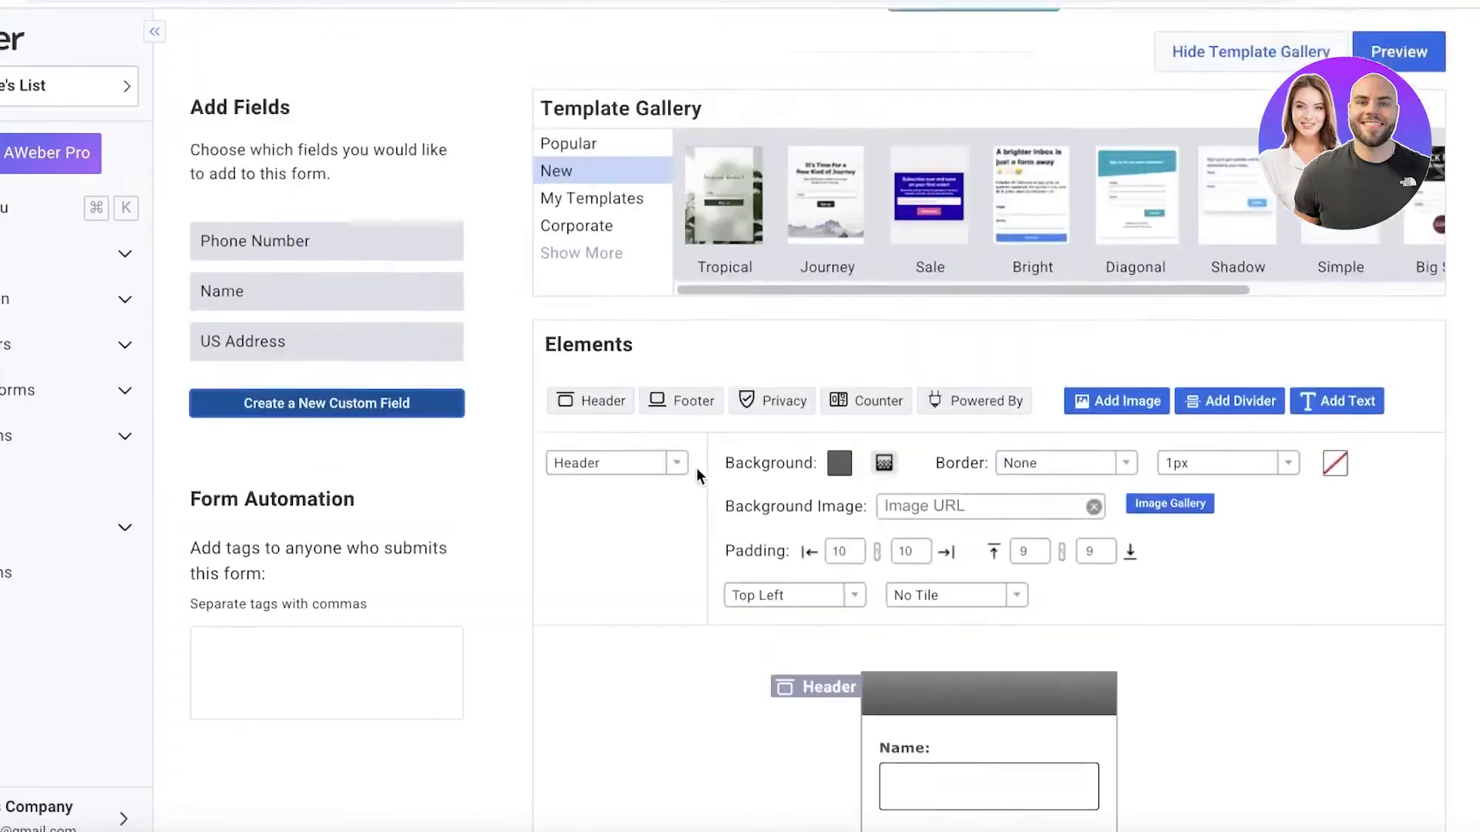
scroll(696, 467, "up", 1)
left_click(731, 321)
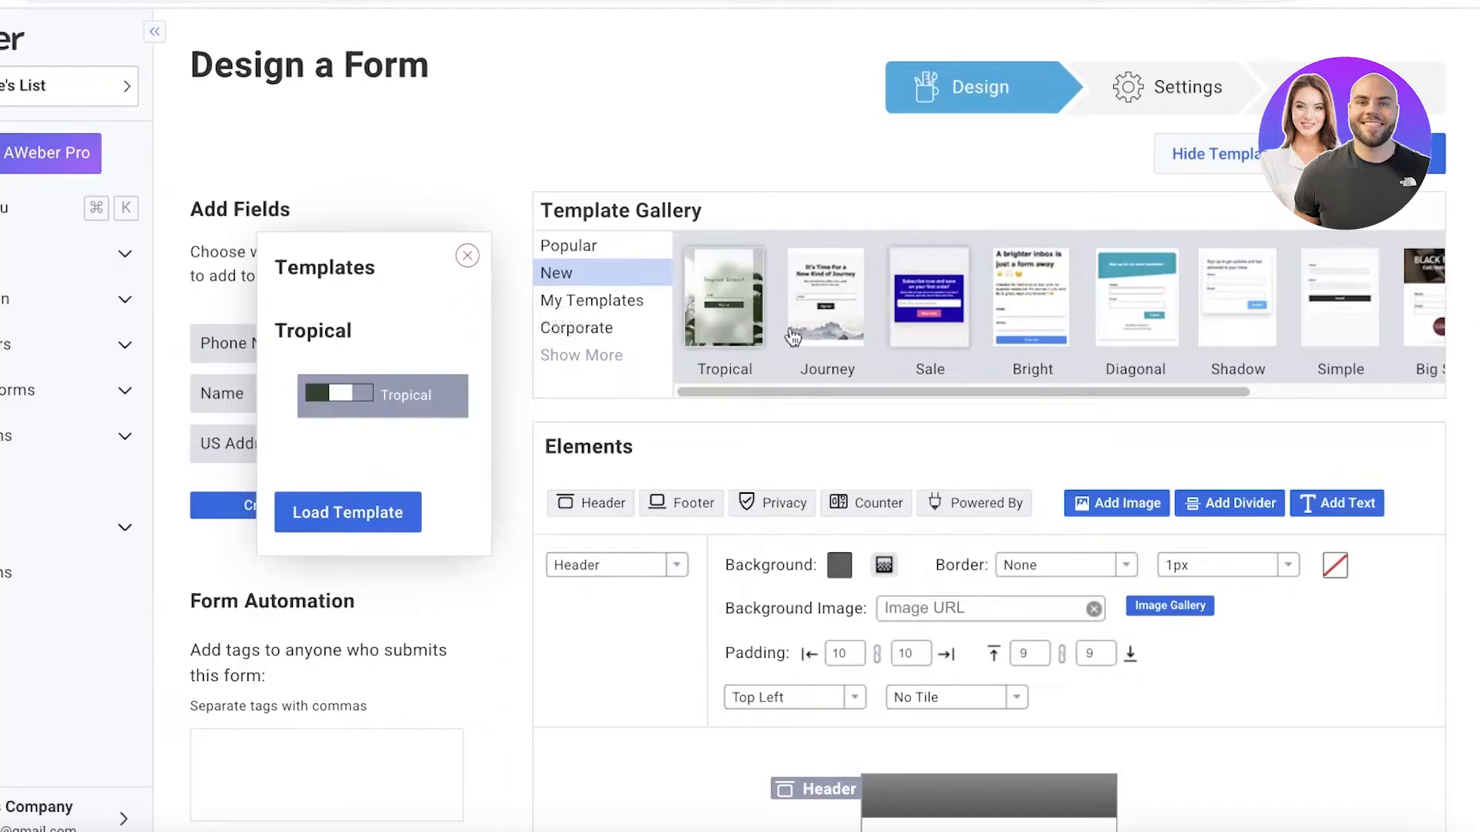
left_click(689, 254)
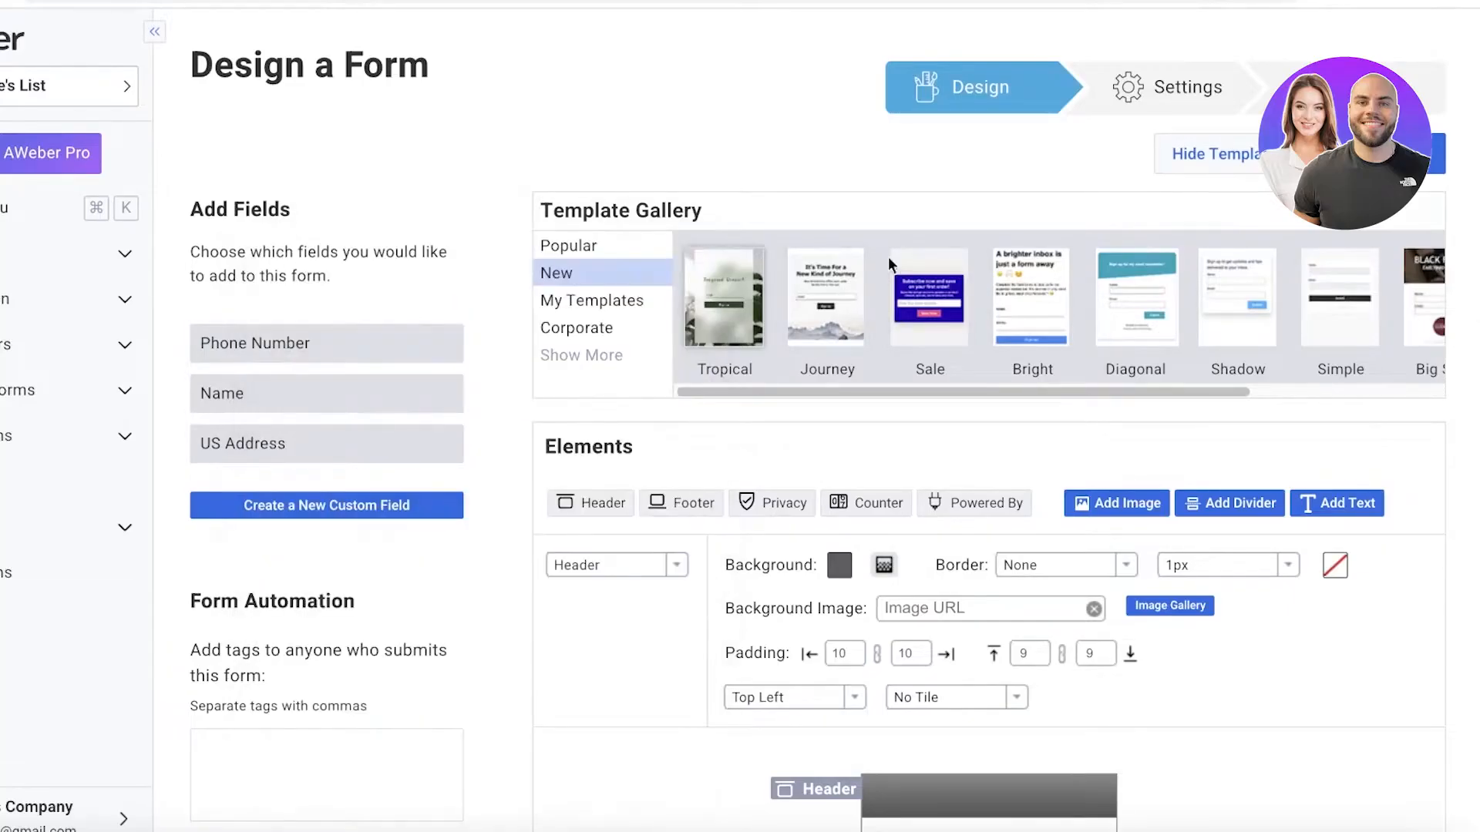
Load the Journey template into the form and check how its fields and footer look.
scroll(1000, 268, "down", 3)
scroll(1000, 267, "up", 3)
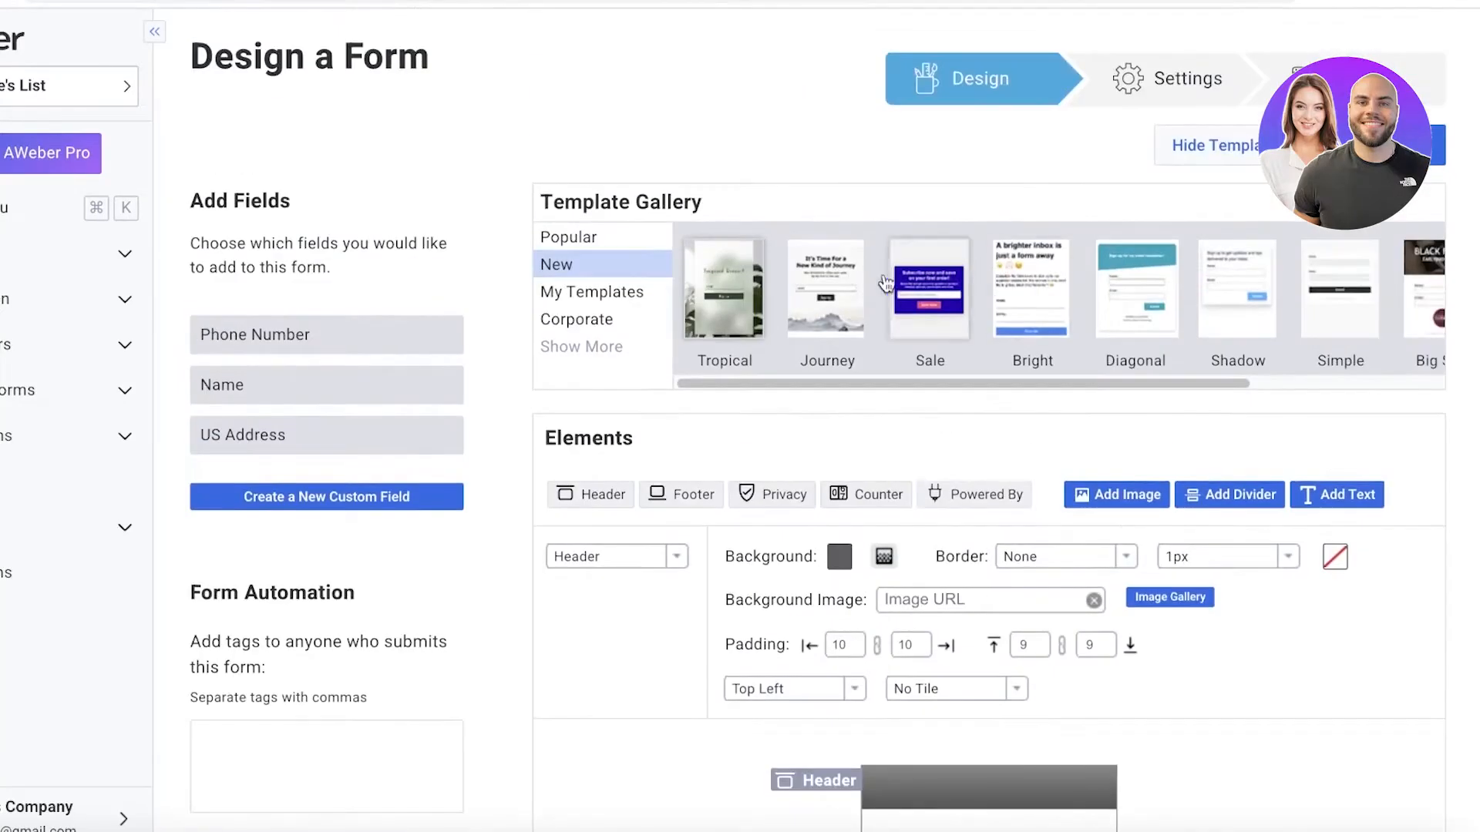
left_click(809, 290)
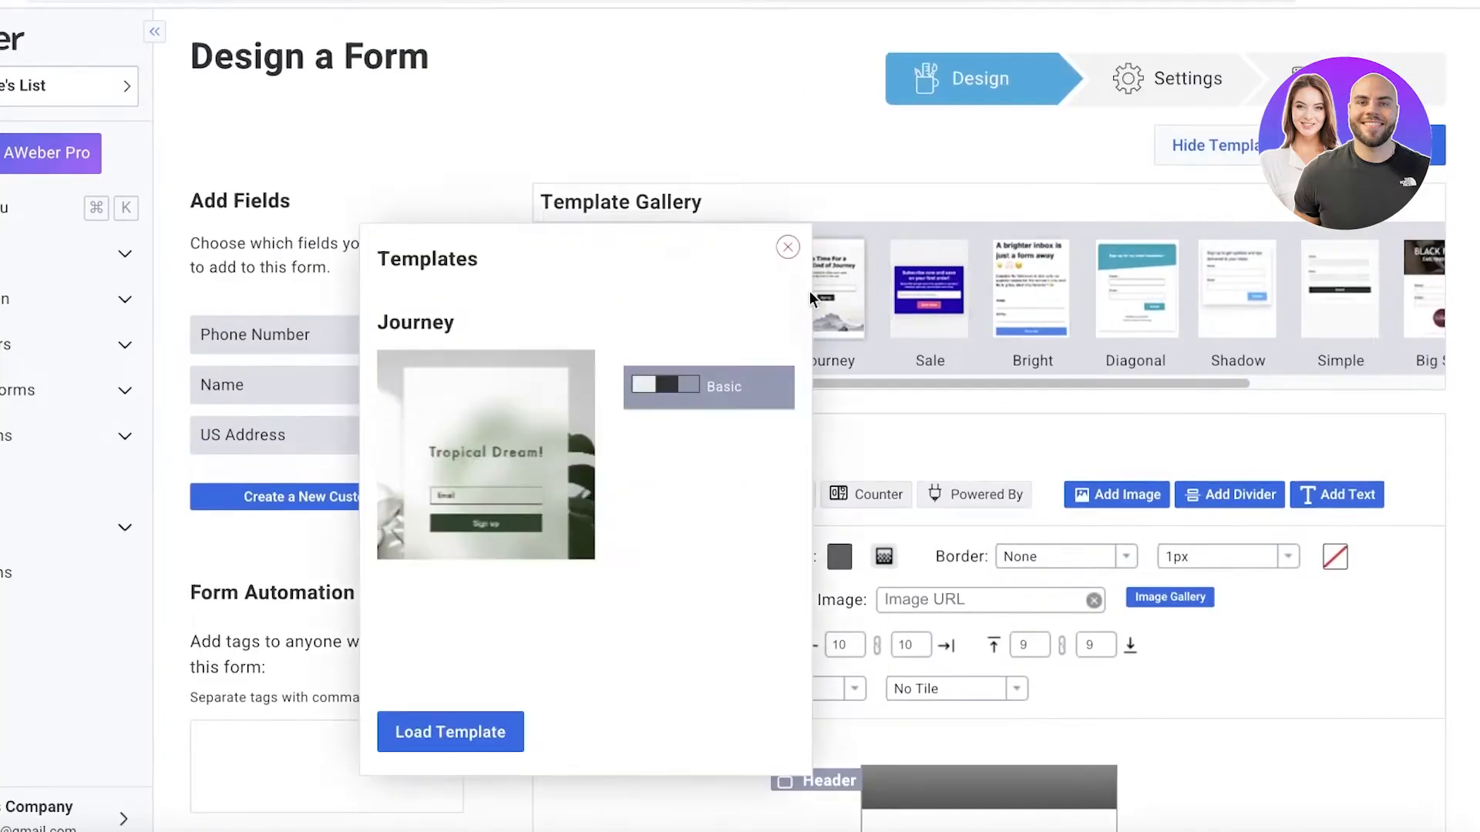
left_click(432, 734)
scroll(488, 654, "down", 10)
scroll(552, 523, "up", 3)
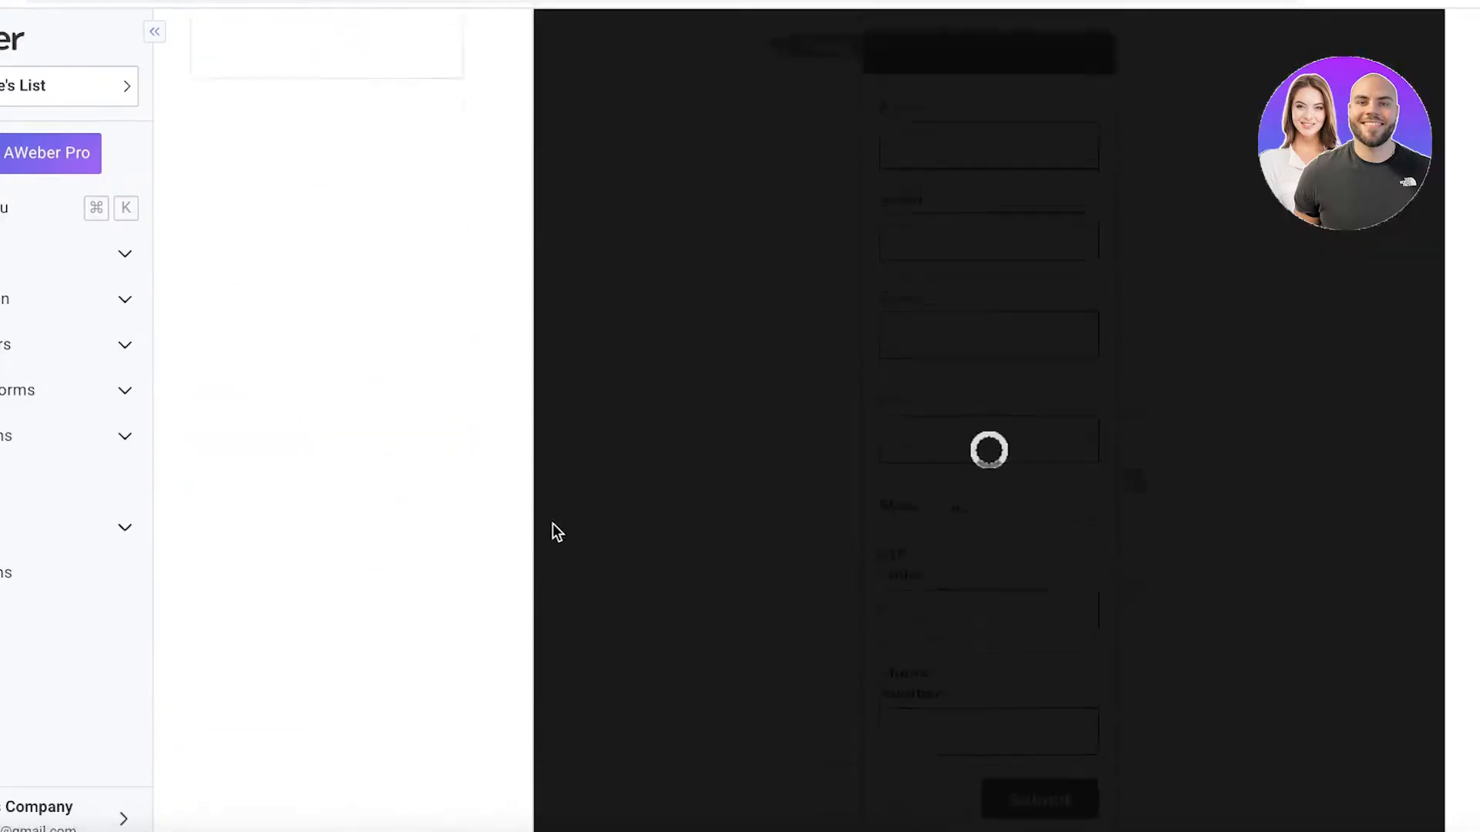
scroll(383, 311, "up", 6)
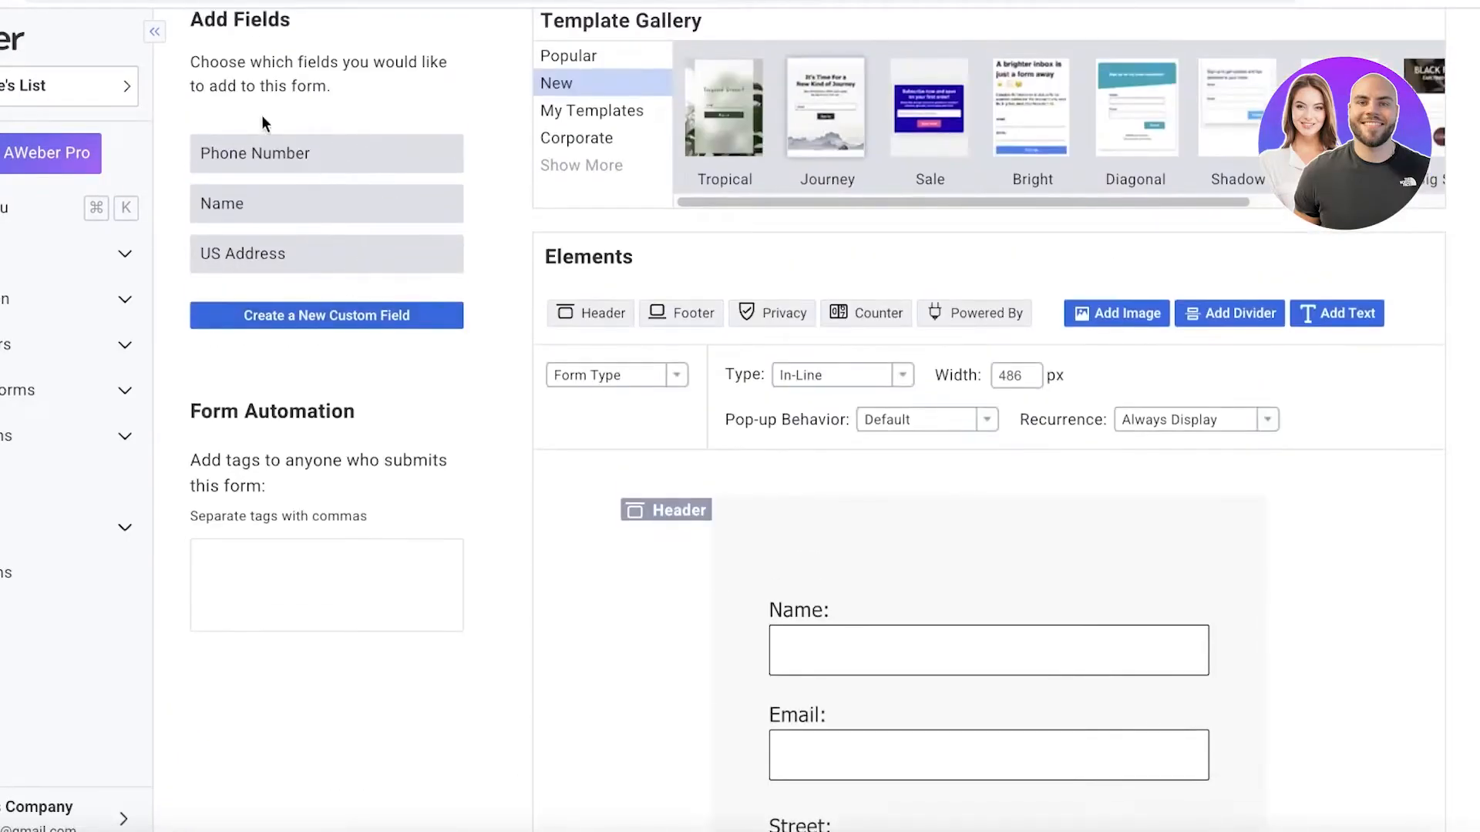
scroll(909, 332, "down", 15)
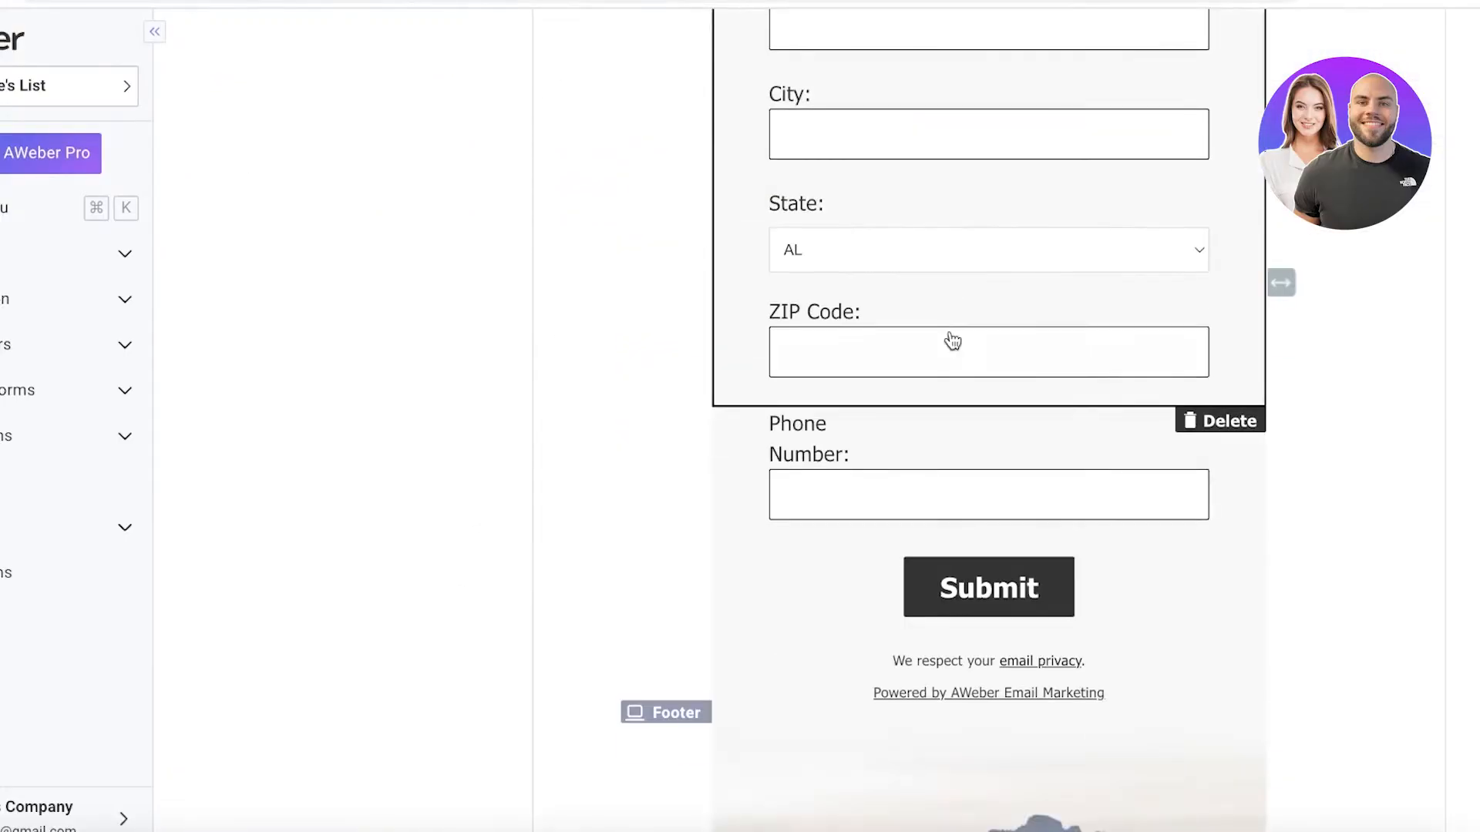
scroll(1372, 310, "up", 14)
scroll(1002, 270, "up", 6)
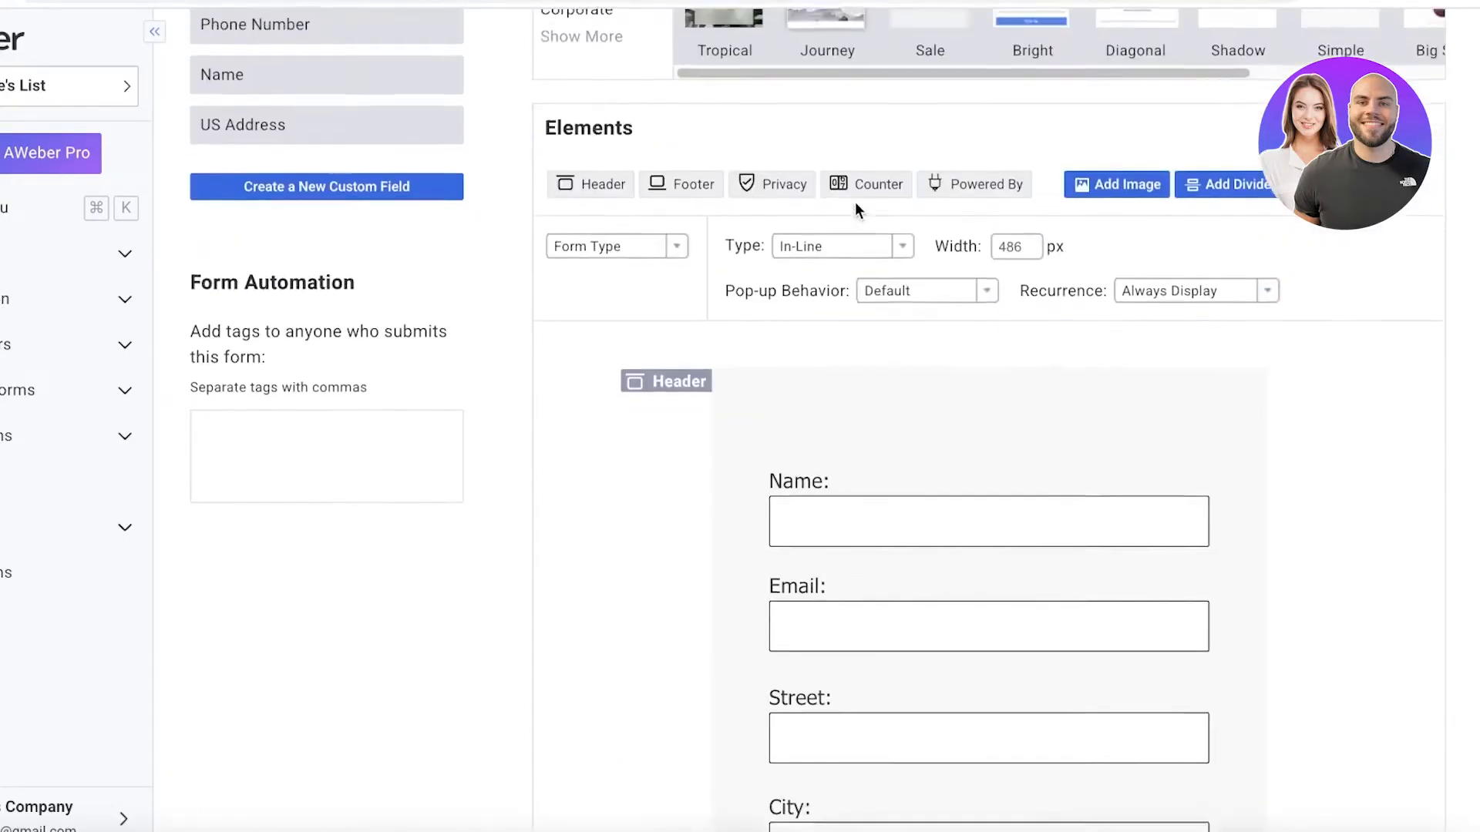
Load the Tropical template from the New category into the form and check the resulting layout.
scroll(1079, 200, "down", 7)
scroll(684, 212, "up", 7)
left_click(684, 212)
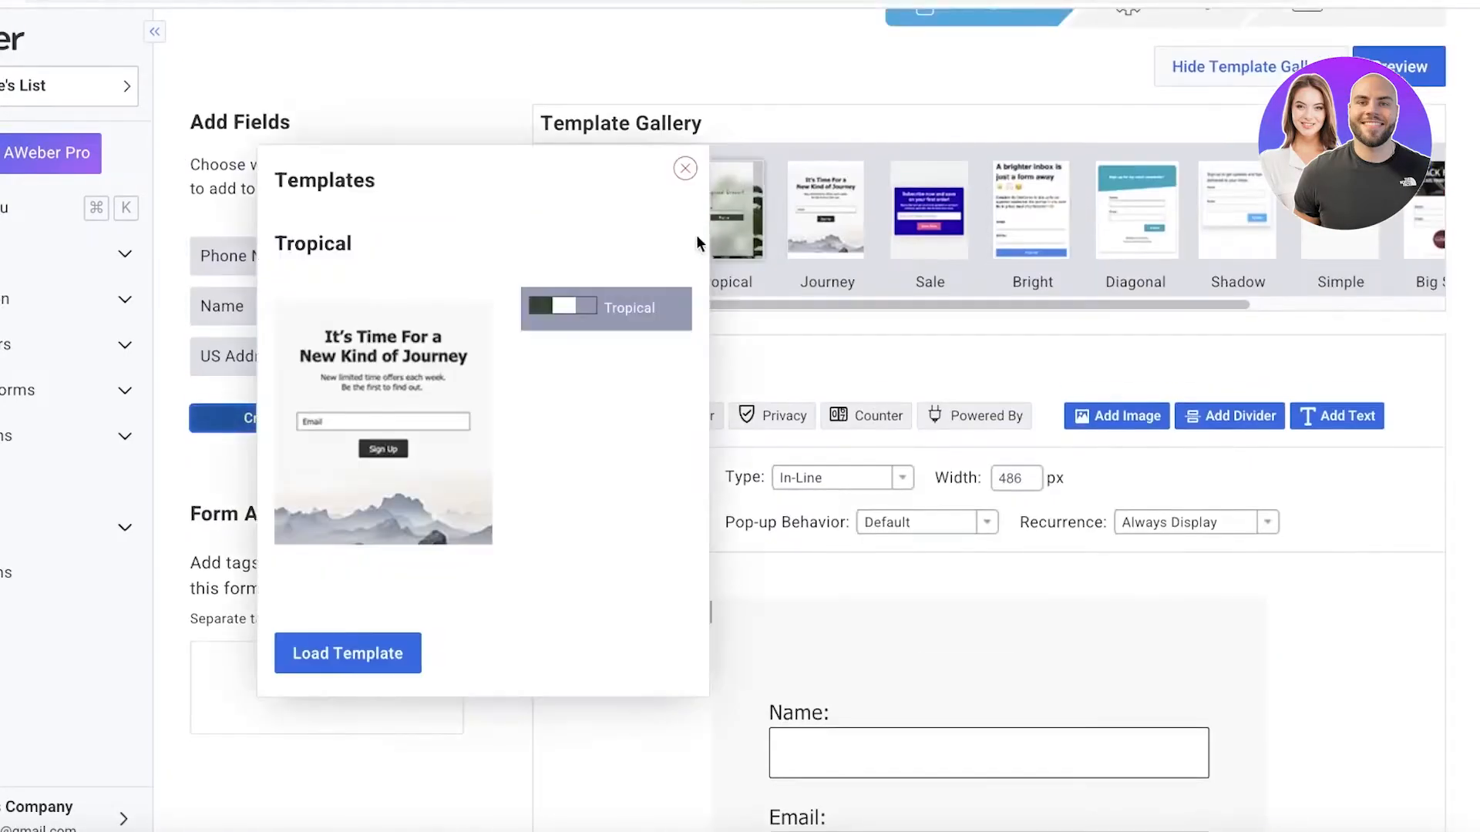
left_click(344, 653)
scroll(912, 453, "down", 7)
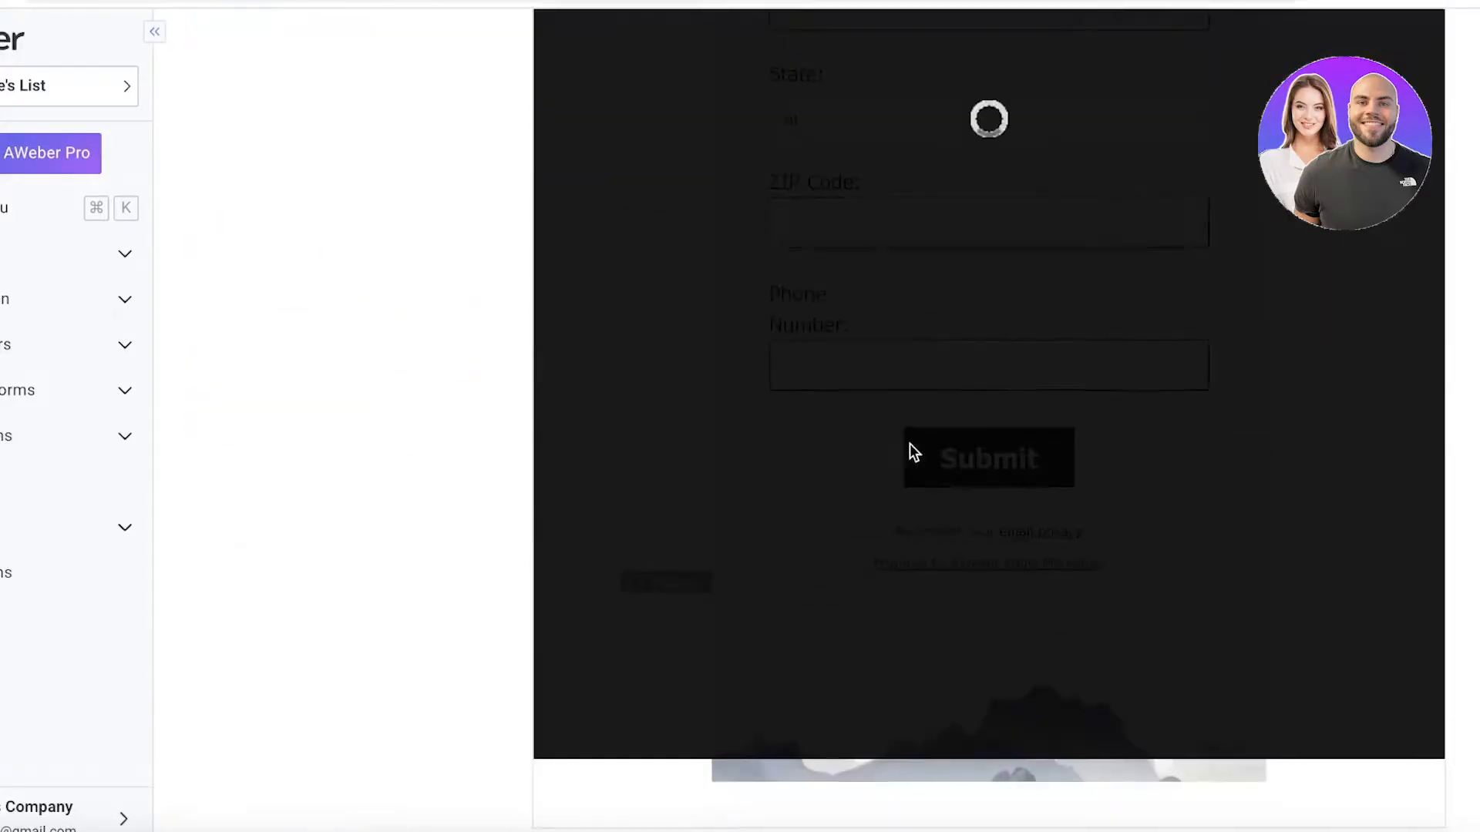
scroll(1338, 241, "up", 6)
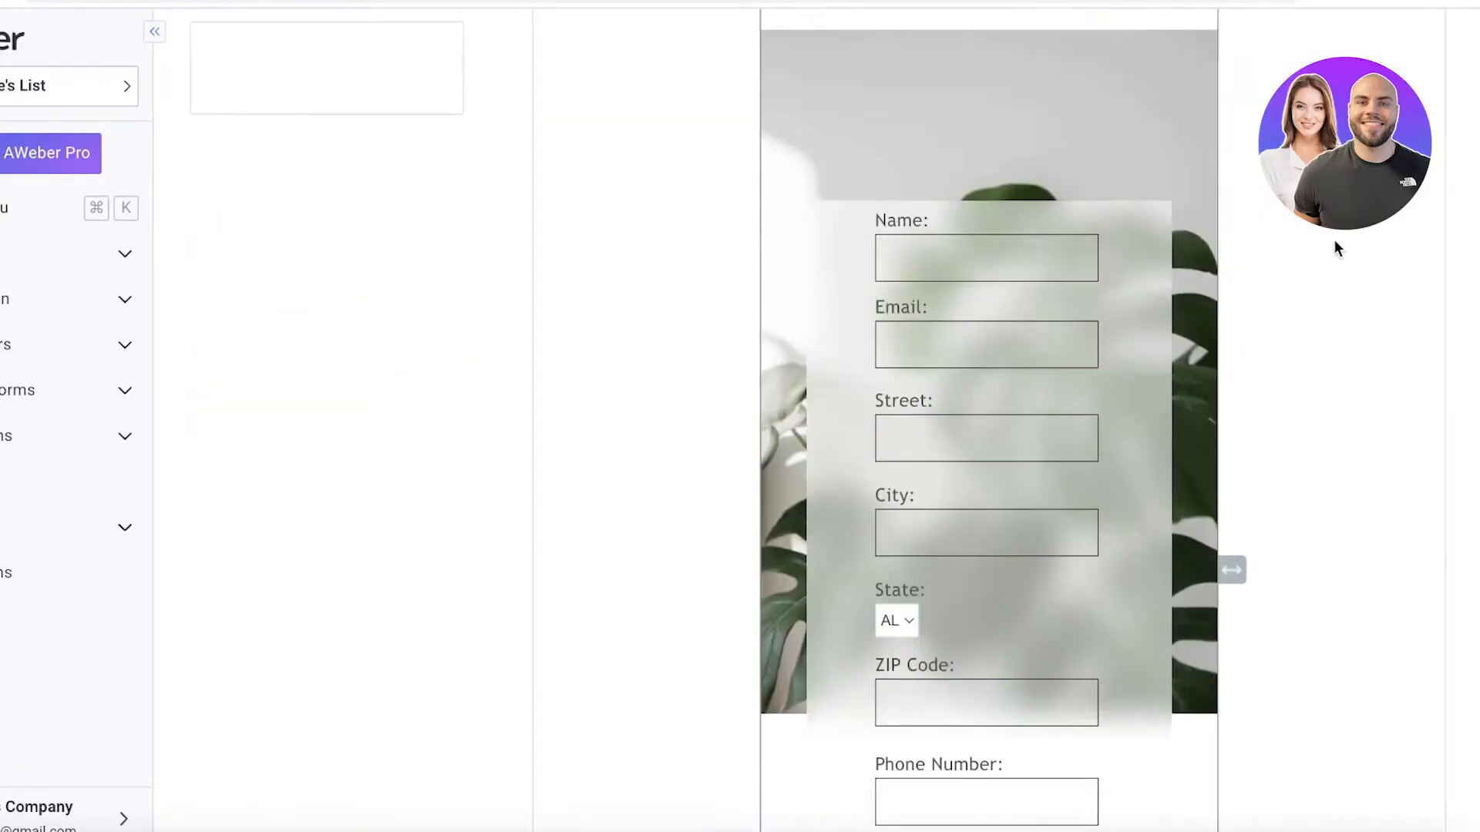
scroll(1233, 193, "down", 3)
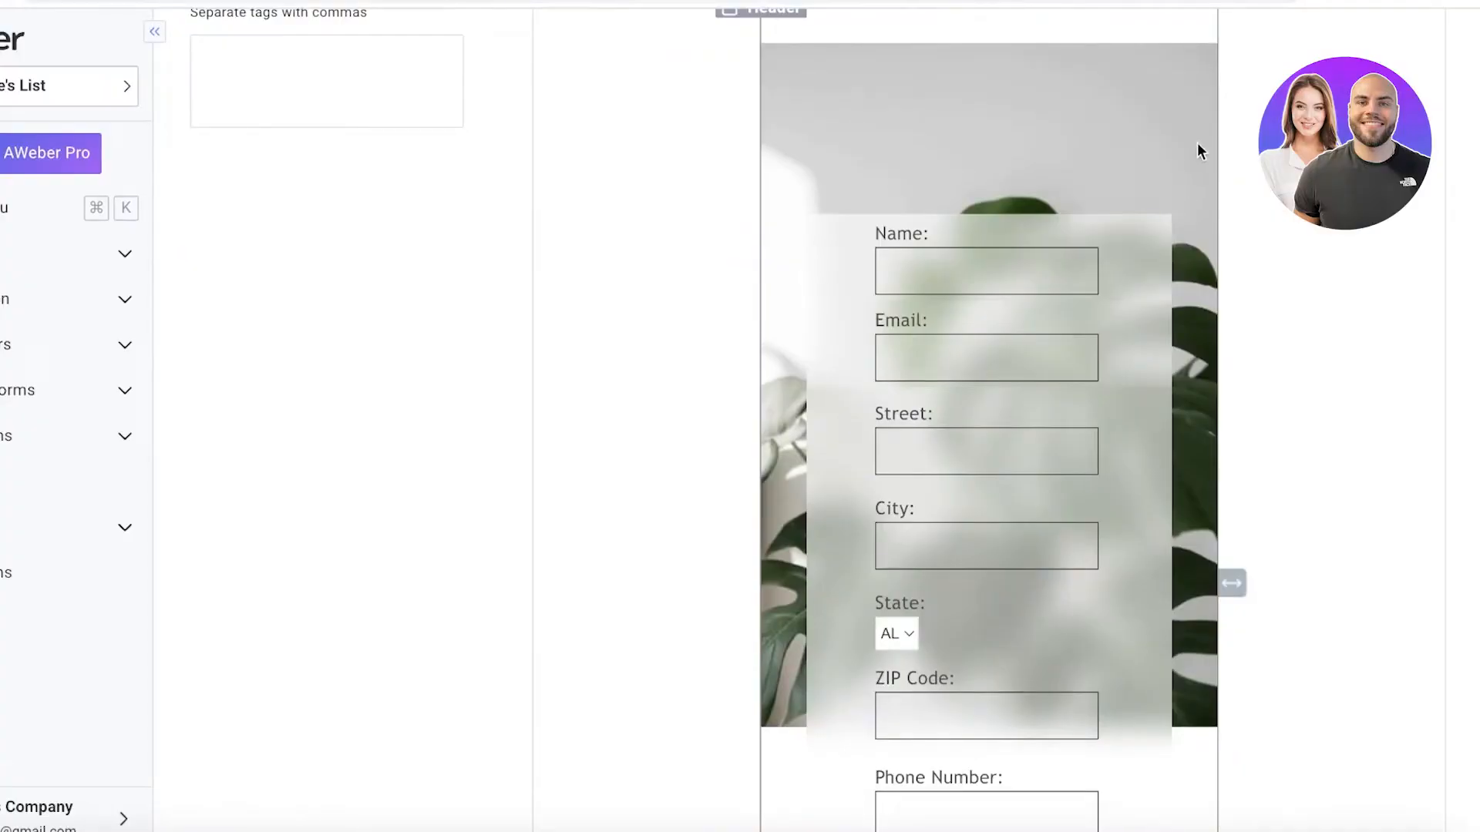
Try a near-black background color on the form header and save the header field without adding text.
scroll(1199, 162, "up", 3)
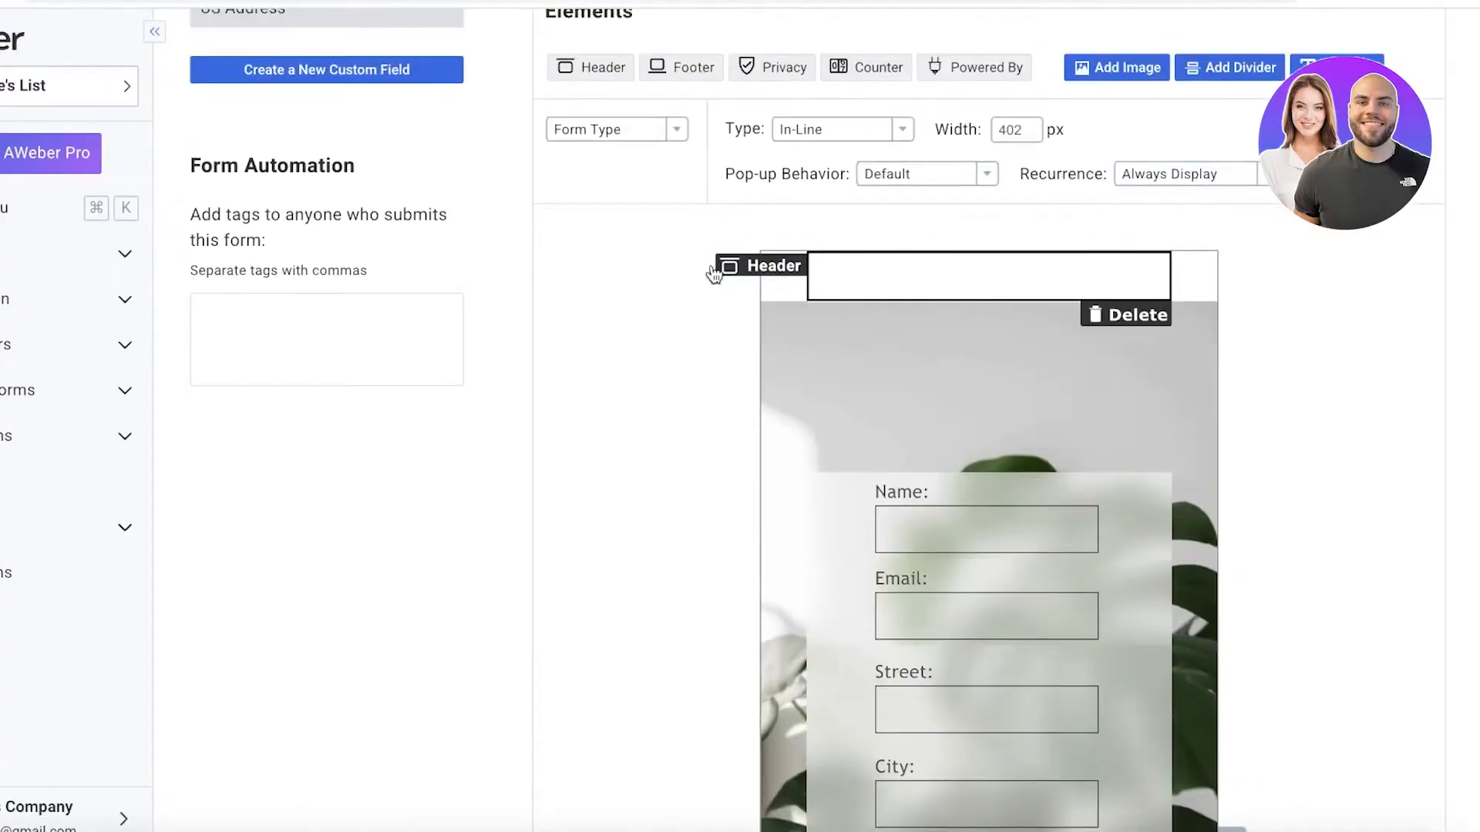
scroll(787, 385, "down", 1)
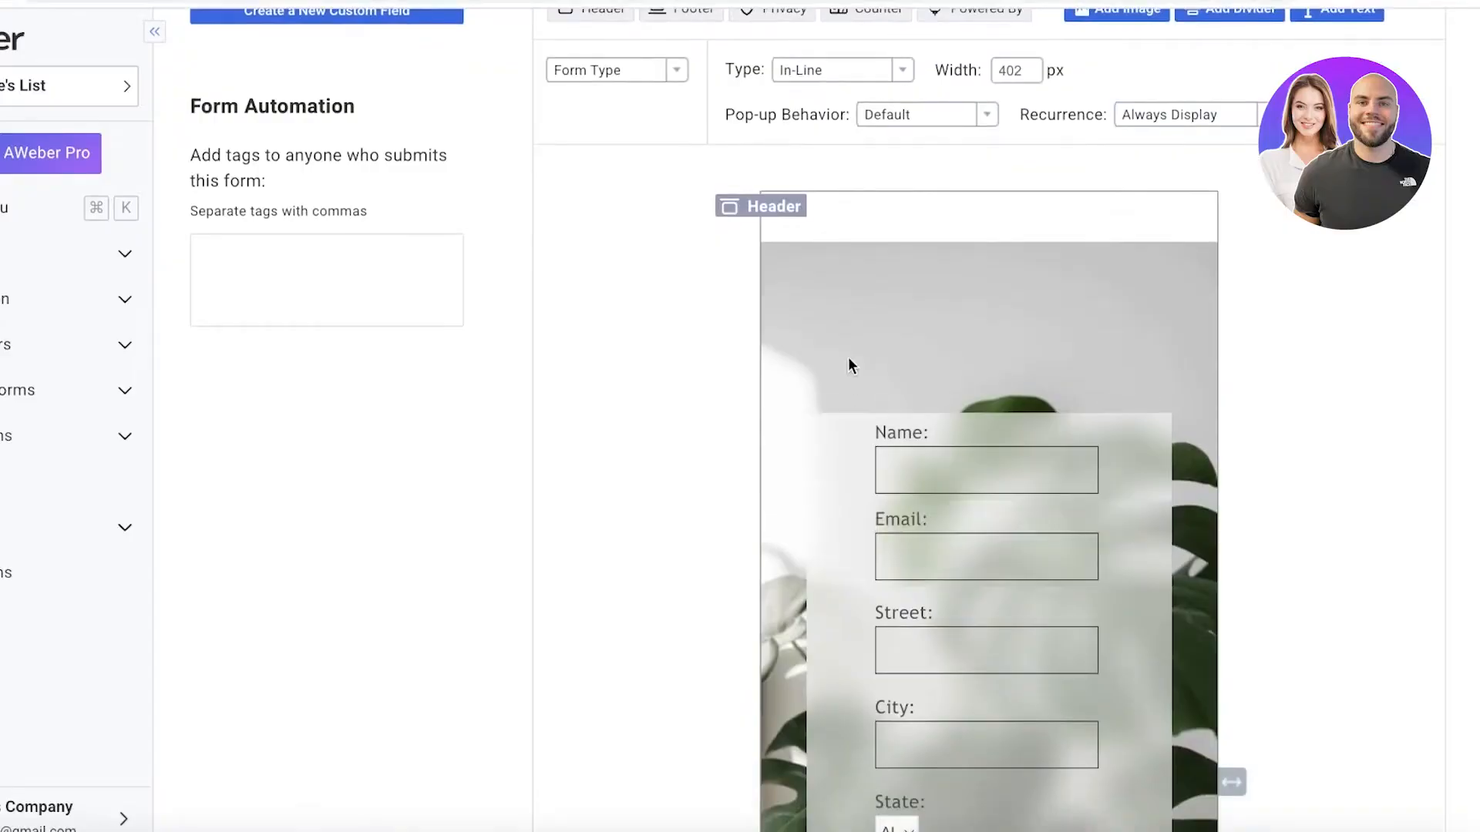
scroll(801, 216, "up", 1)
left_click(826, 273)
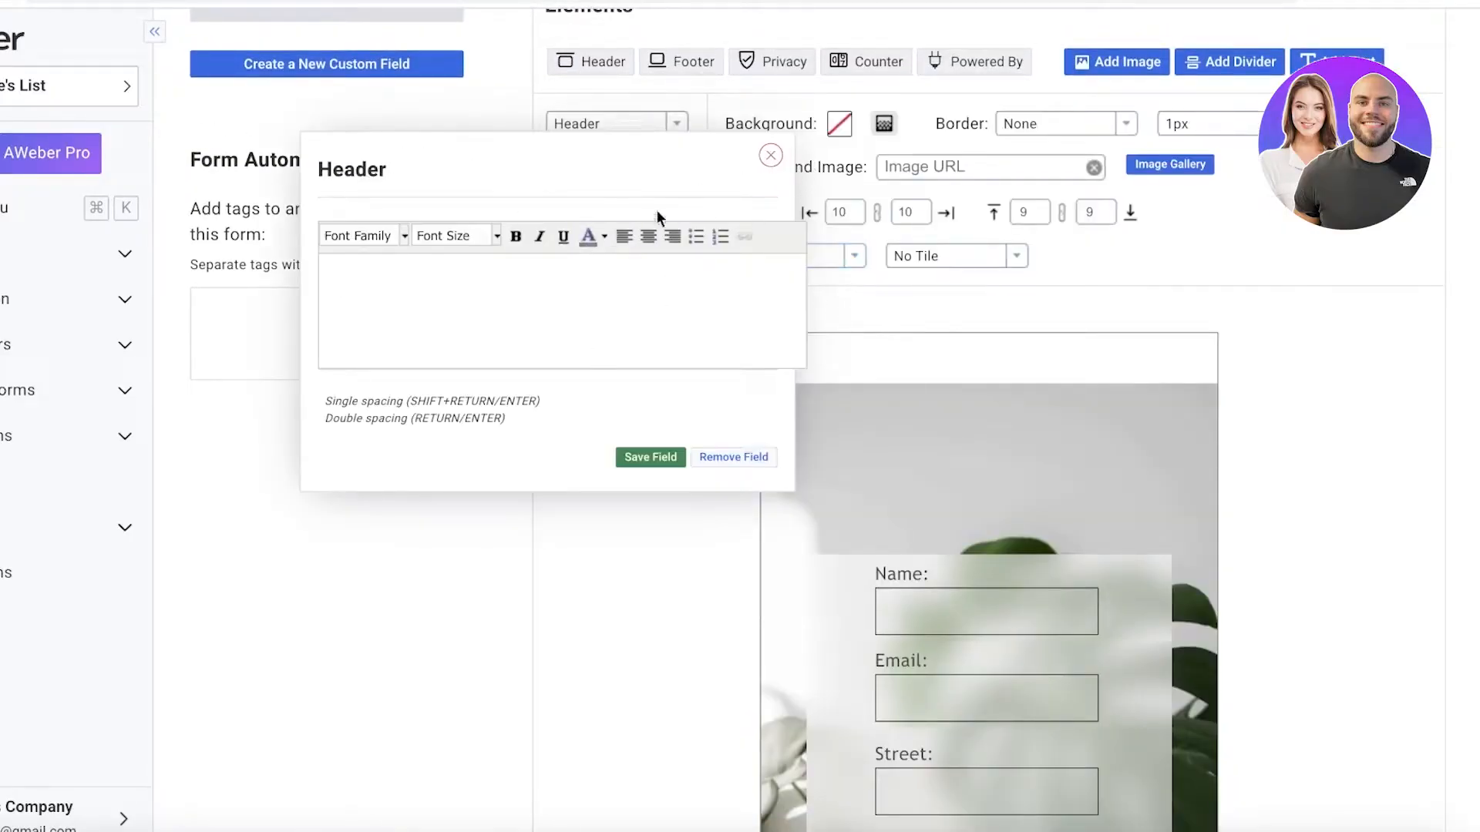
left_click(838, 124)
left_click(922, 177)
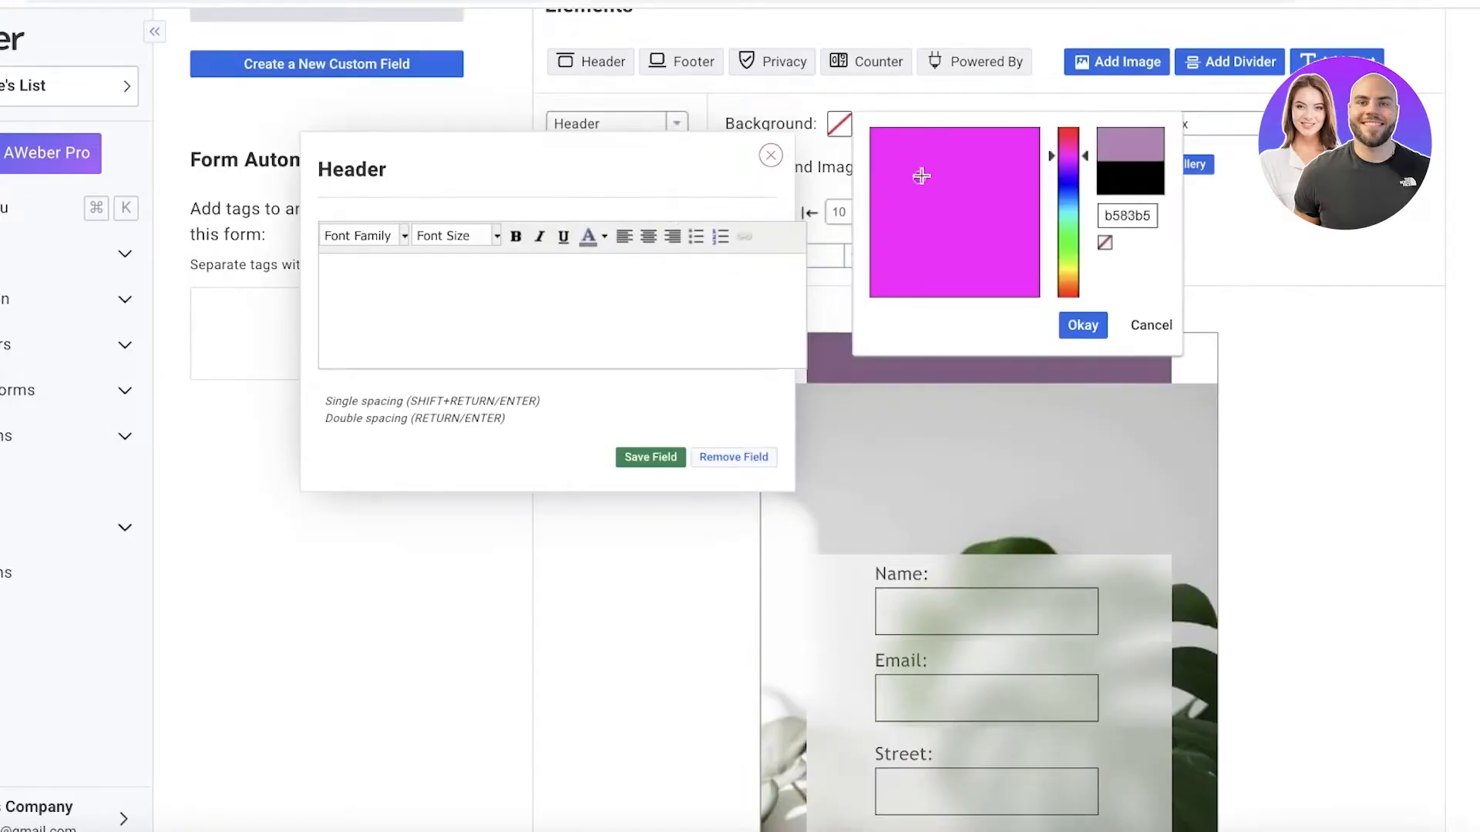
mouse_move(921, 177)
left_mouse_down()
mouse_move(935, 155)
mouse_move(982, 155)
mouse_move(979, 343)
left_mouse_up()
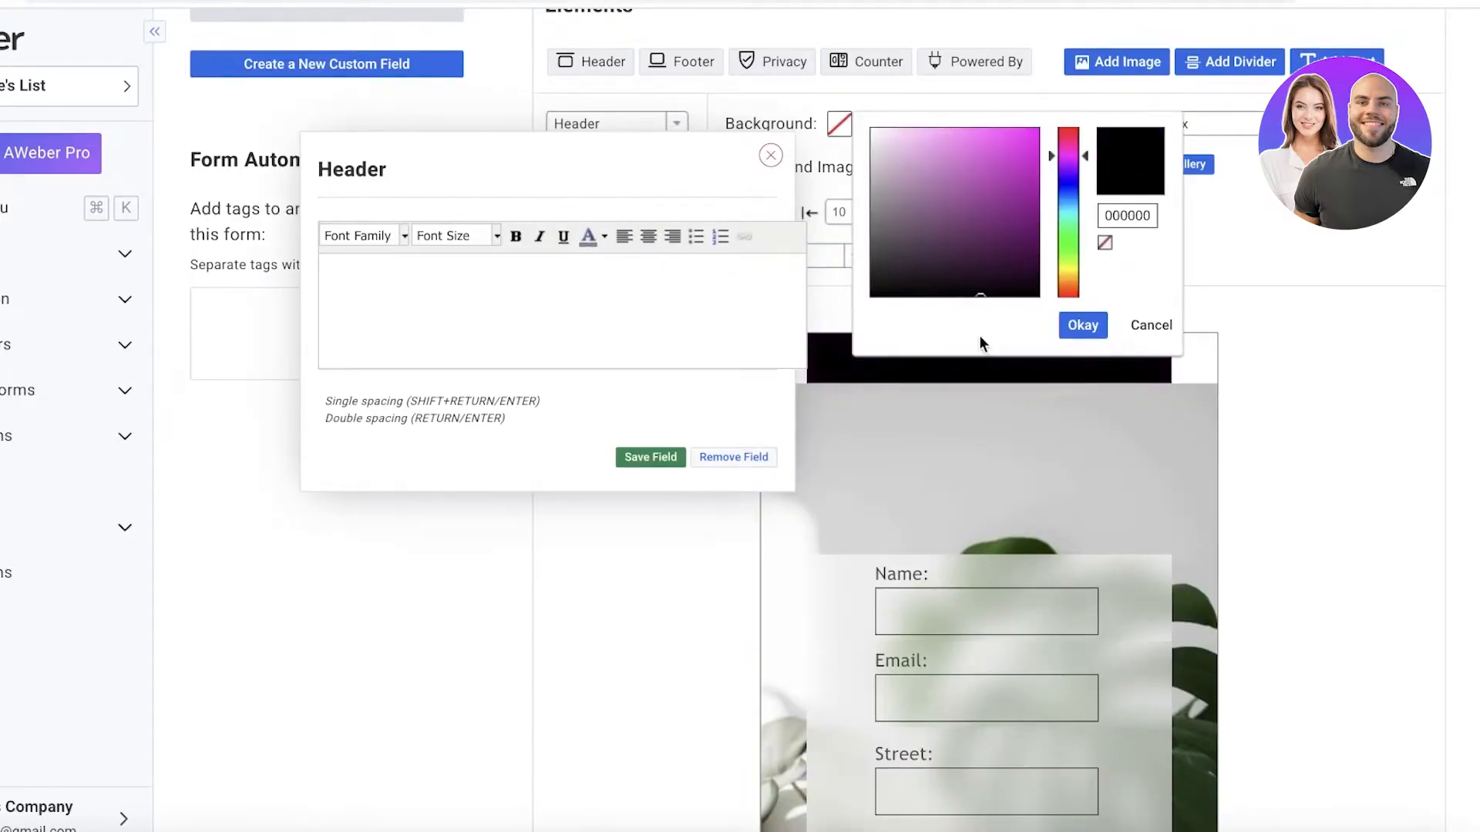
left_click(1268, 263)
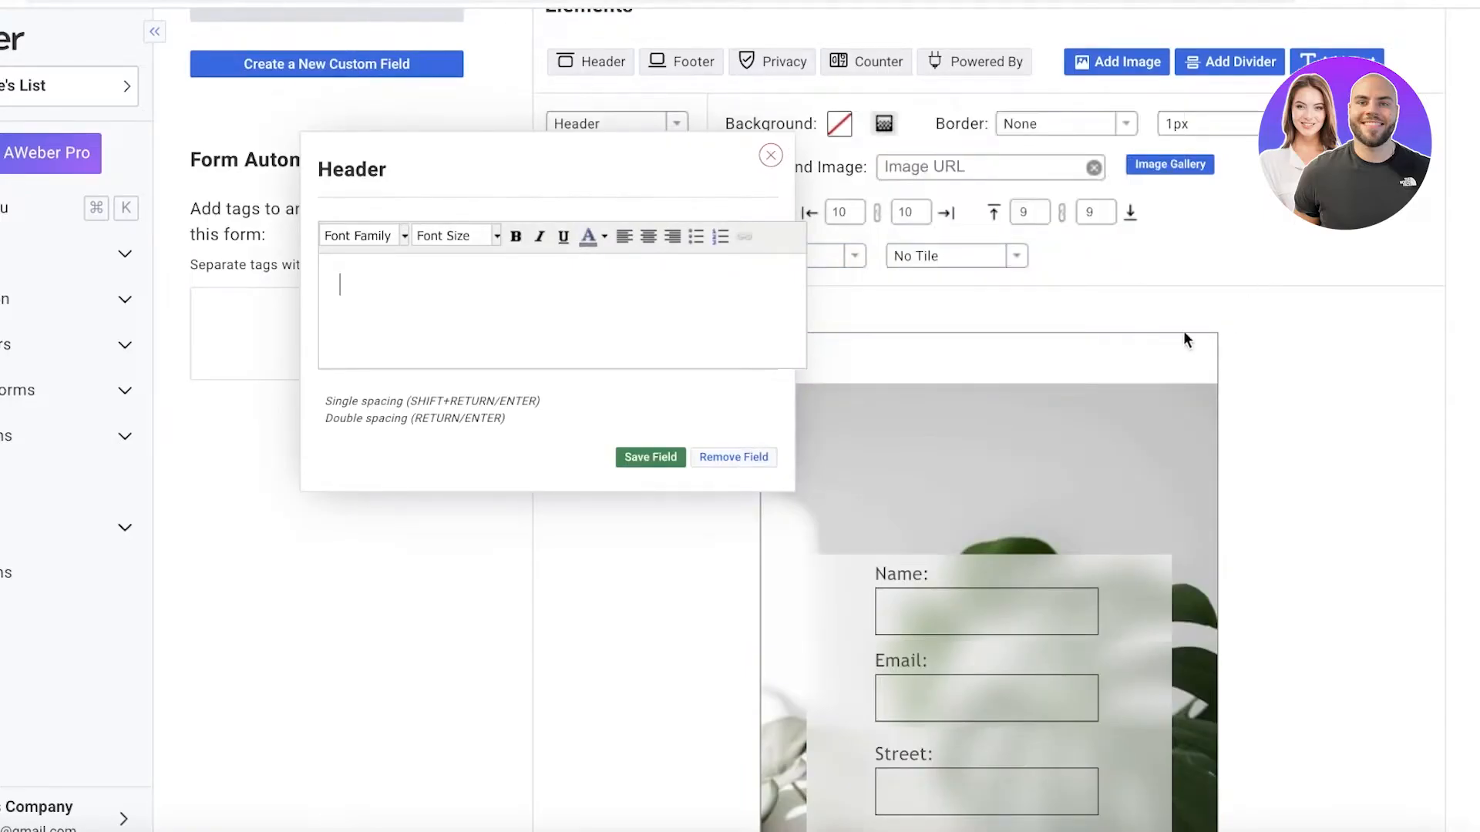
left_click(847, 123)
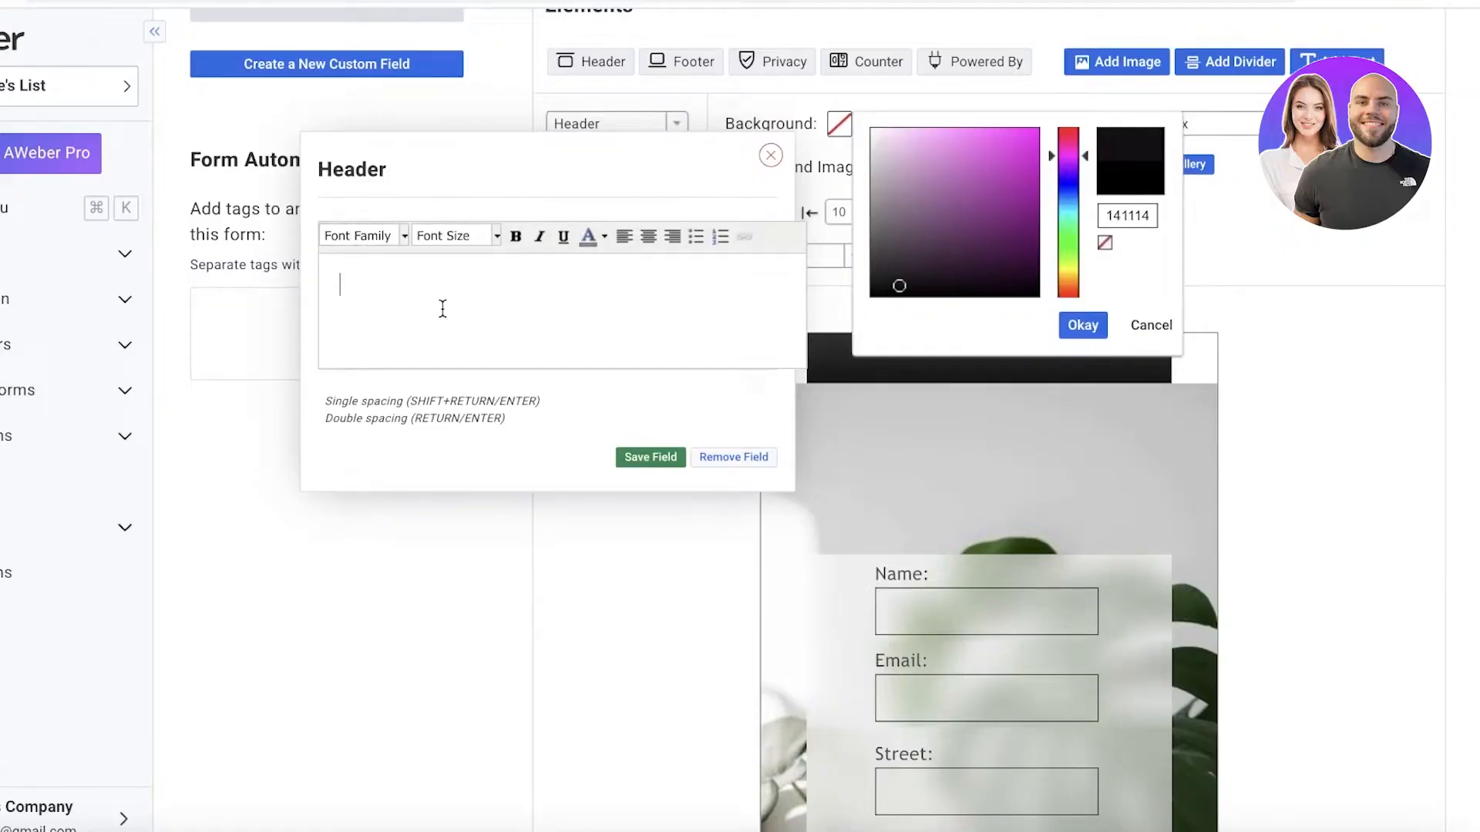
left_click(638, 457)
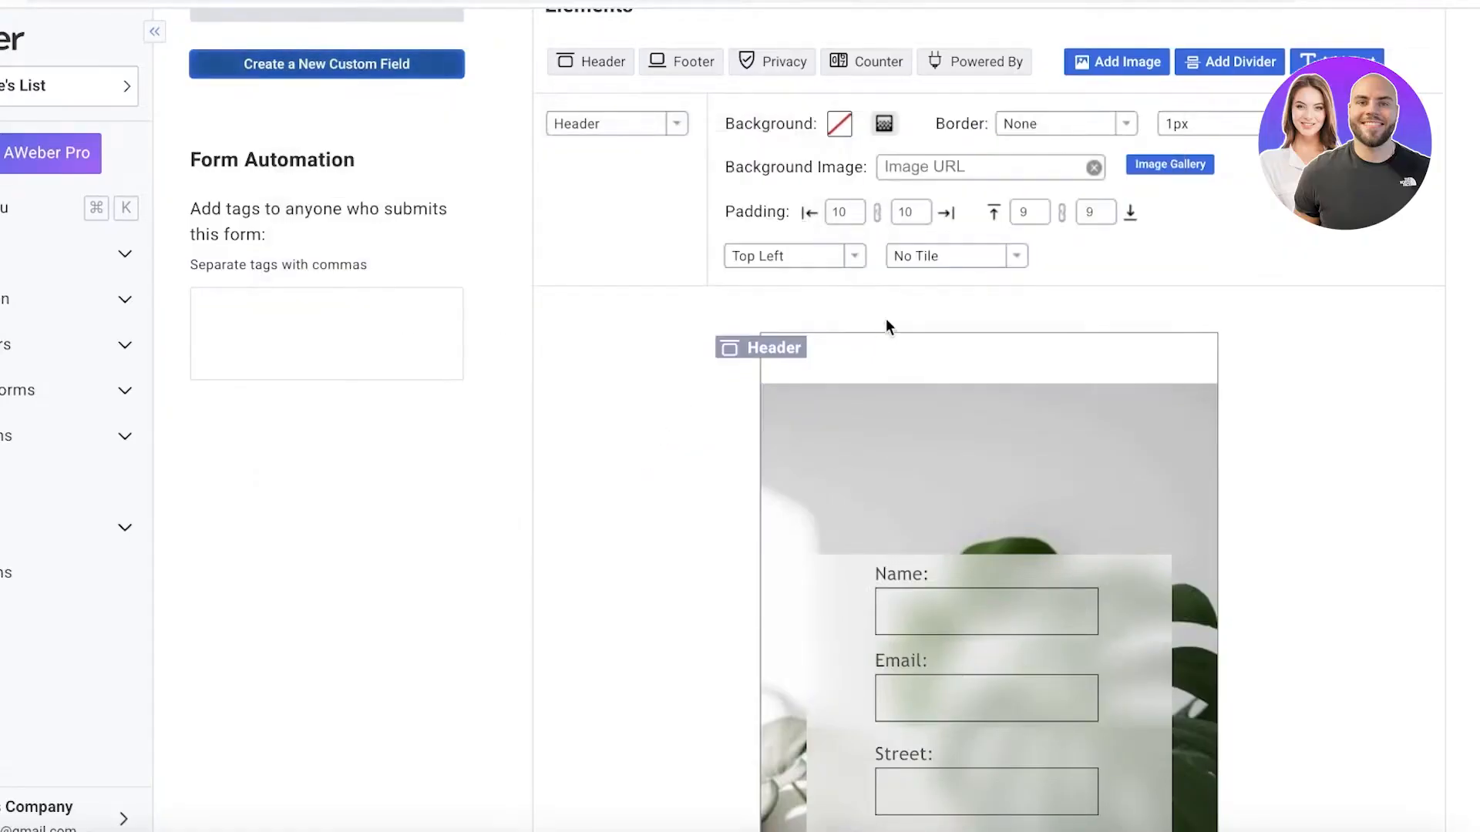
Delete the empty header and the footer from the form.
left_click(899, 353)
left_click(1131, 397)
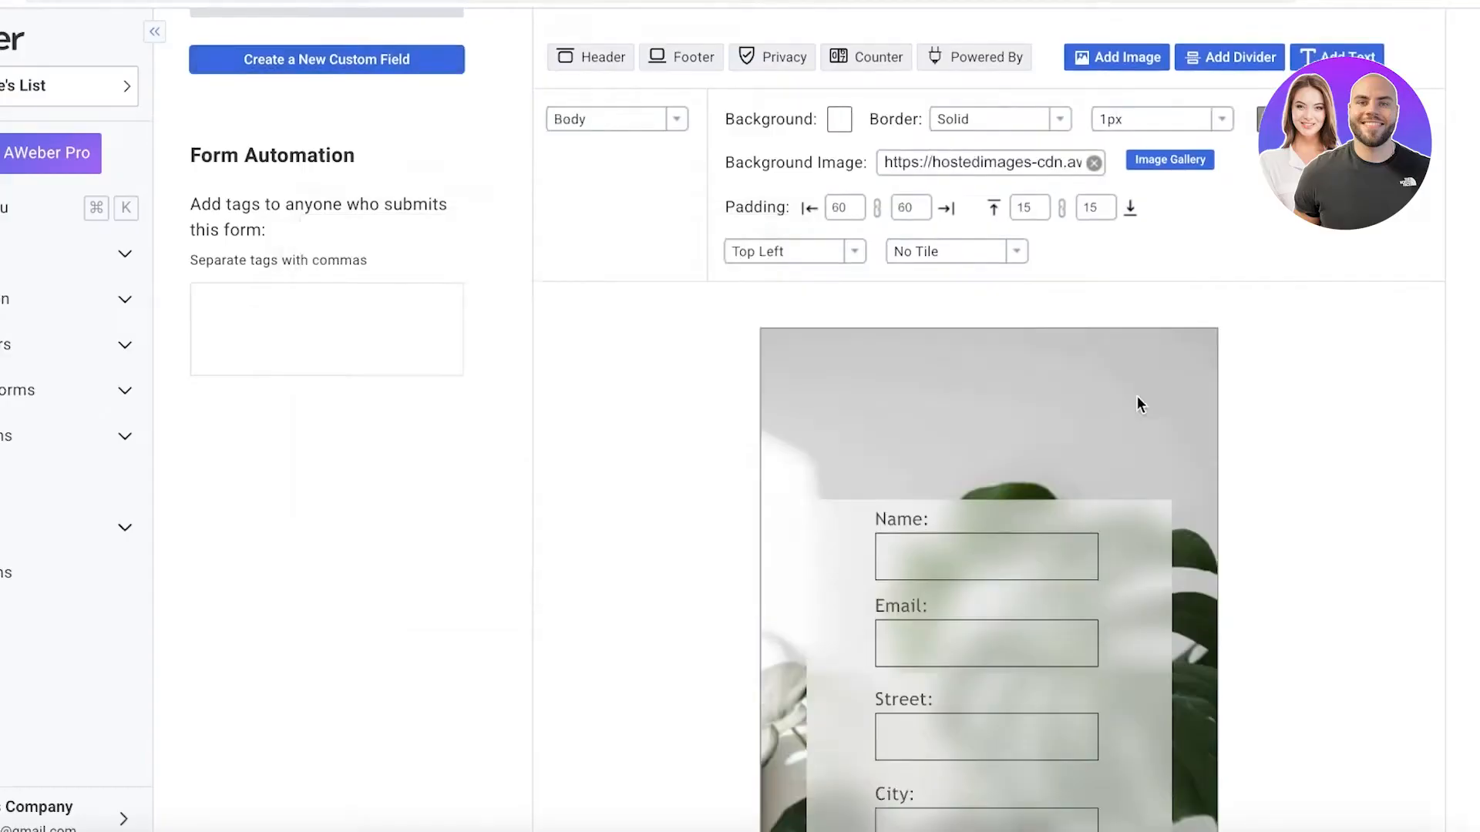
scroll(1269, 357, "down", 12)
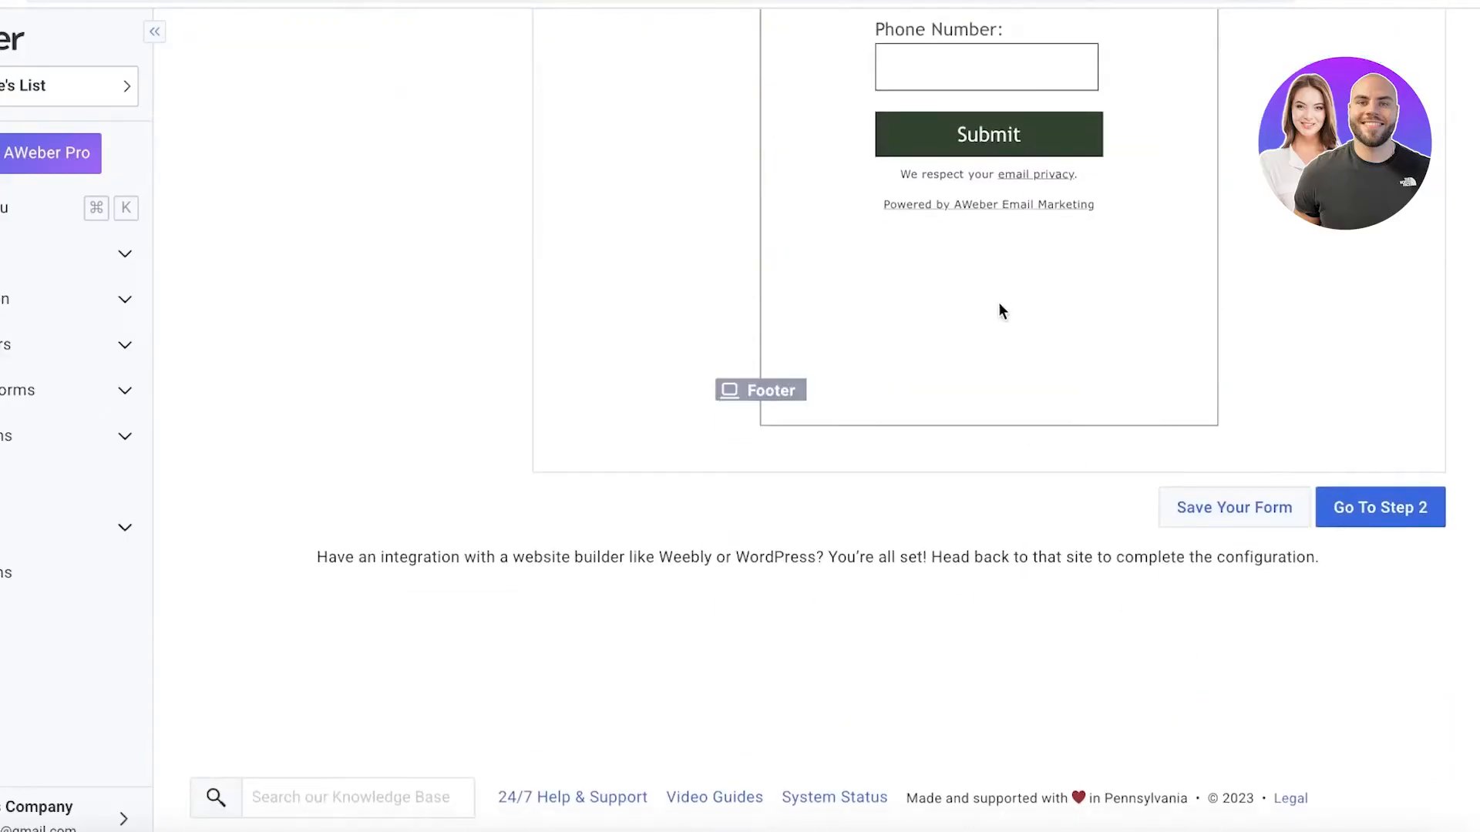
left_click(1140, 420)
scroll(1002, 462, "up", 5)
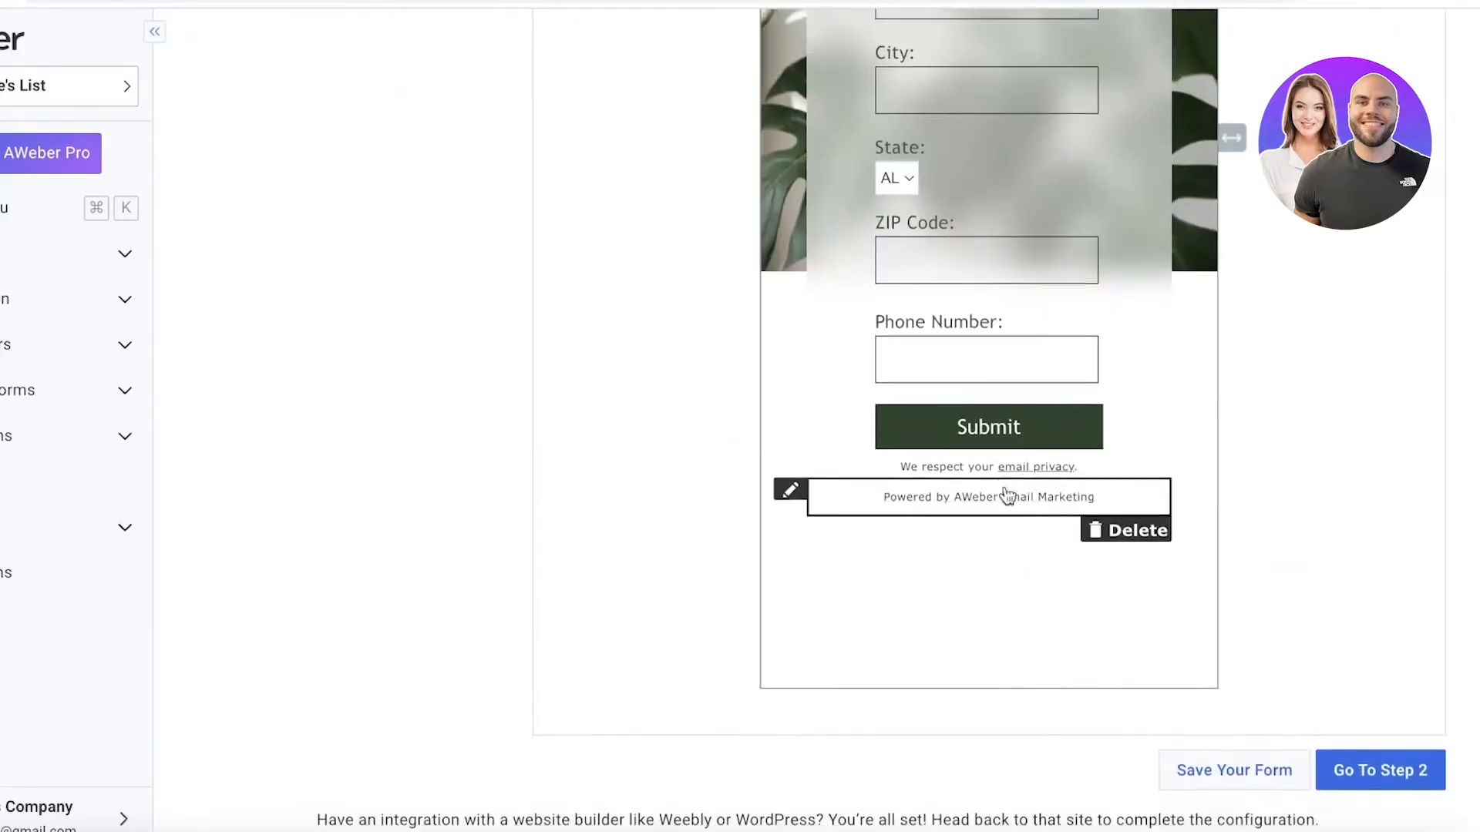
scroll(994, 423, "up", 7)
scroll(951, 301, "down", 4)
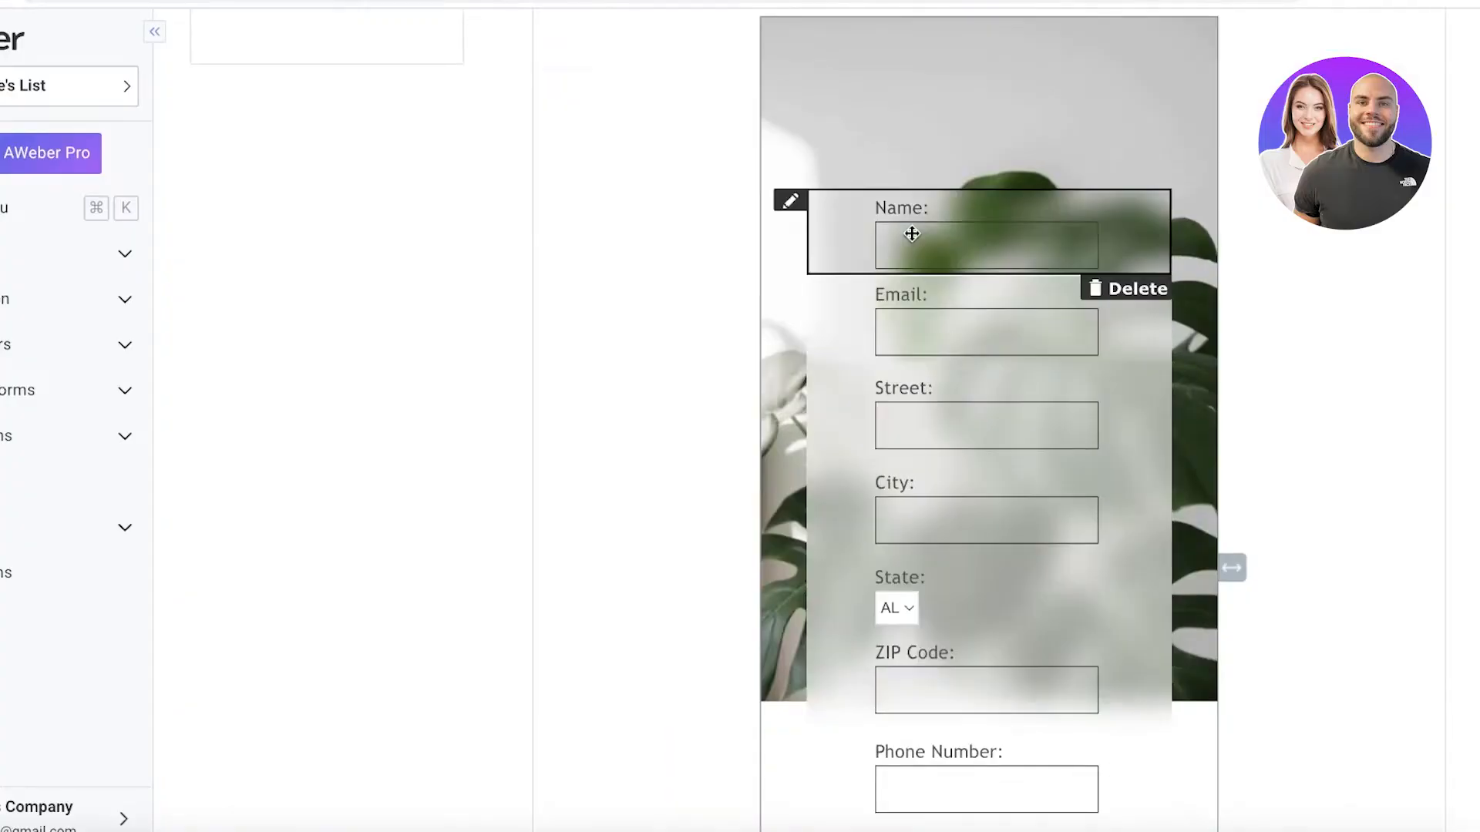
Open the Name field's settings and move the Phone Number field directly below the Name field in the form.
left_click(790, 201)
left_click(771, 99)
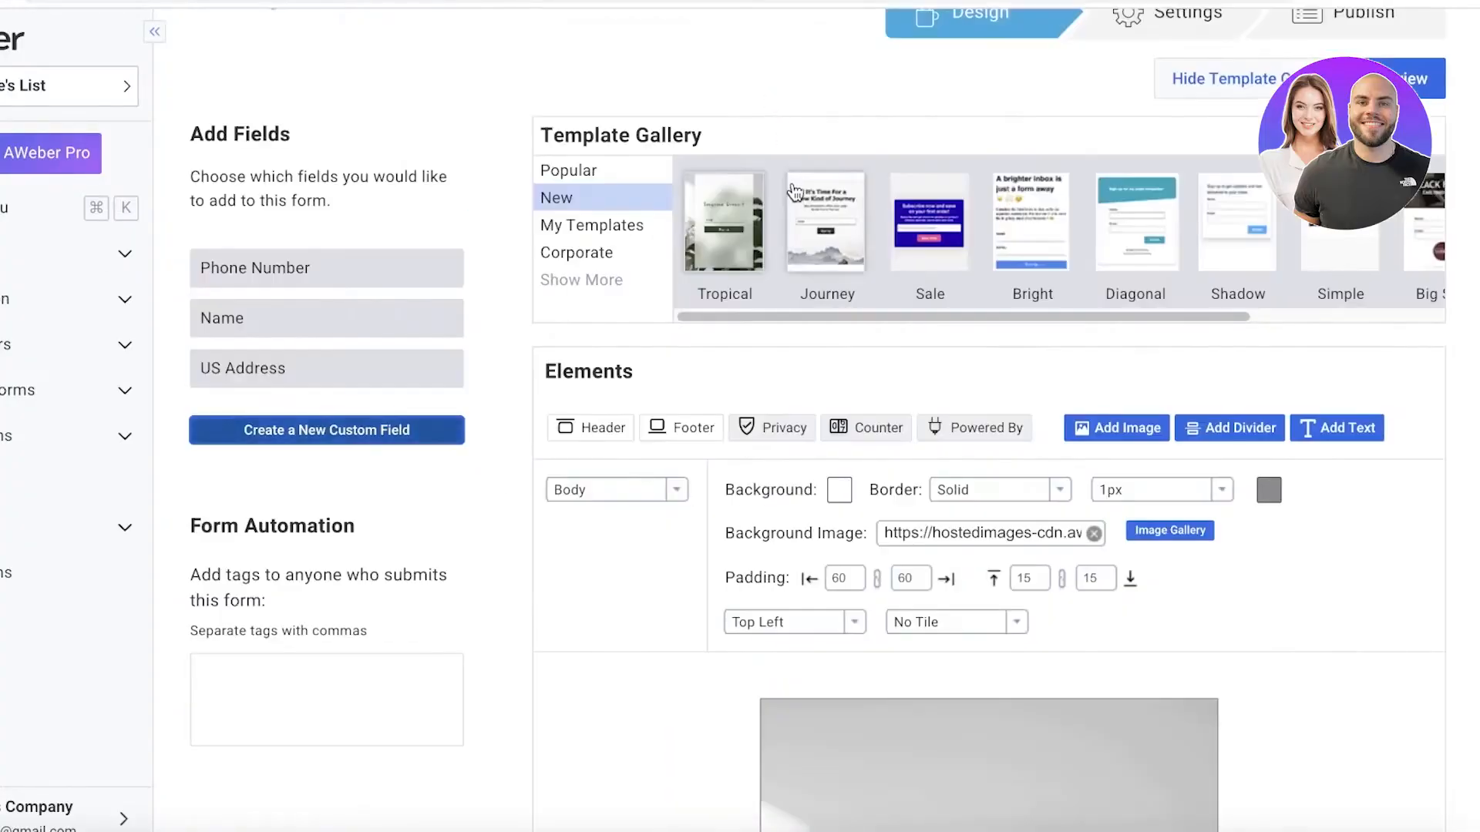
scroll(779, 253, "down", 8)
left_click(882, 266)
left_click_drag(831, 285, 867, 231)
scroll(850, 606, "down", 3)
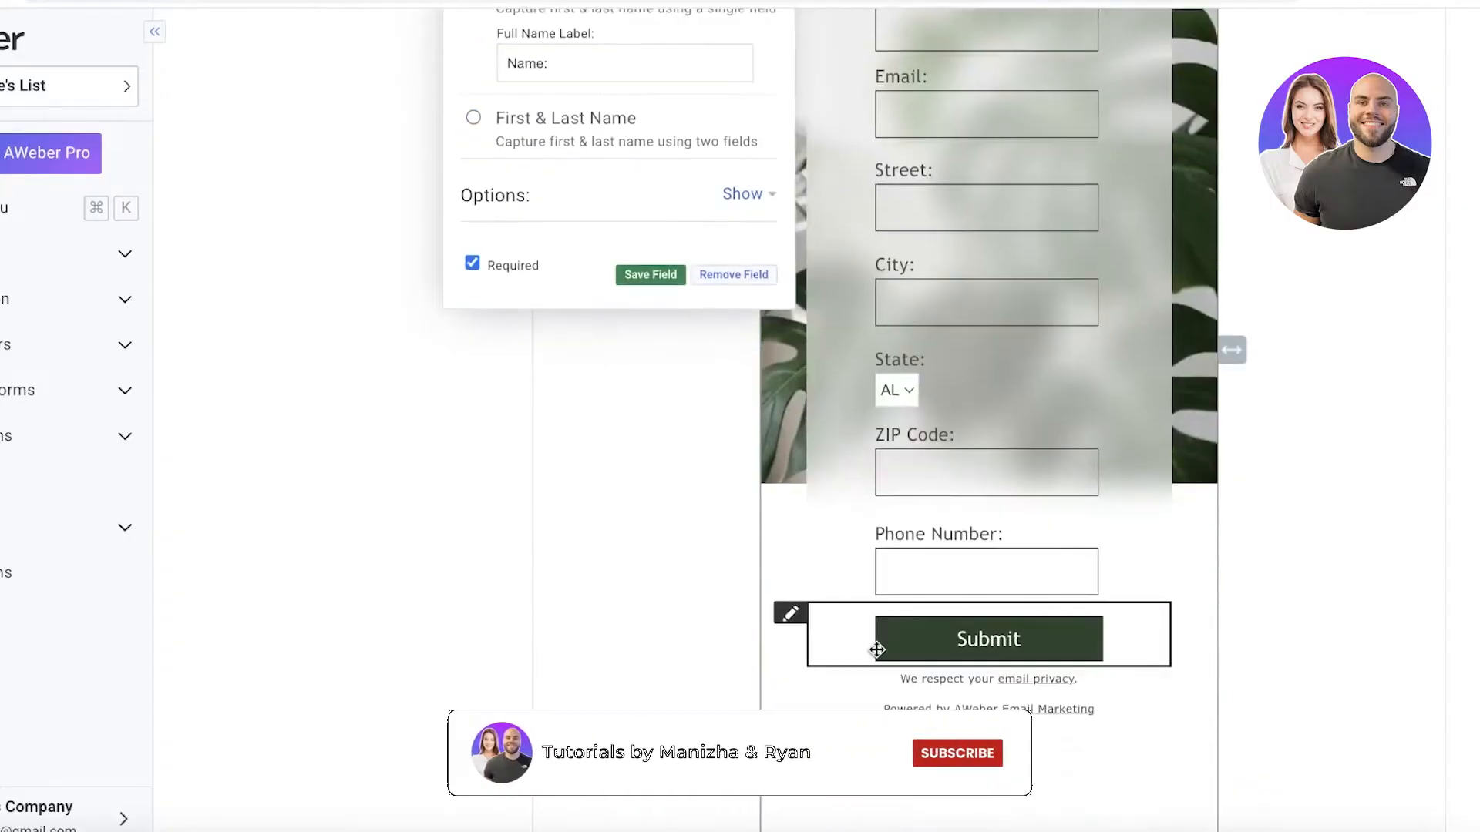
left_click_drag(839, 562, 911, 476)
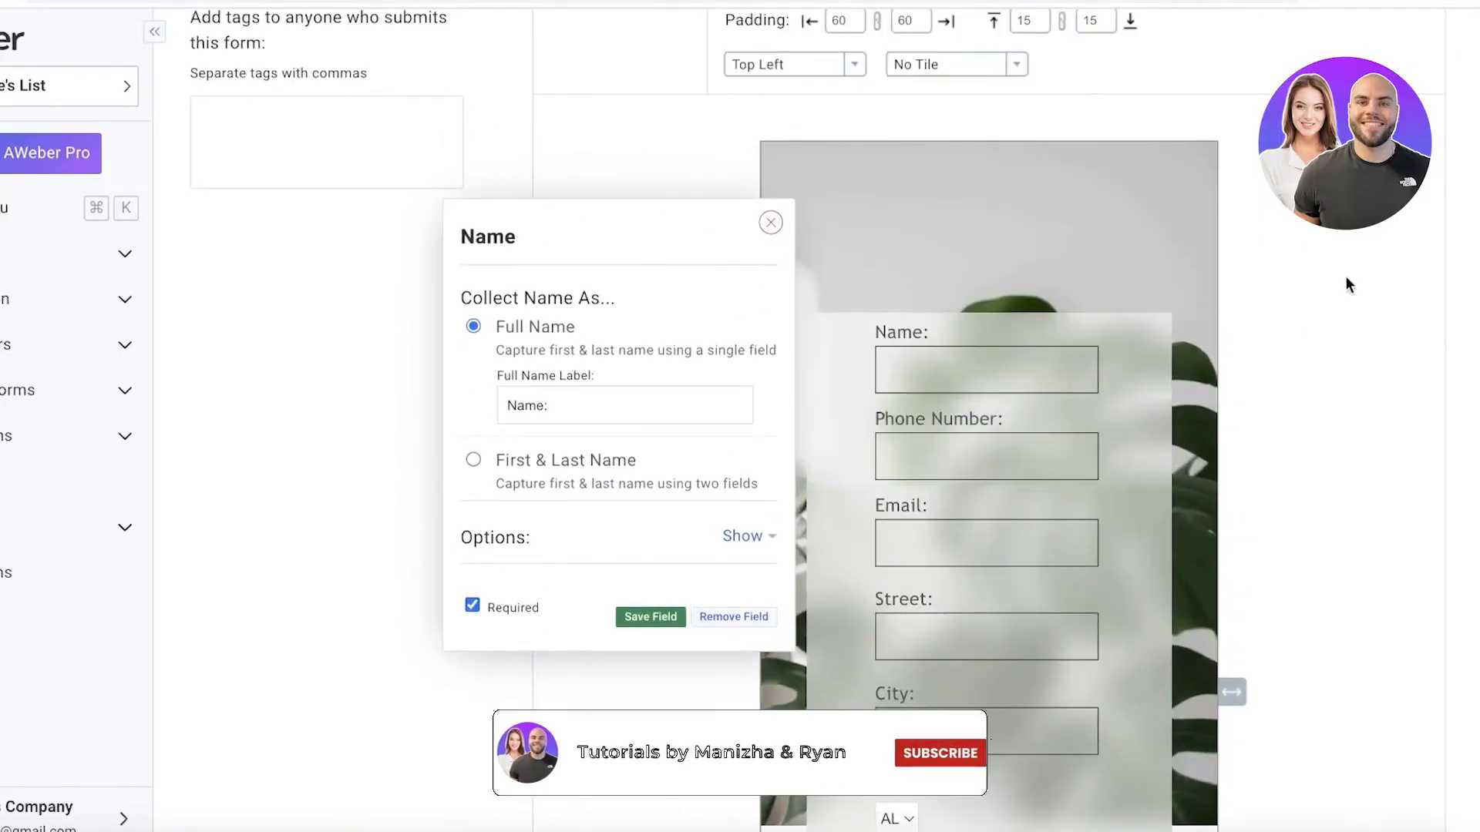
Review the rearranged form, the template gallery and the form elements, and close the Name field's settings.
scroll(696, 277, "down", 3)
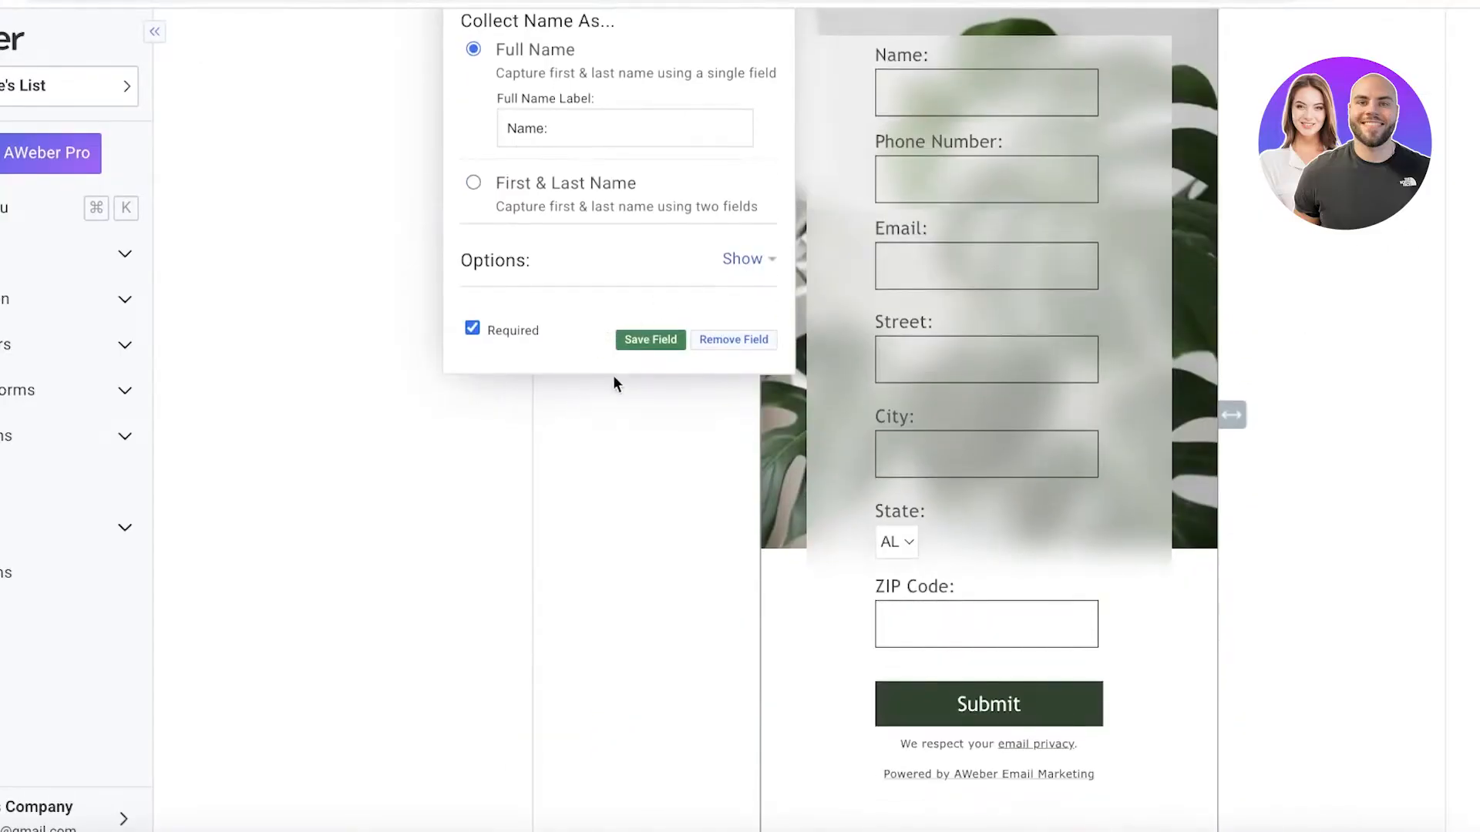
scroll(614, 383, "down", 3)
scroll(1242, 443, "up", 12)
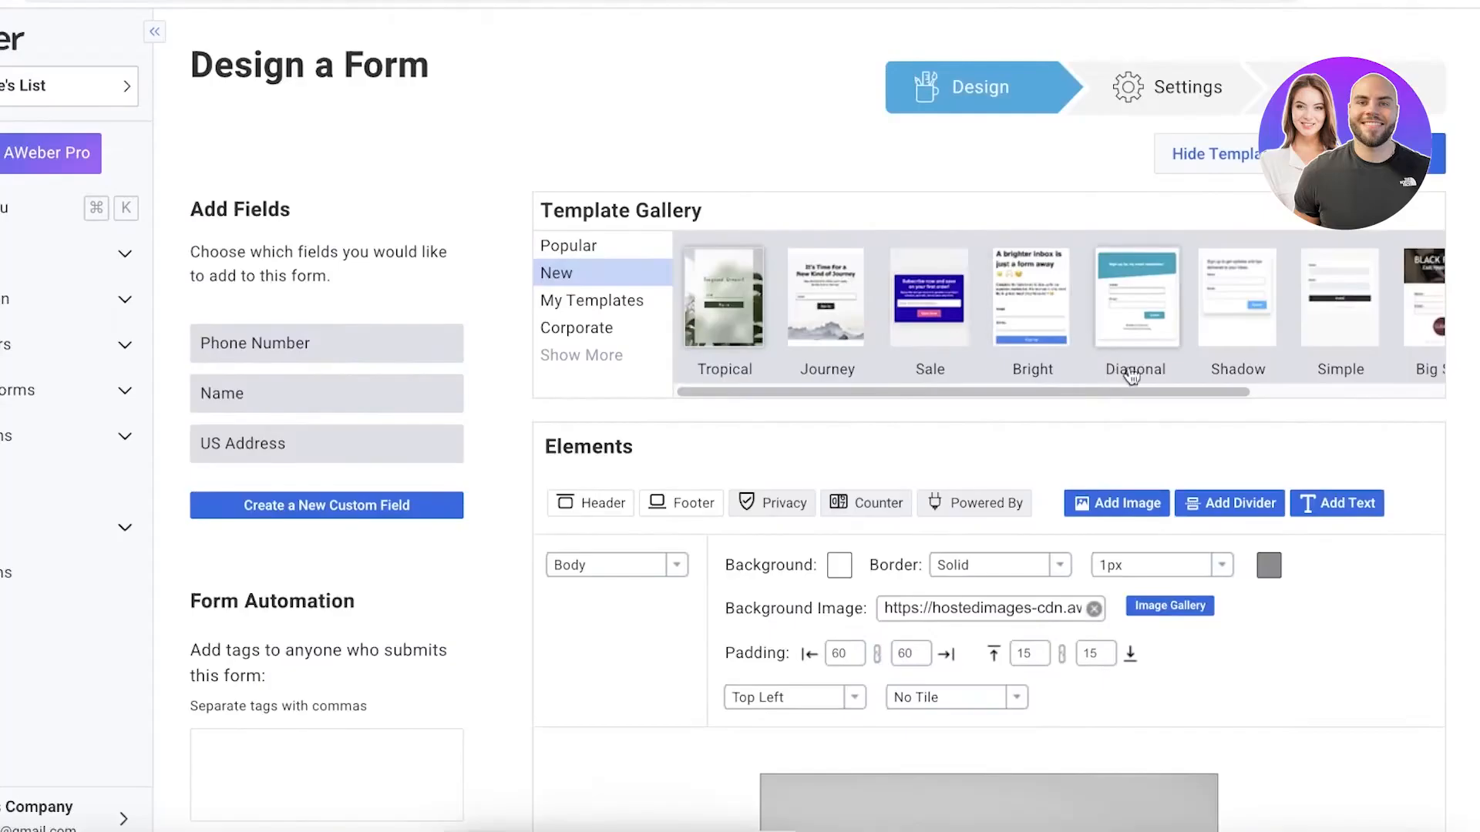
scroll(1130, 377, "down", 15)
scroll(1237, 420, "up", 15)
scroll(1238, 417, "down", 3)
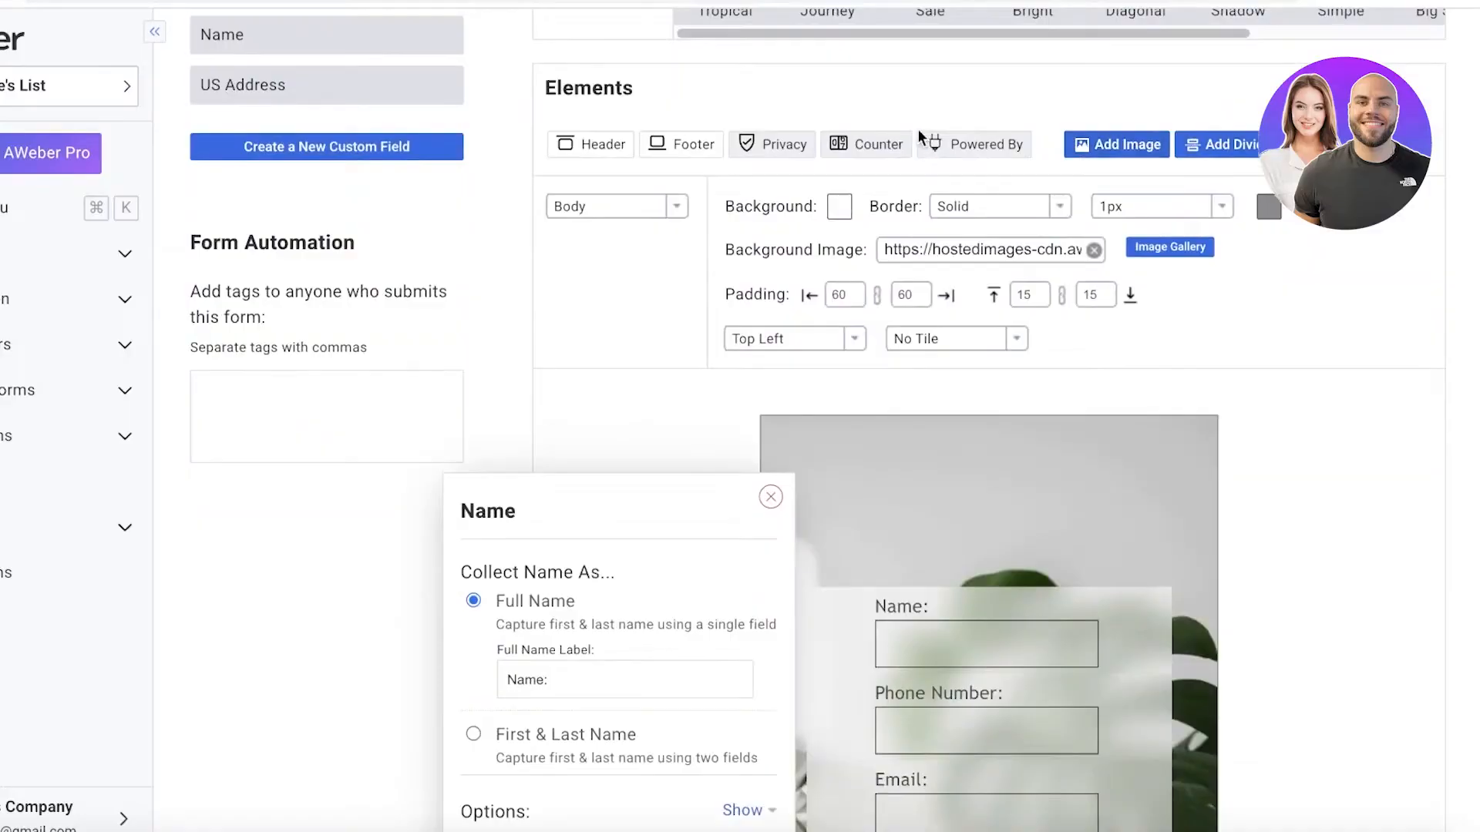
scroll(878, 165, "down", 10)
scroll(878, 165, "up", 10)
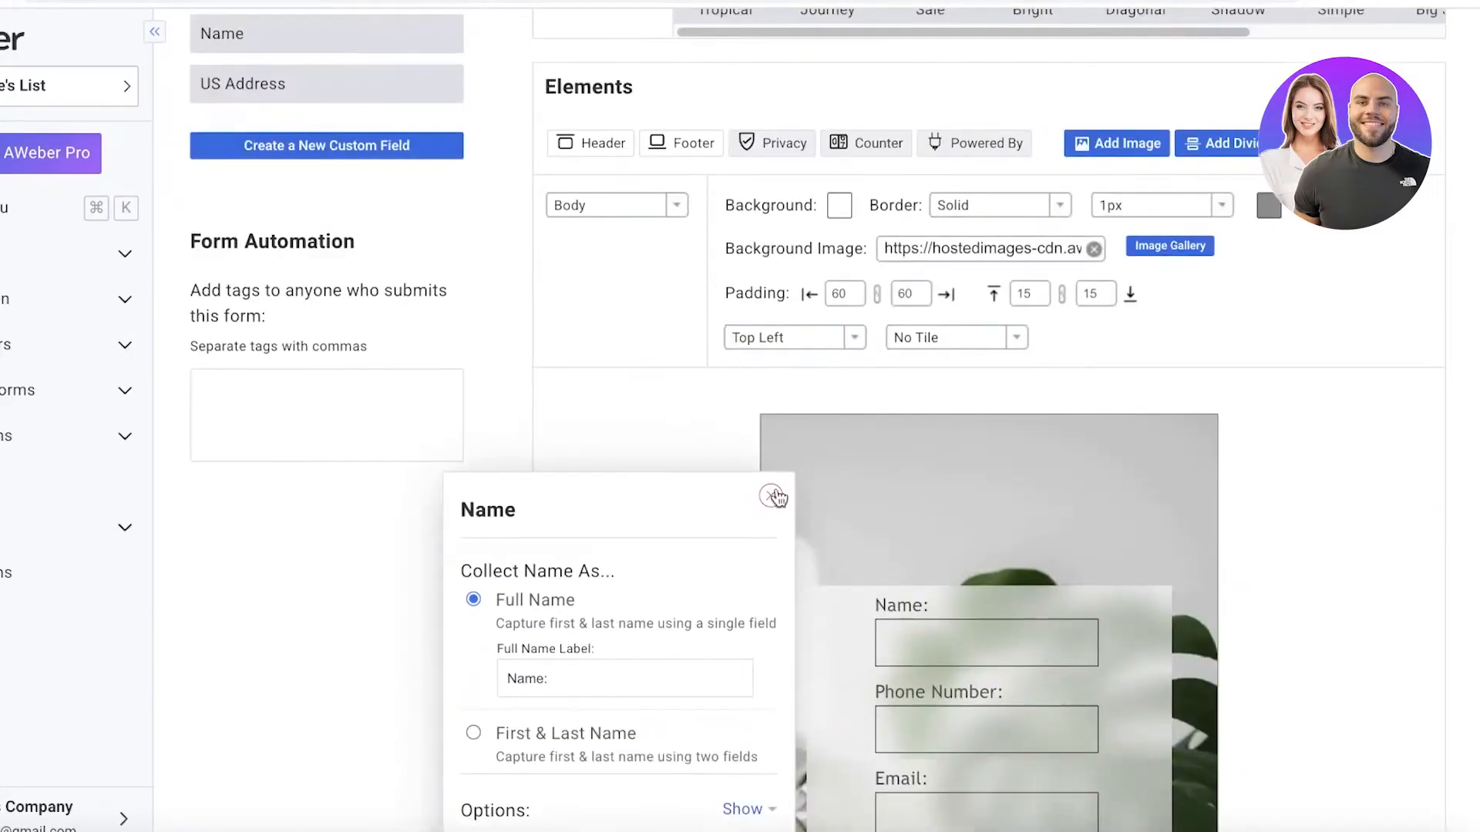
left_click(771, 496)
Proceed to the form settings in step 2 and name the form "Registration Form".
scroll(592, 441, "down", 10)
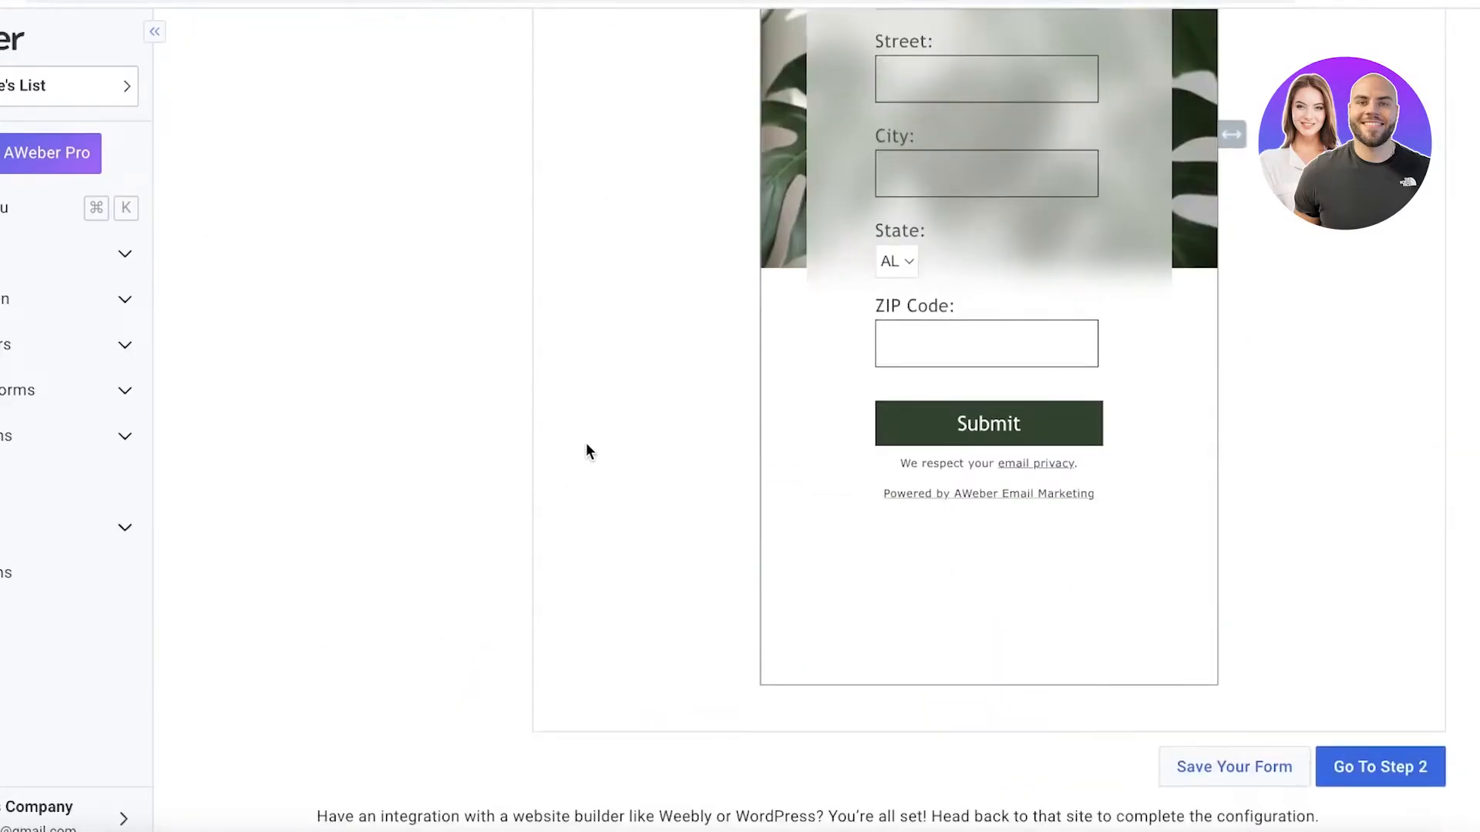
left_click(1361, 770)
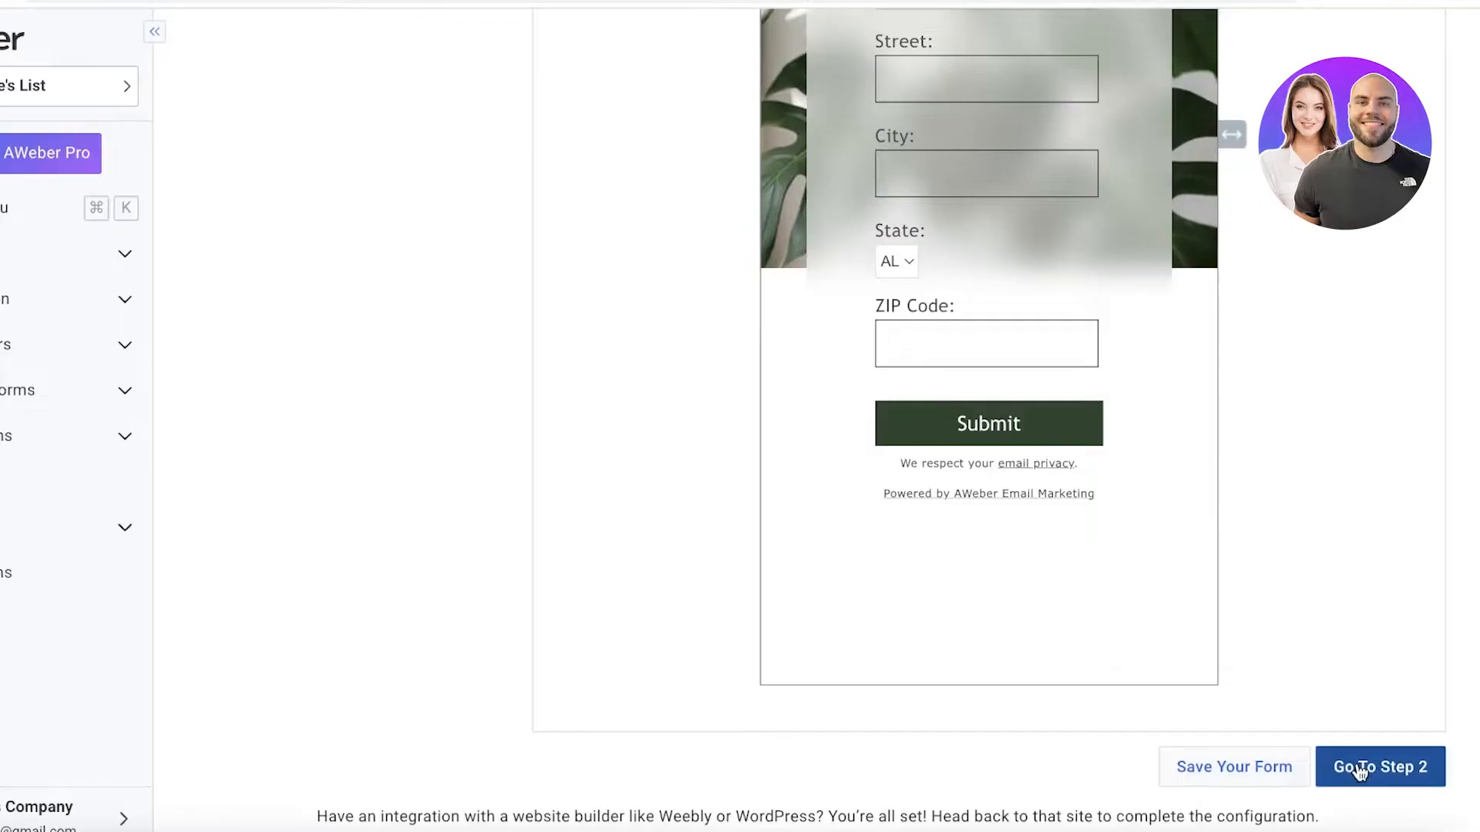
left_click(425, 232)
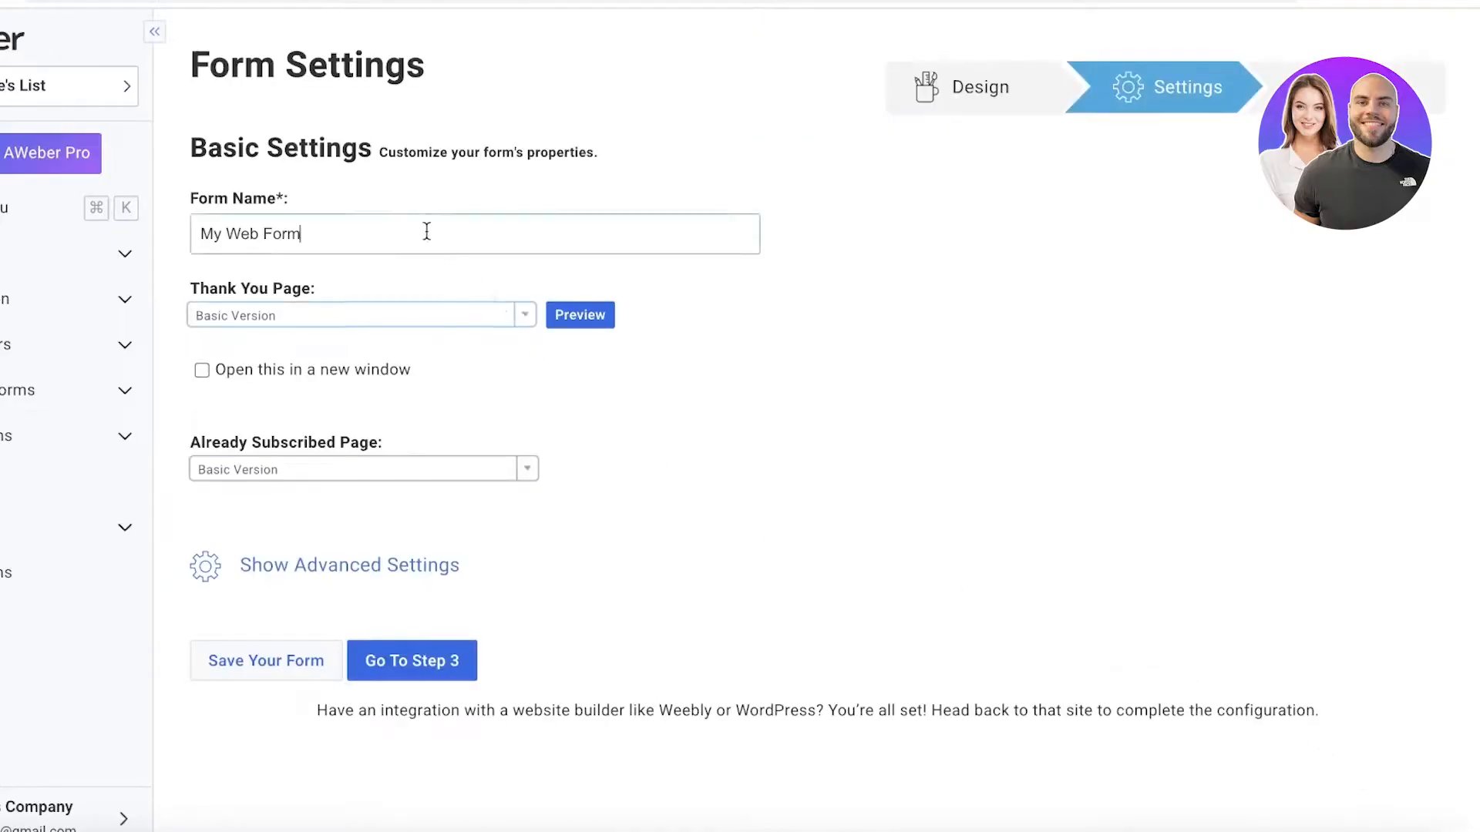
key("alt+shift+Left")
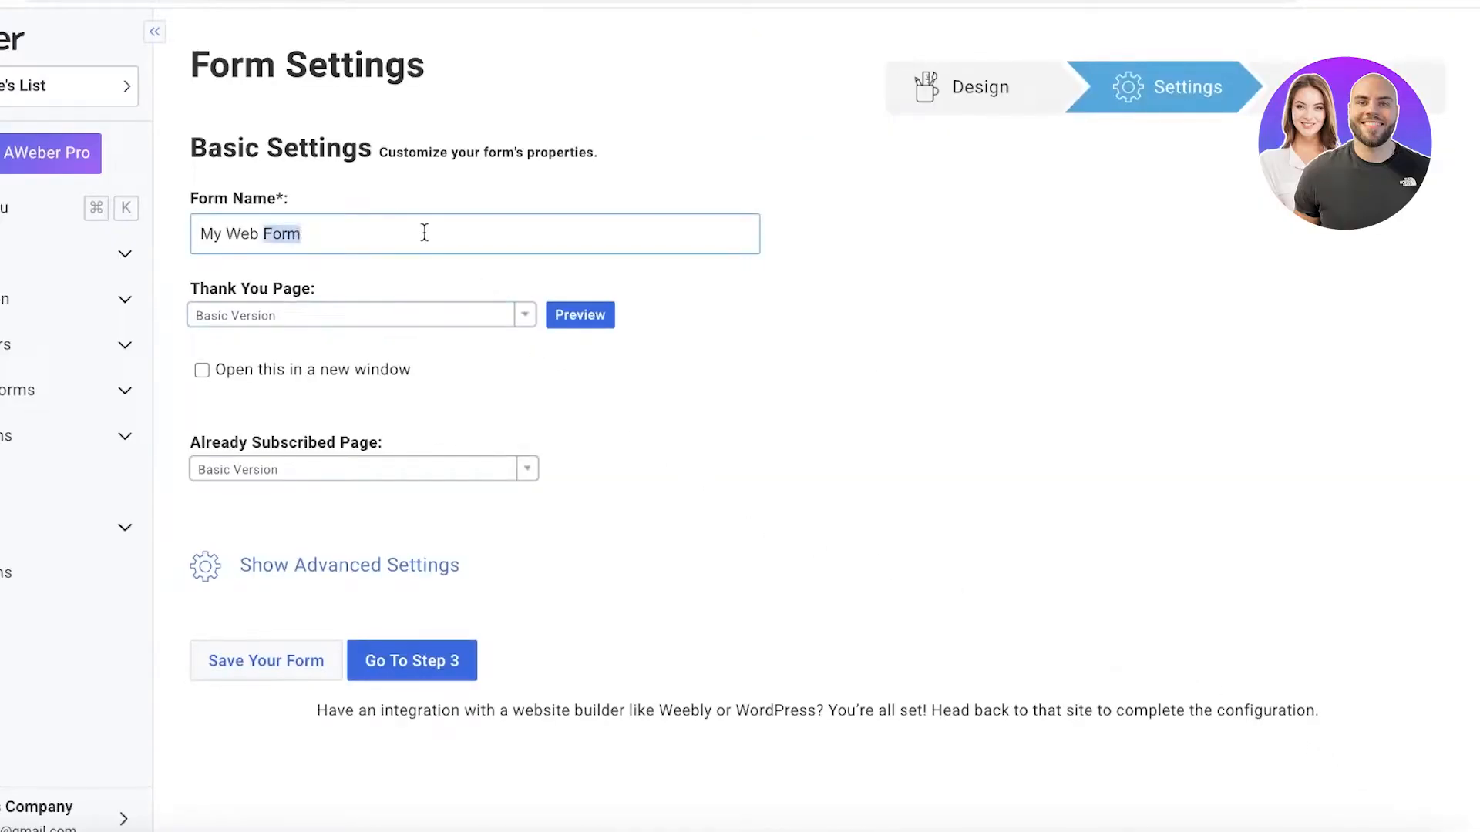
key("alt+shift+Left")
key("alt+shift+Left")
type("Registration orm")
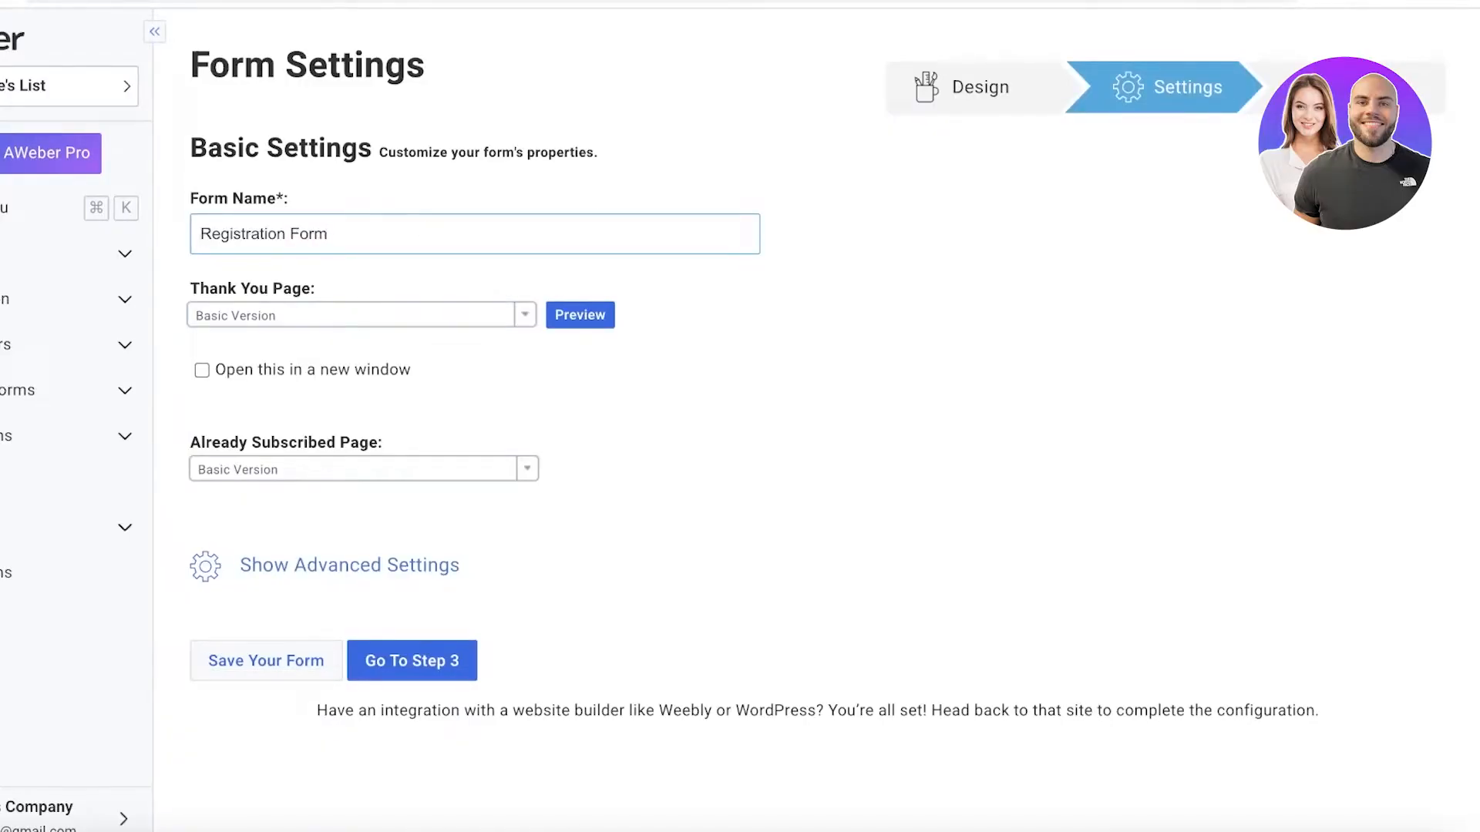
Check the Thank You Page options, and try Custom Page for the Already Subscribed Page before restoring Basic Version.
left_click(455, 318)
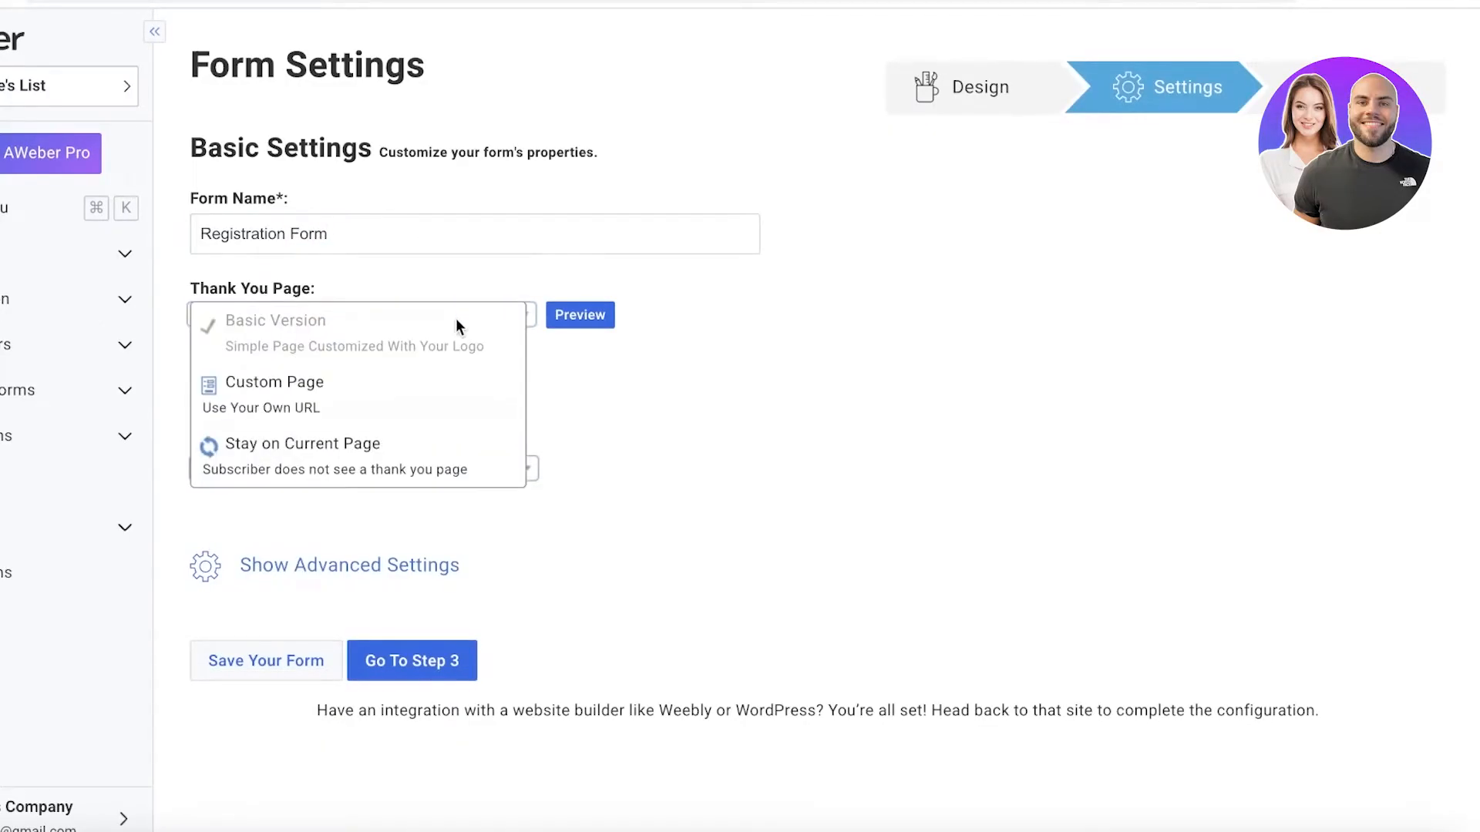
left_click(763, 308)
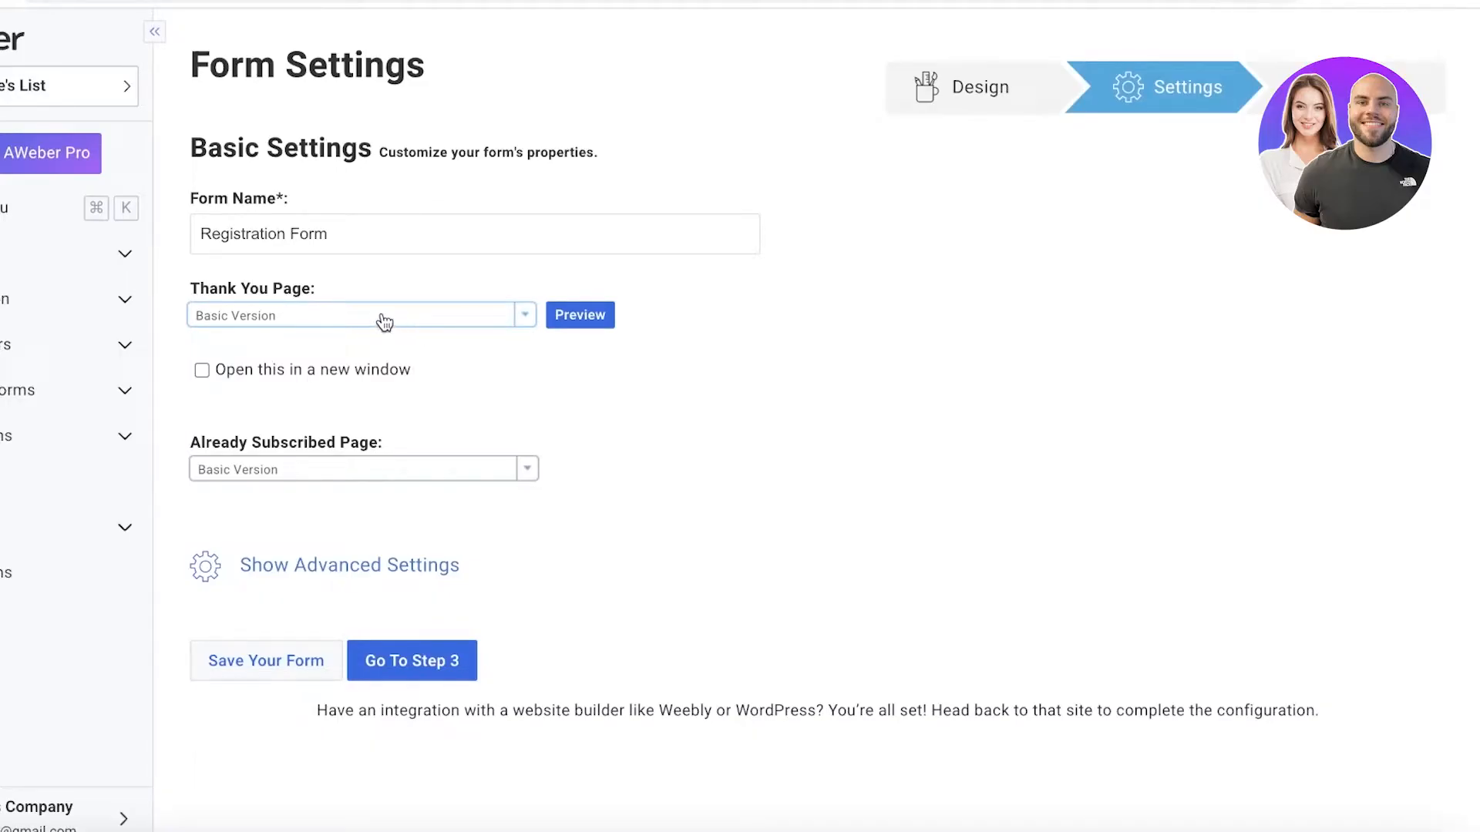
left_click(300, 471)
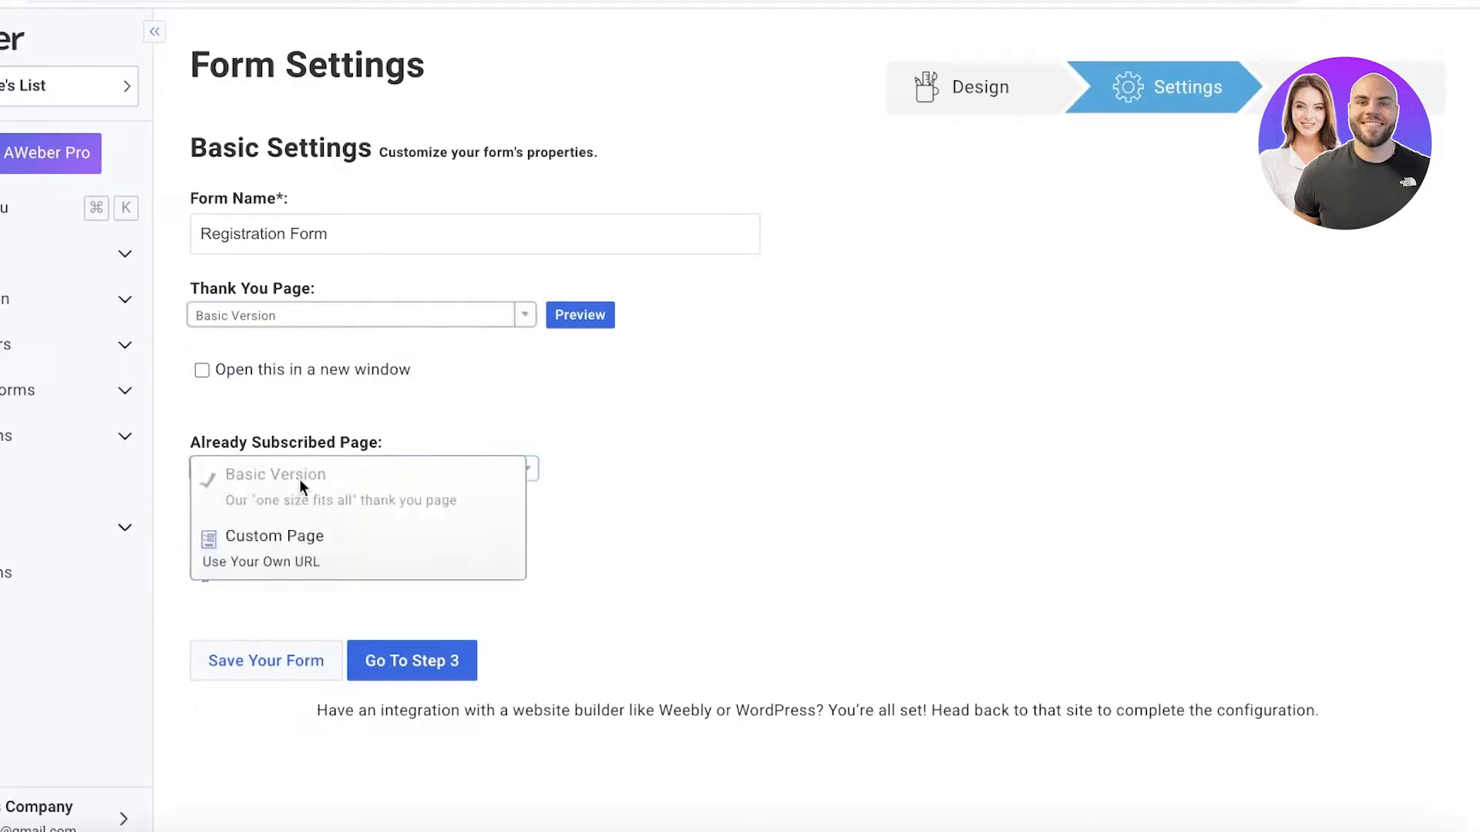
left_click(296, 551)
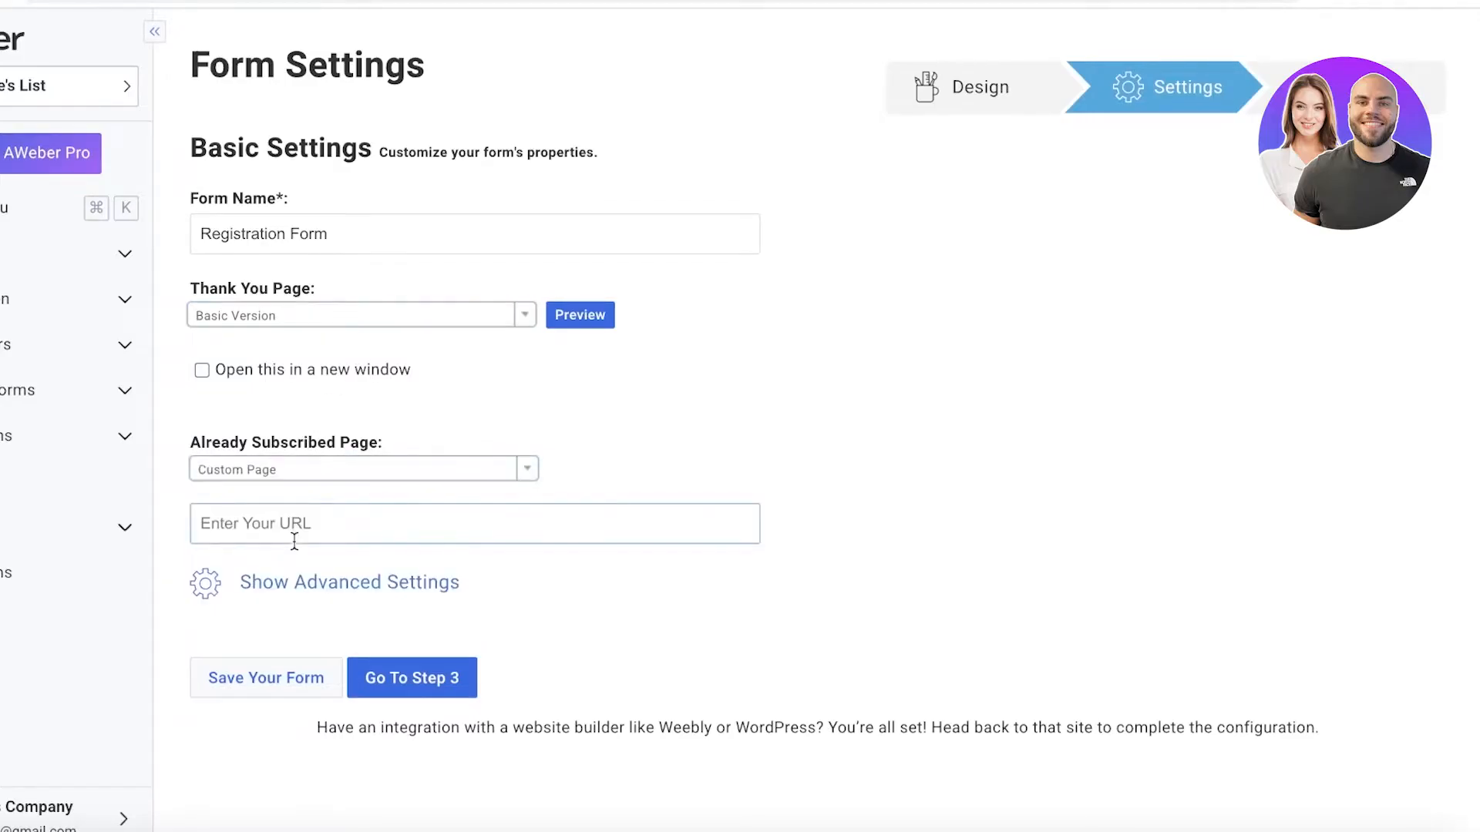
left_click(437, 468)
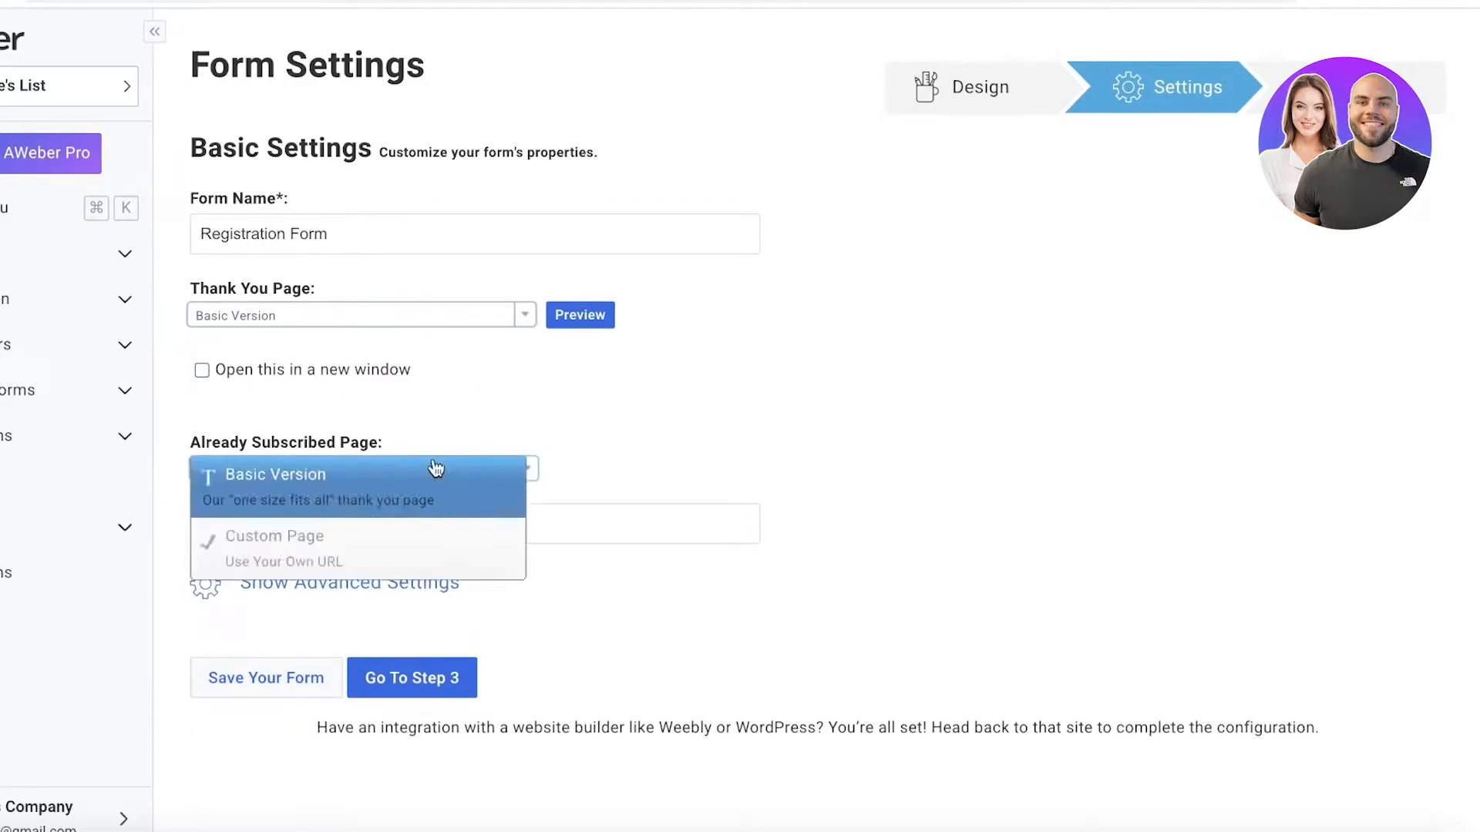
left_click(354, 502)
Try a custom Thank You Page, and set the Thank You Page to Stay on Current Page instead.
left_click(397, 326)
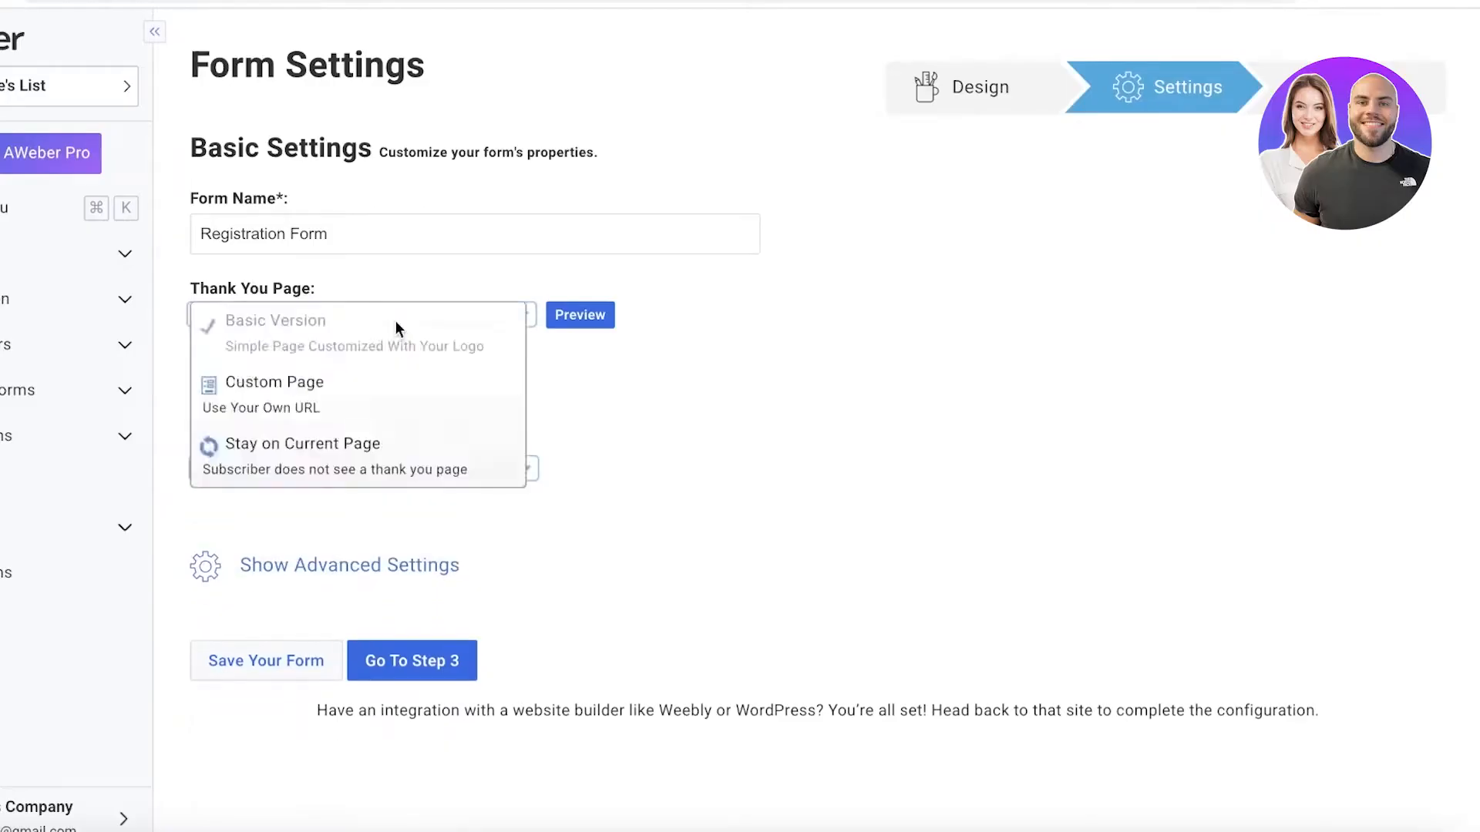
left_click(344, 390)
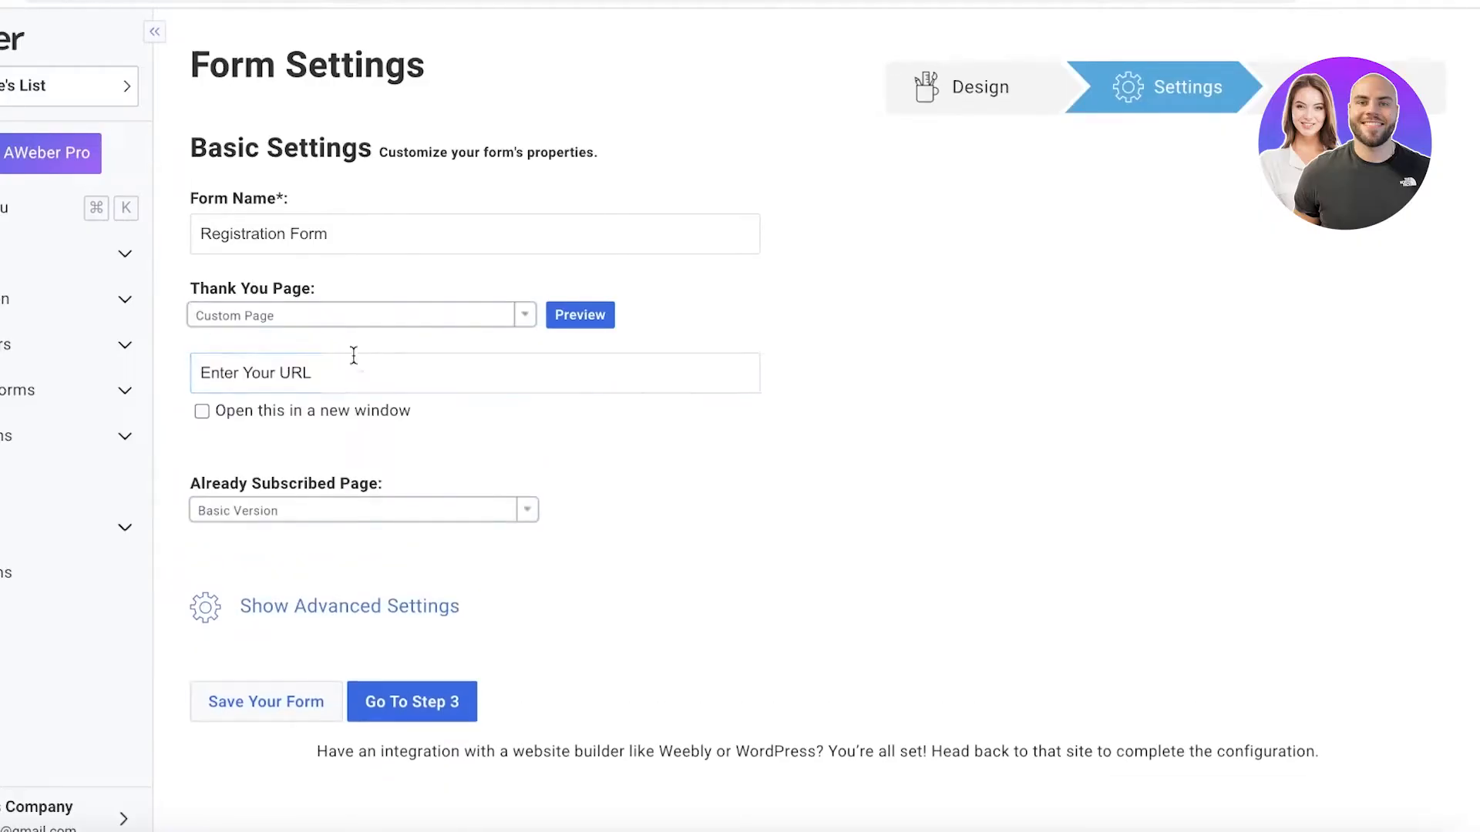
left_click(365, 327)
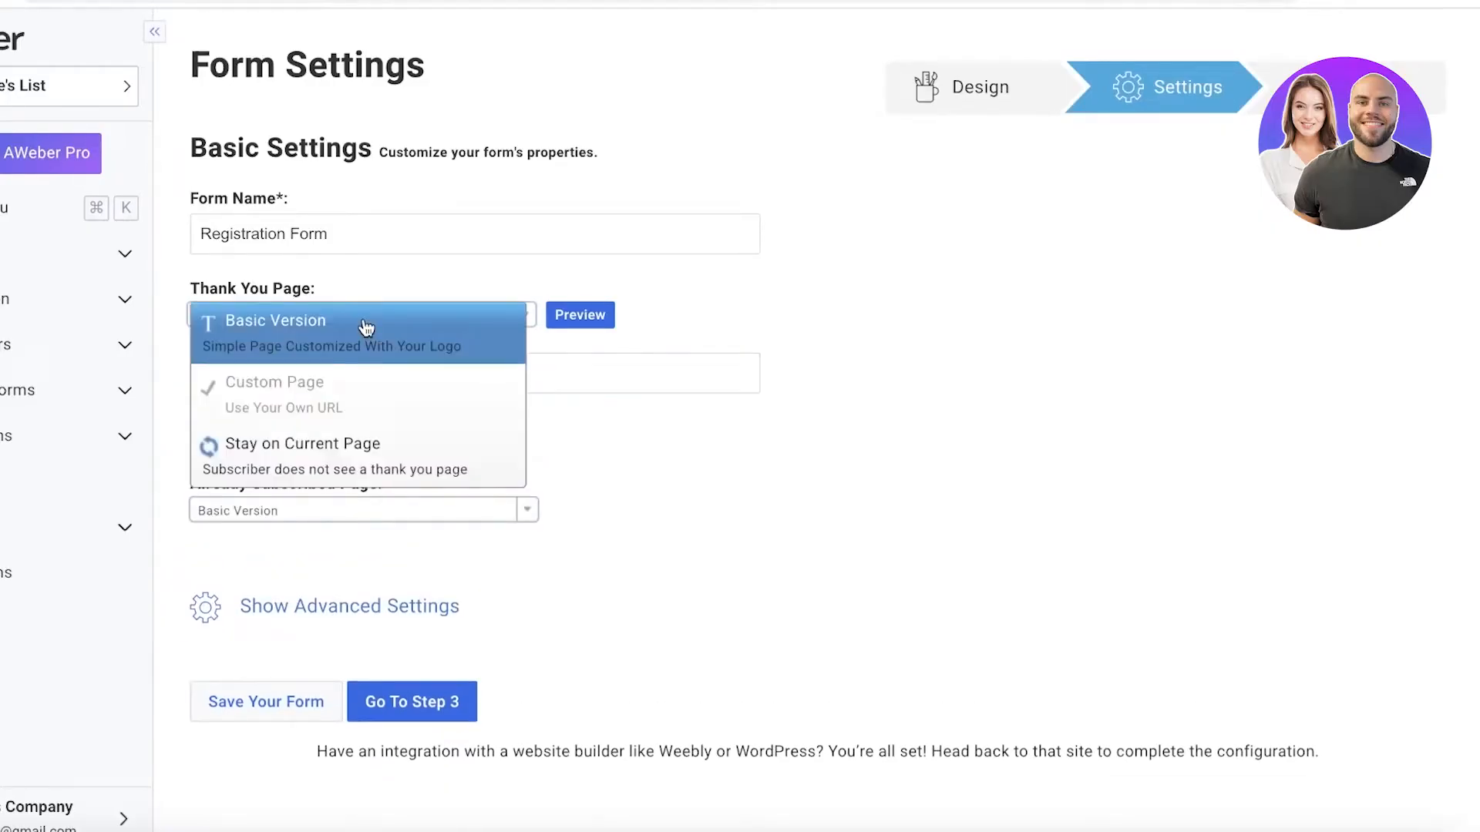
left_click(304, 454)
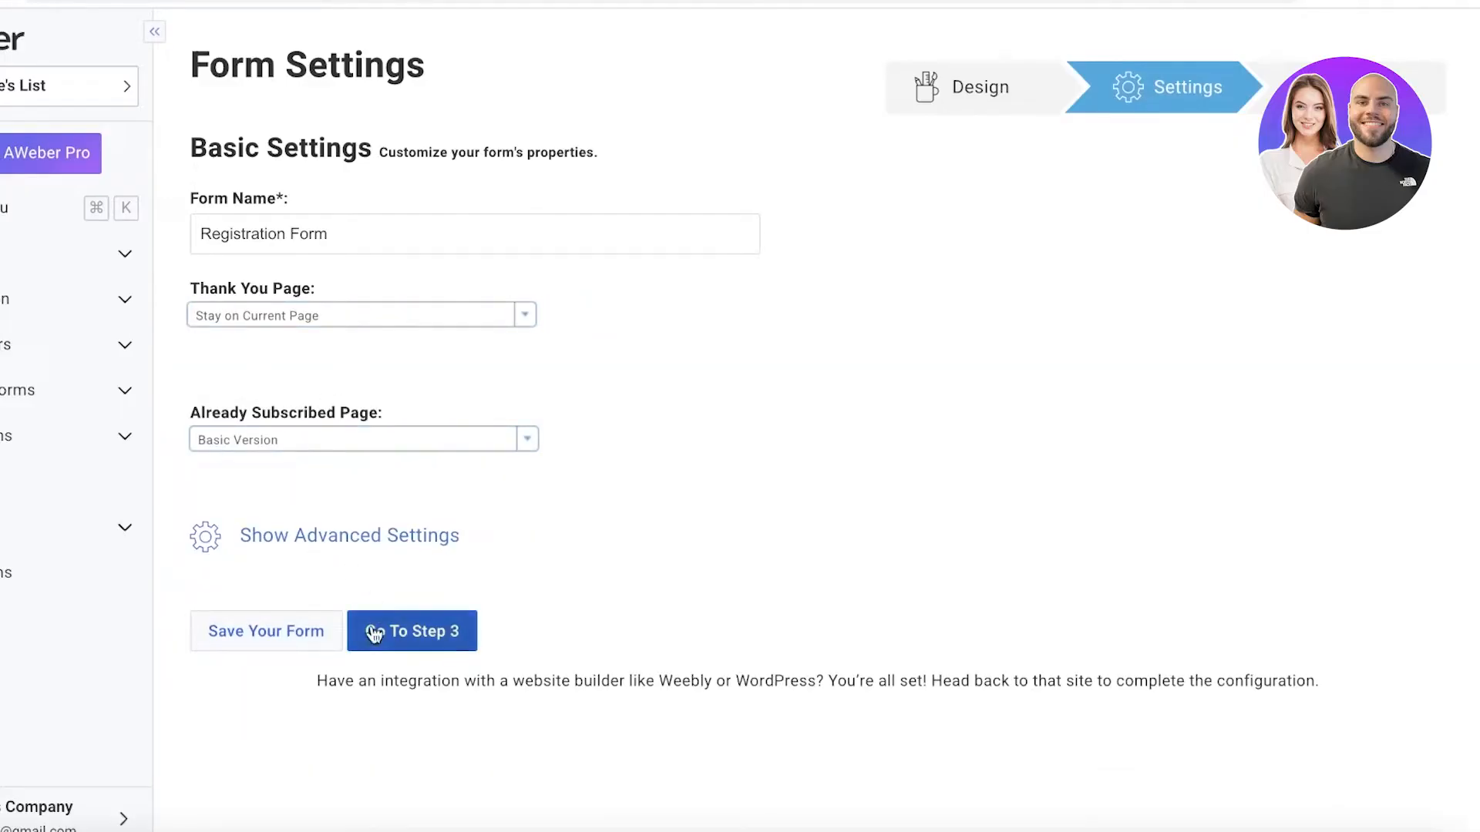
Proceed to step 3, save the form, and choose to publish it as a landing page.
left_click(414, 635)
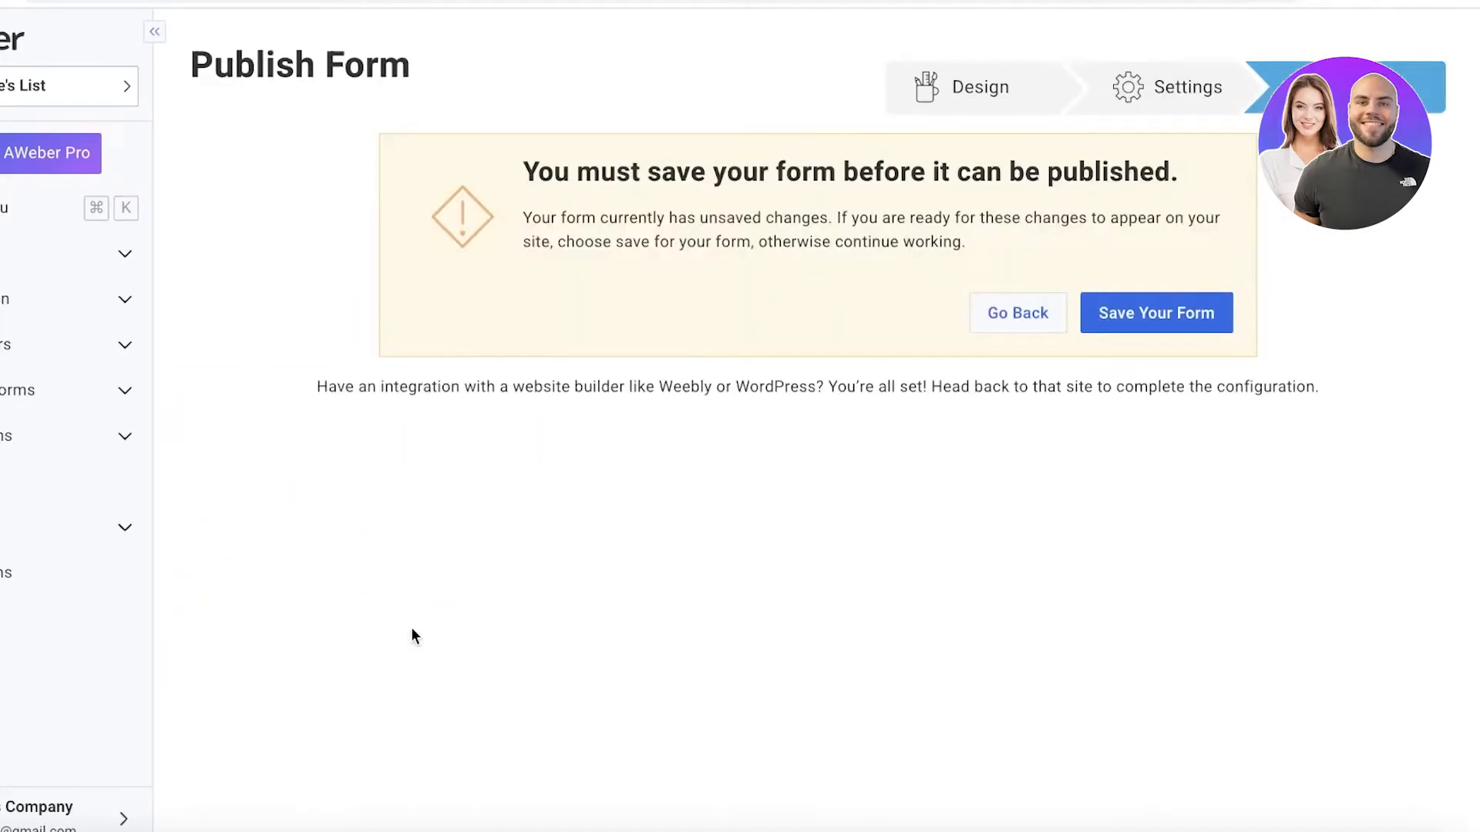
left_click(1141, 325)
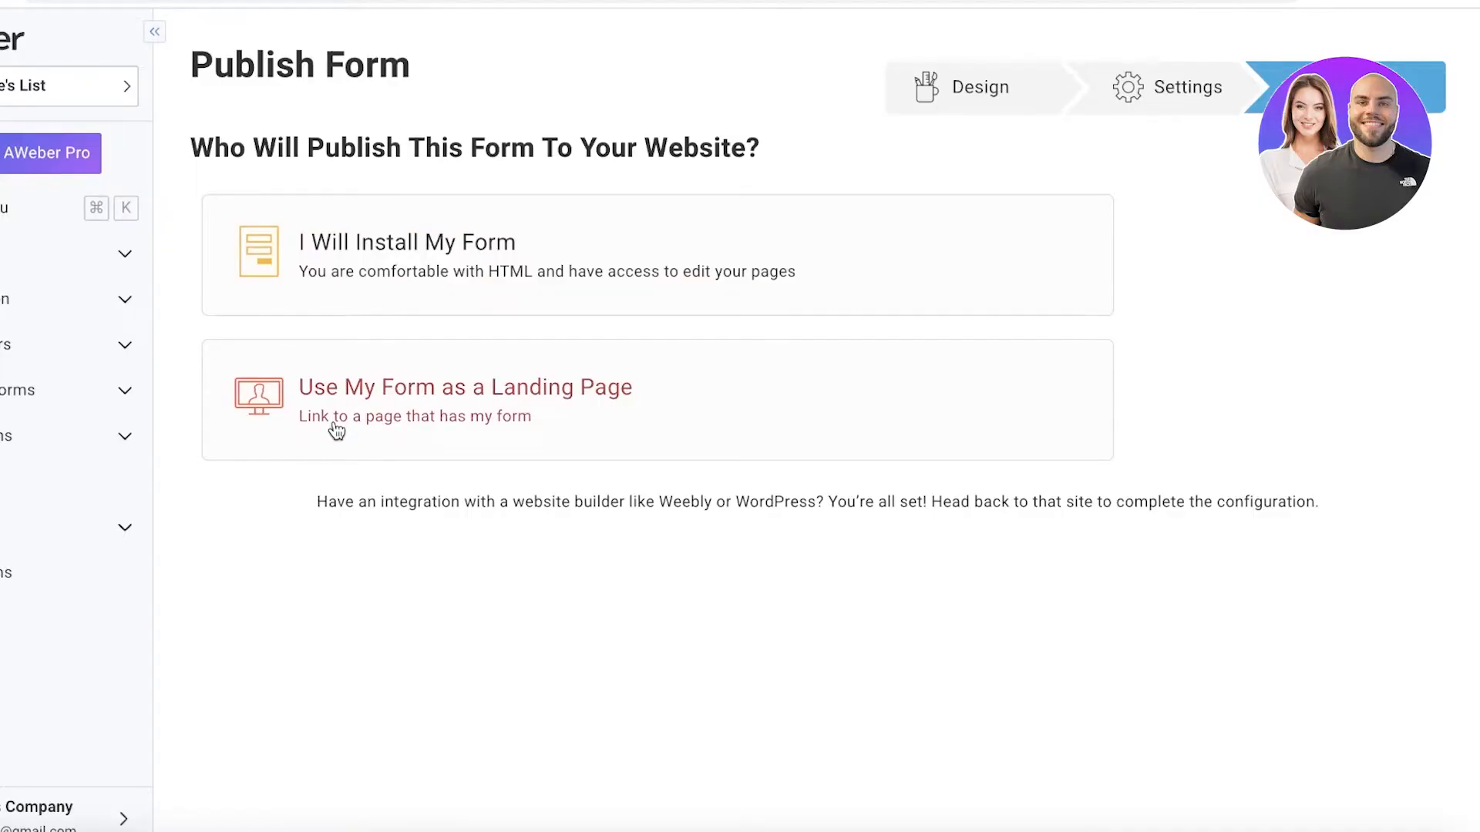
left_click(395, 432)
Copy the form's landing page link and open it in a new browser tab.
left_click(459, 592)
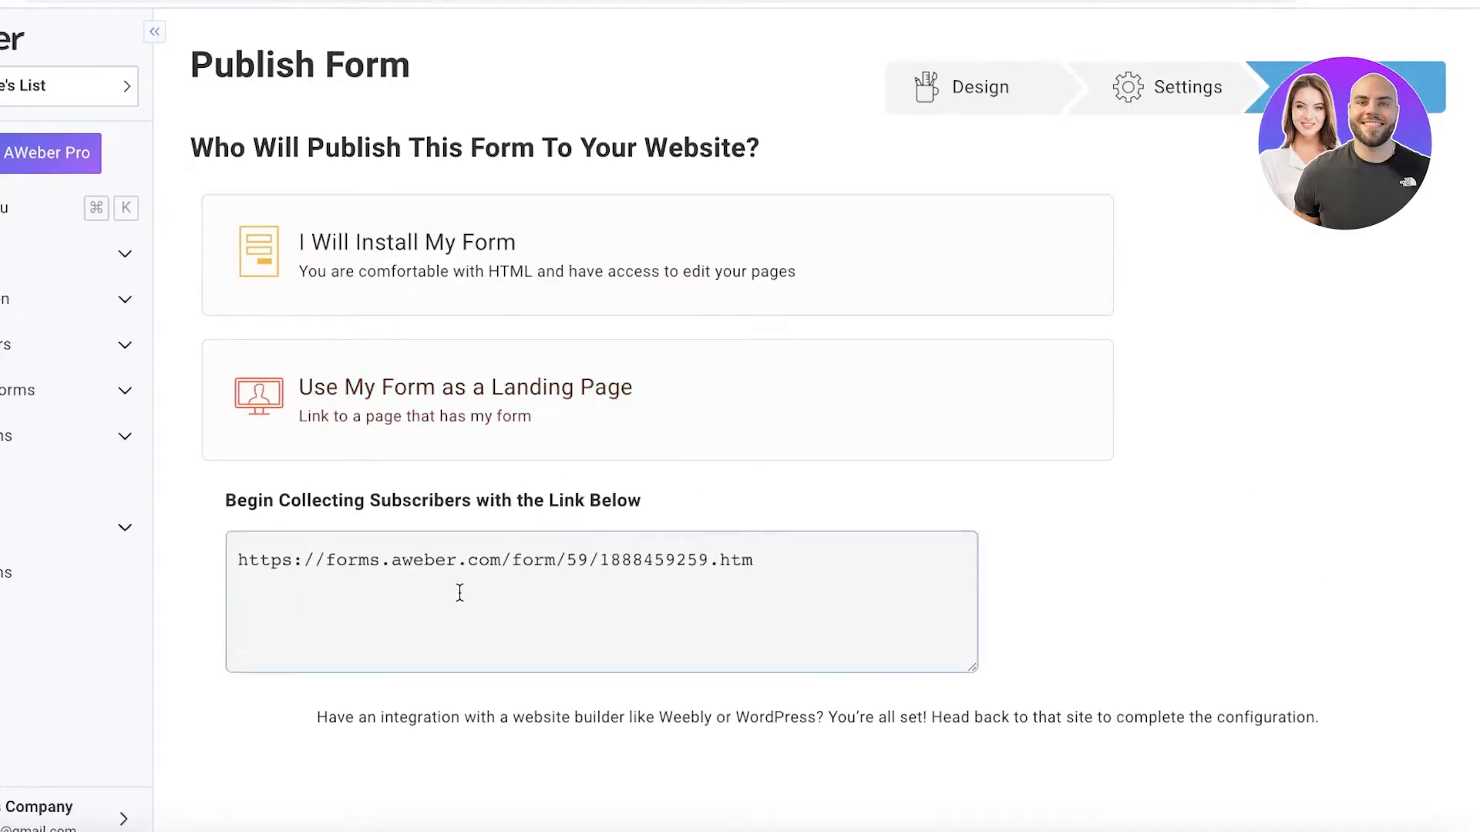
left_click_drag(459, 593, 469, 556)
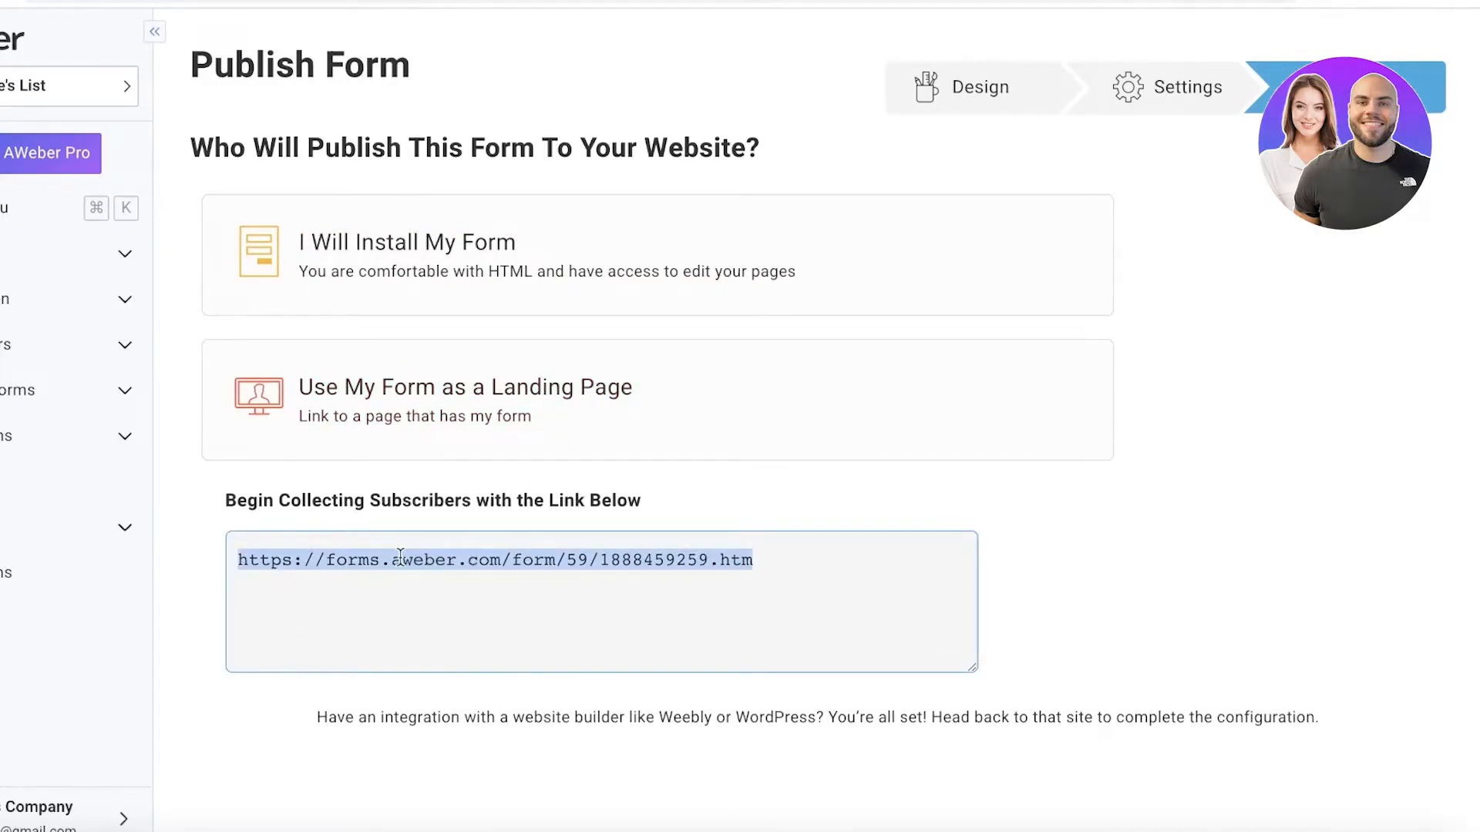
right_click(400, 556)
left_click(474, 483)
key("super+t")
right_click(505, 17)
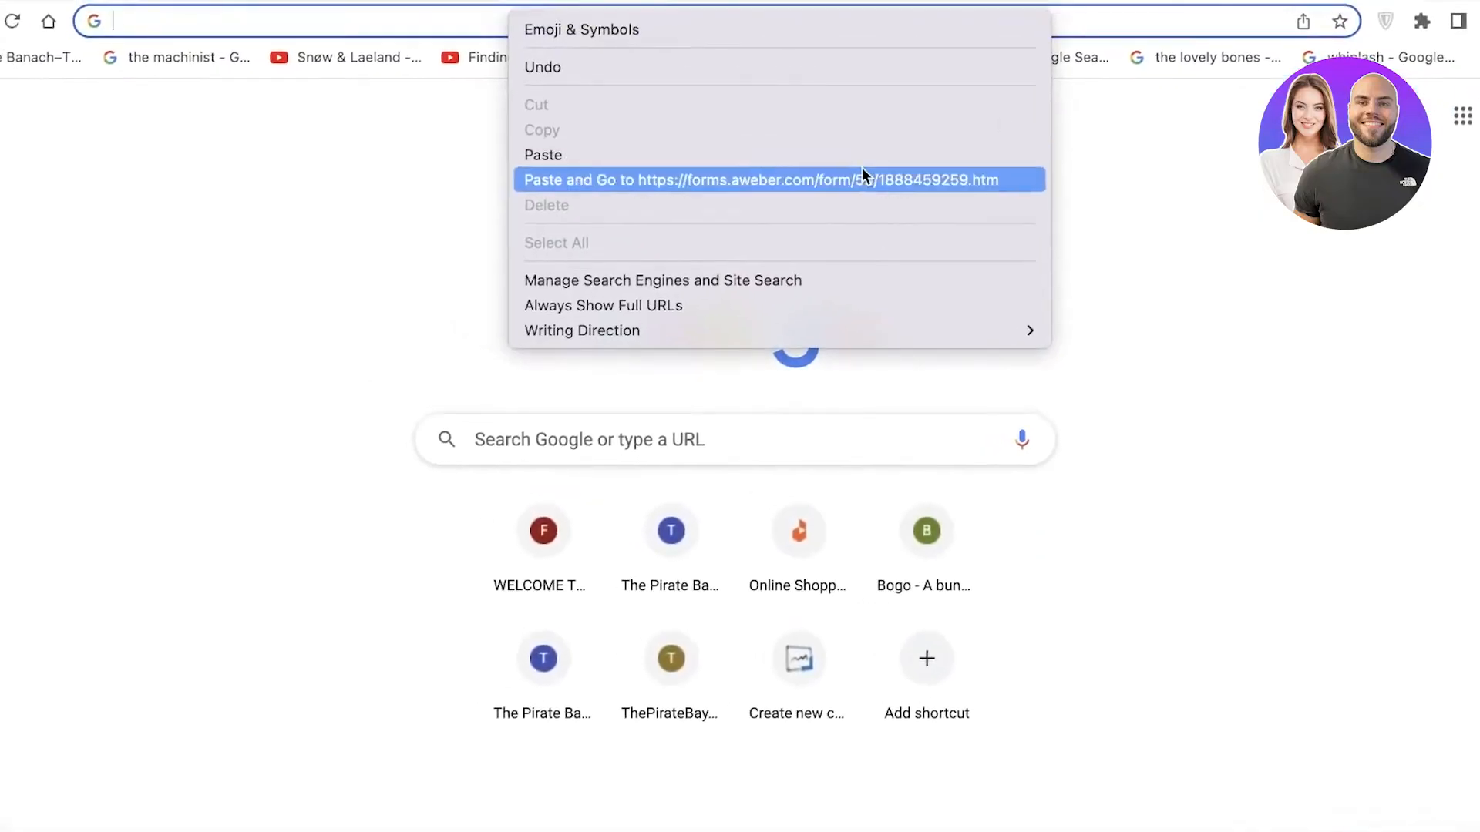
left_click(859, 178)
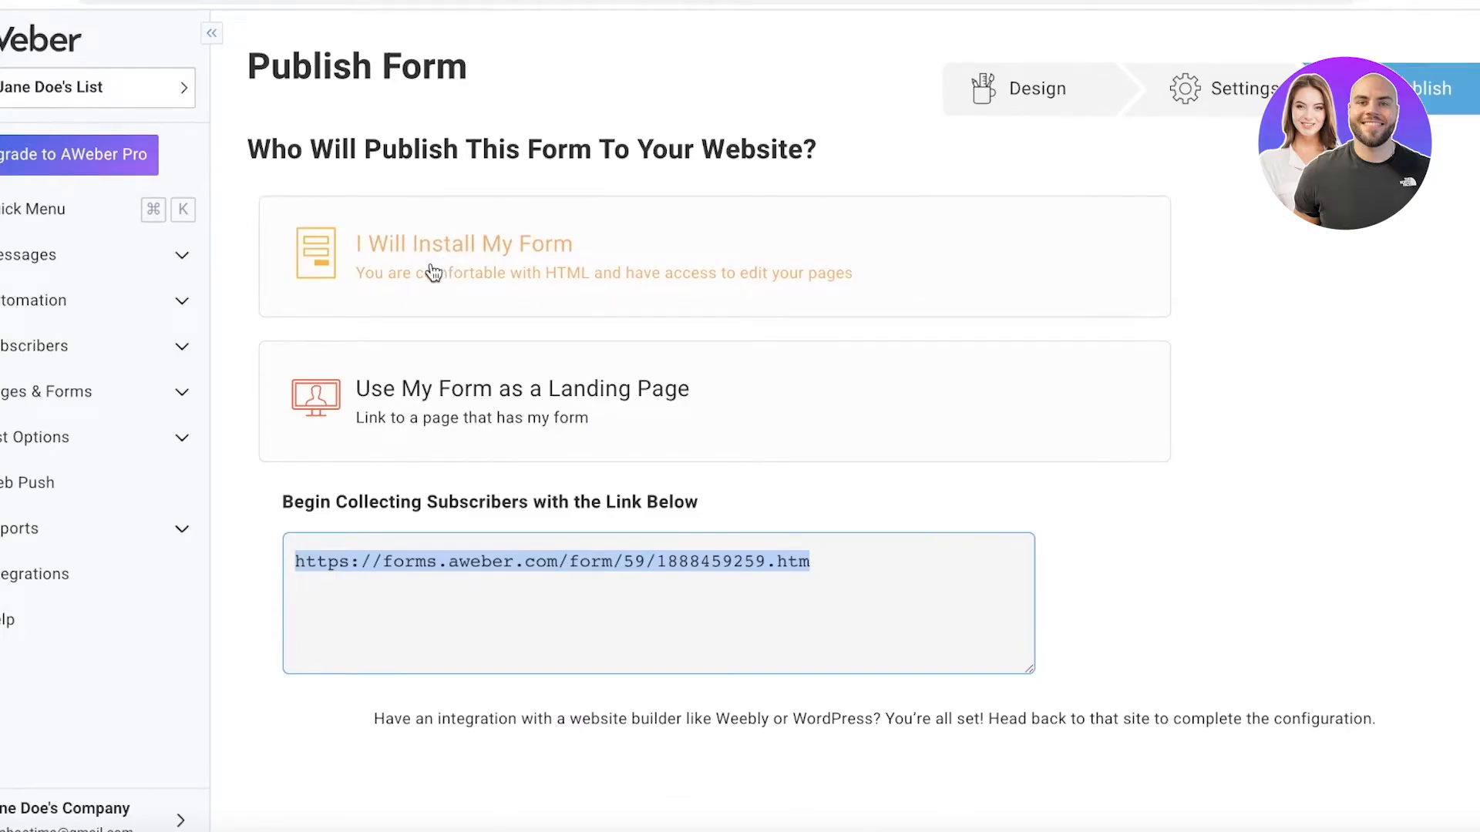
Go to the landing pages under Pages & Forms and look over the published Flash Sale page from header to footer.
left_click(48, 403)
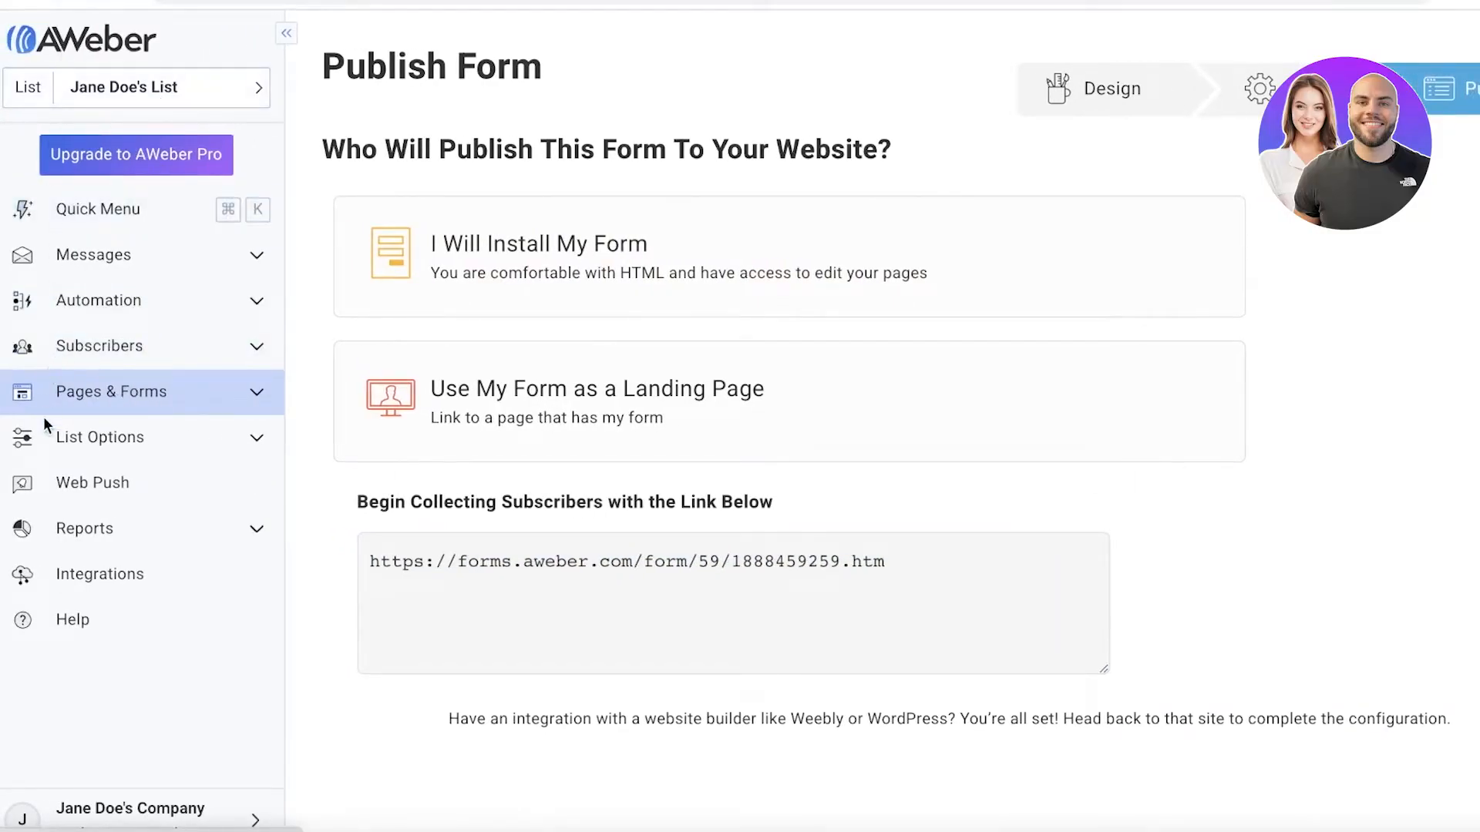
left_click(68, 390)
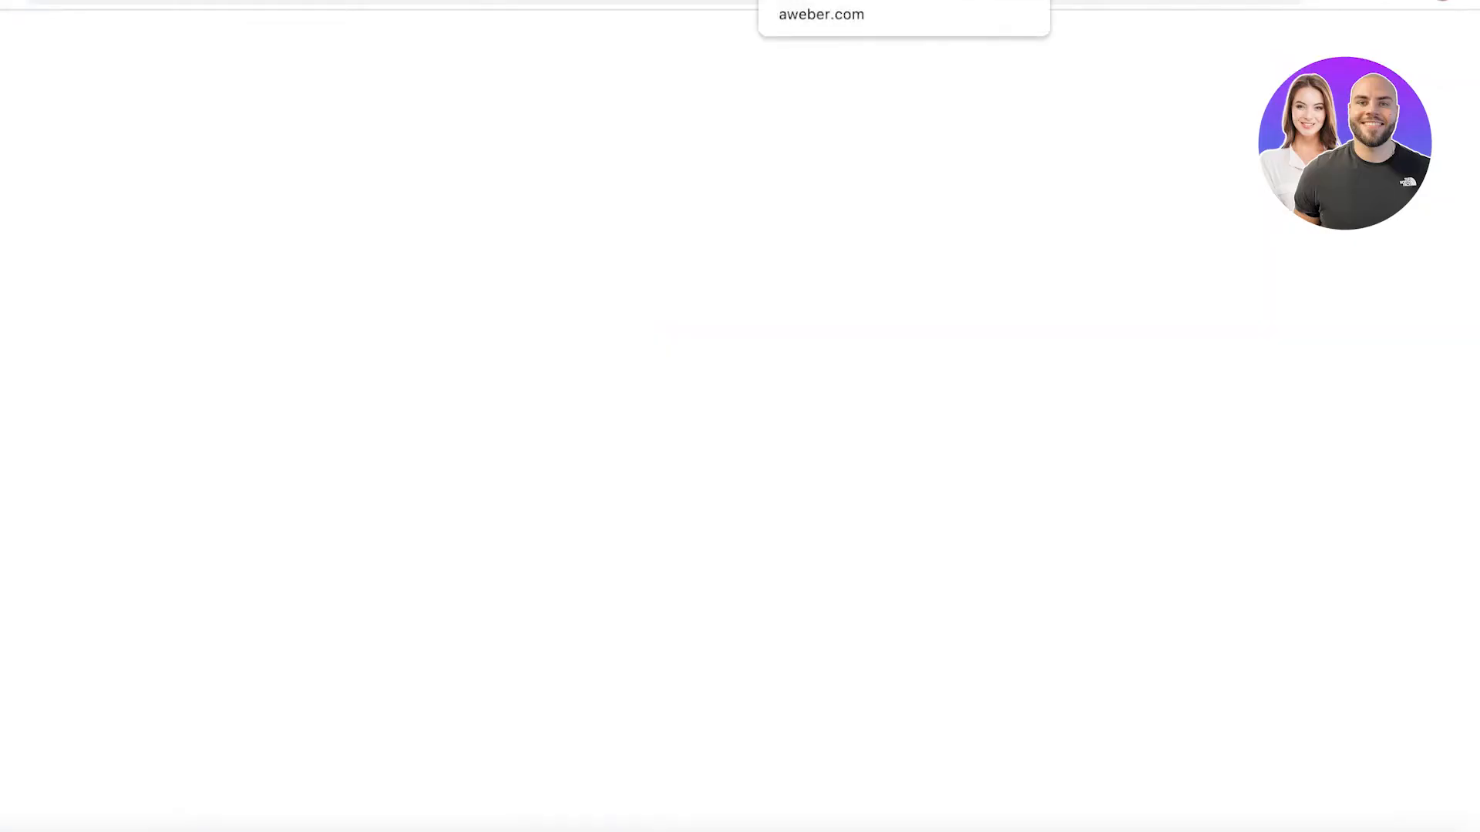
scroll(908, 201, "down", 2)
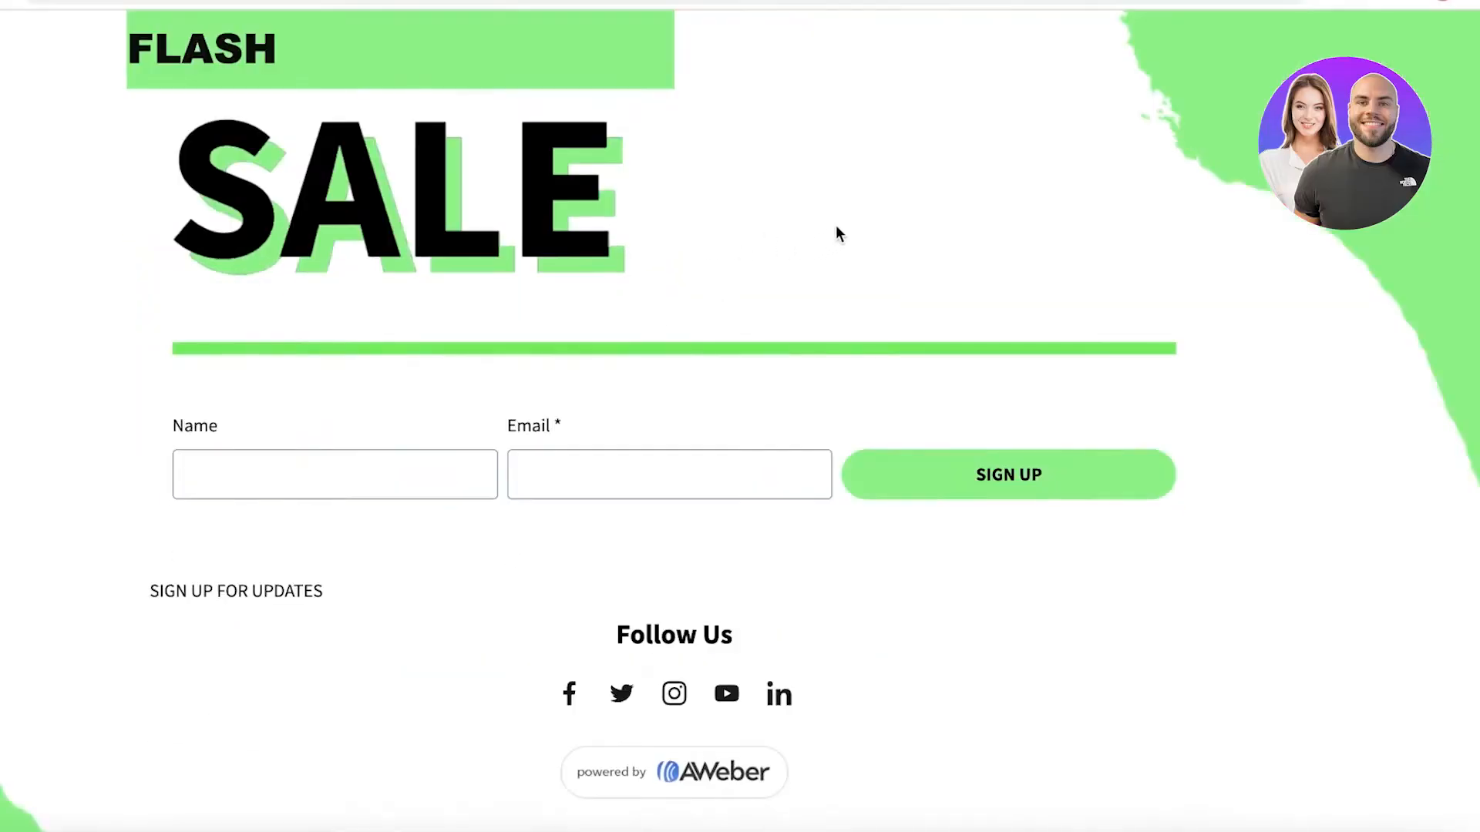
scroll(836, 225, "up", 2)
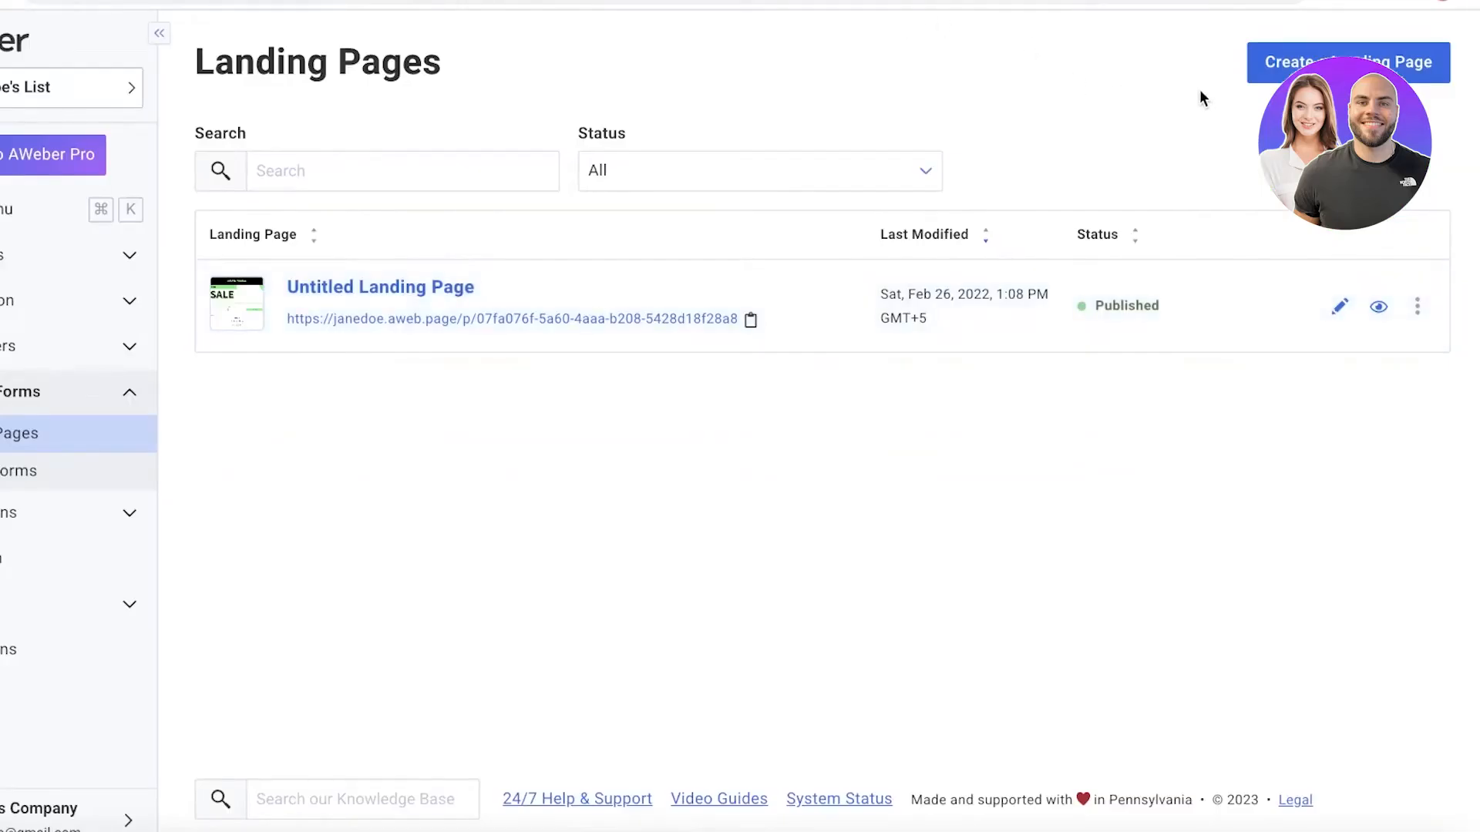
Start creating a landing page and examine the available templates across all categories.
left_click(1278, 77)
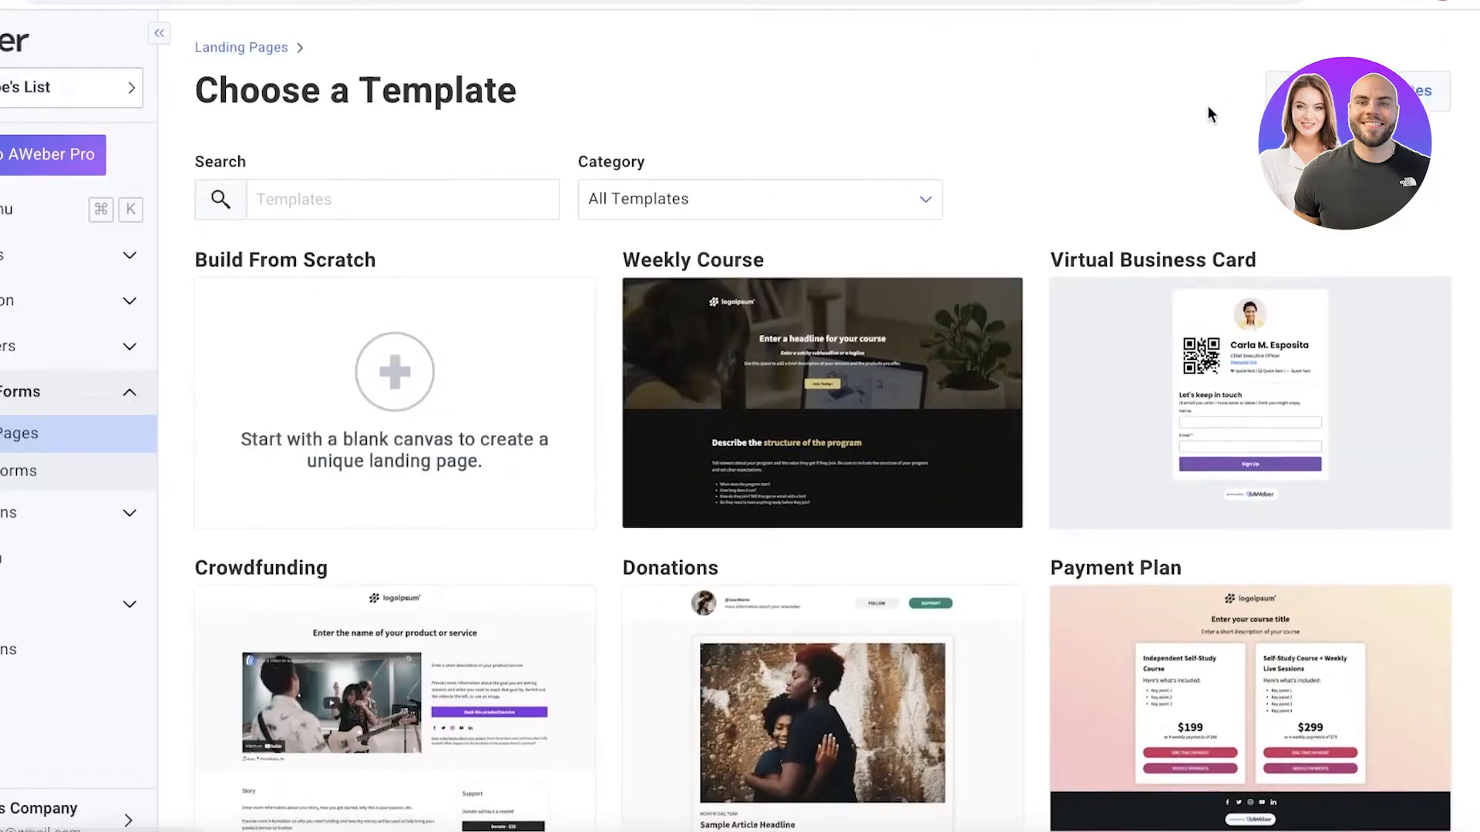
scroll(1199, 158, "down", 8)
scroll(1229, 331, "up", 8)
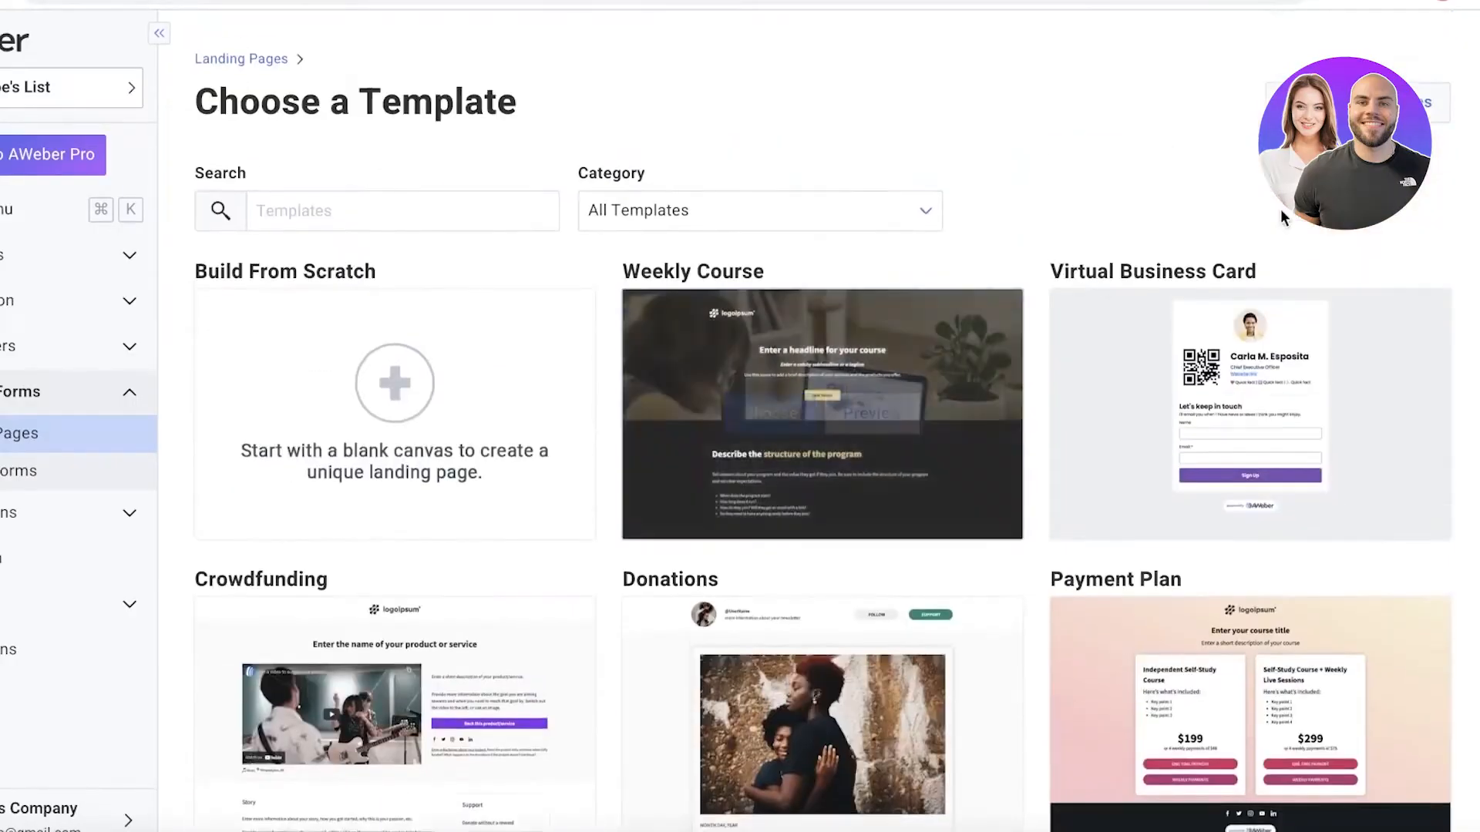
scroll(1264, 246, "down", 10)
scroll(925, 308, "down", 7)
scroll(710, 326, "up", 5)
scroll(710, 326, "down", 10)
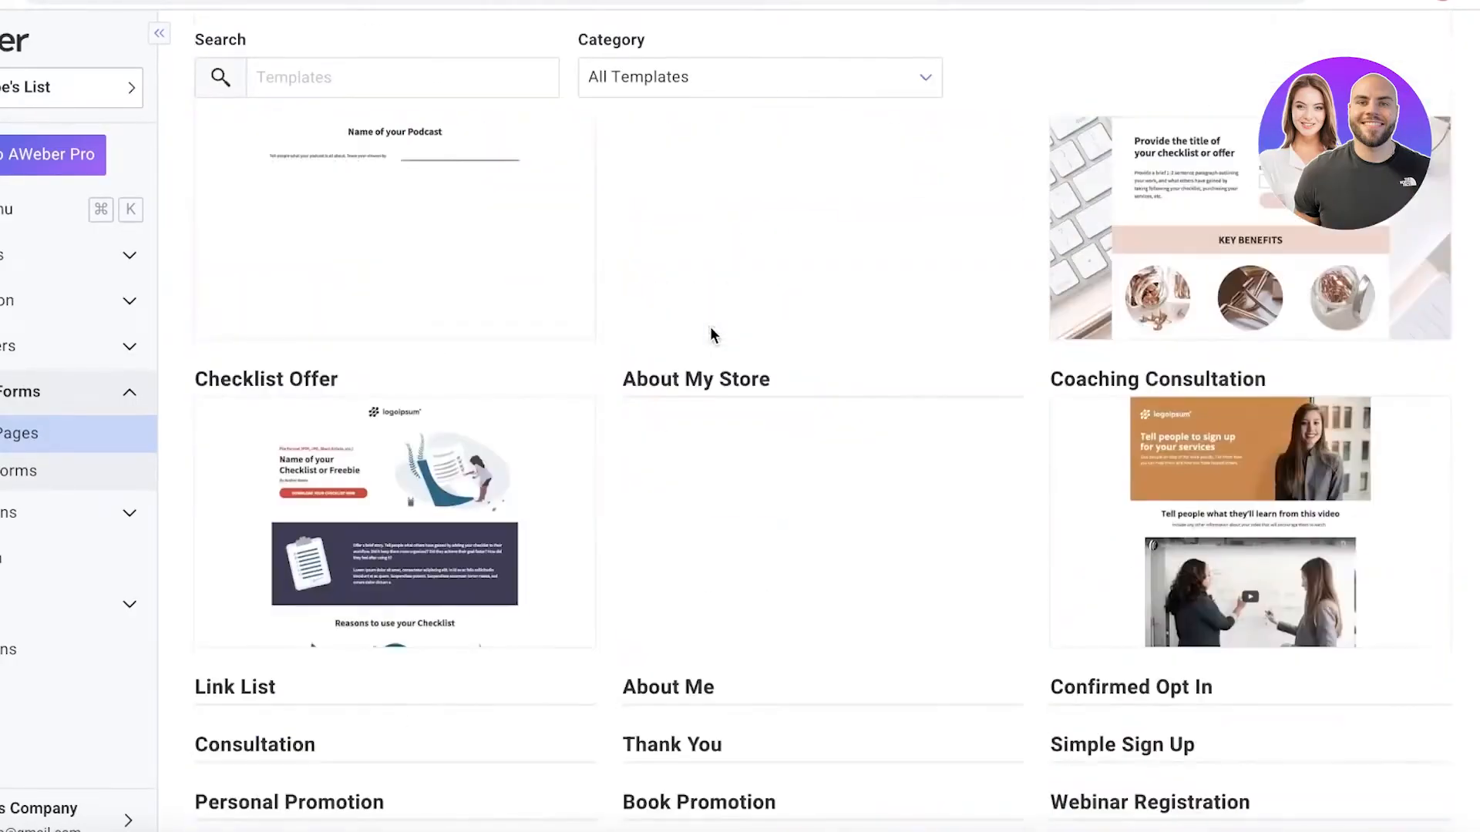
scroll(710, 326, "up", 6)
scroll(710, 326, "down", 10)
scroll(567, 289, "up", 10)
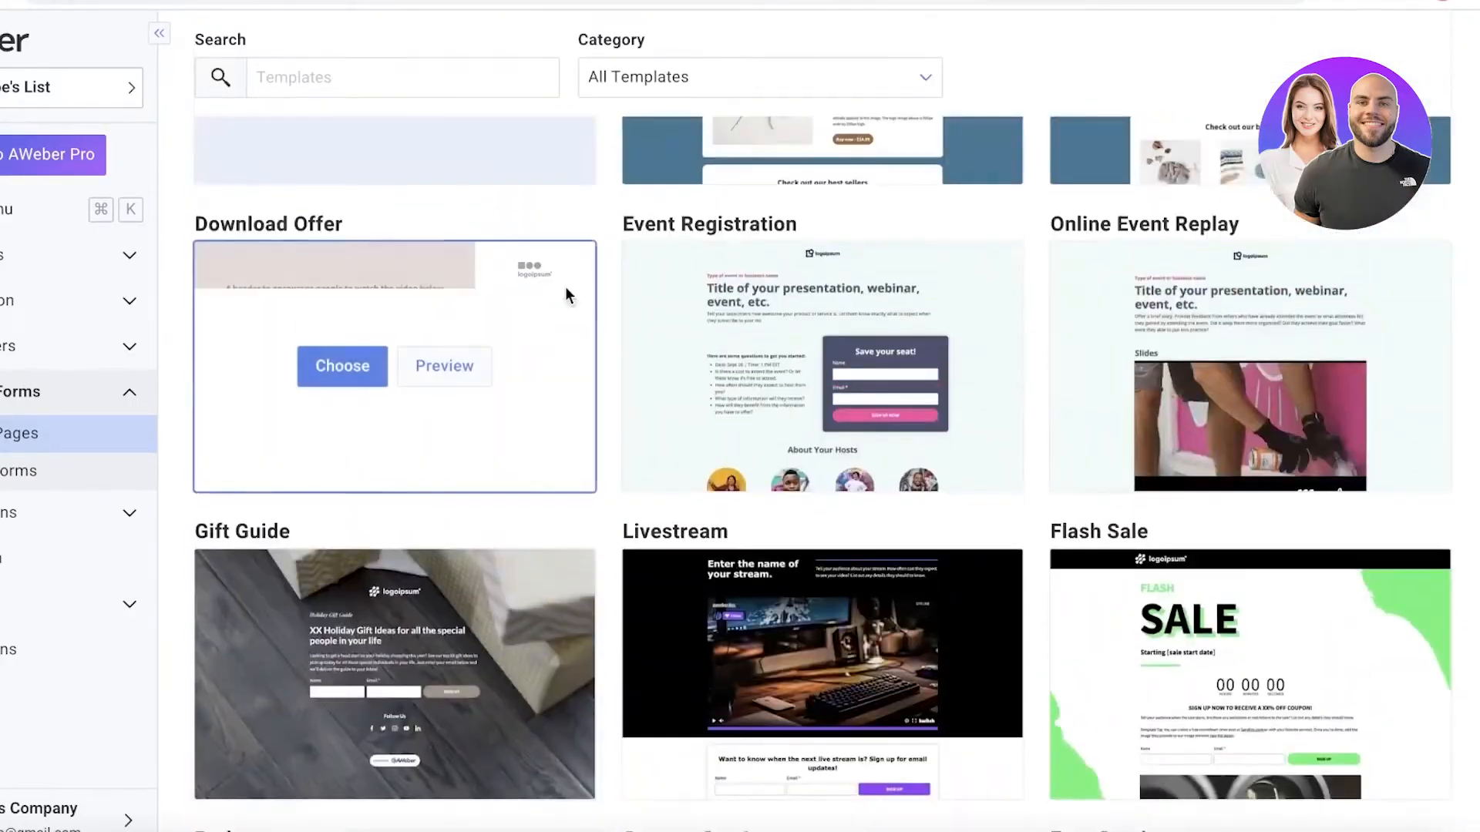
scroll(566, 289, "down", 11)
scroll(568, 282, "up", 4)
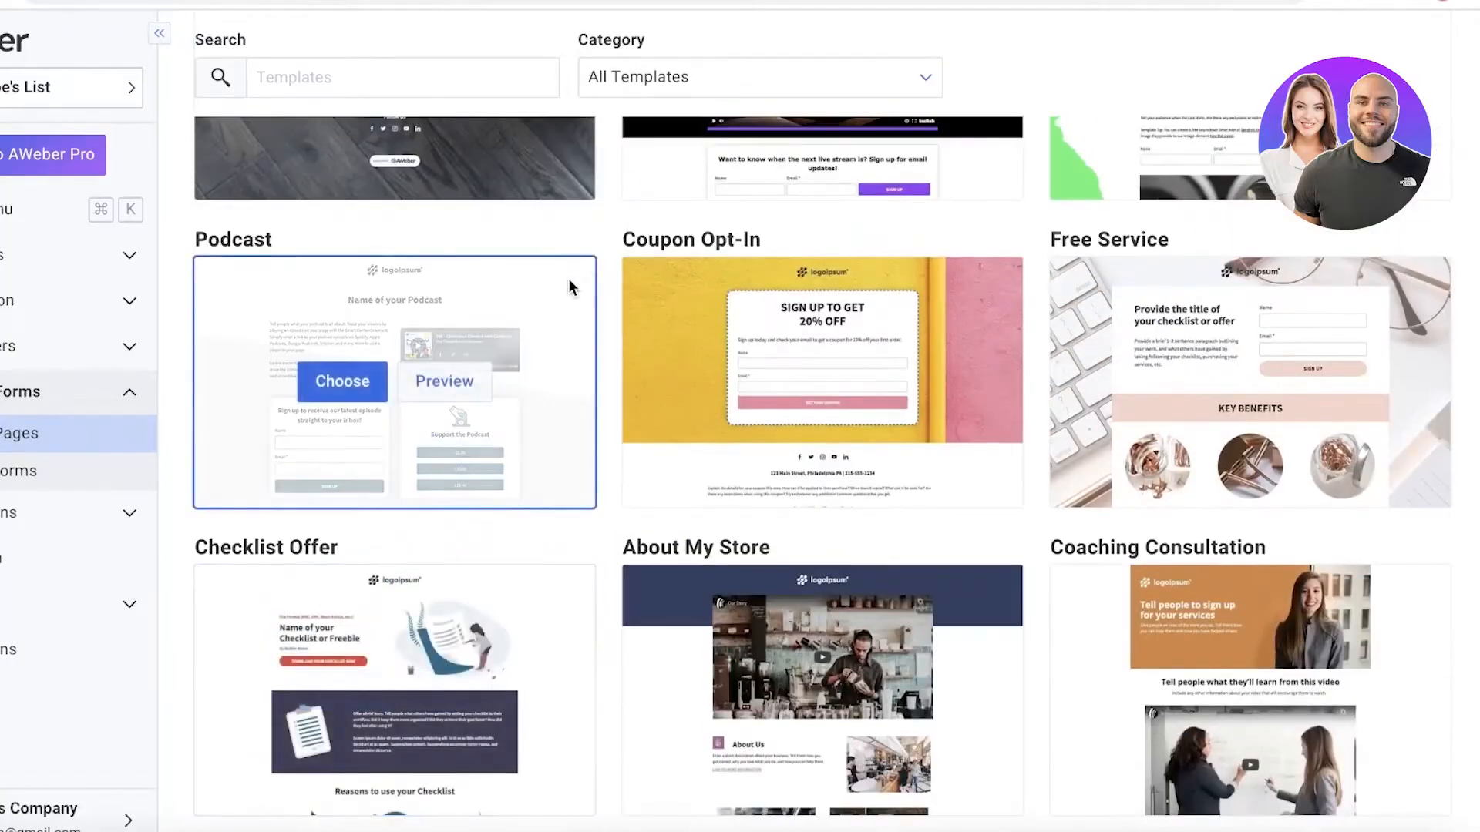
scroll(568, 282, "down", 4)
scroll(569, 287, "down", 6)
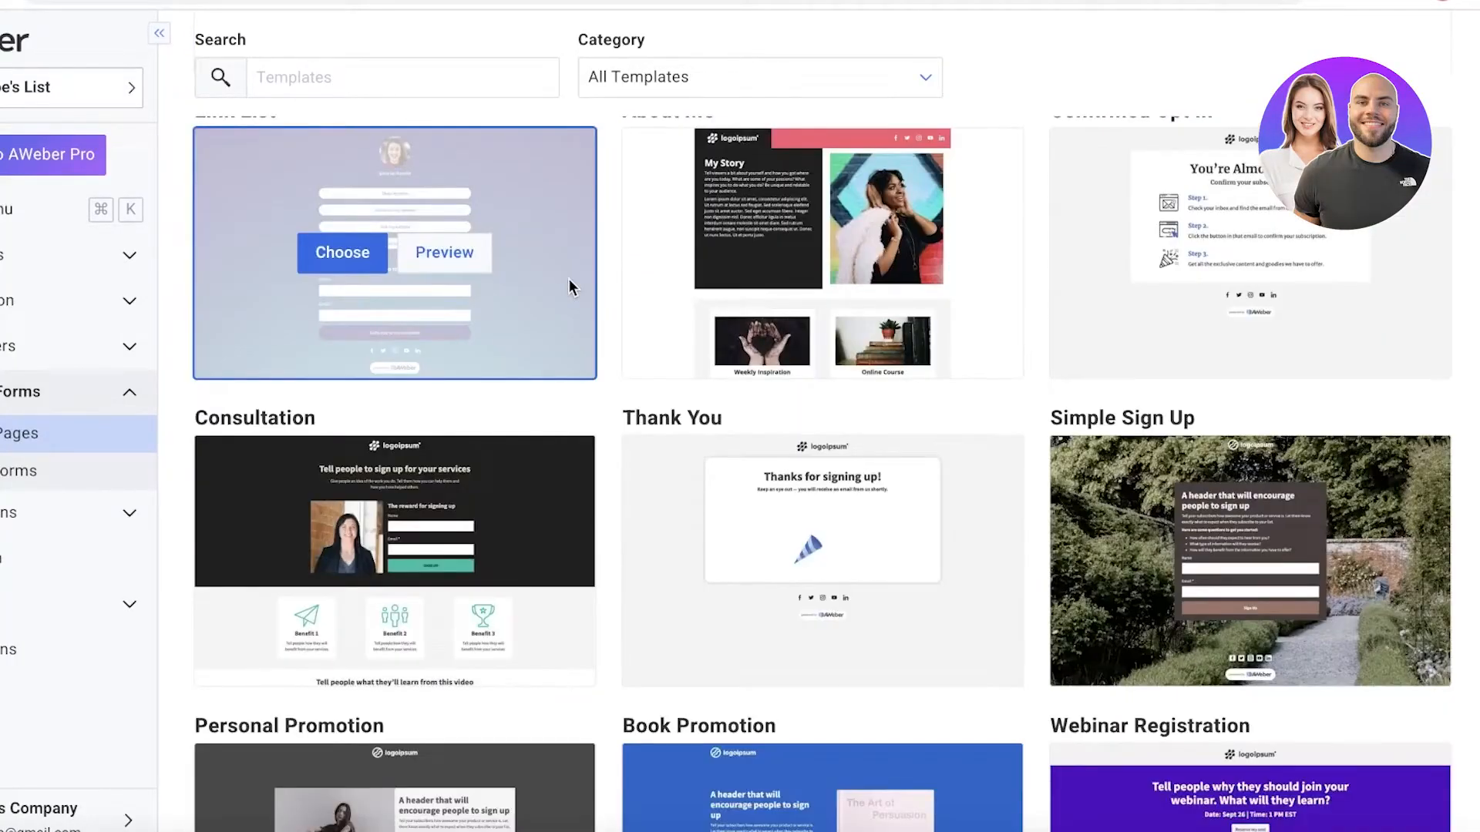
scroll(569, 285, "up", 6)
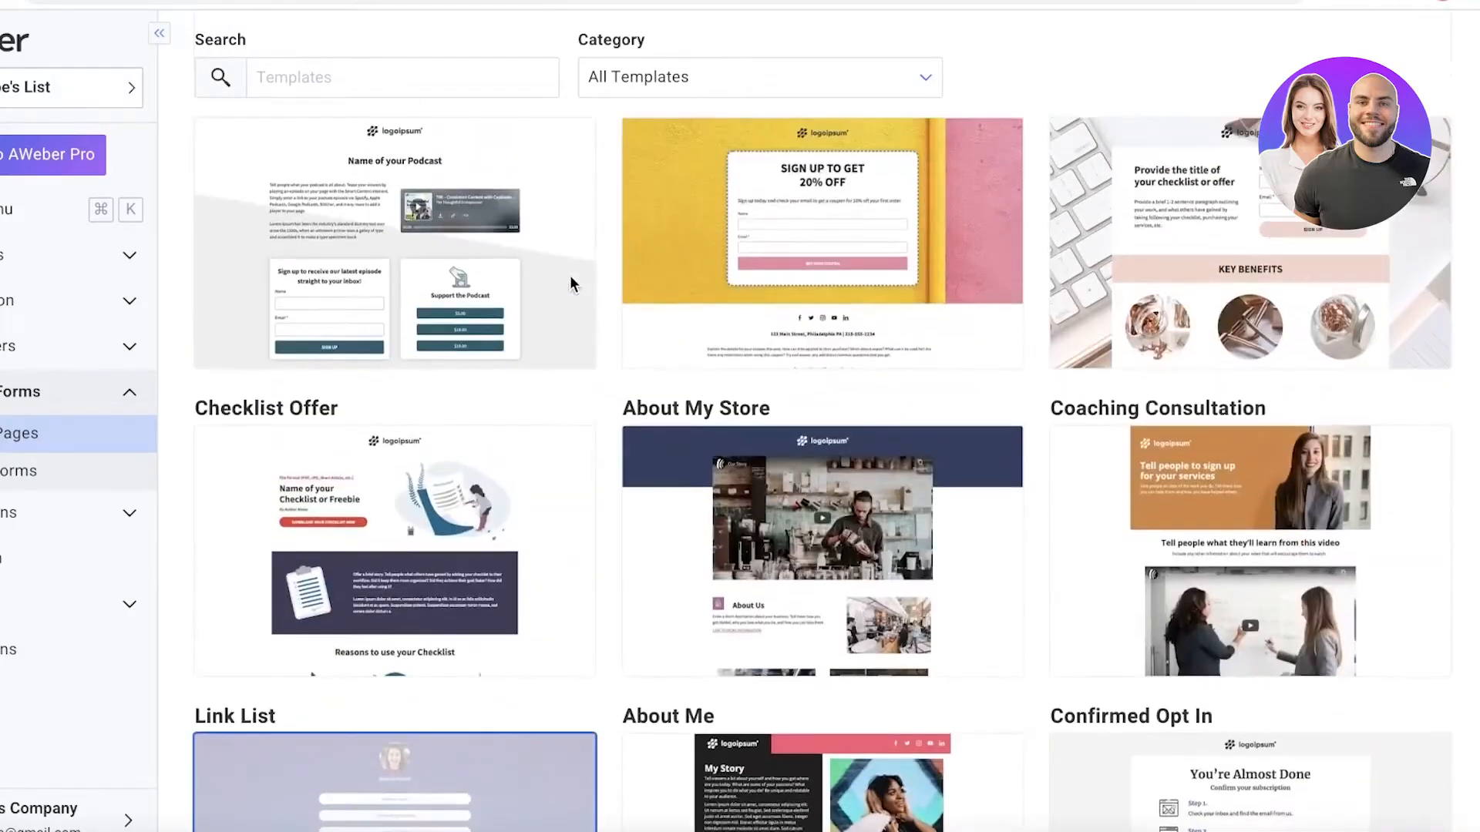
scroll(570, 277, "down", 15)
scroll(572, 282, "up", 3)
scroll(572, 276, "down", 3)
scroll(574, 278, "up", 4)
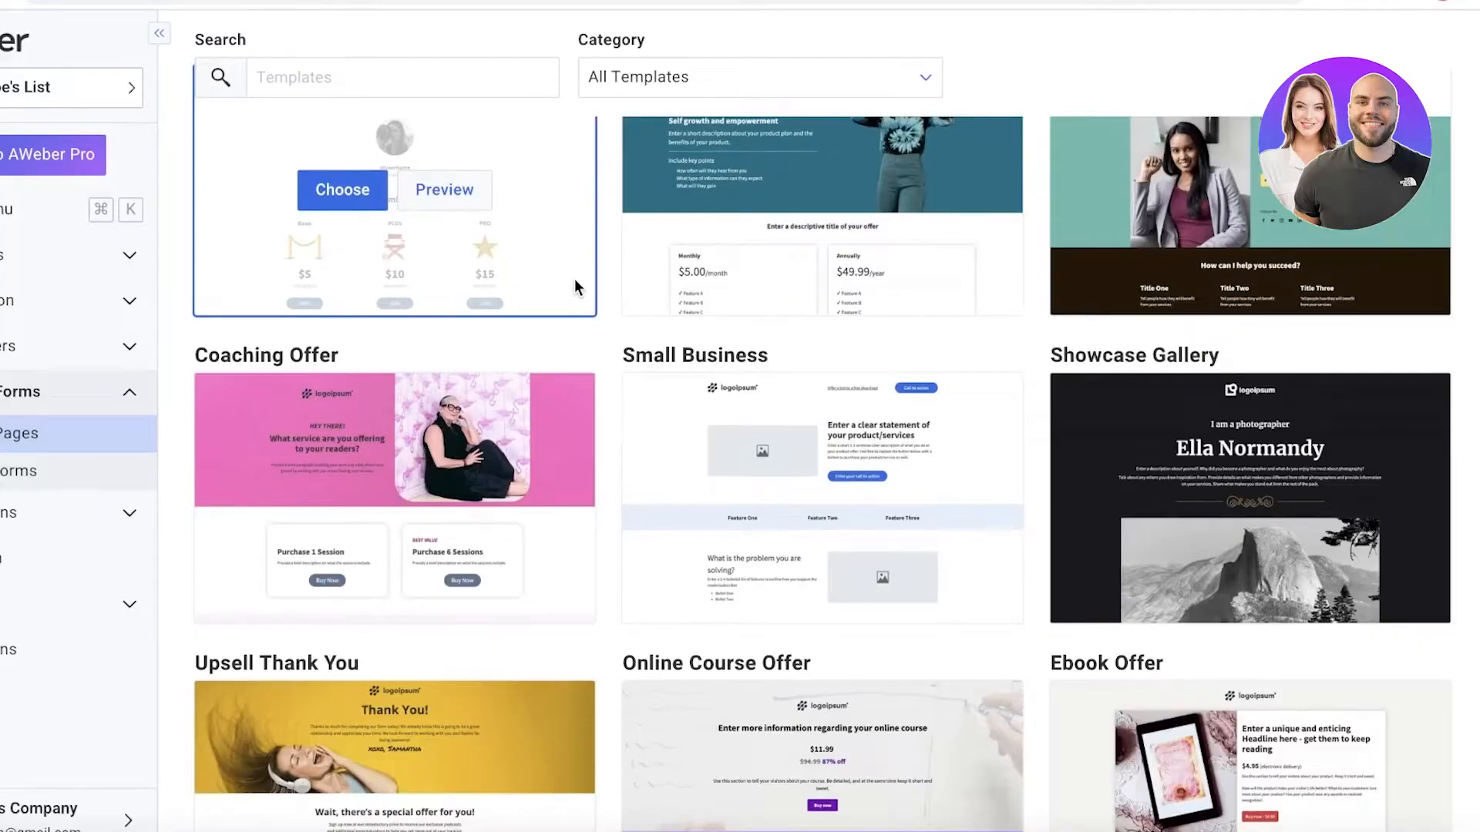
scroll(556, 268, "up", 5)
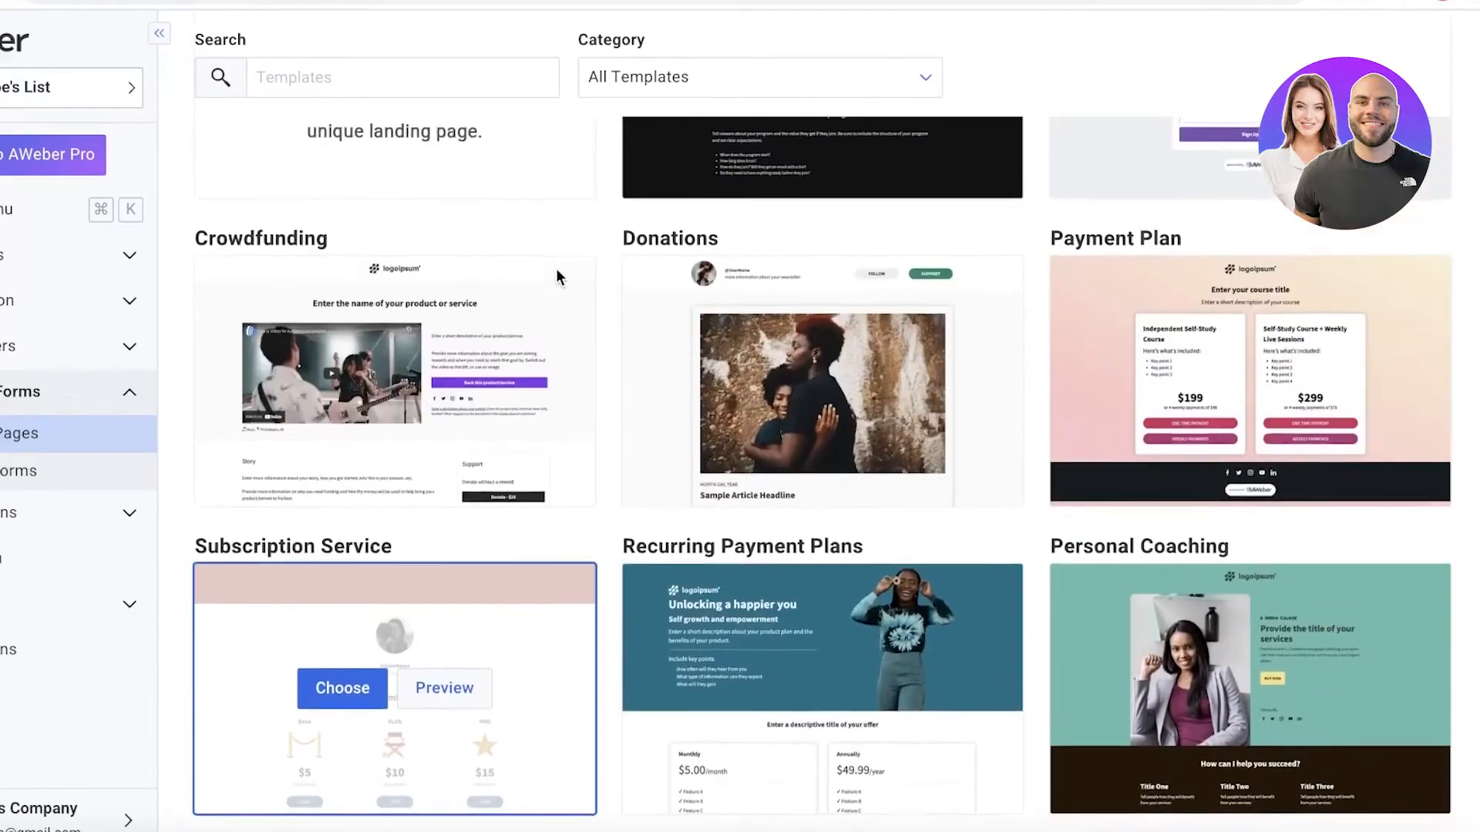
scroll(527, 280, "down", 20)
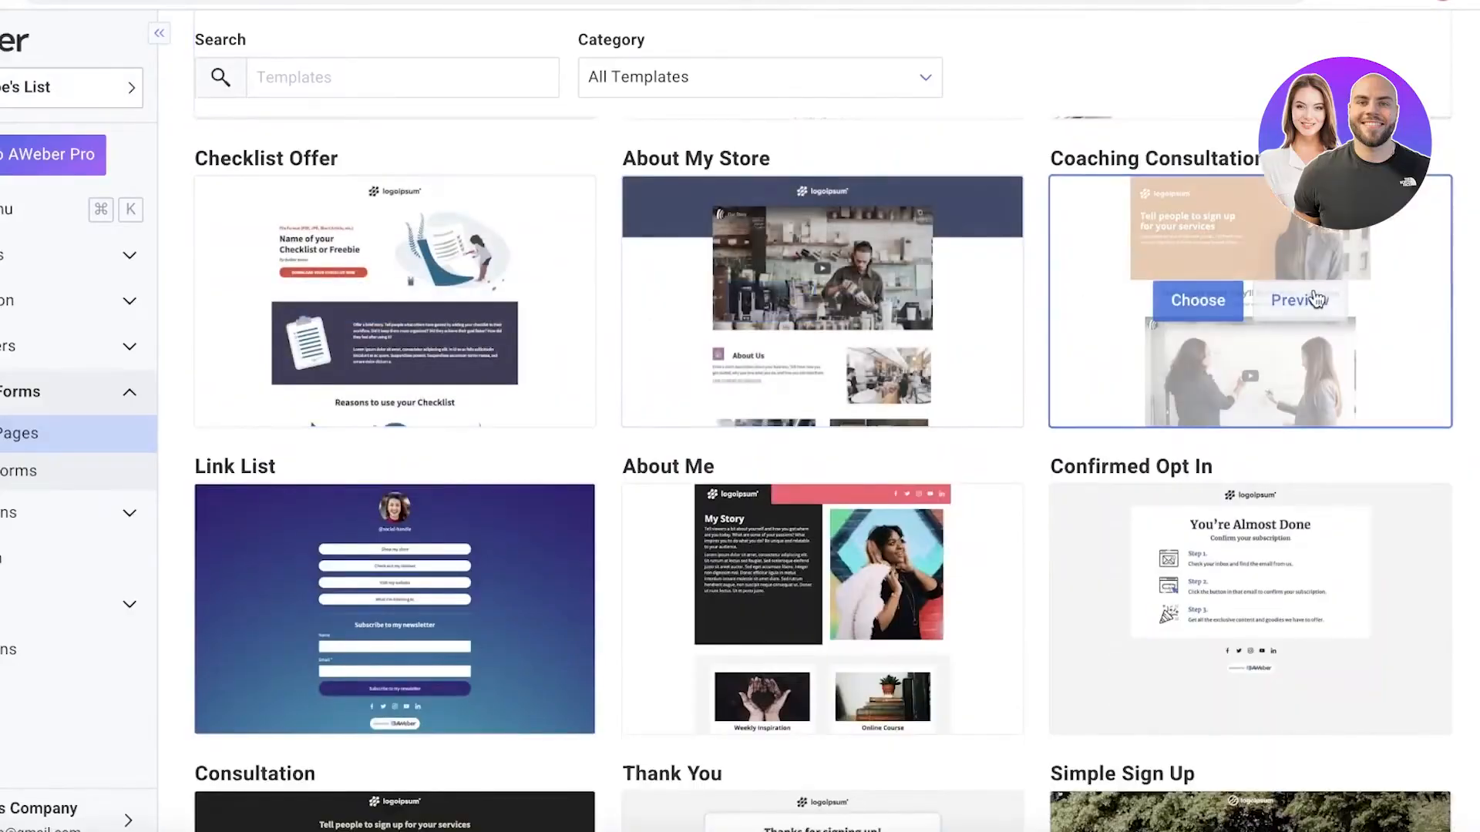
scroll(1311, 302, "down", 10)
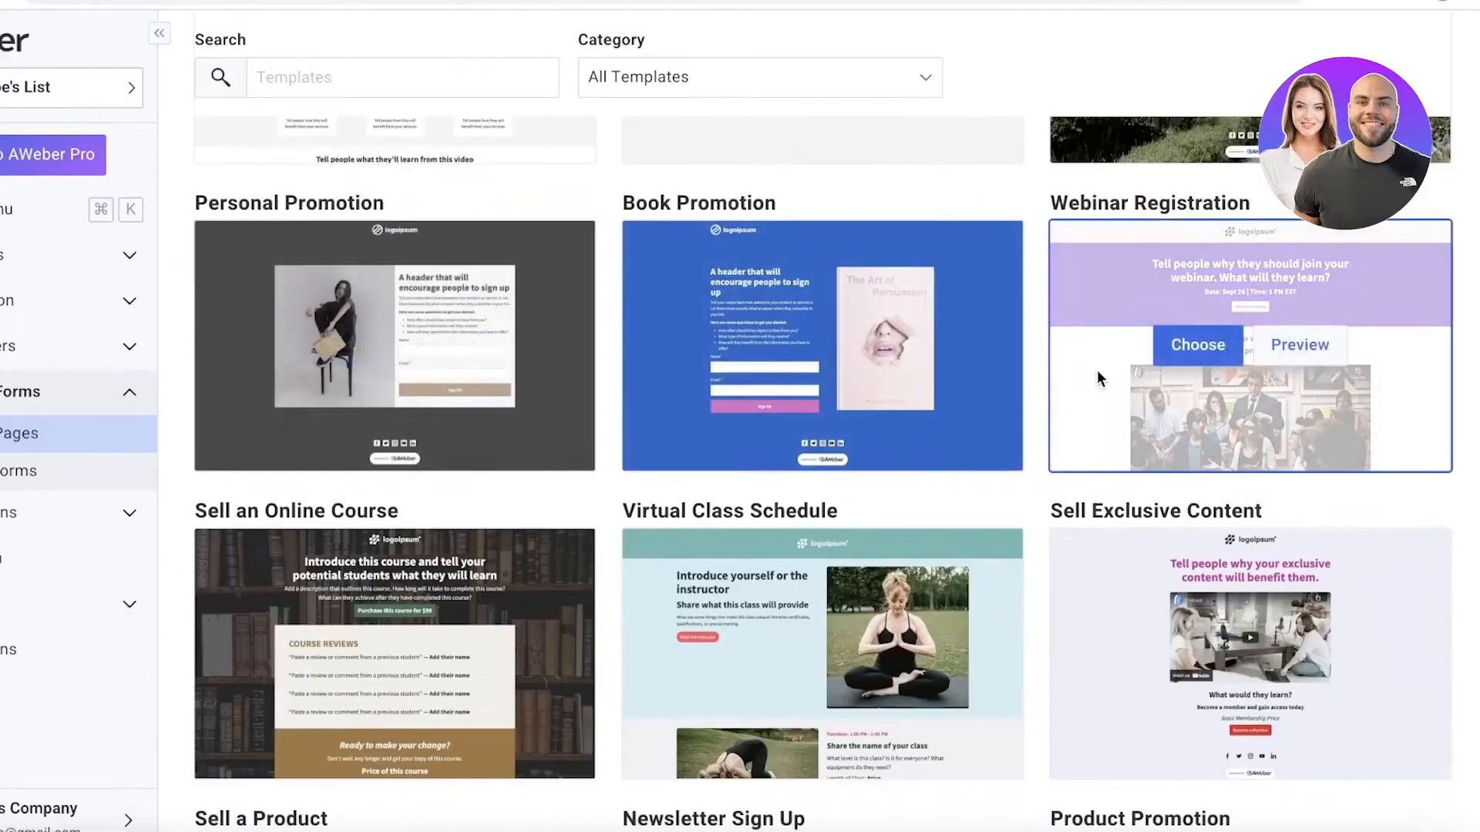
scroll(1098, 370, "down", 8)
scroll(1319, 349, "up", 20)
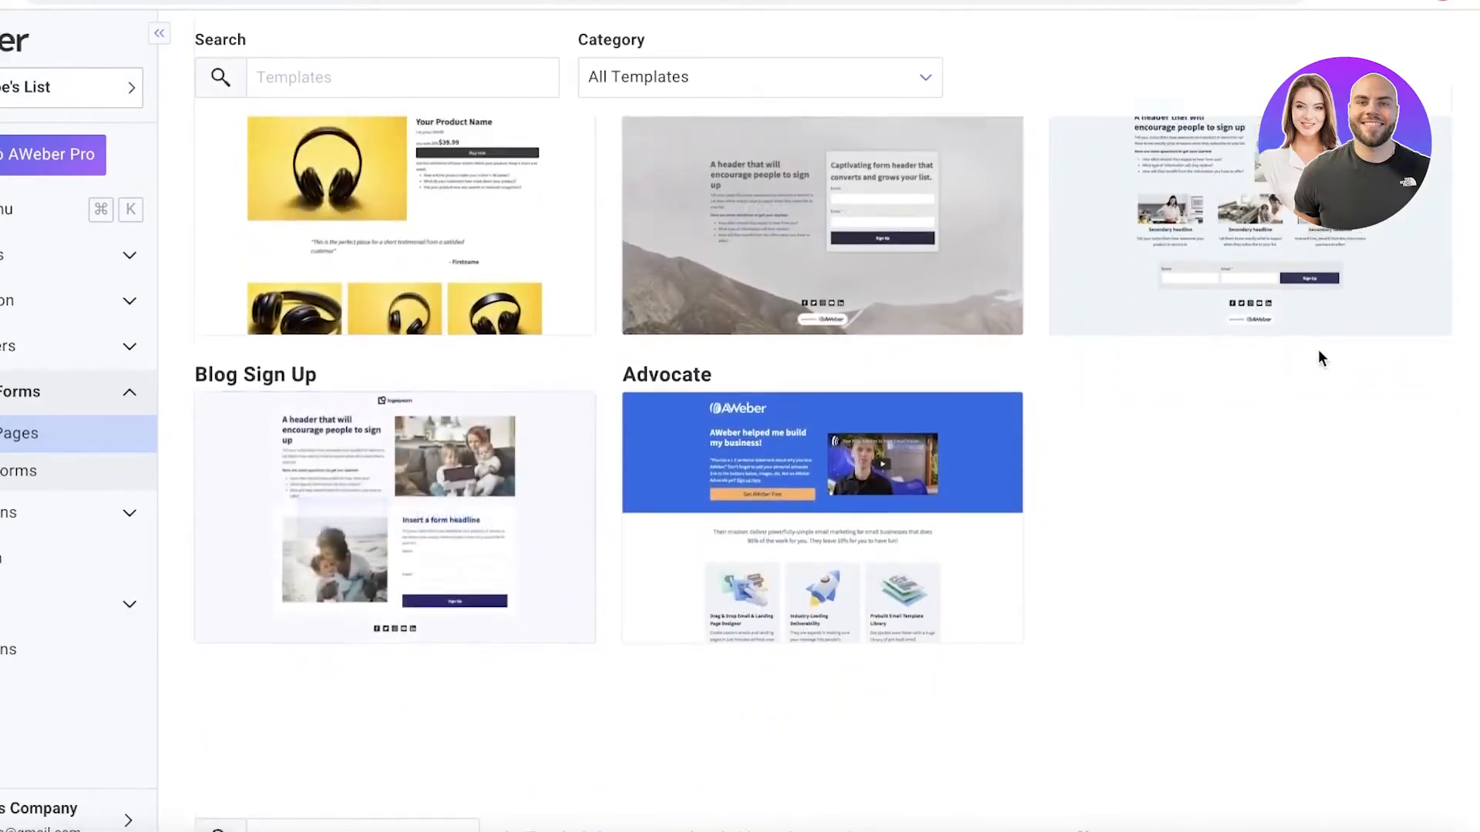
scroll(1064, 416, "up", 6)
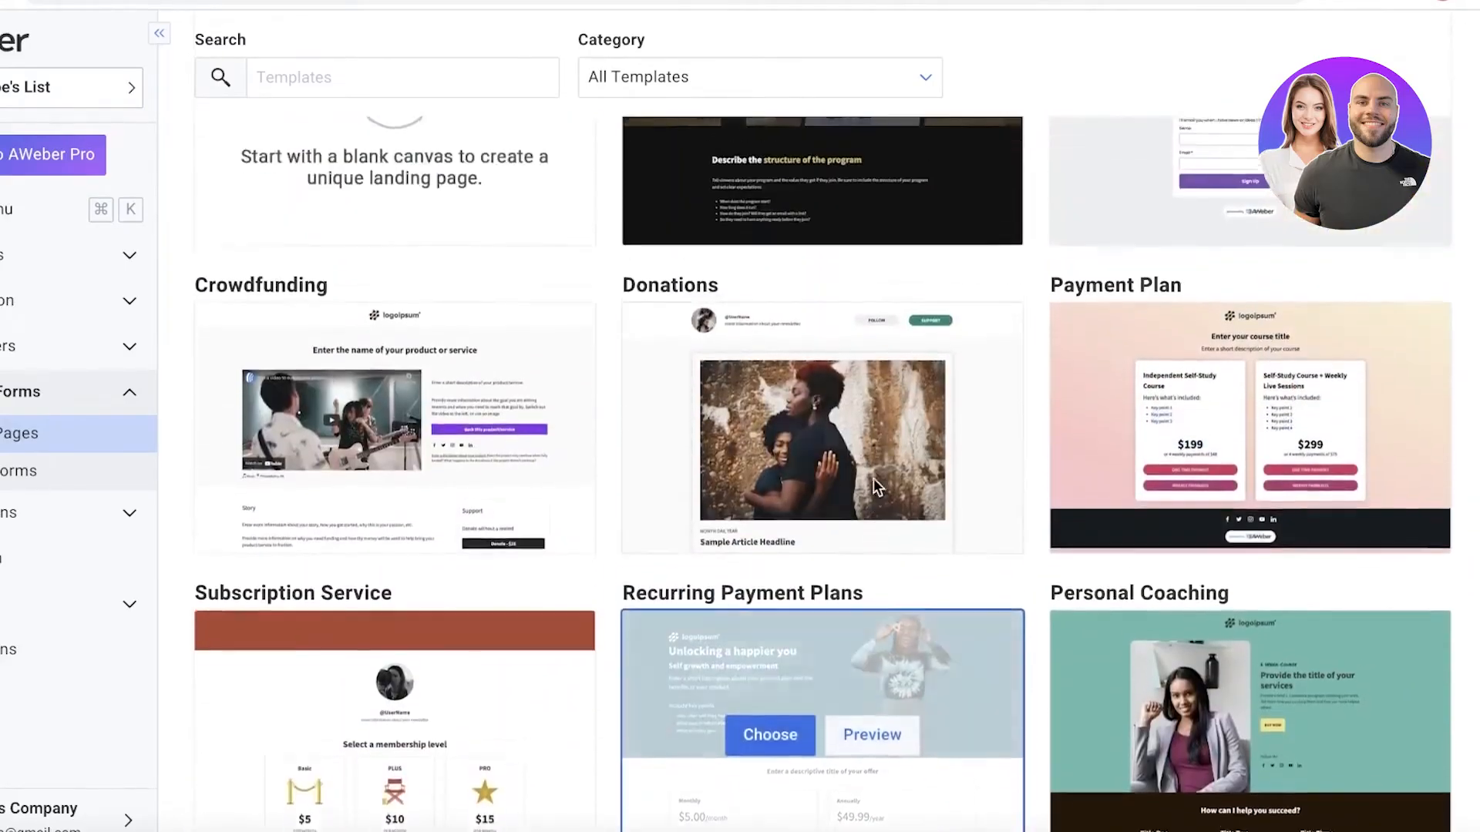
scroll(986, 373, "down", 10)
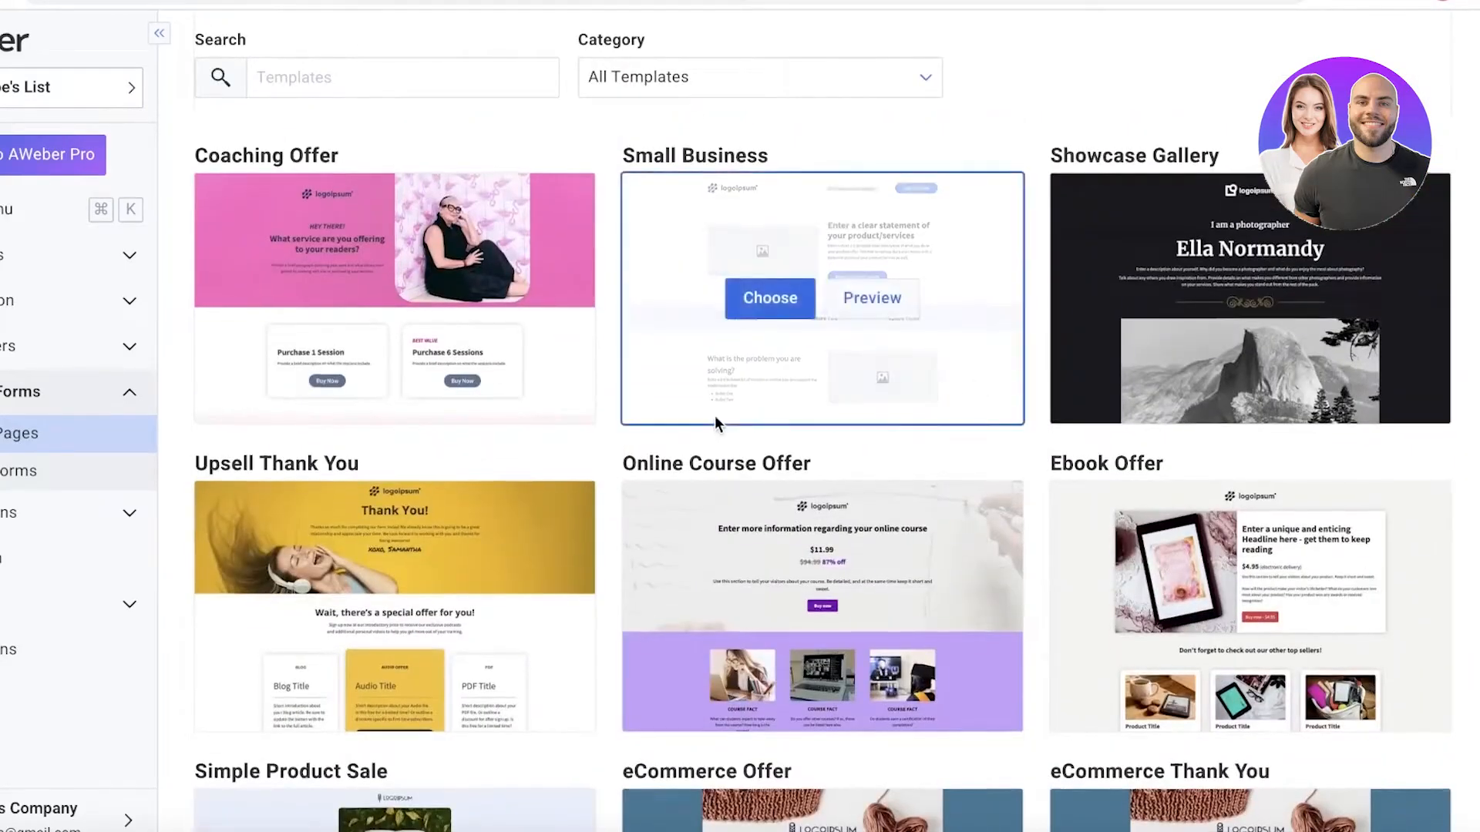
scroll(714, 416, "up", 1)
scroll(659, 348, "up", 1)
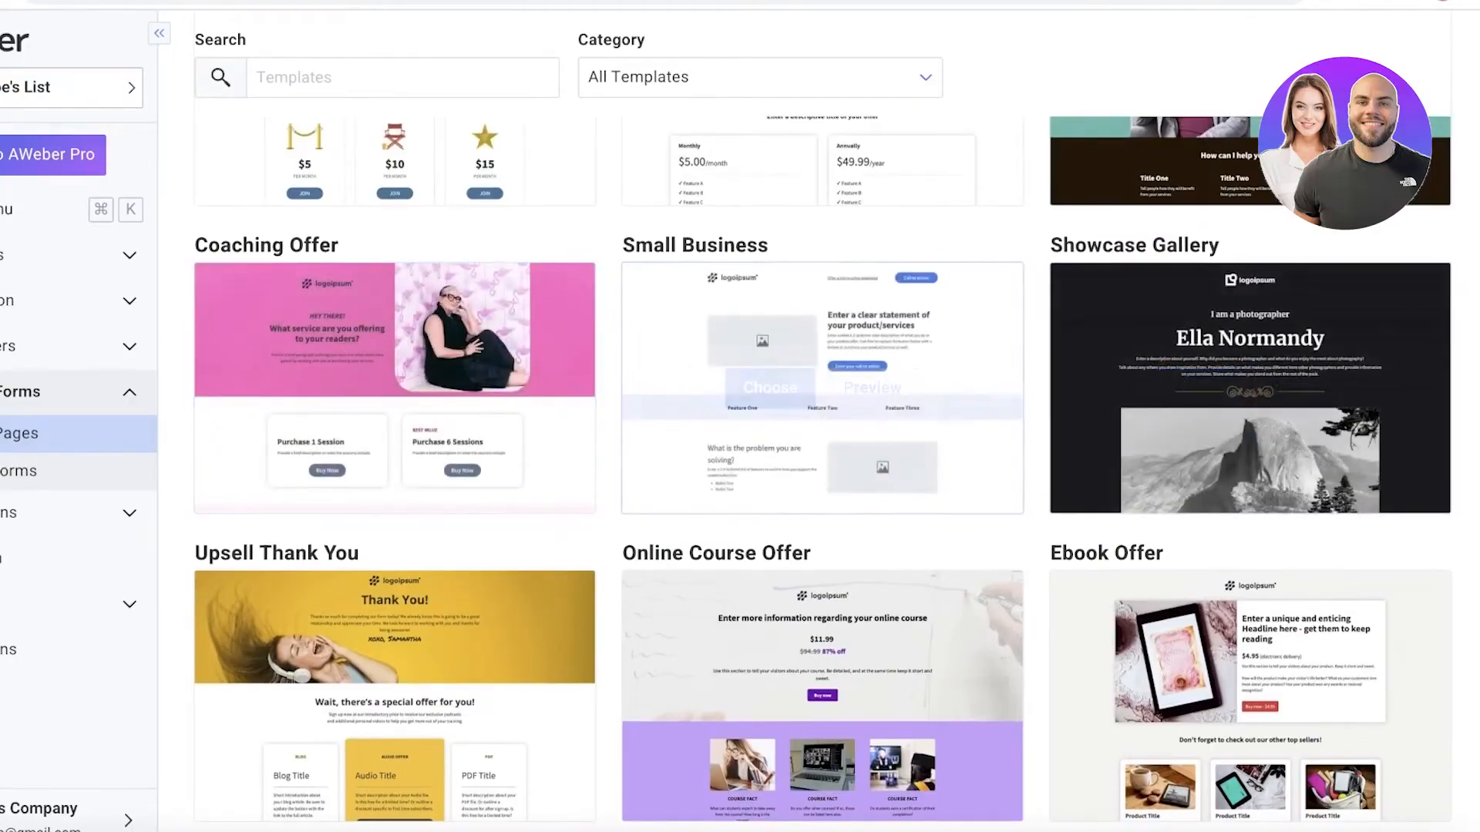
scroll(691, 497, "down", 6)
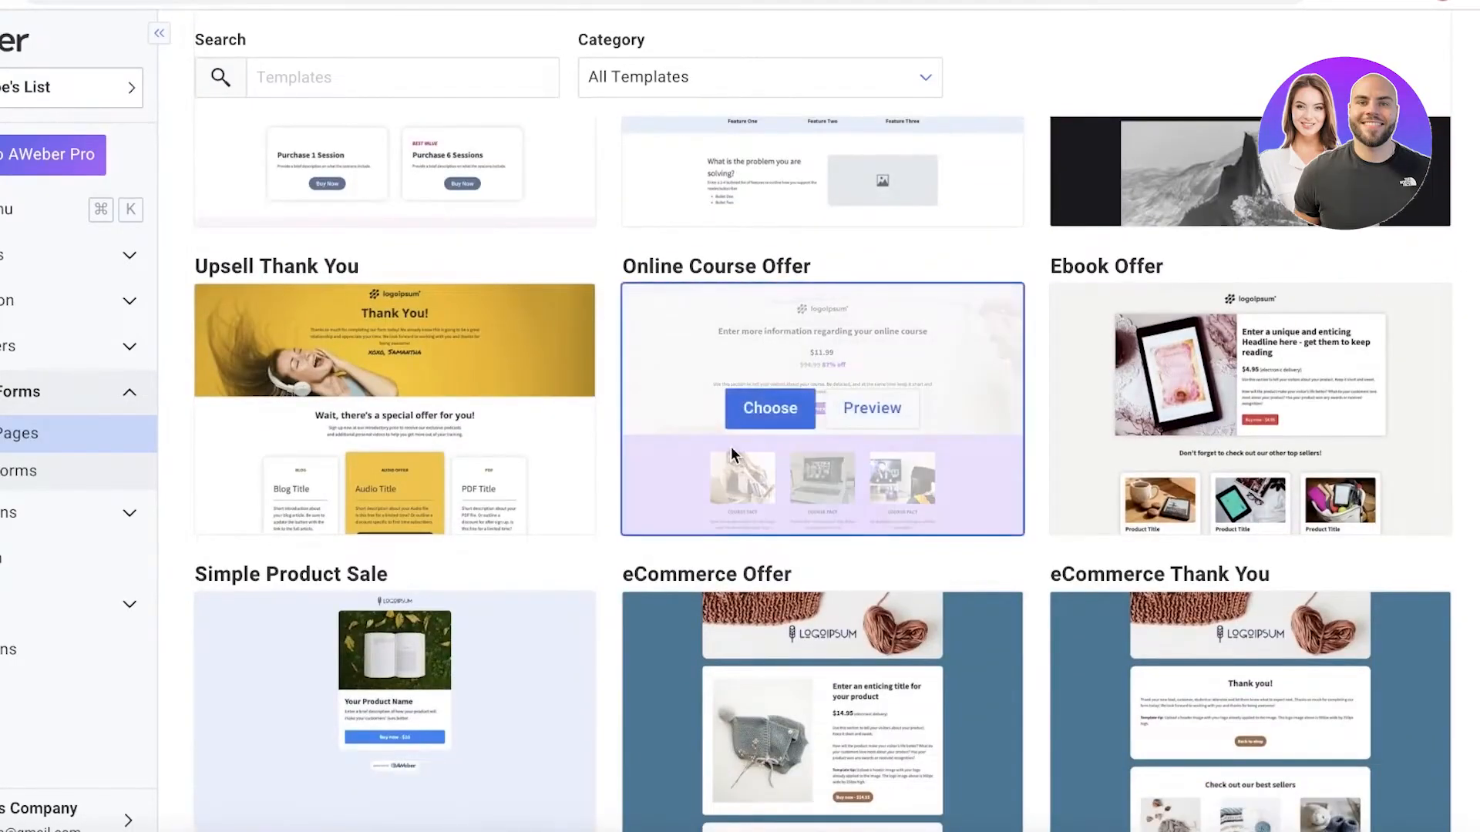
Choose the eCommerce Offer landing page template and look through the other available templates in the gallery.
scroll(761, 348, "down", 5)
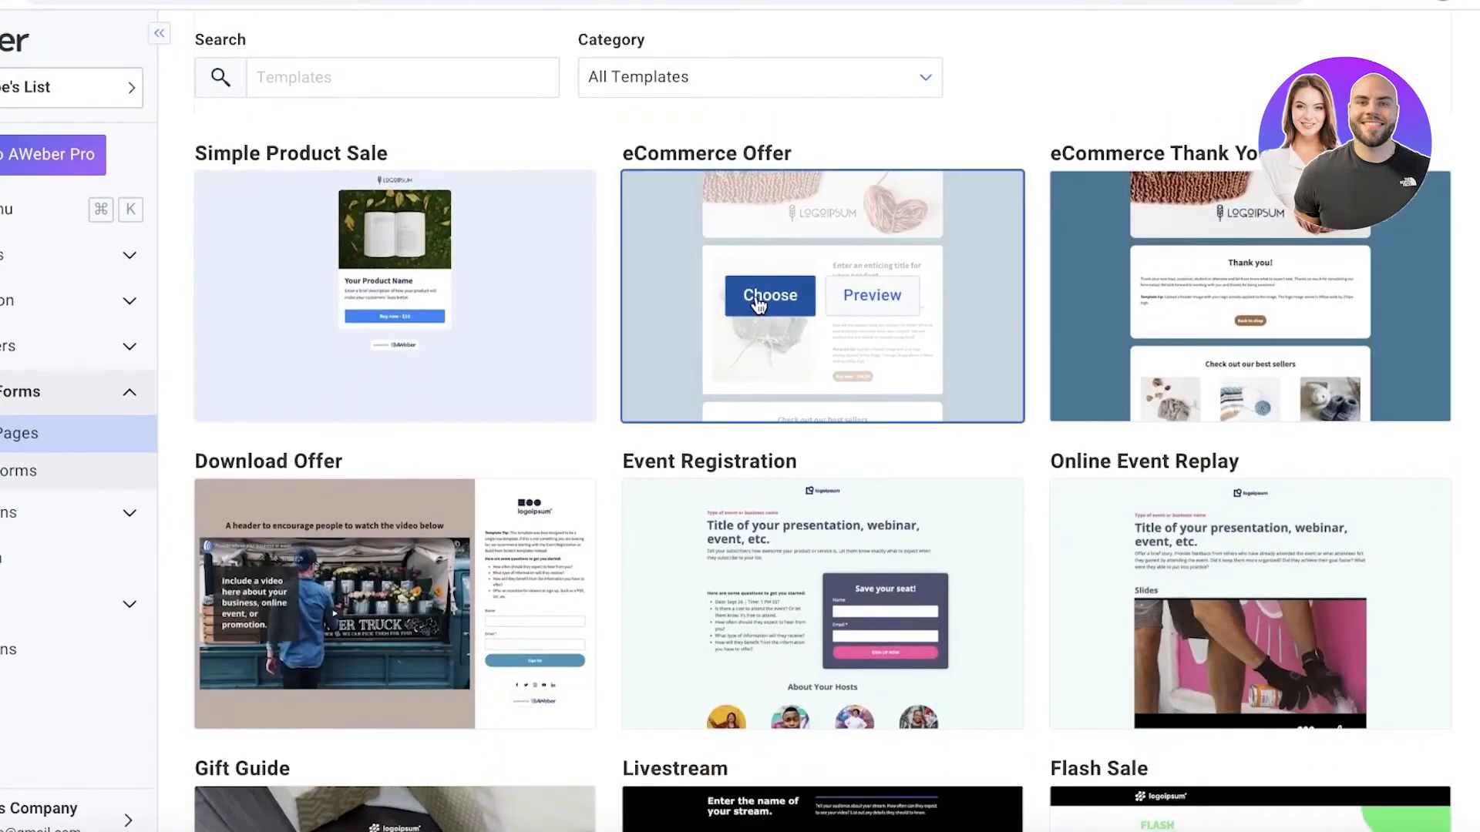
left_click(763, 296)
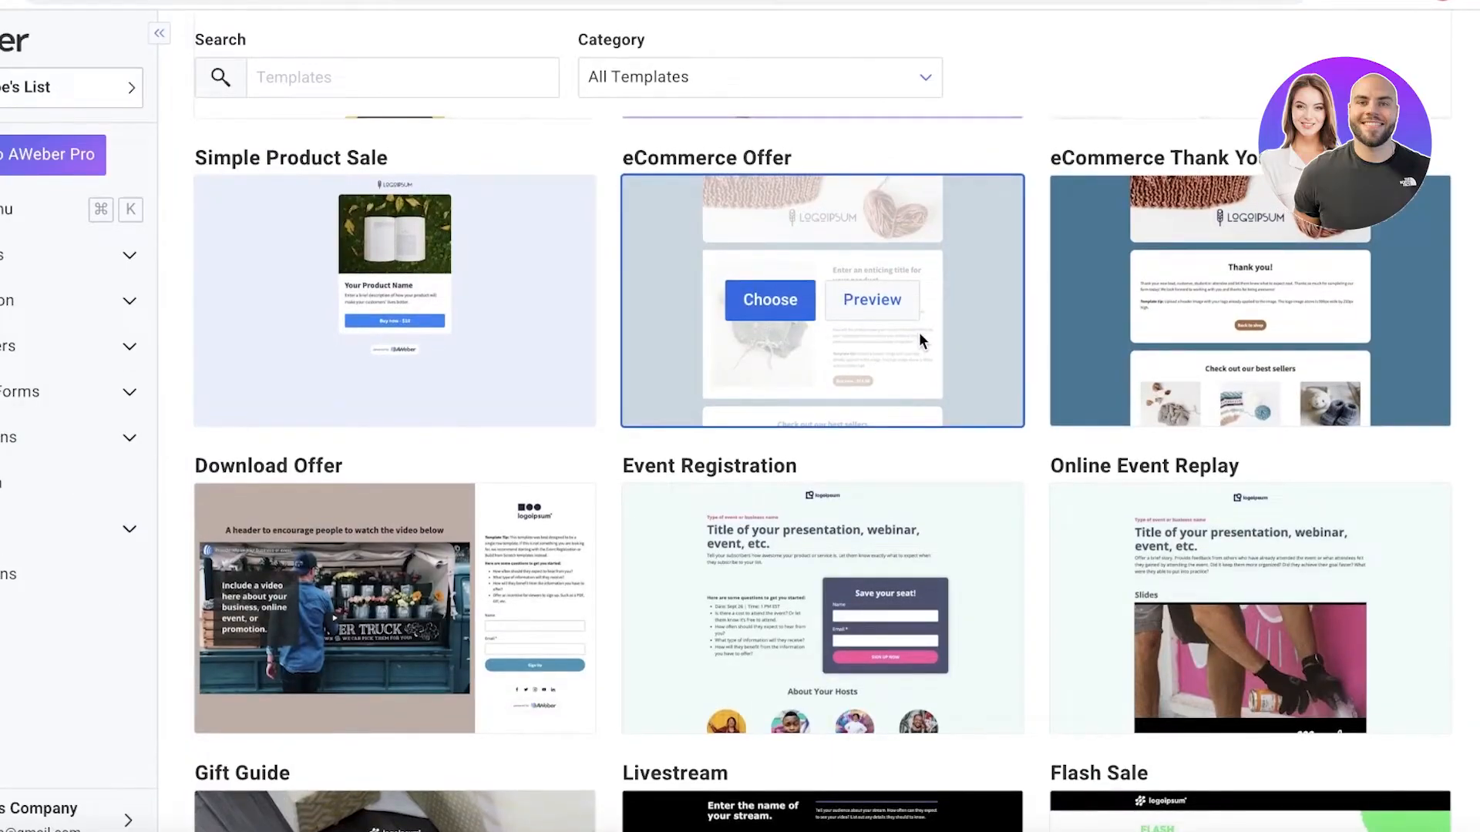
scroll(919, 337, "up", 15)
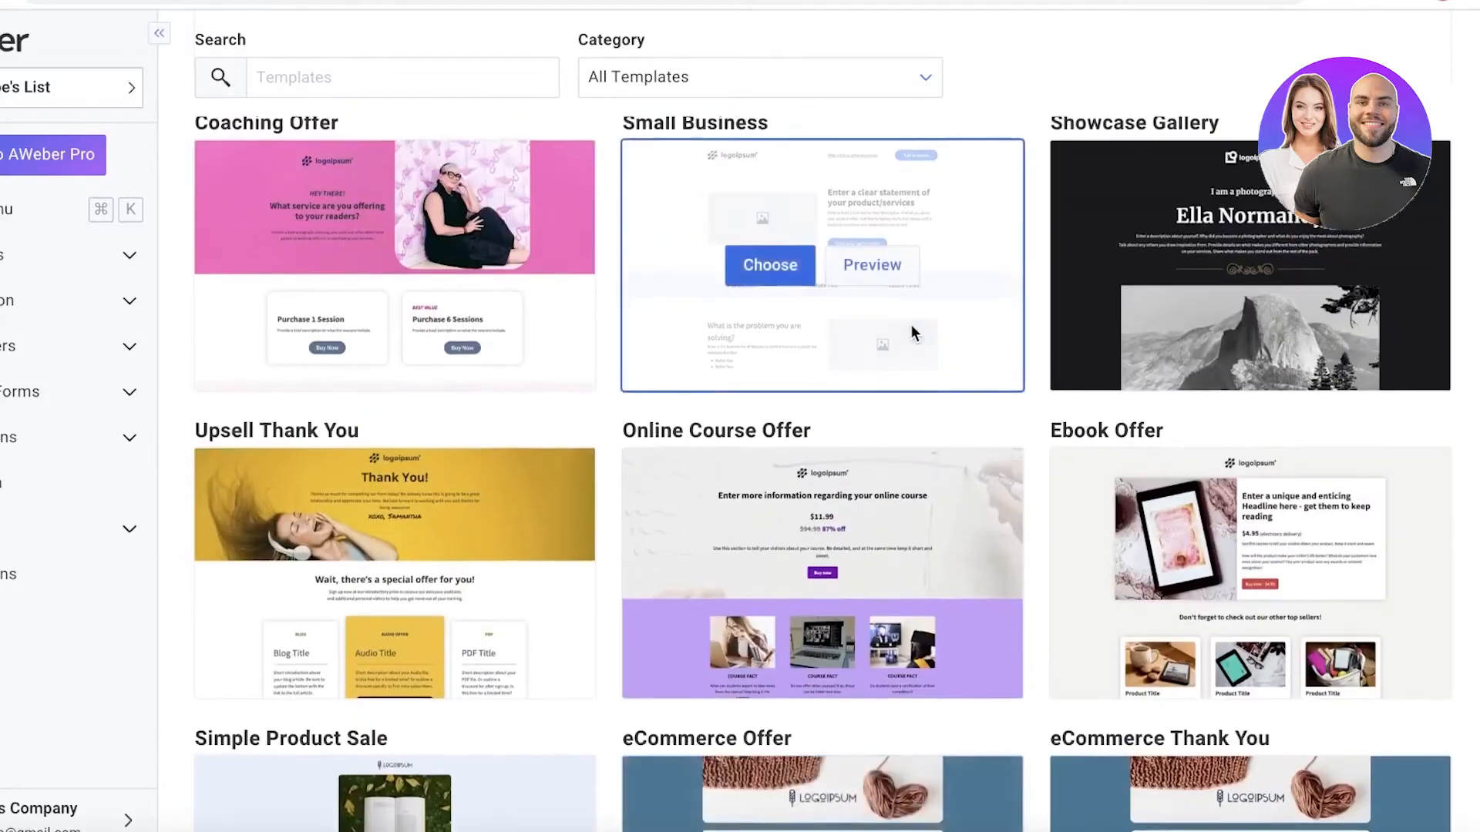
scroll(912, 330, "down", 3)
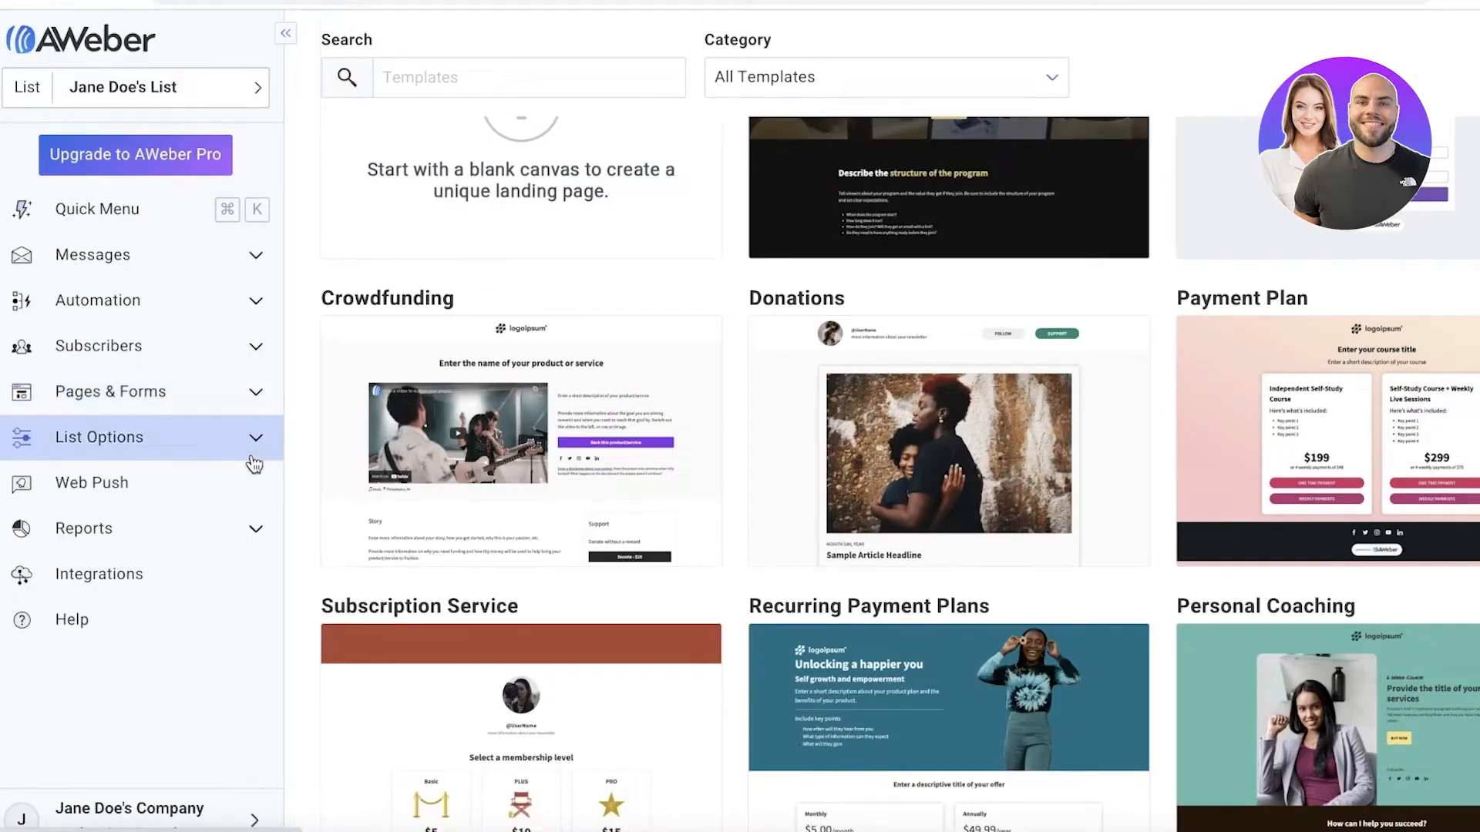
scroll(505, 423, "down", 3)
scroll(504, 414, "up", 3)
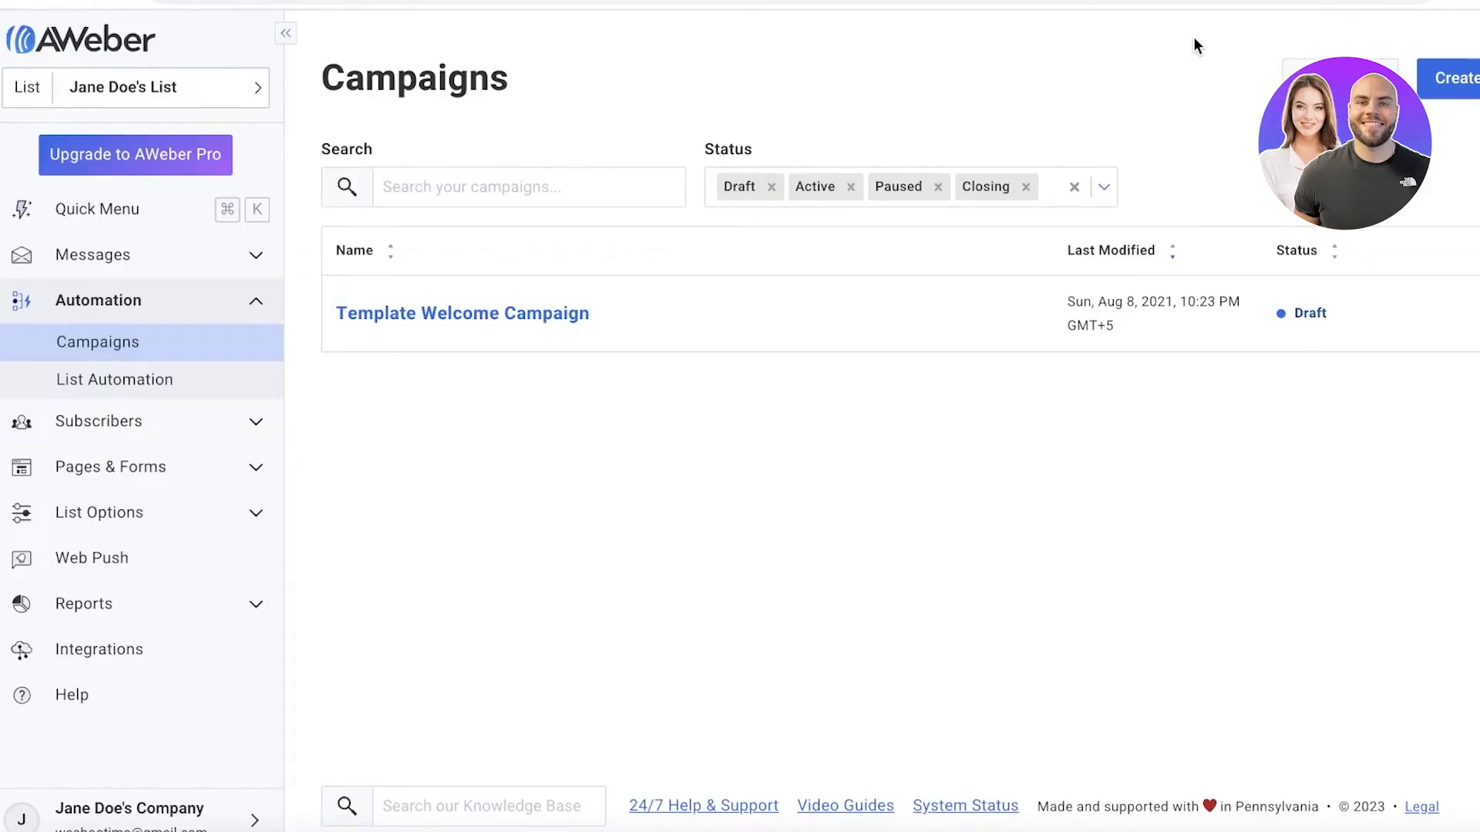
Create a campaign from the Welcome Series template and view the settings of its On Subscribe trigger and first message.
left_click(1449, 78)
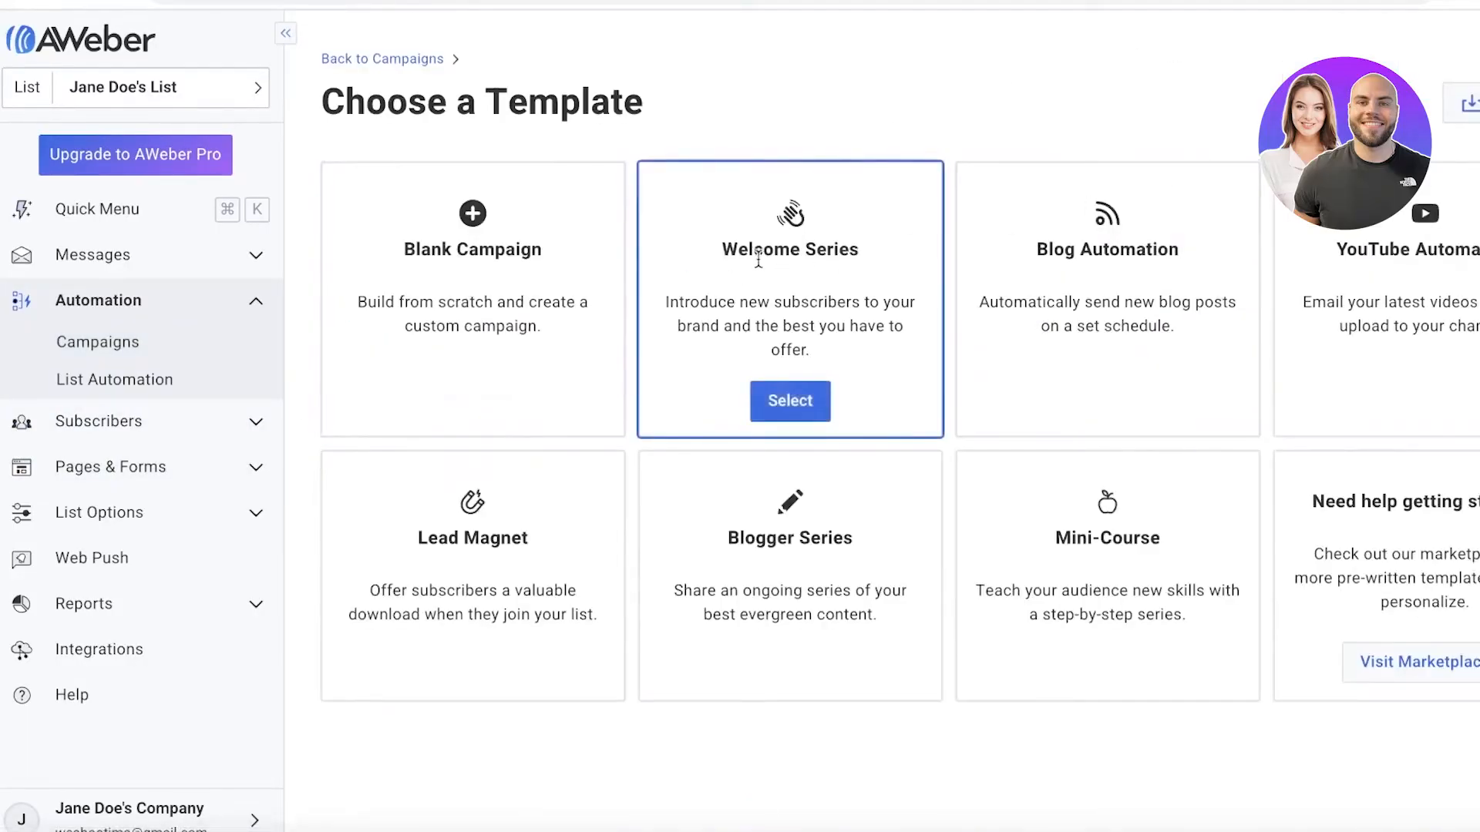
left_click(788, 407)
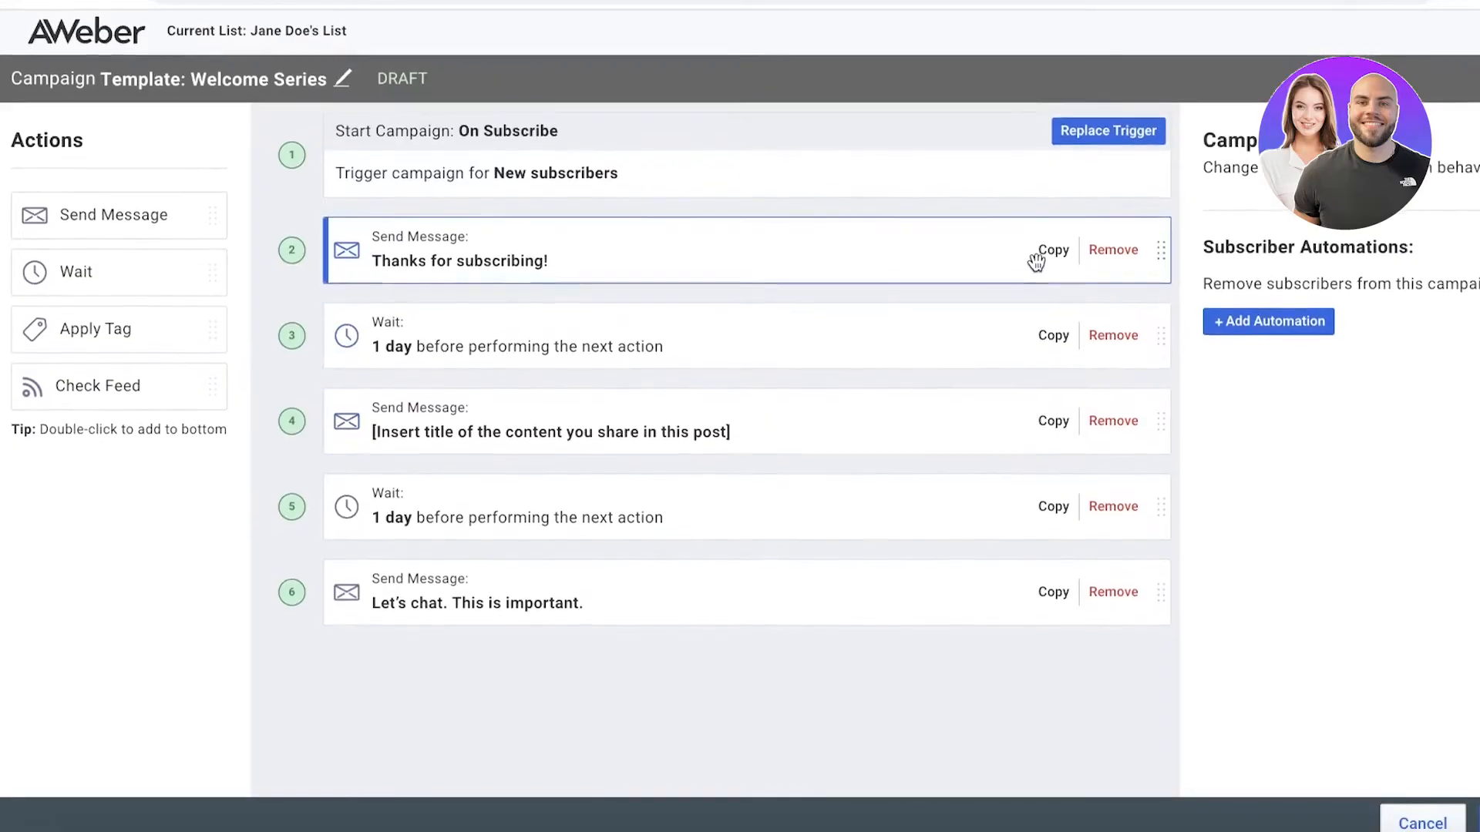
left_click(769, 154)
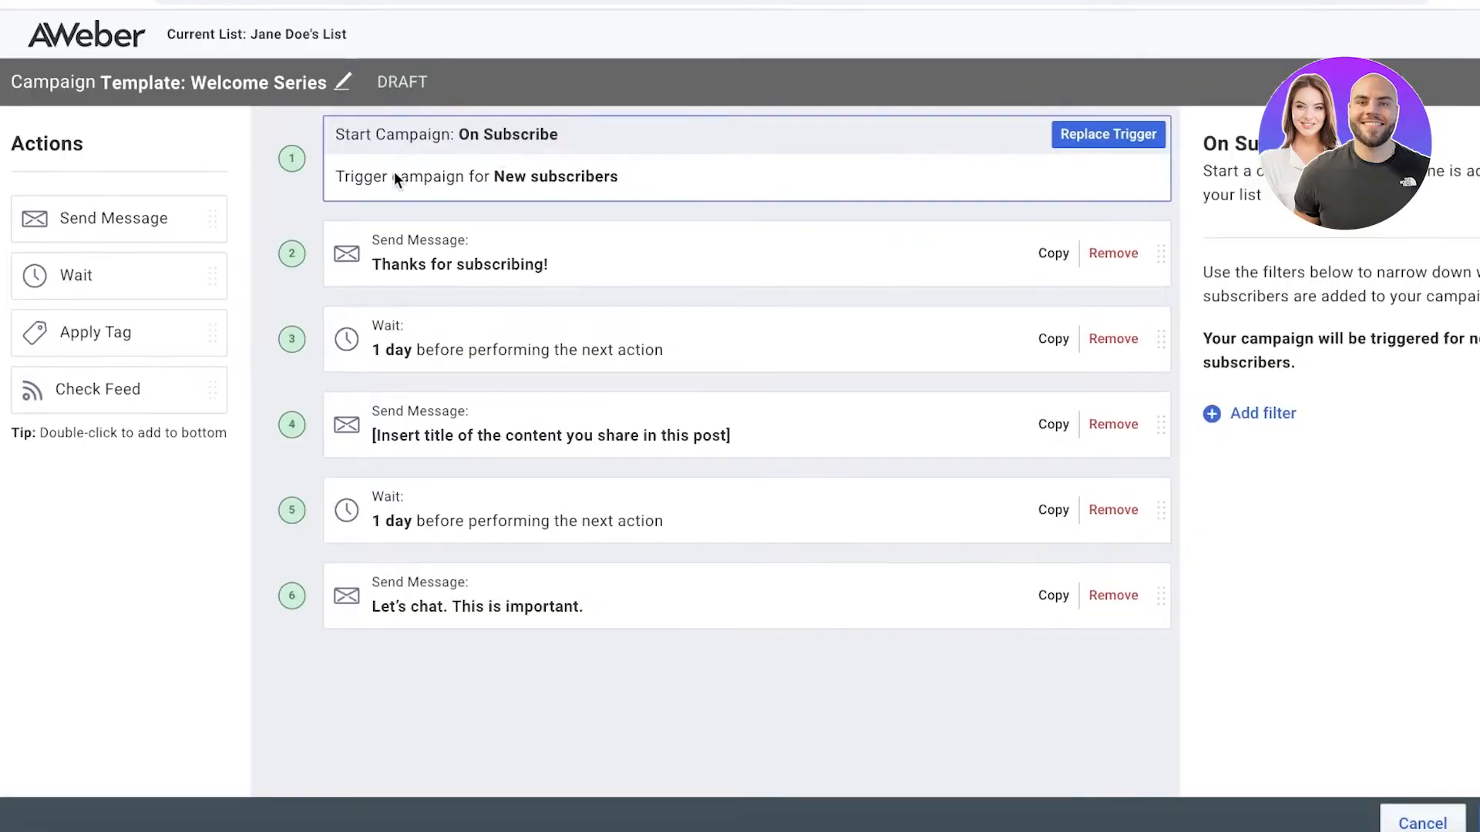
left_click(410, 258)
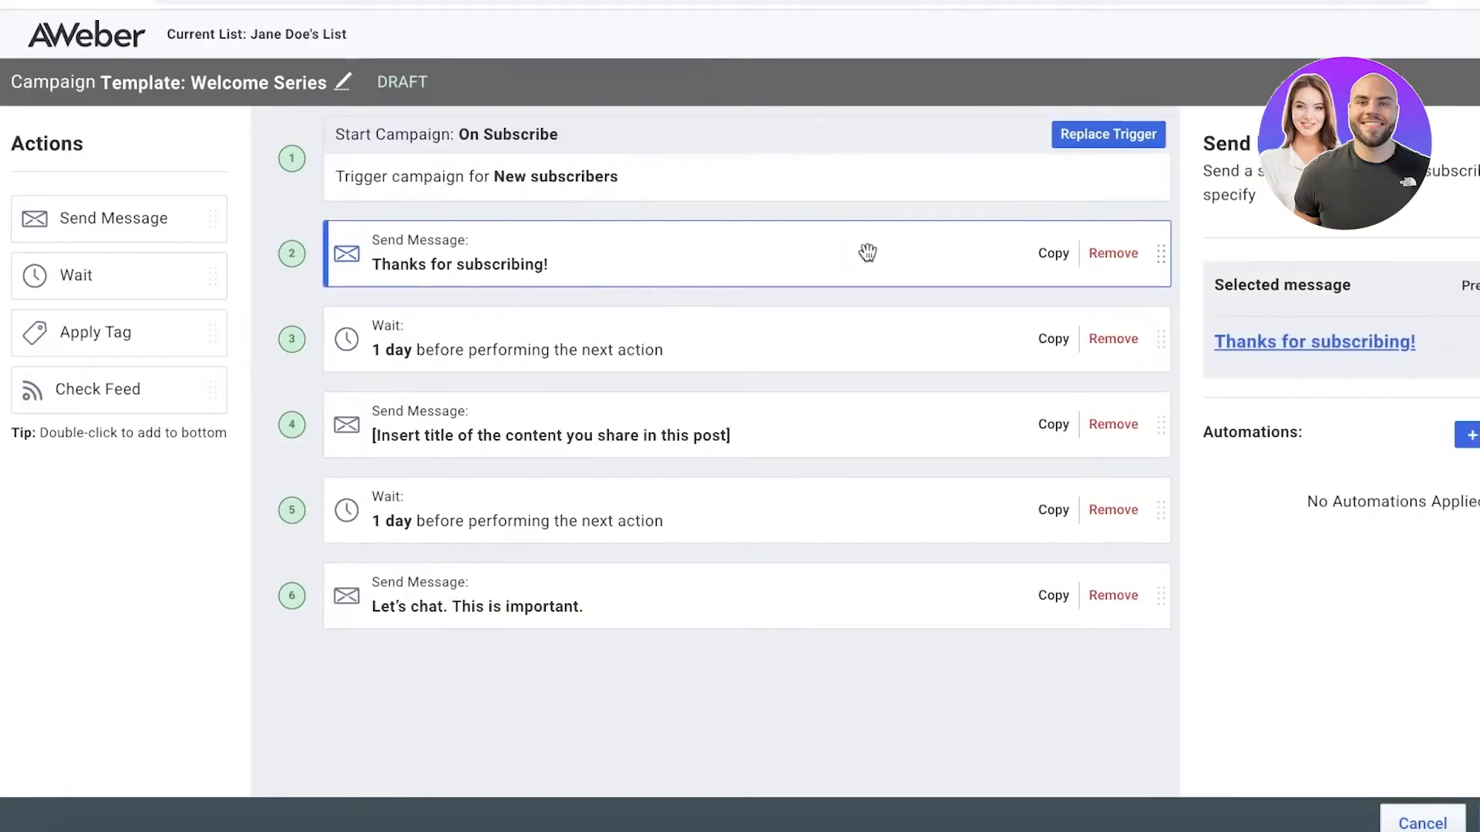
scroll(1233, 413, "right", 3)
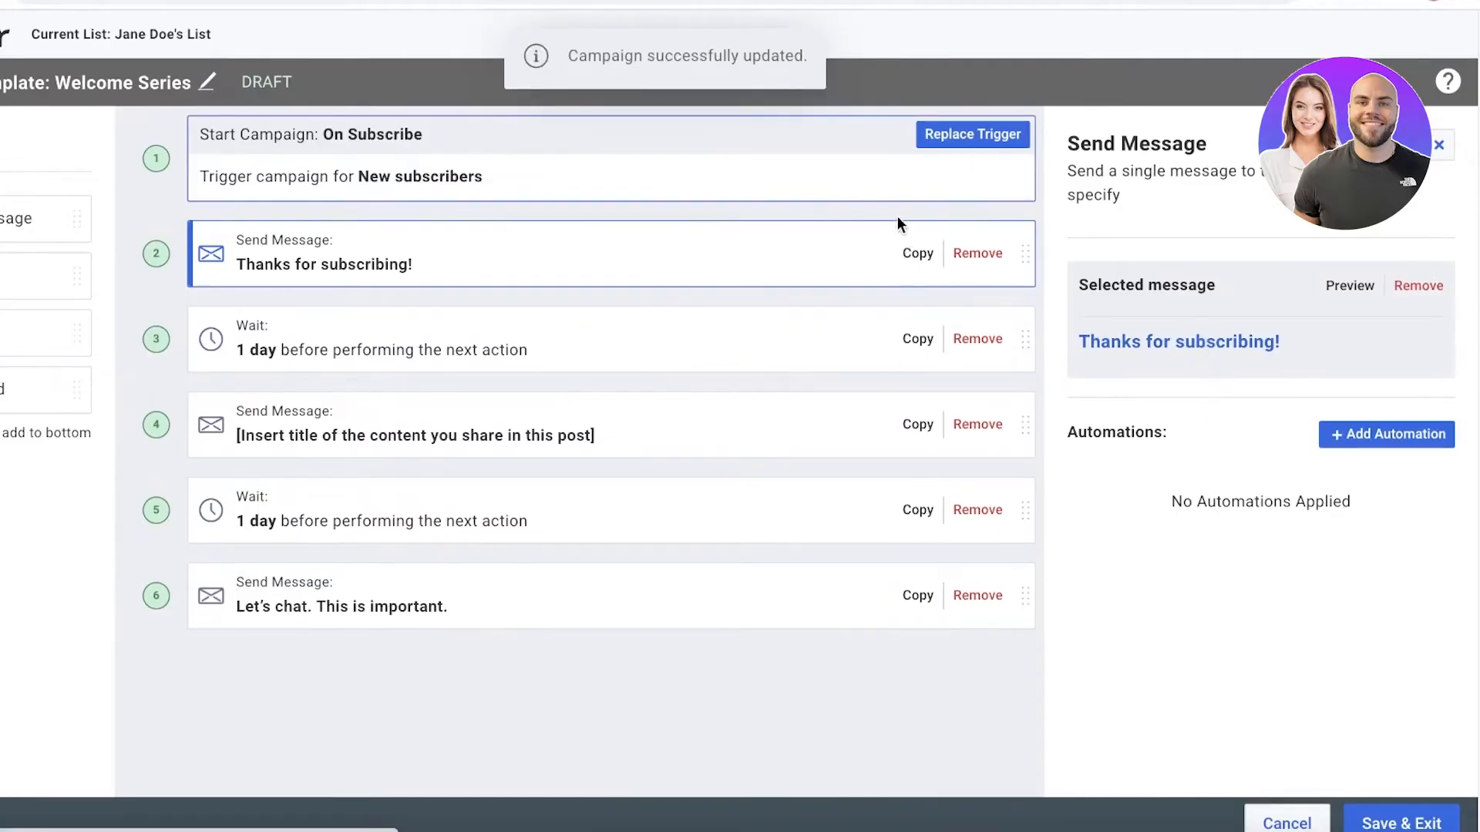
Open the campaign's "Thanks for subscribing!" message for editing and read through its body.
left_click(974, 136)
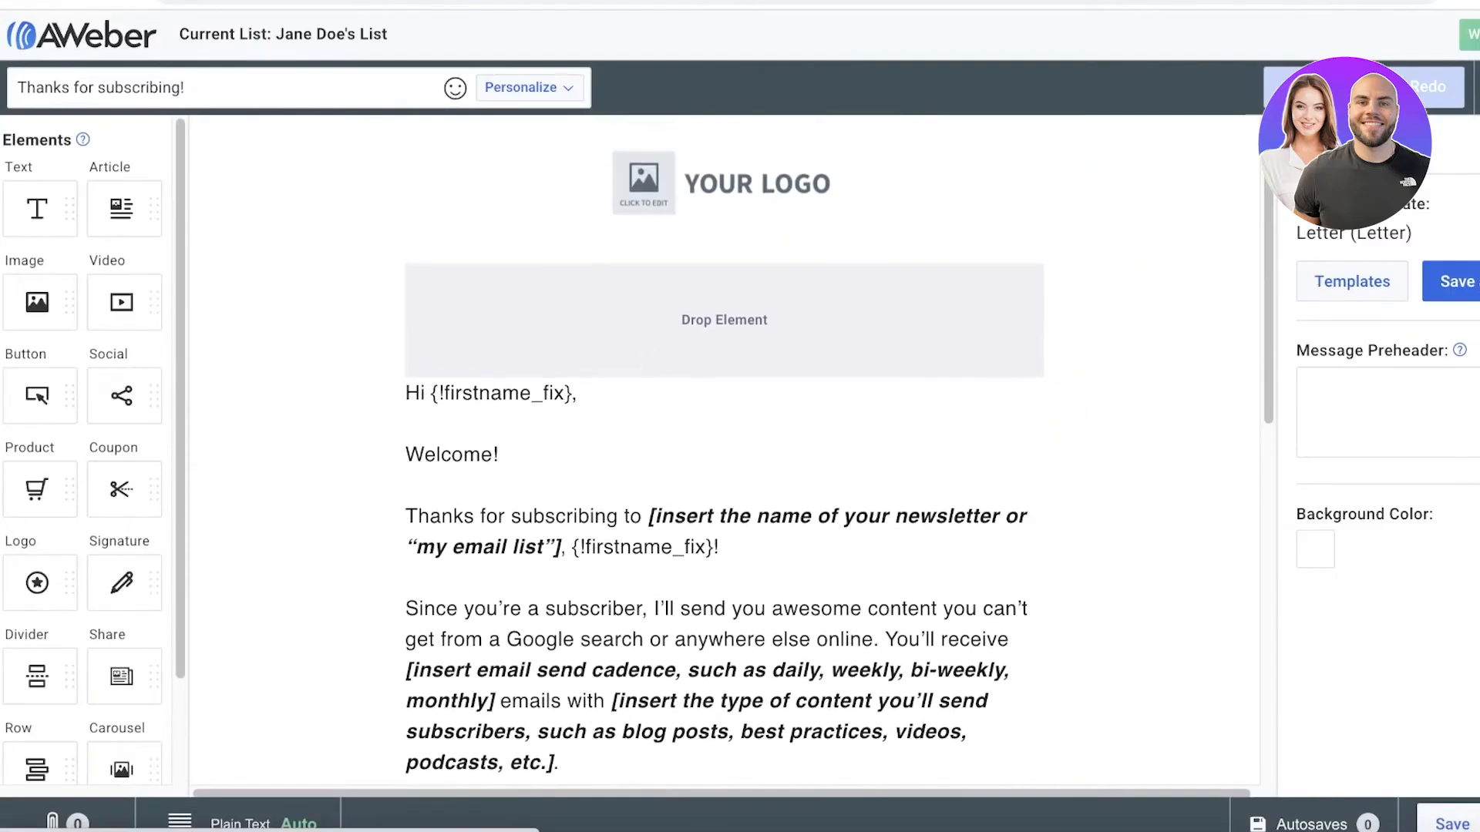
scroll(982, 316, "down", 8)
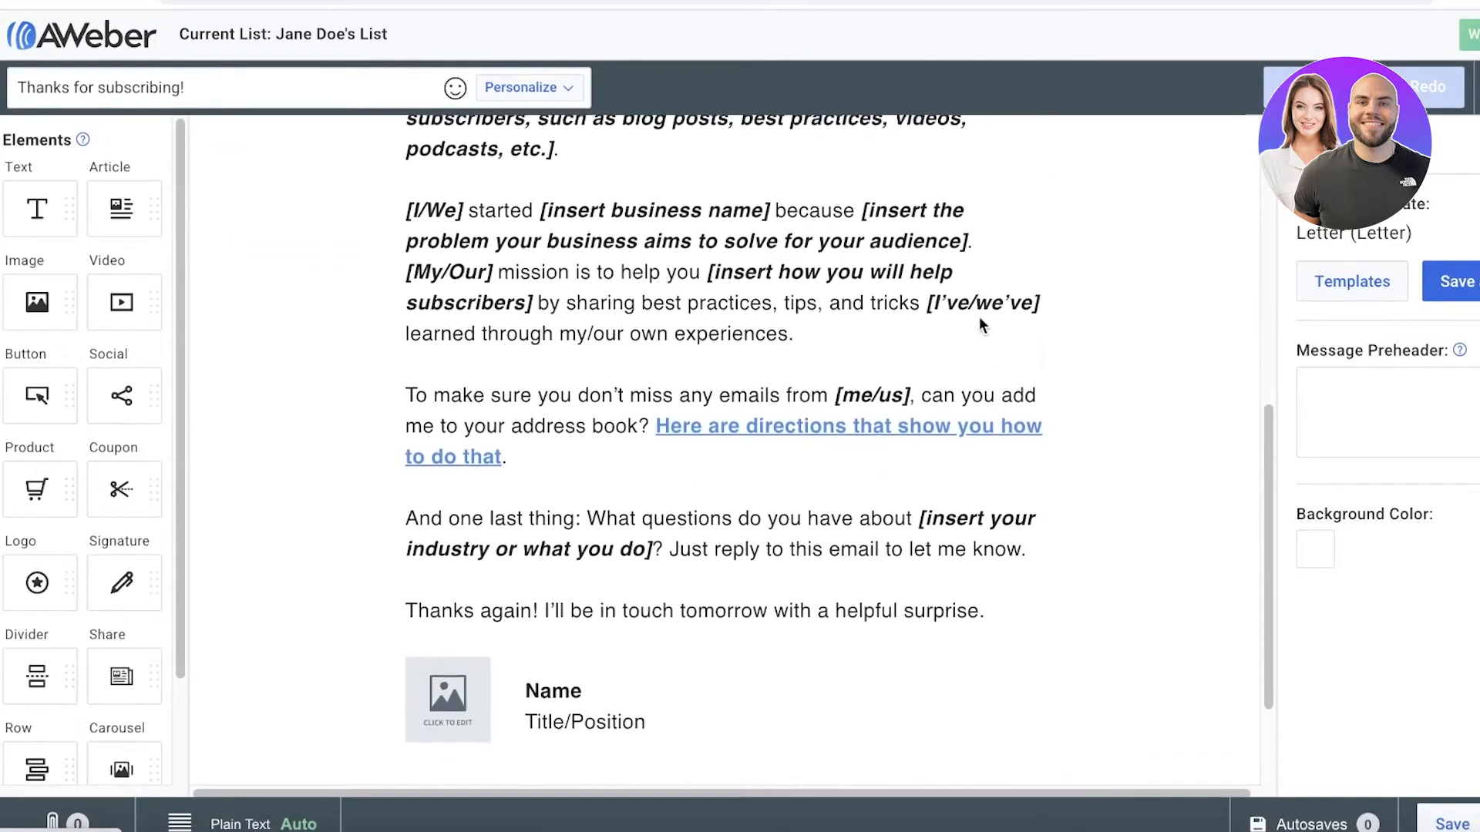
scroll(691, 504, "up", 8)
scroll(690, 500, "up", 1)
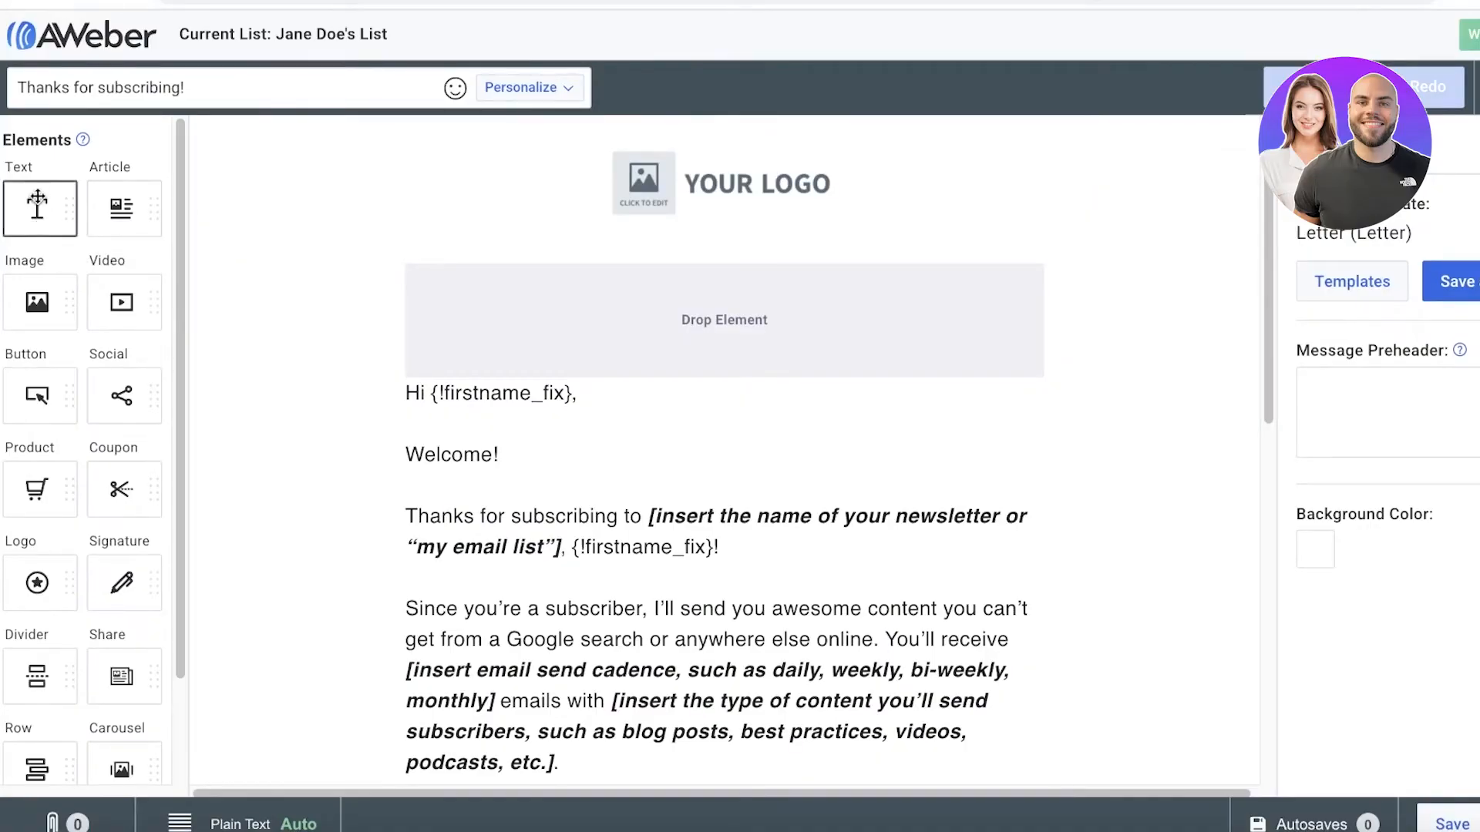
left_click_drag(39, 215, 494, 445)
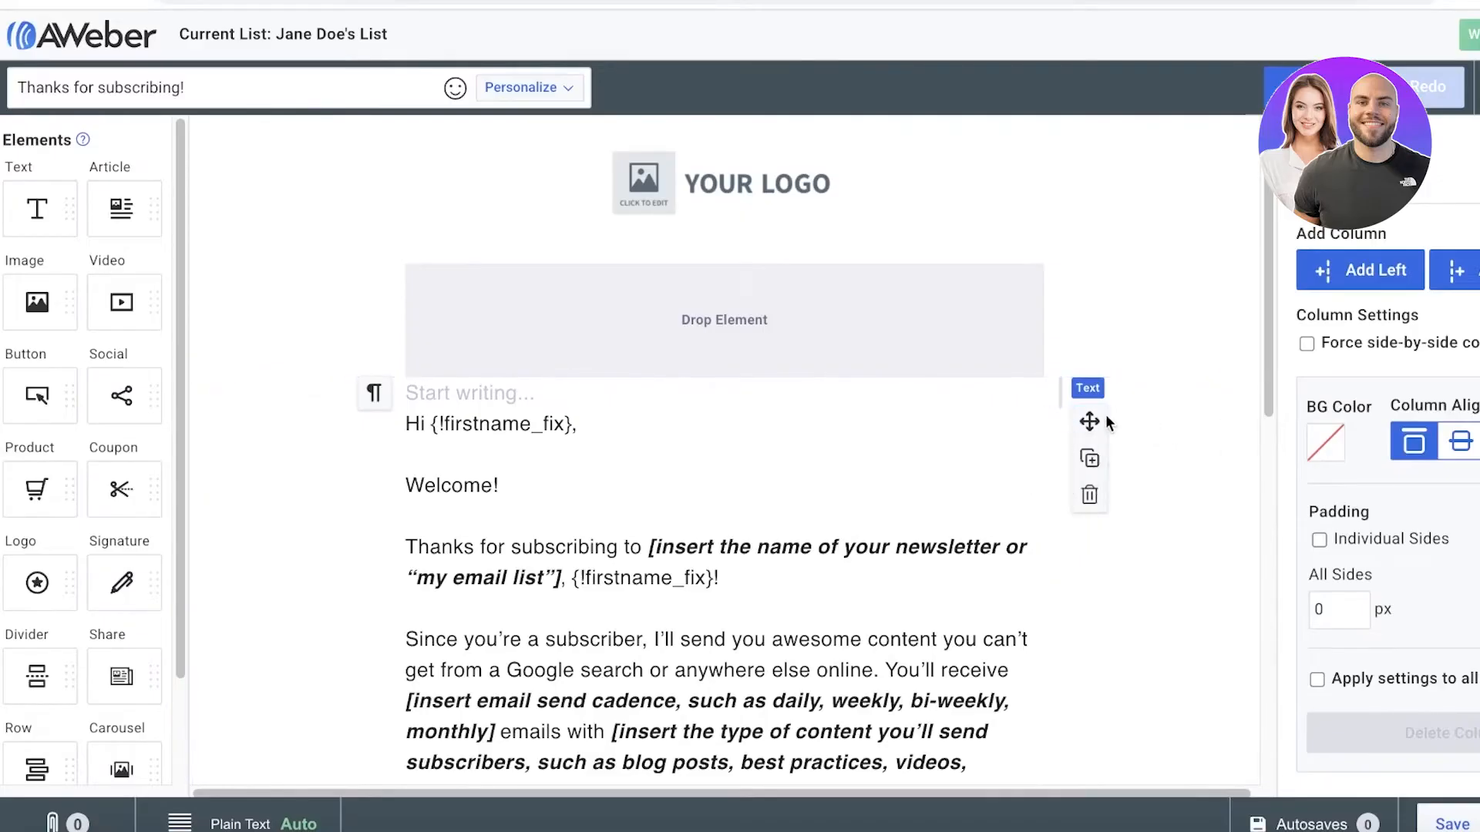
left_click(1089, 494)
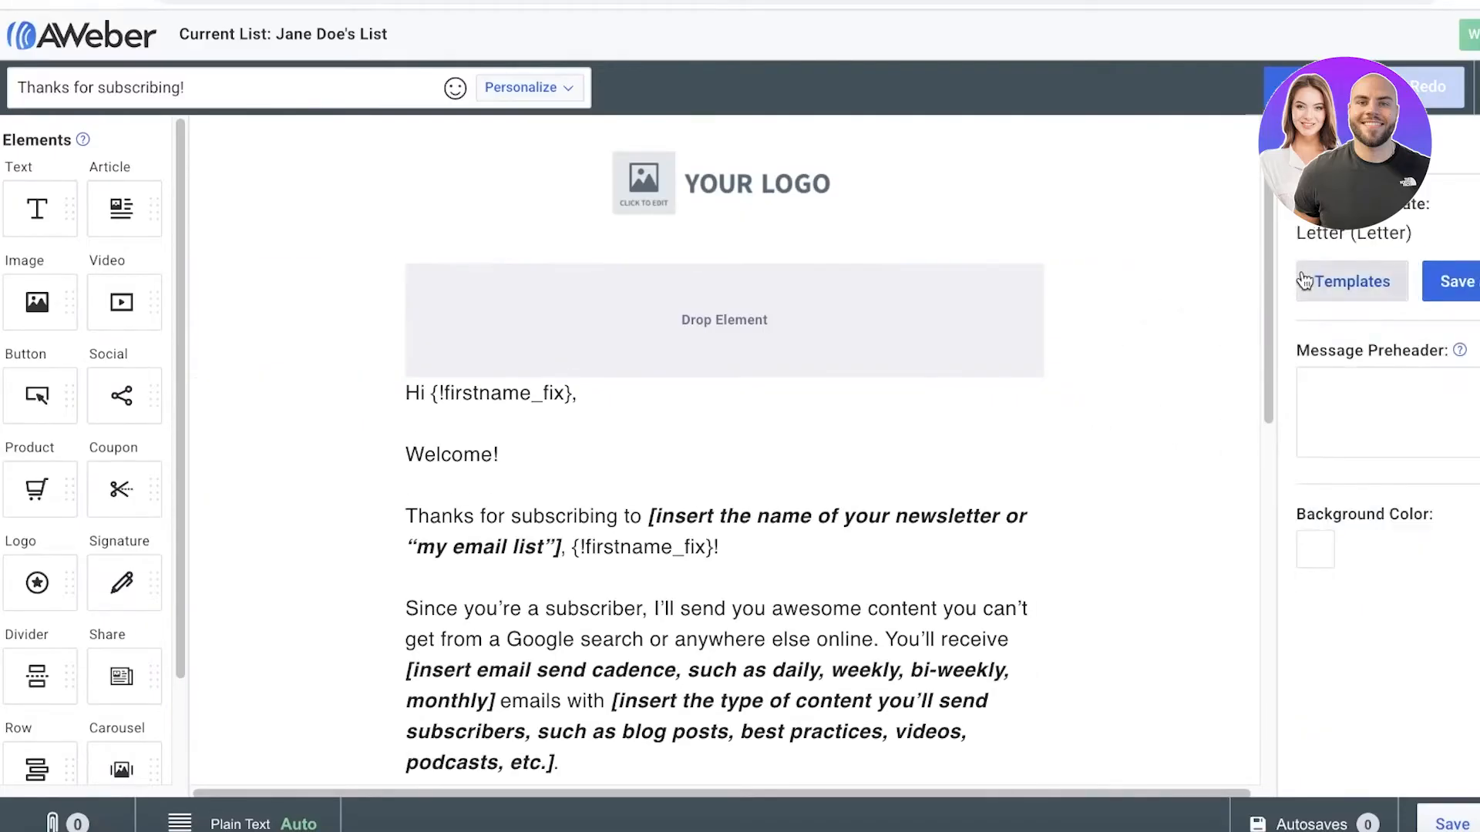
left_click(822, 312)
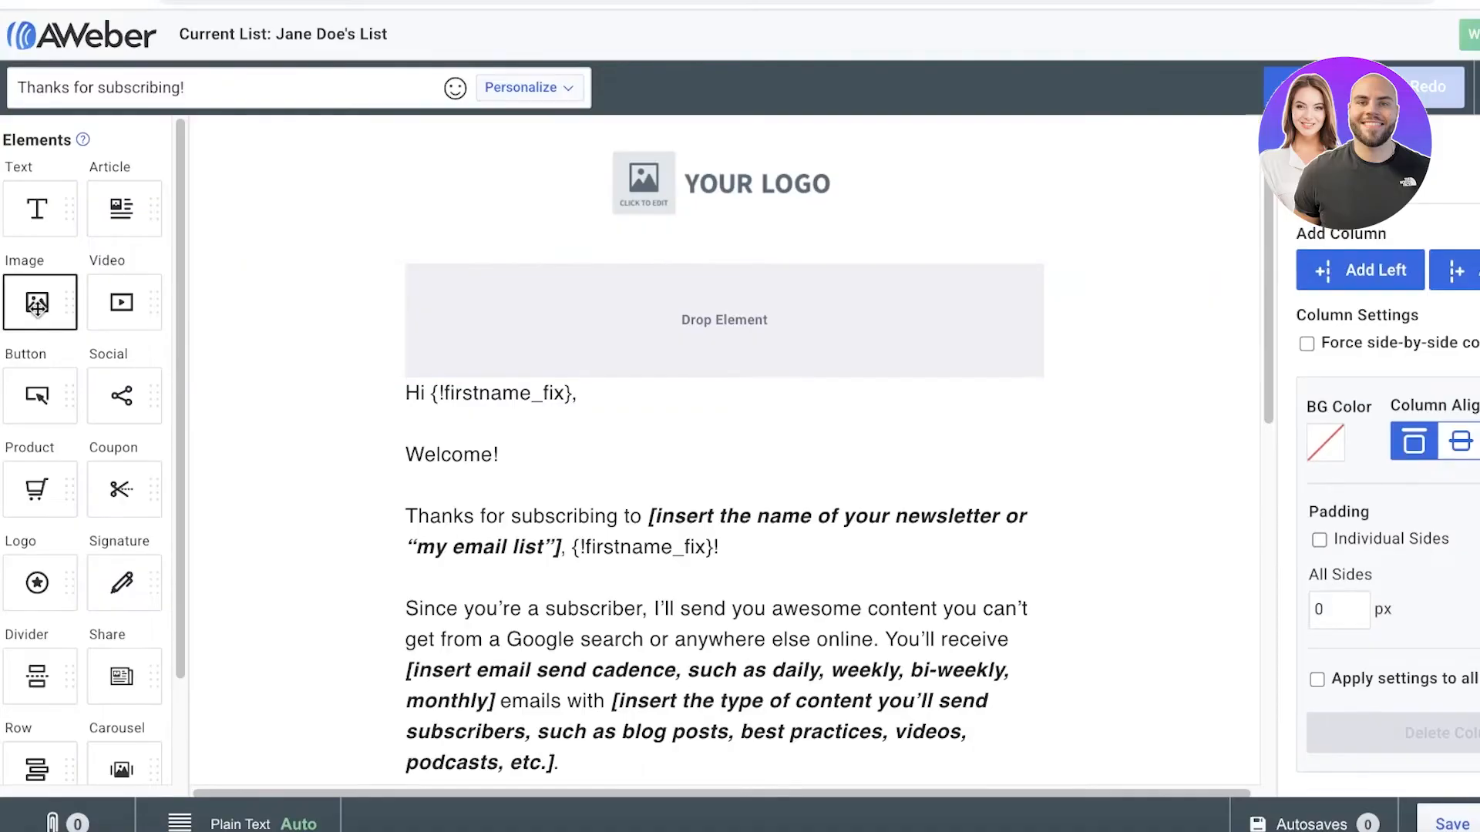
Insert an image element in the empty area between the logo and the greeting, and look over its image settings.
left_click_drag(37, 305, 724, 314)
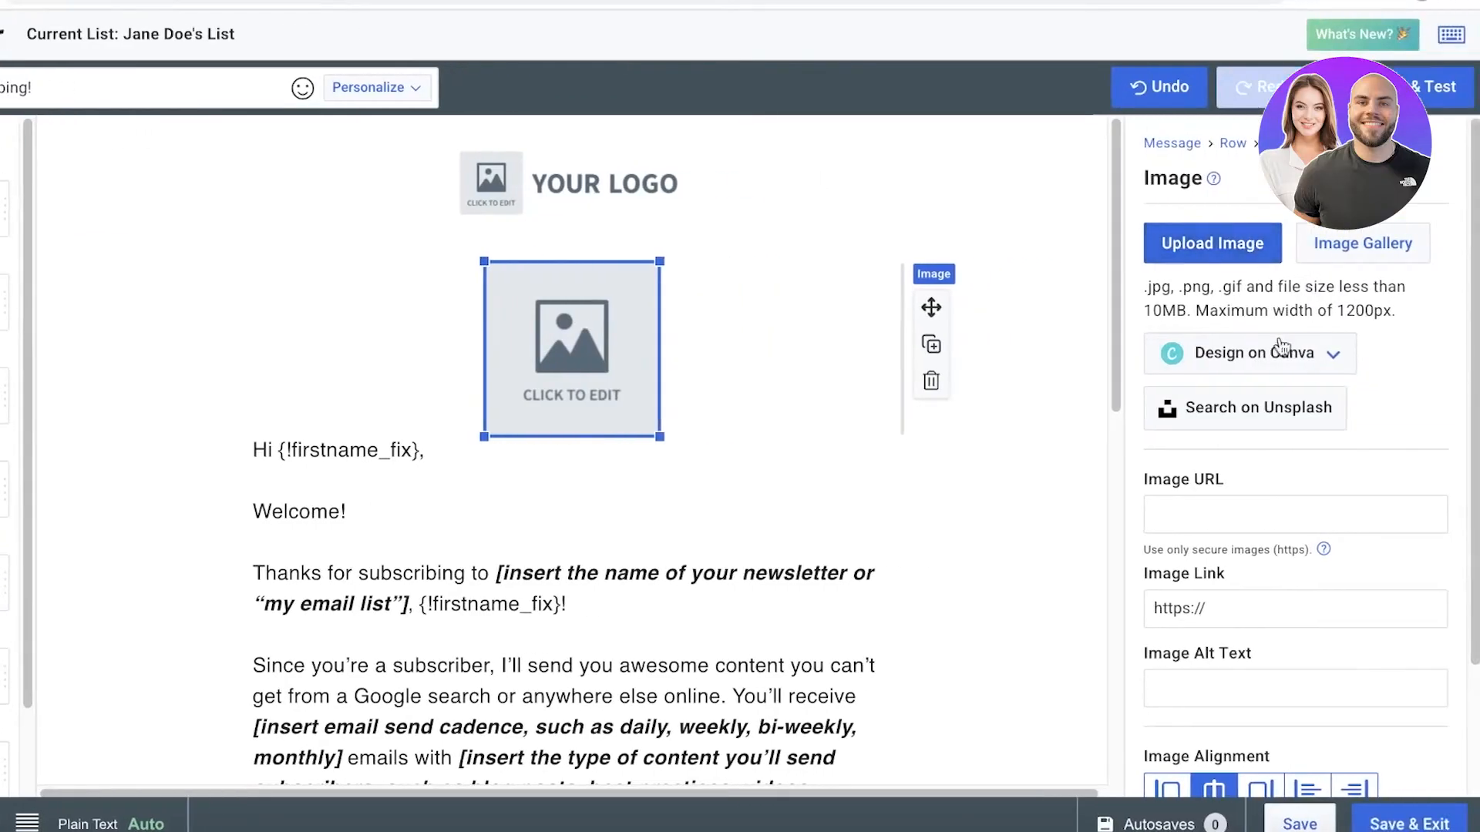
scroll(1238, 287, "down", 1)
scroll(1283, 307, "up", 1)
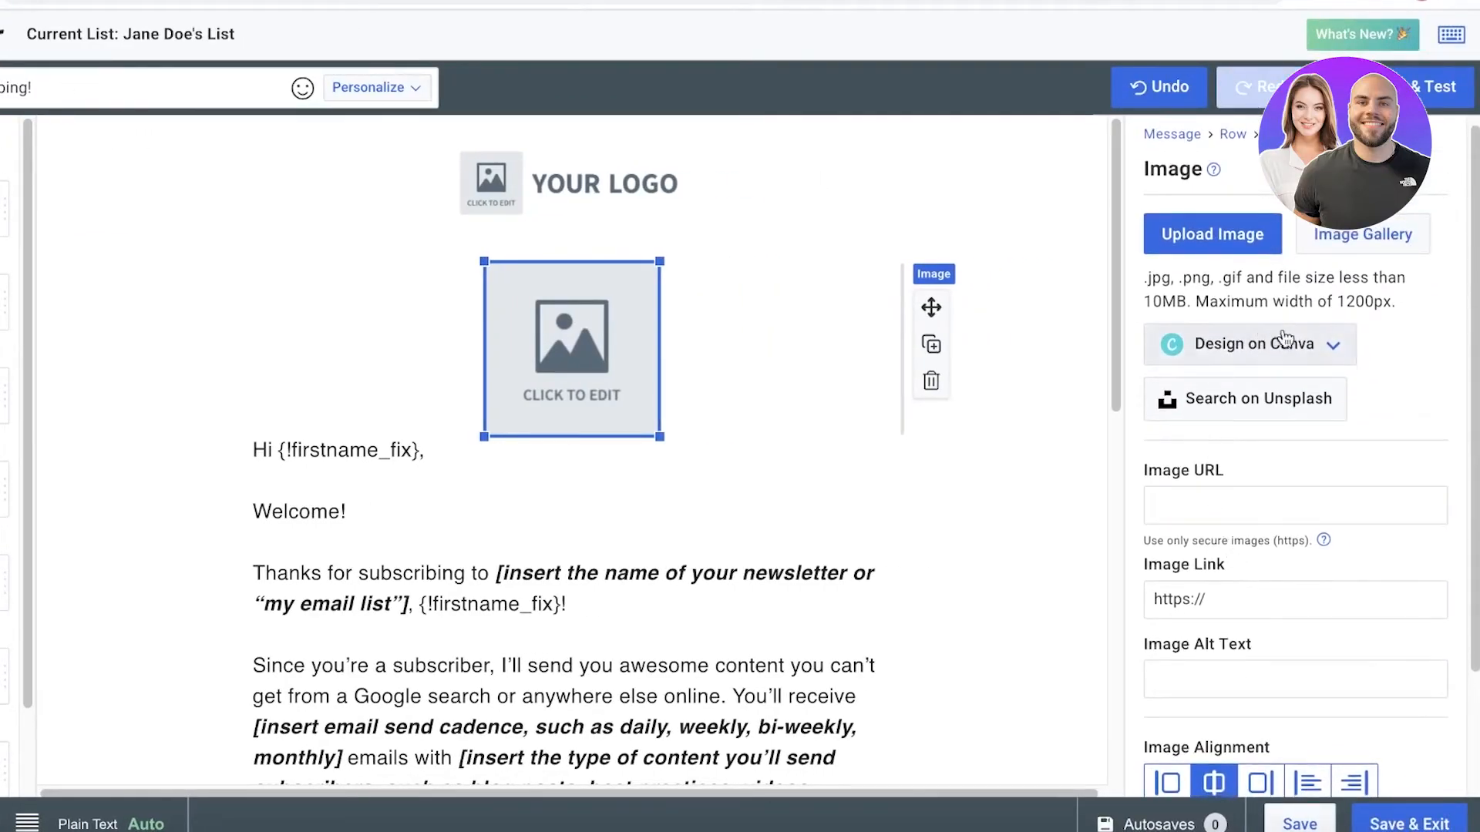
scroll(1307, 372, "down", 3)
scroll(1306, 373, "up", 3)
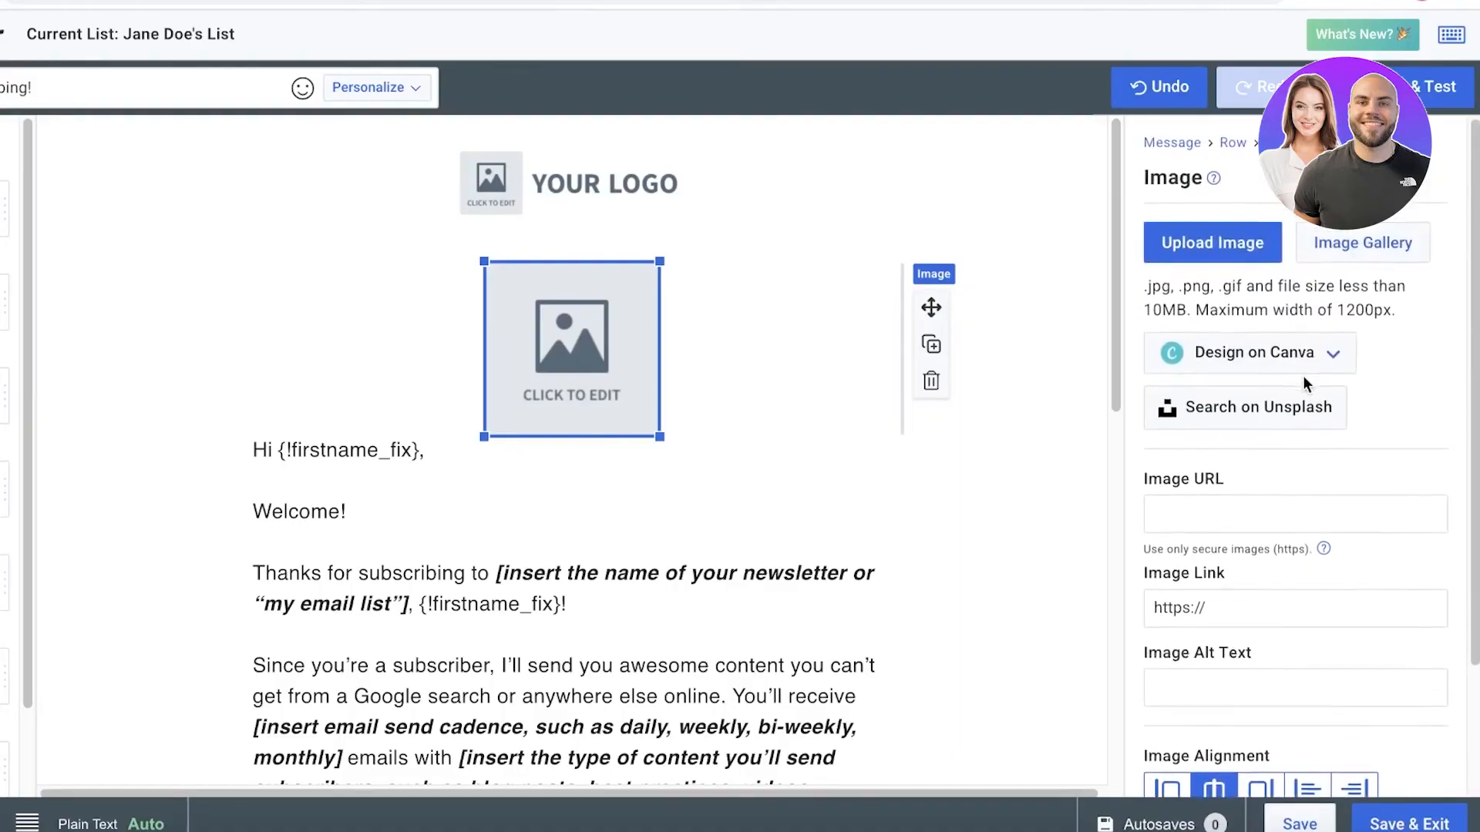
Fill the image element with the stock gallery photo of a couple looking at building plans.
left_click(1311, 256)
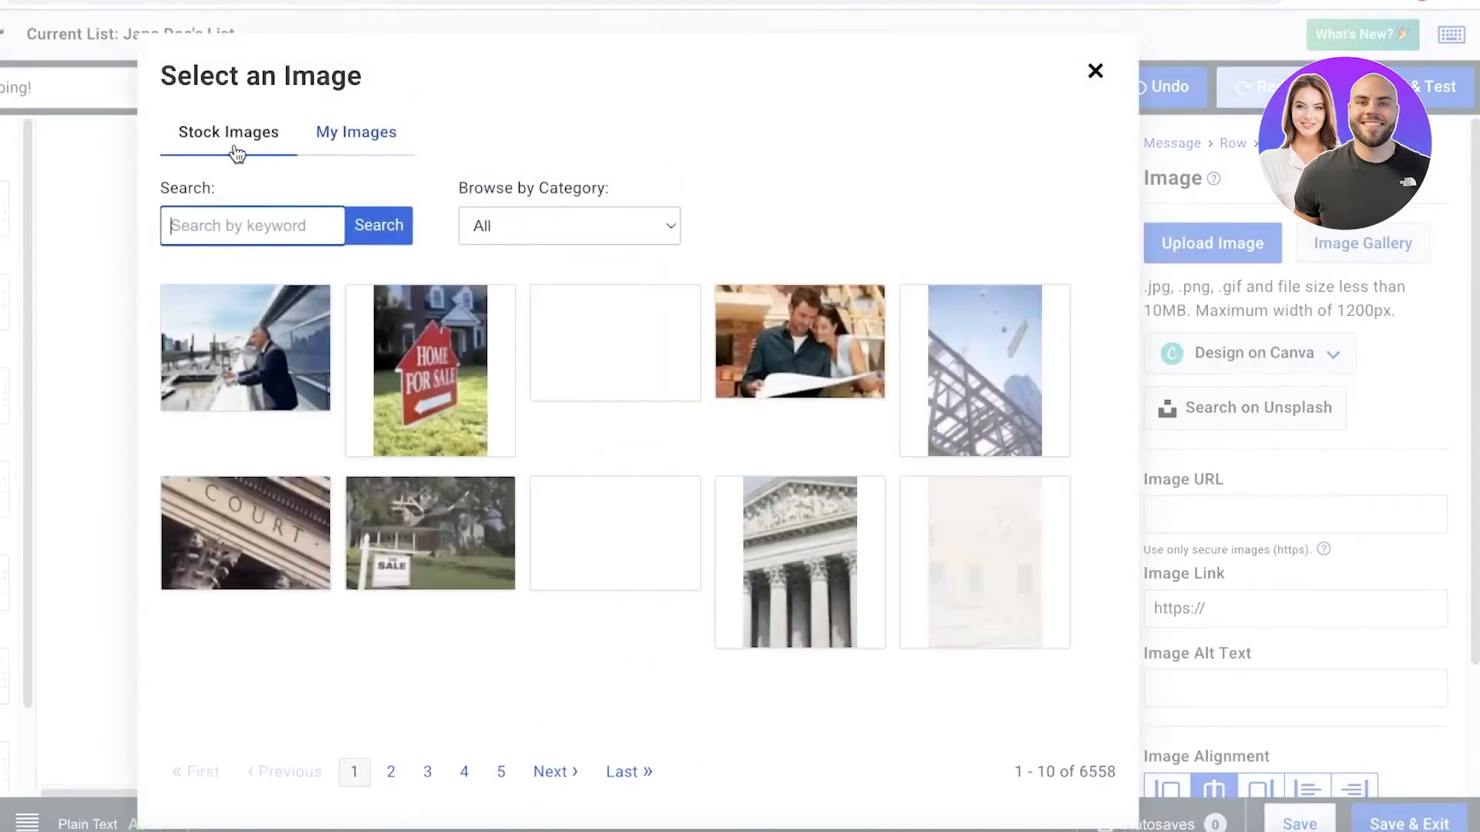
left_click(879, 420)
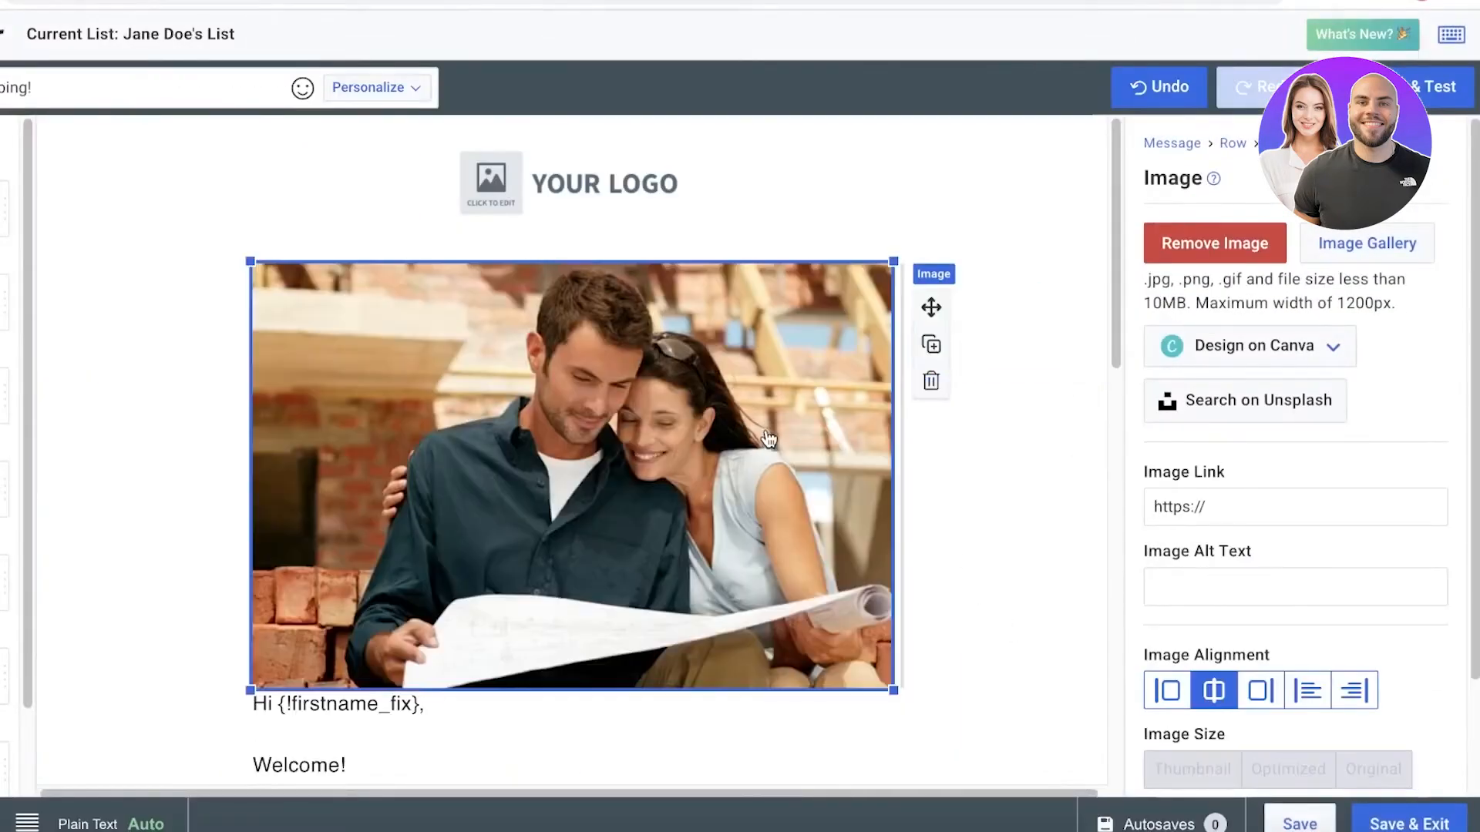
scroll(767, 436, "down", 8)
scroll(767, 437, "up", 8)
scroll(759, 441, "down", 13)
scroll(757, 441, "up", 13)
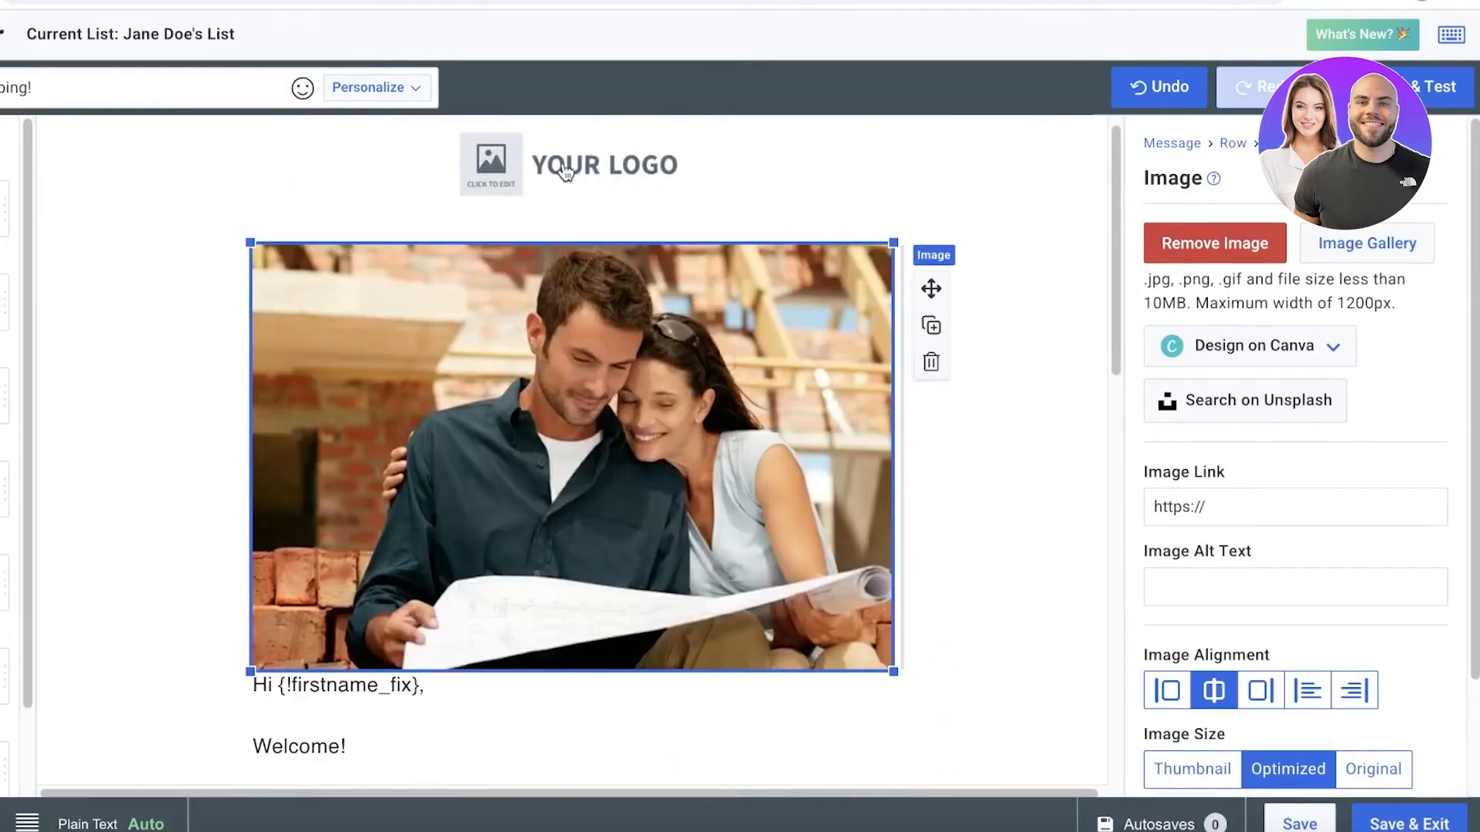
Delete the logo placeholder and put a text element in its place above the photo.
left_click(615, 174)
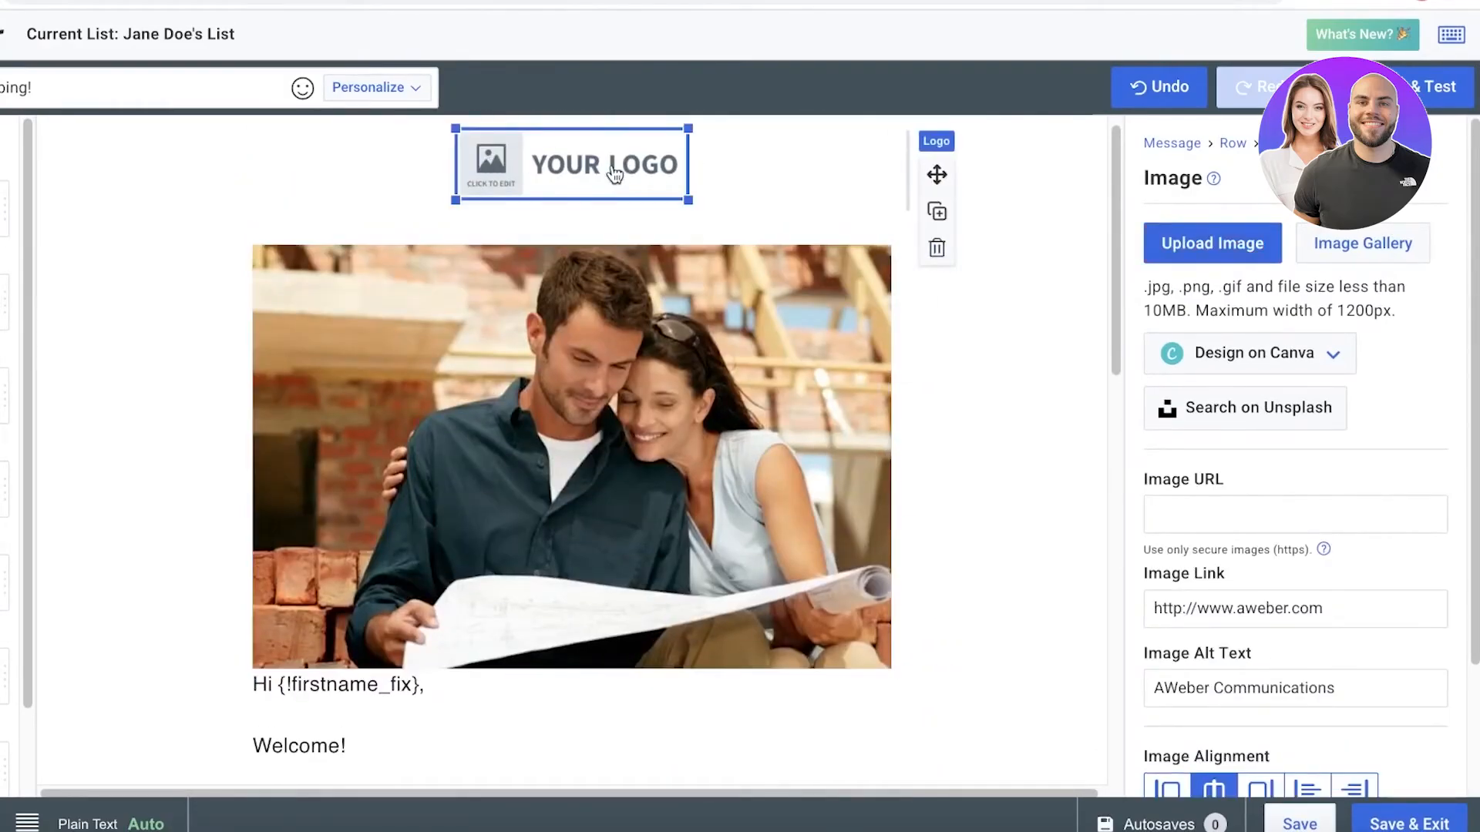
left_click(937, 247)
left_click_drag(7, 209, 571, 189)
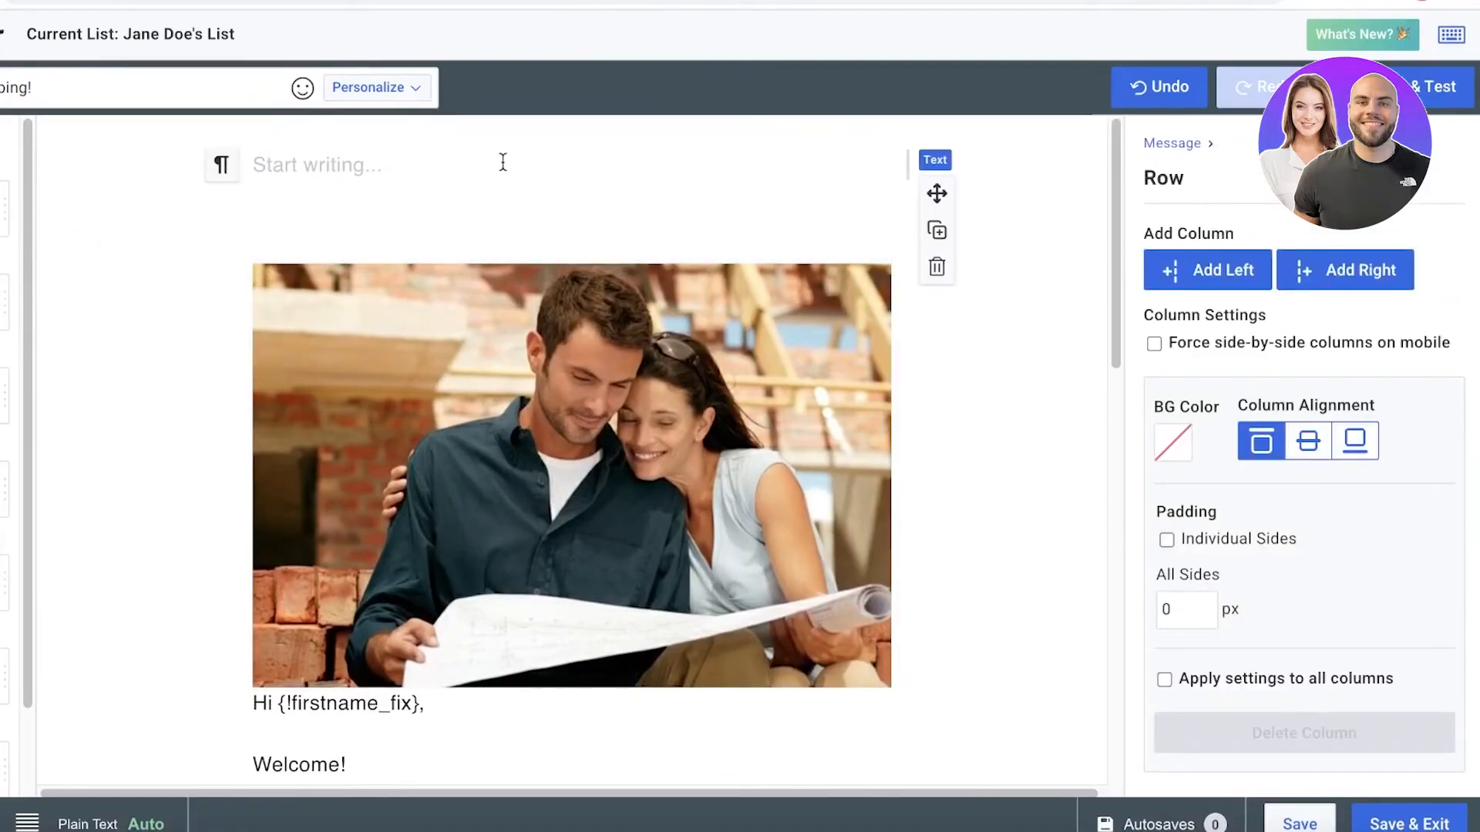
Set the new text element's column alignment to middle and try individual-side padding before reverting to all sides.
left_click(1308, 441)
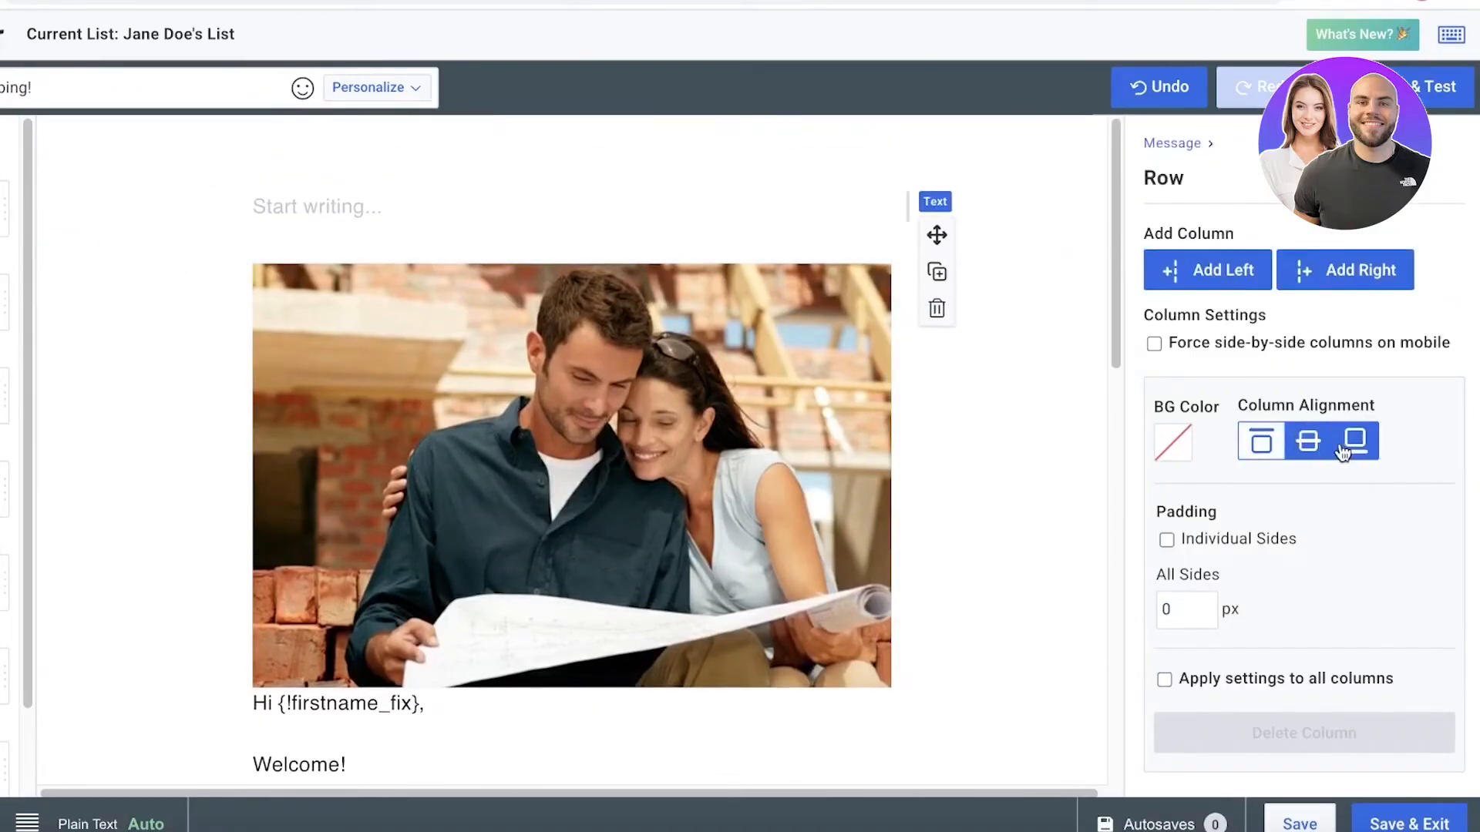
left_click(1199, 538)
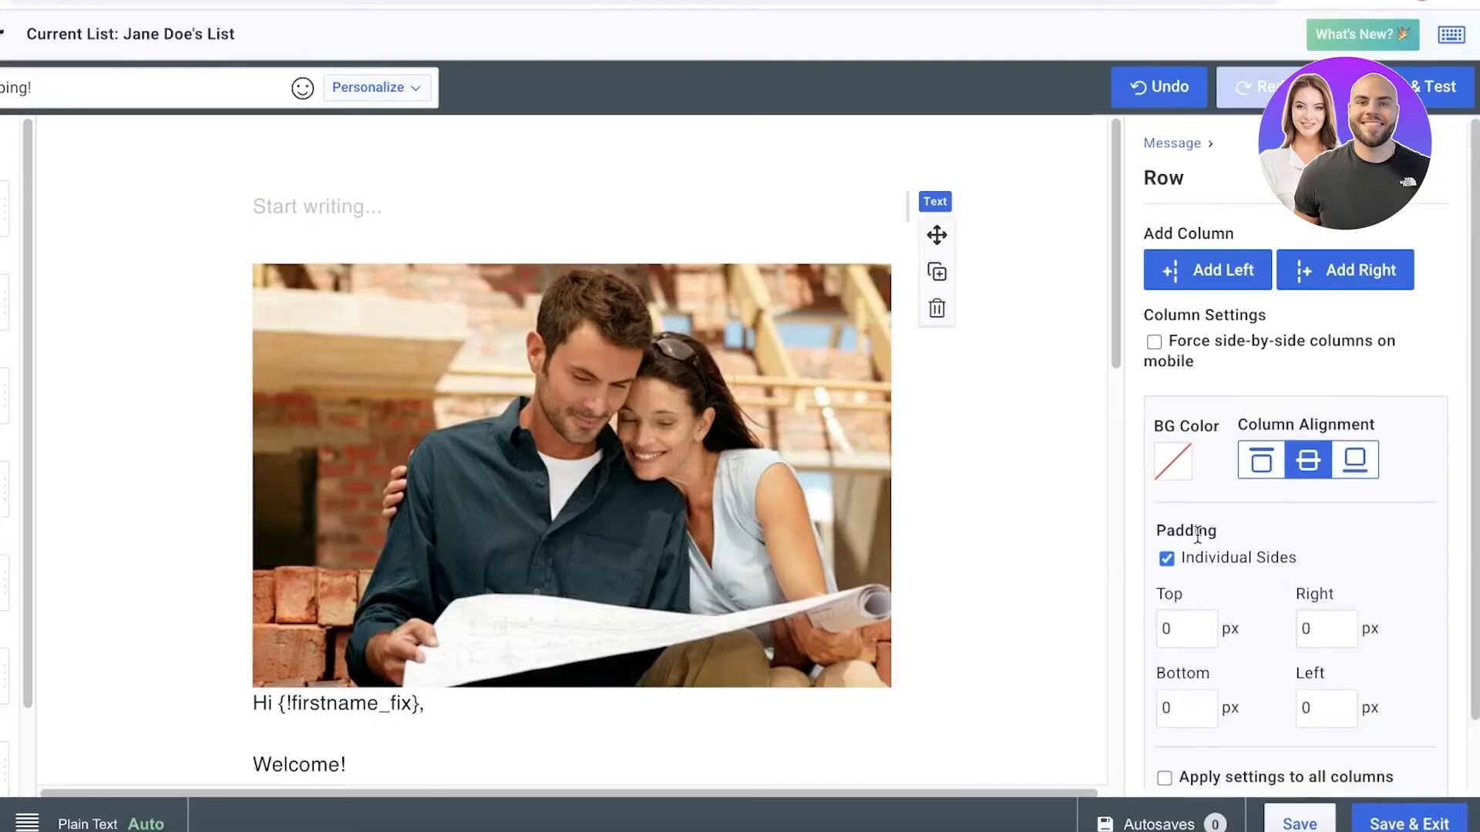
scroll(1197, 539, "down", 2)
left_click(1205, 473)
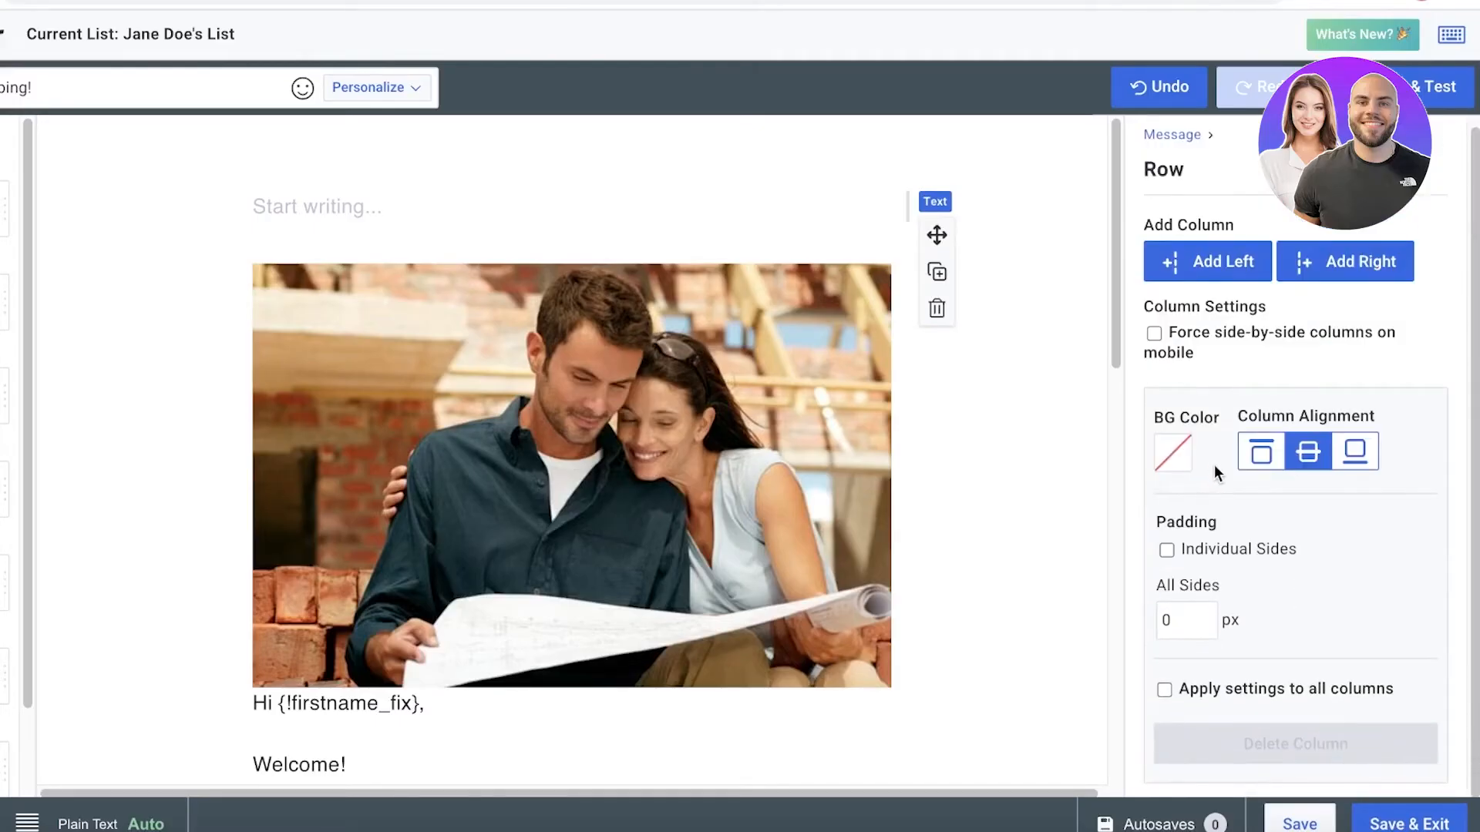
Enter "REAL ESTATE" in the text element above the photo and compare top with middle column alignment, ending on middle.
left_click(320, 202)
type("A")
key("BackSpace")
type("REAL ESTATE")
double_click(282, 206)
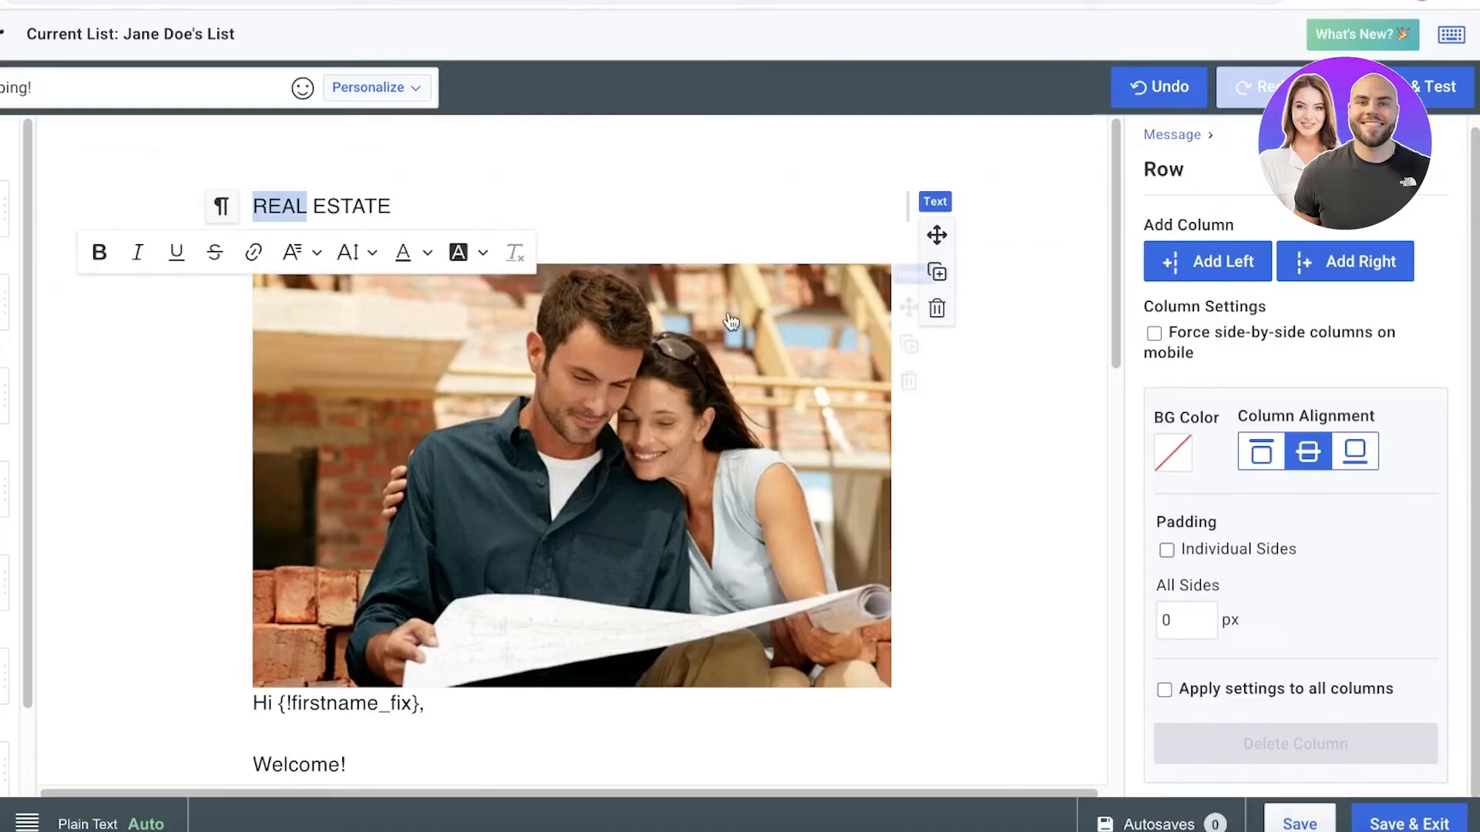
left_click(319, 205)
triple_click(313, 207)
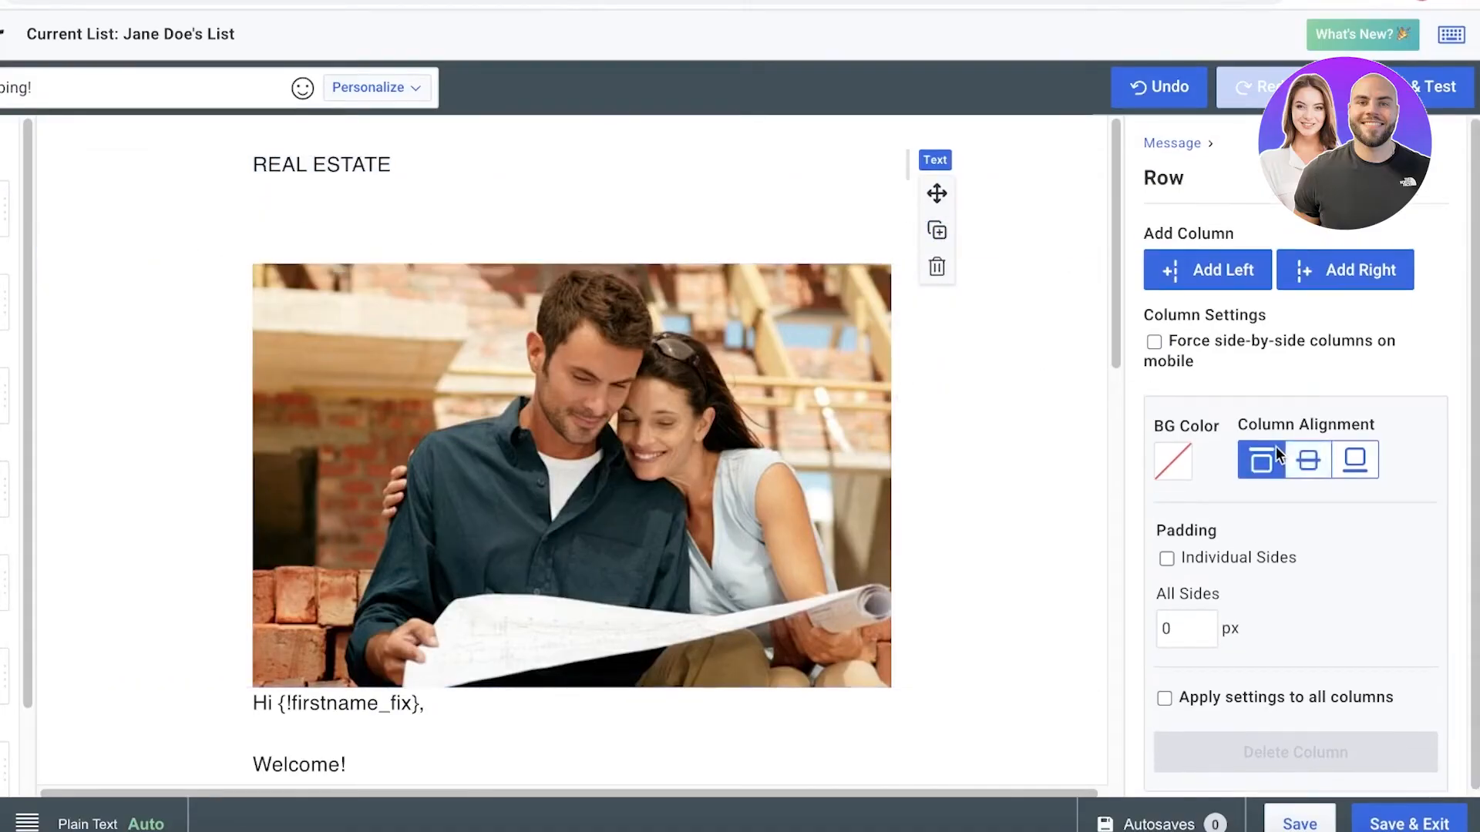
left_click(1308, 452)
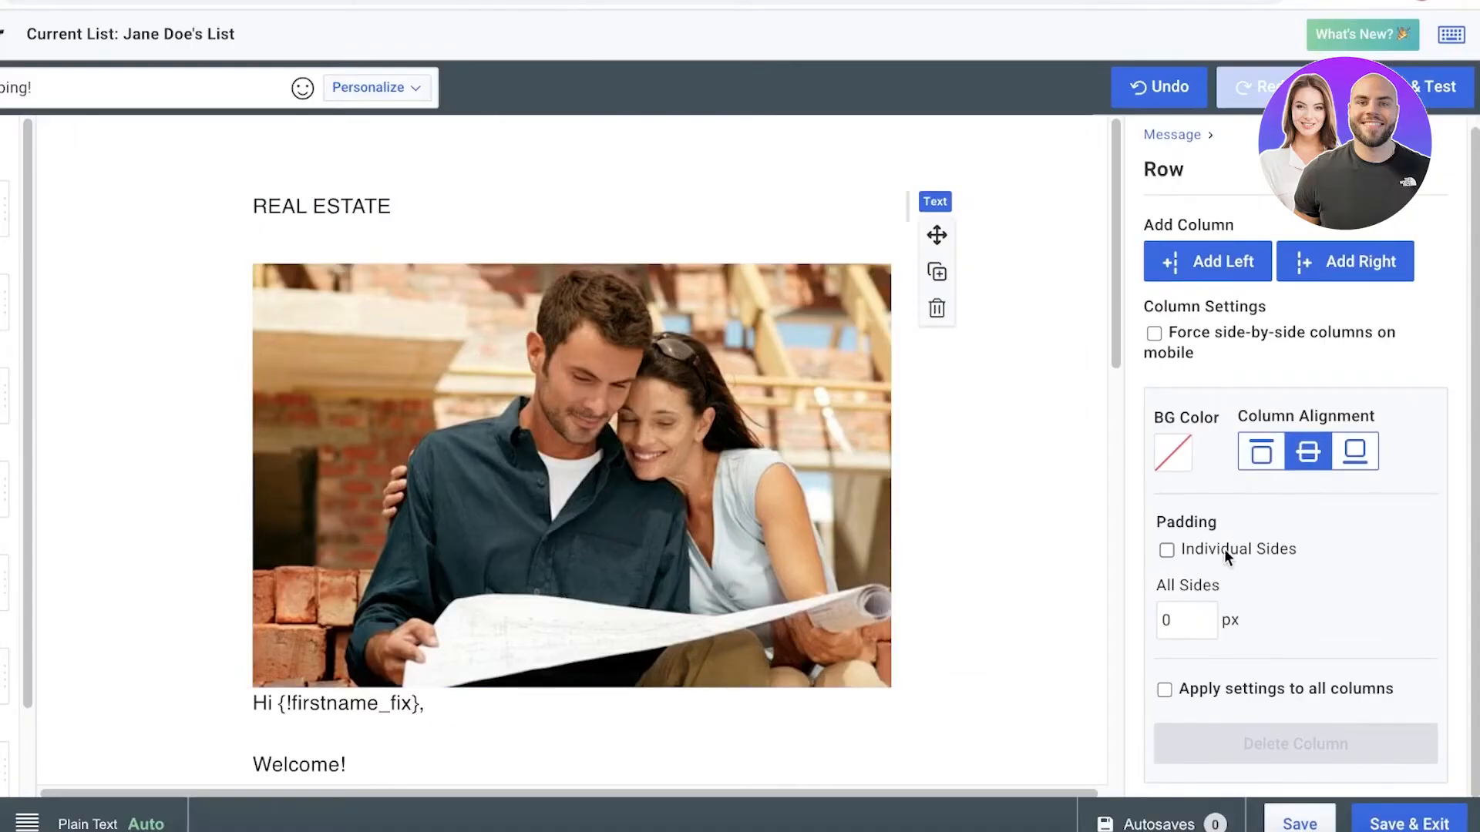
Add four empty columns to the REAL ESTATE row, one before the text and three after it.
left_click(1311, 266)
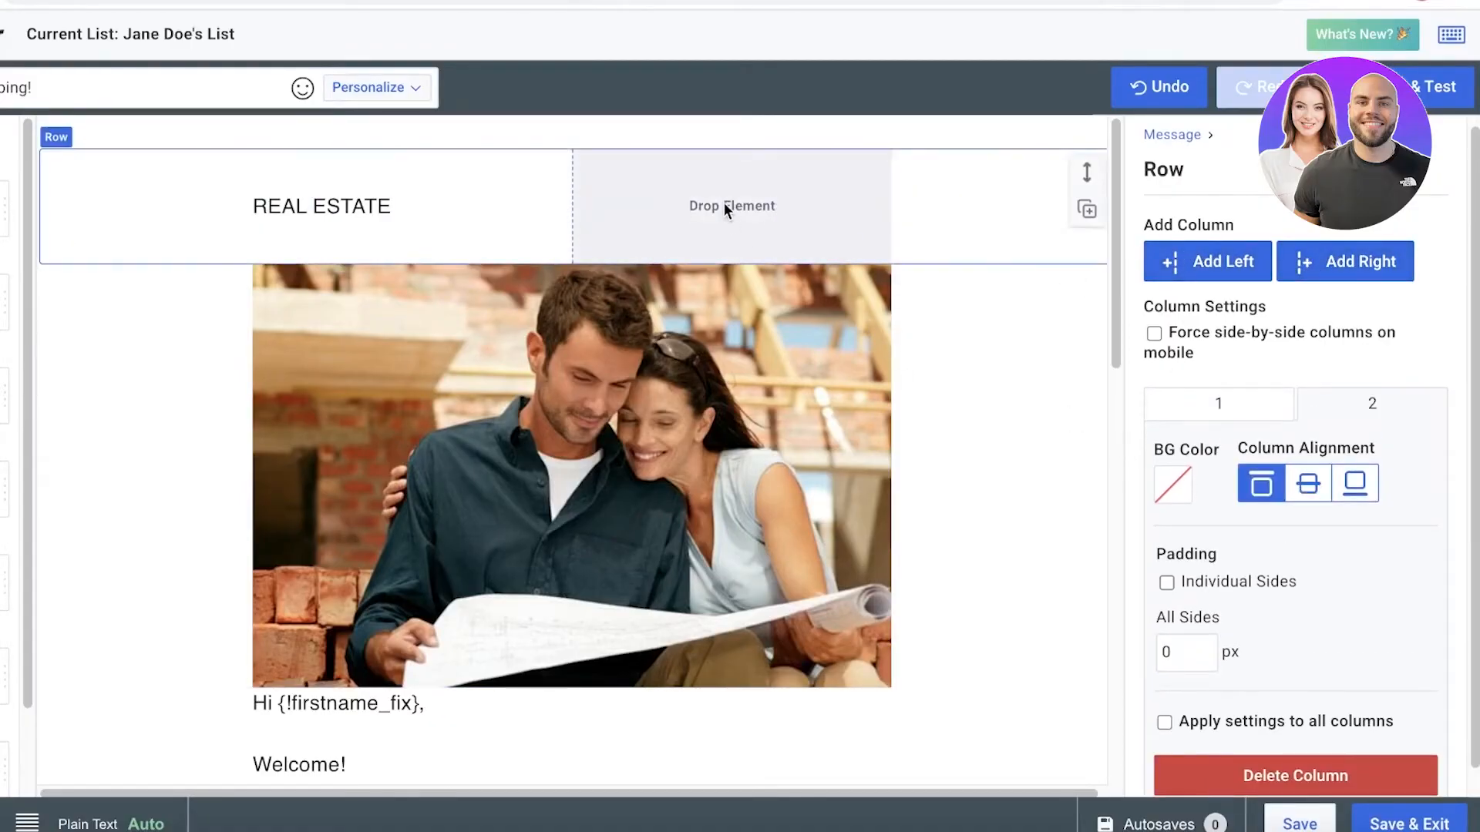
left_click(1201, 261)
left_click(1321, 263)
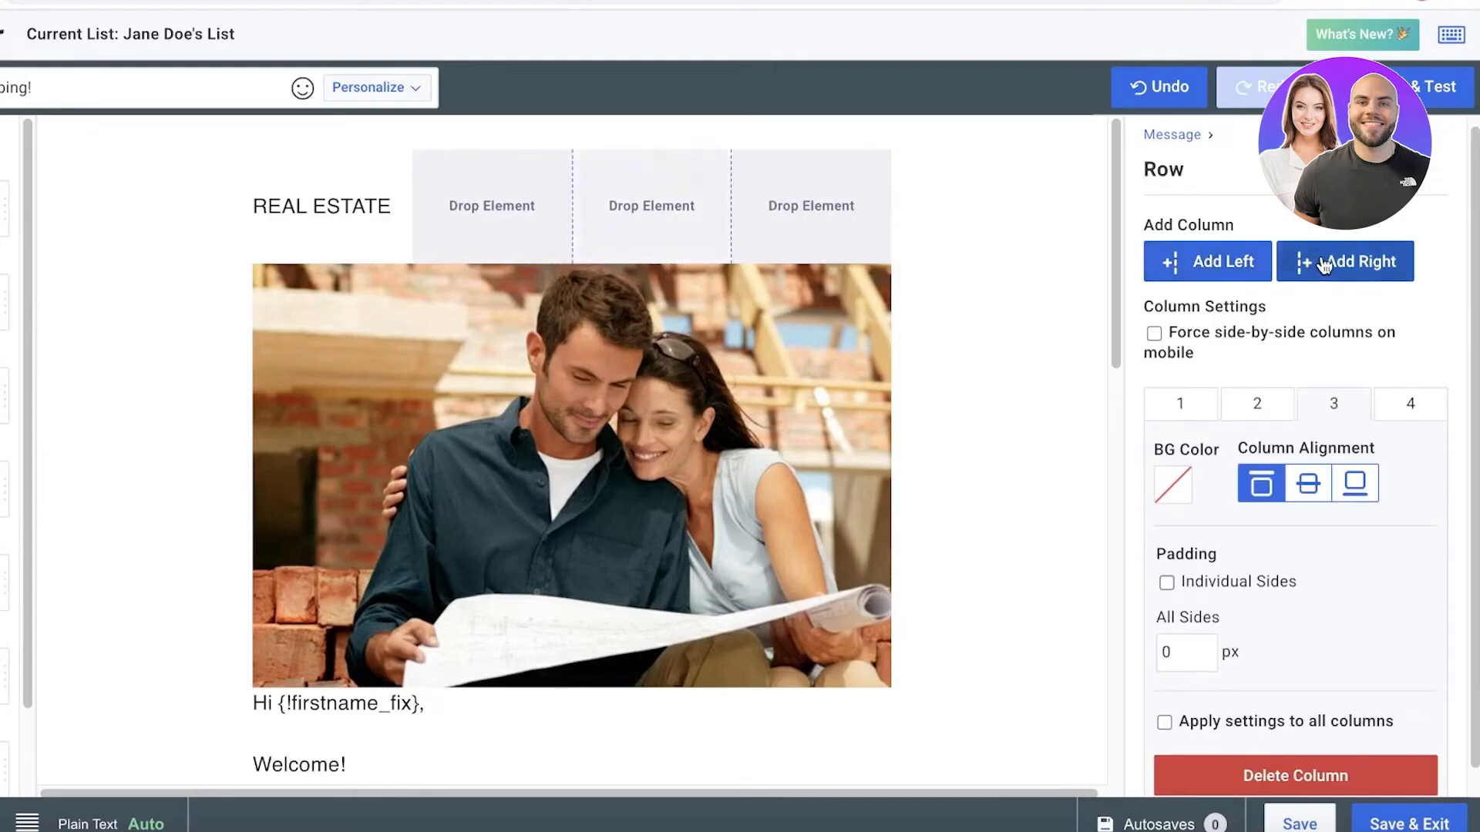
left_click(354, 205)
left_click(1223, 264)
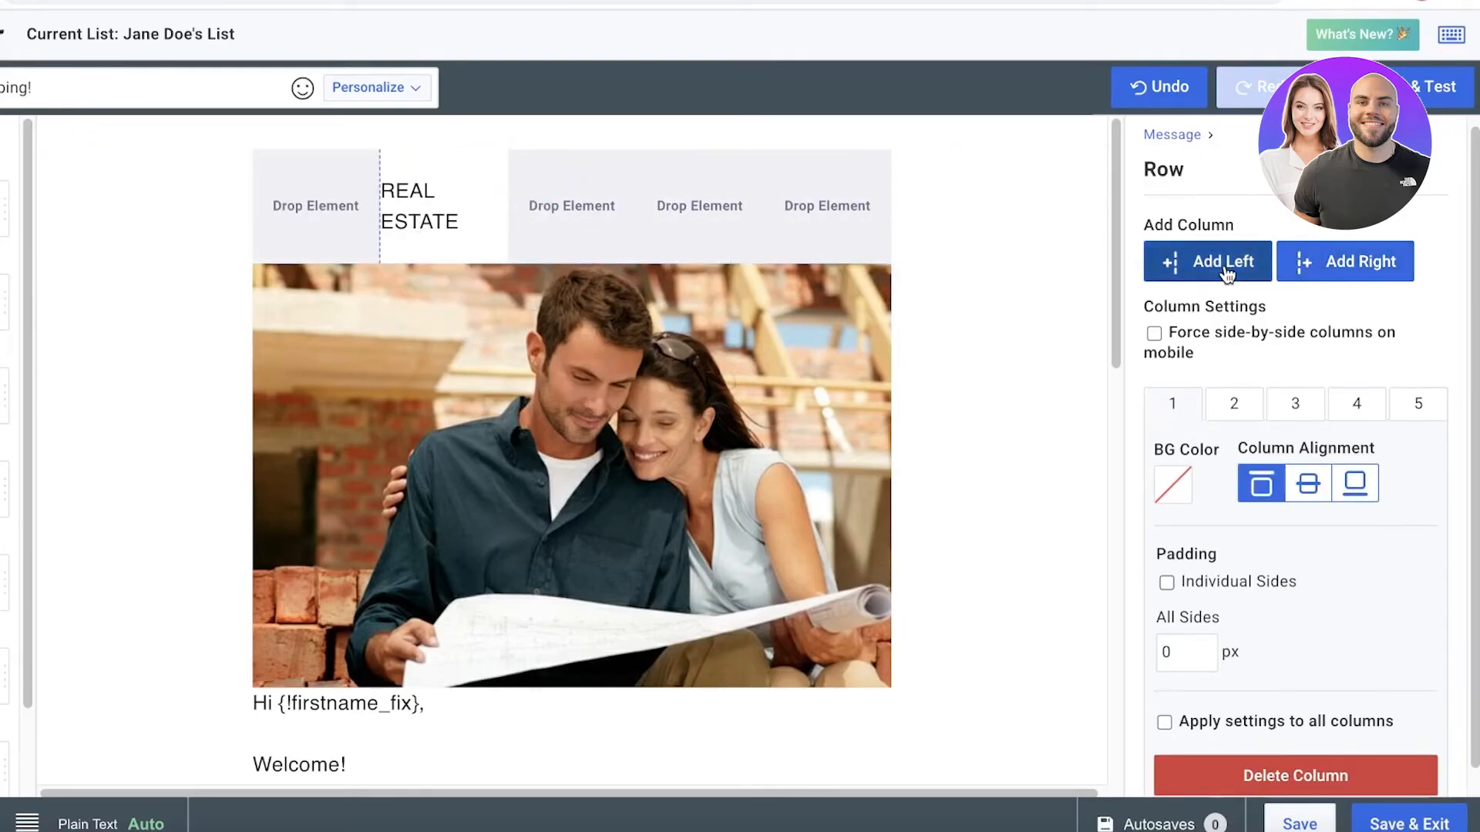
Check the column settings of the REAL ESTATE row and undo the last edit to the email.
left_click(1255, 409)
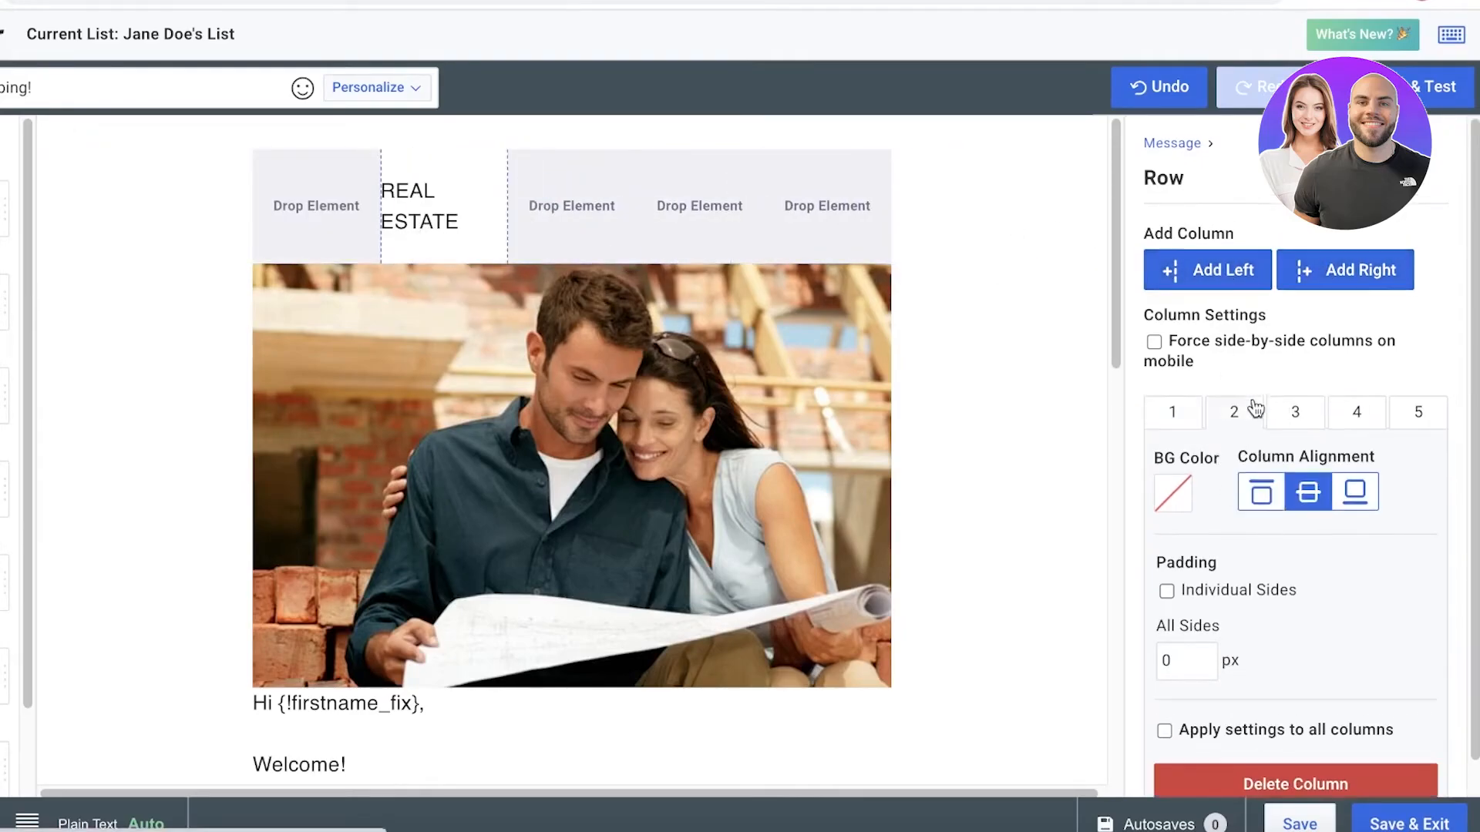
left_click(1339, 416)
right_click(809, 220)
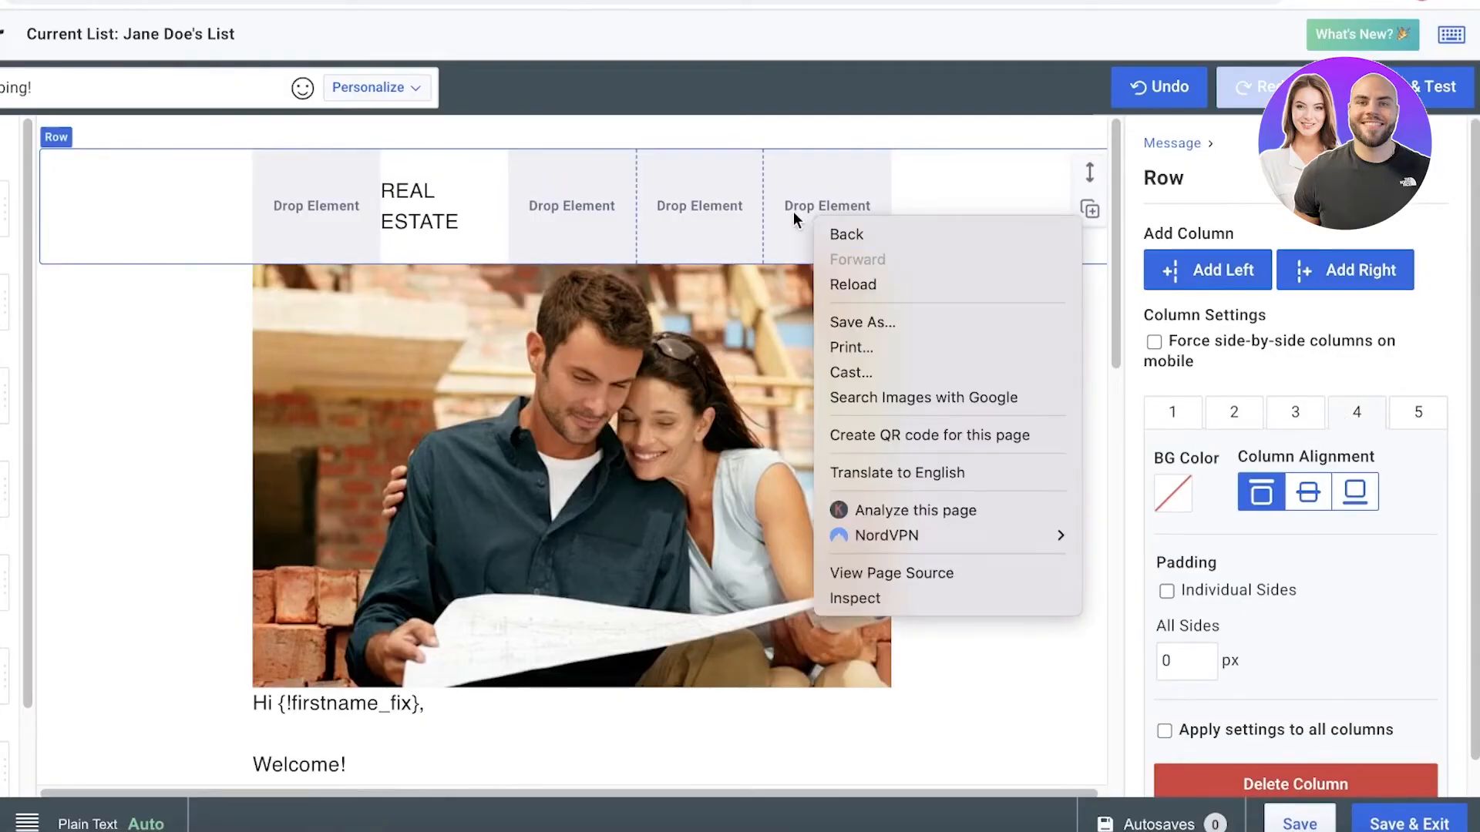
key("Escape")
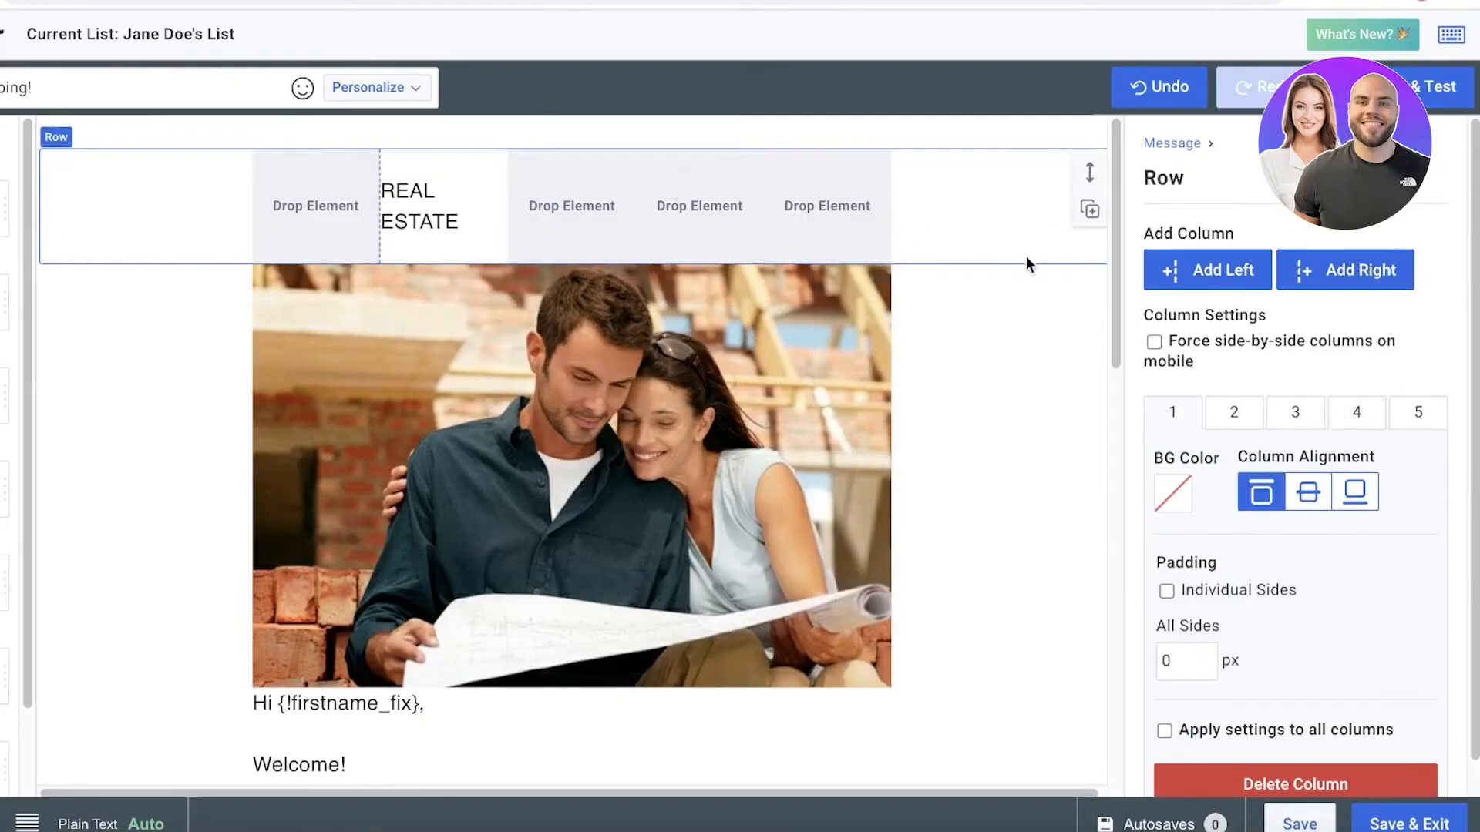
left_click(1137, 89)
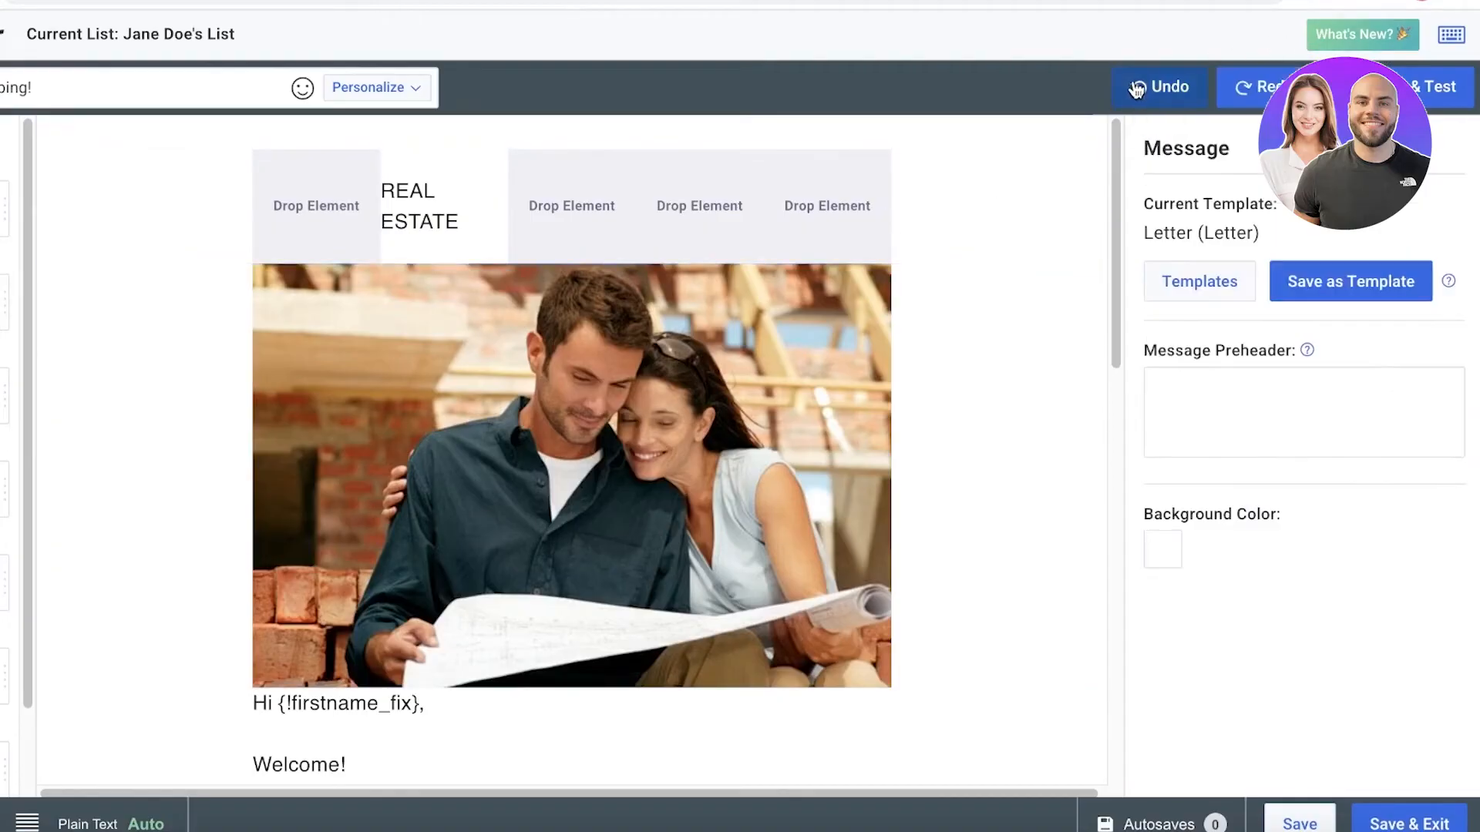
scroll(956, 397, "down", 3)
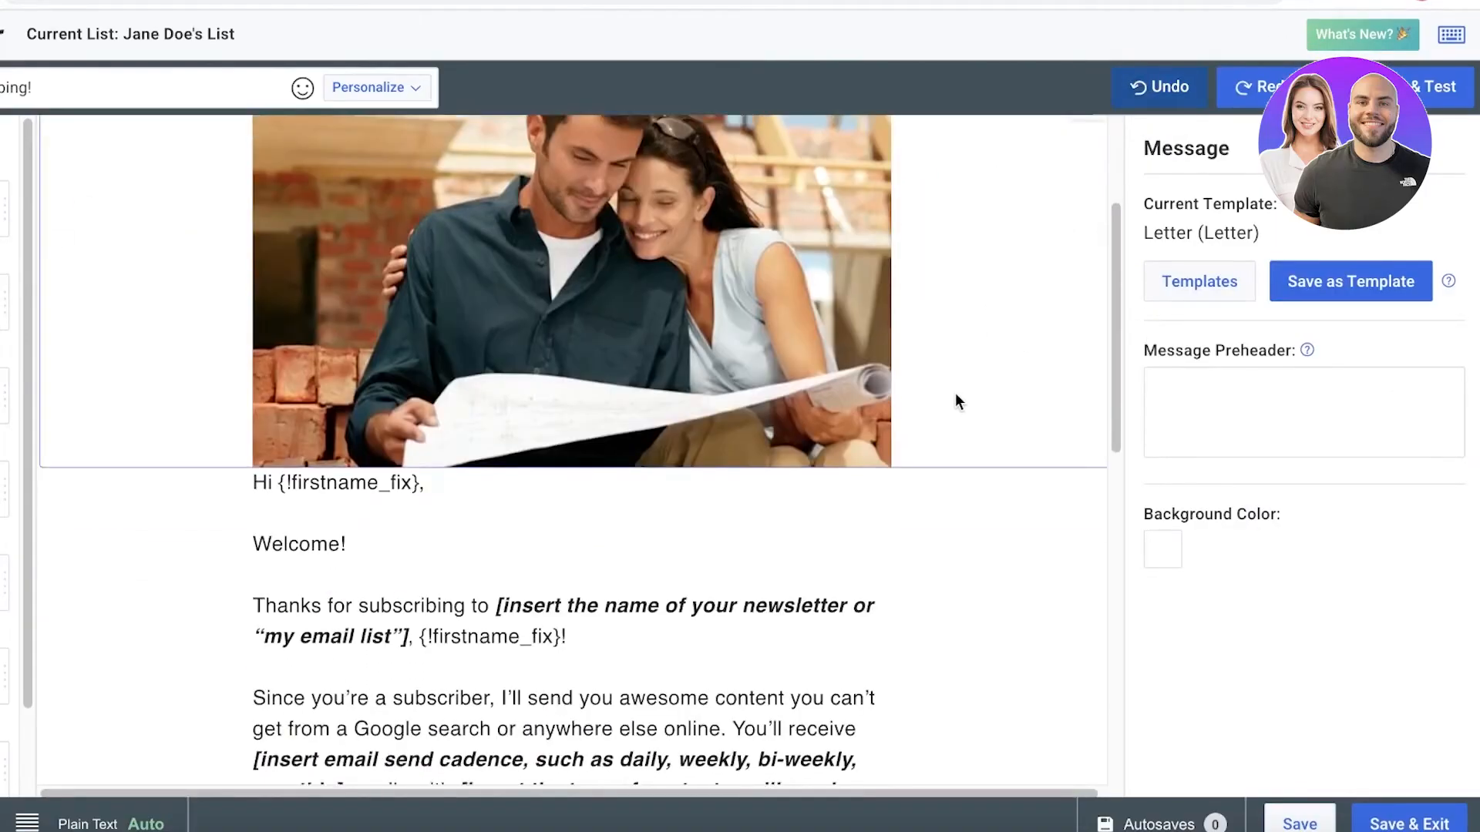
scroll(955, 401, "down", 10)
scroll(725, 360, "up", 8)
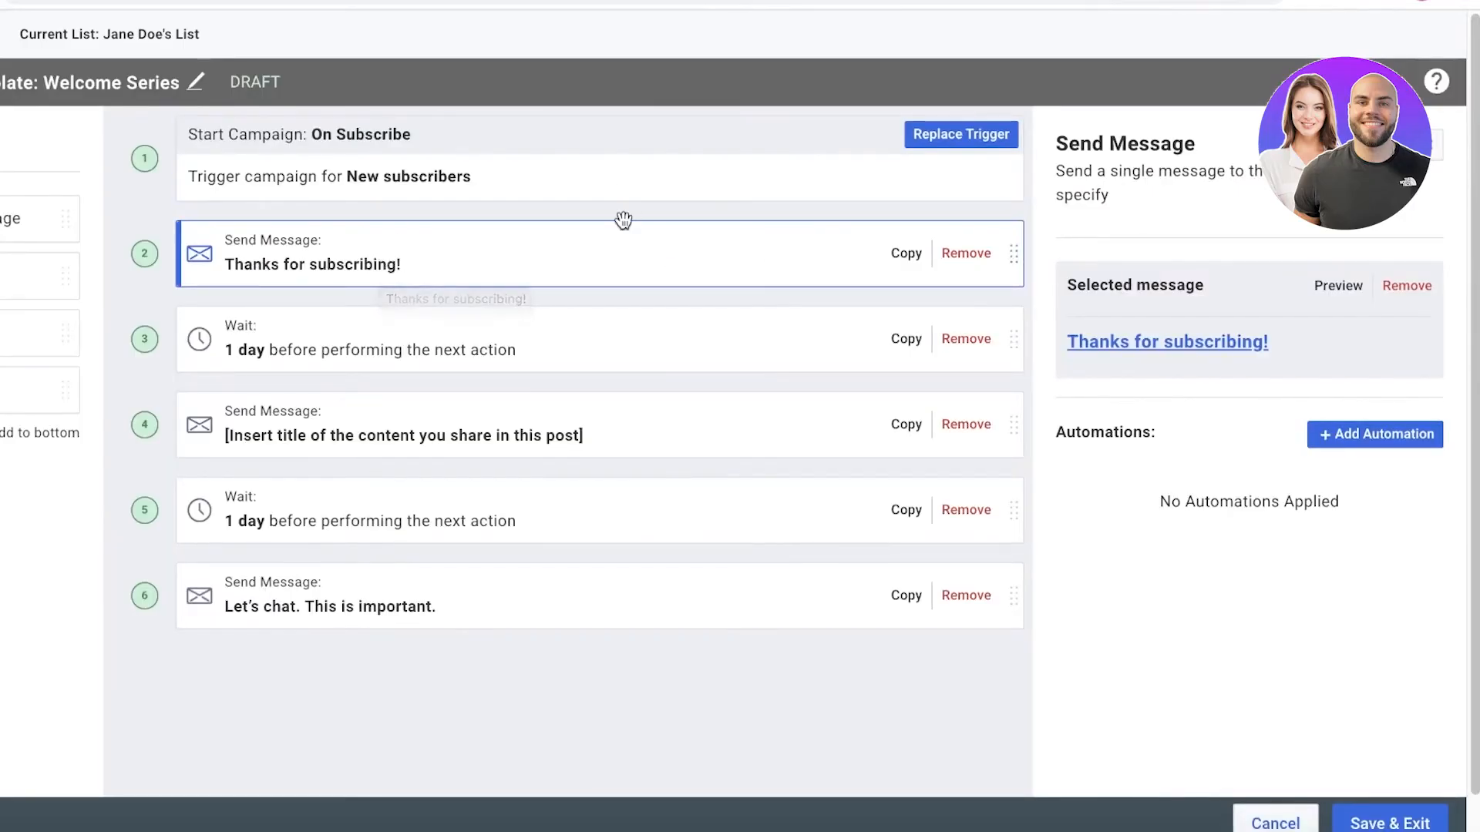
Remove every campaign action after the "Thanks for subscribing!" message, and check the subscriber automation tag option without applying it.
left_click(966, 339)
left_click(966, 339)
left_click(966, 339)
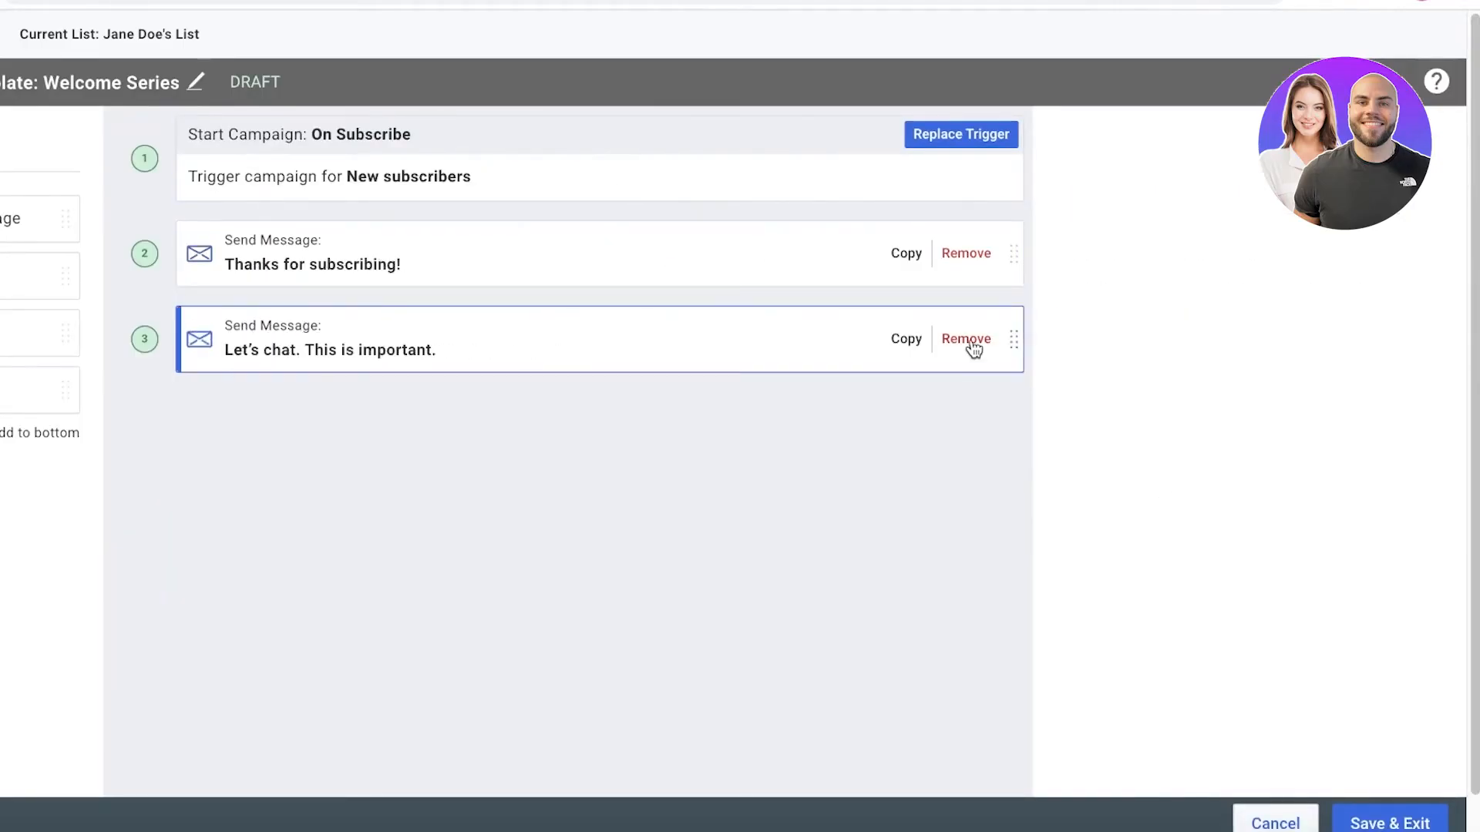
left_click(966, 340)
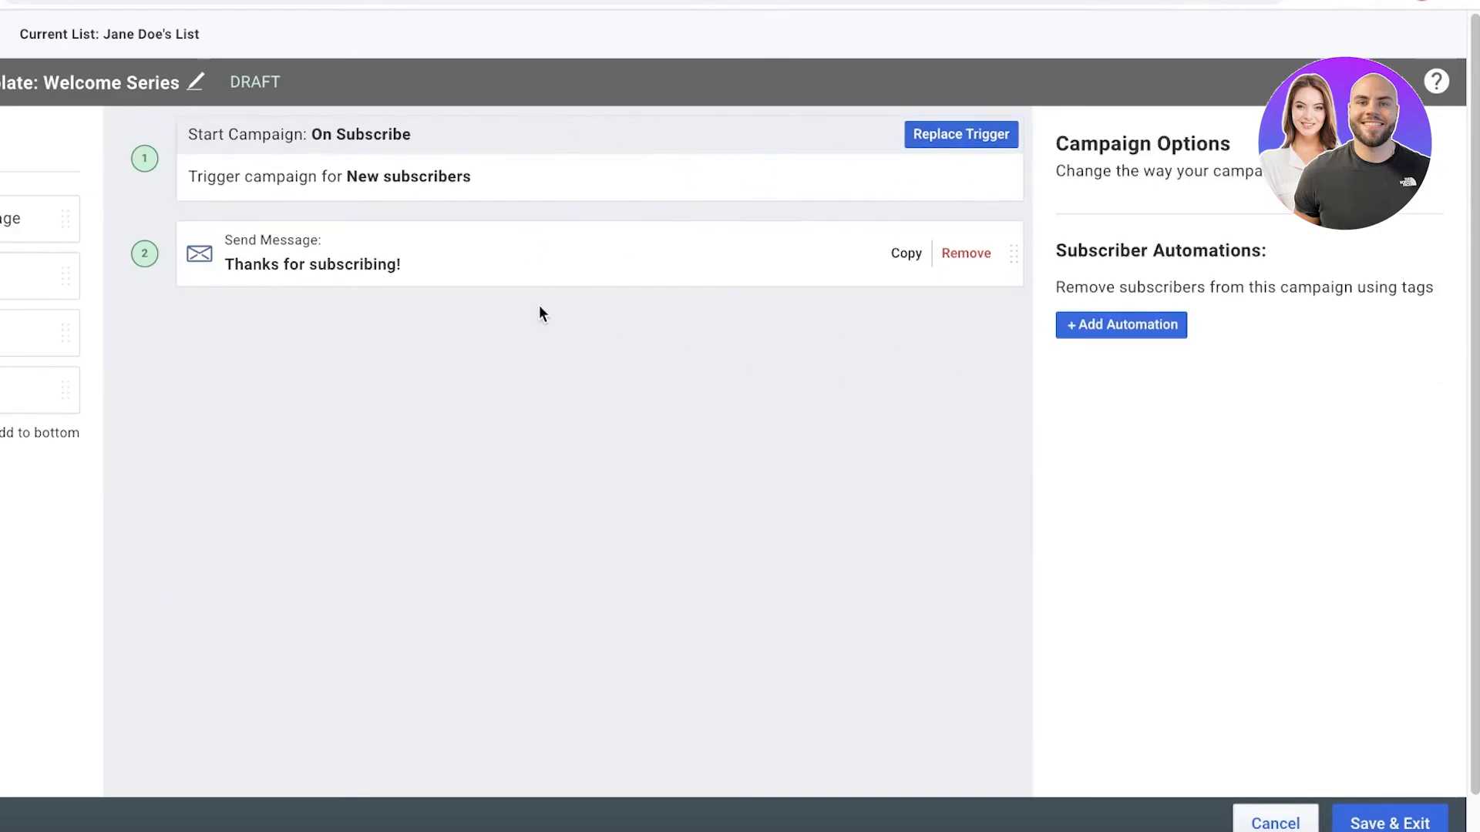
left_click(1090, 324)
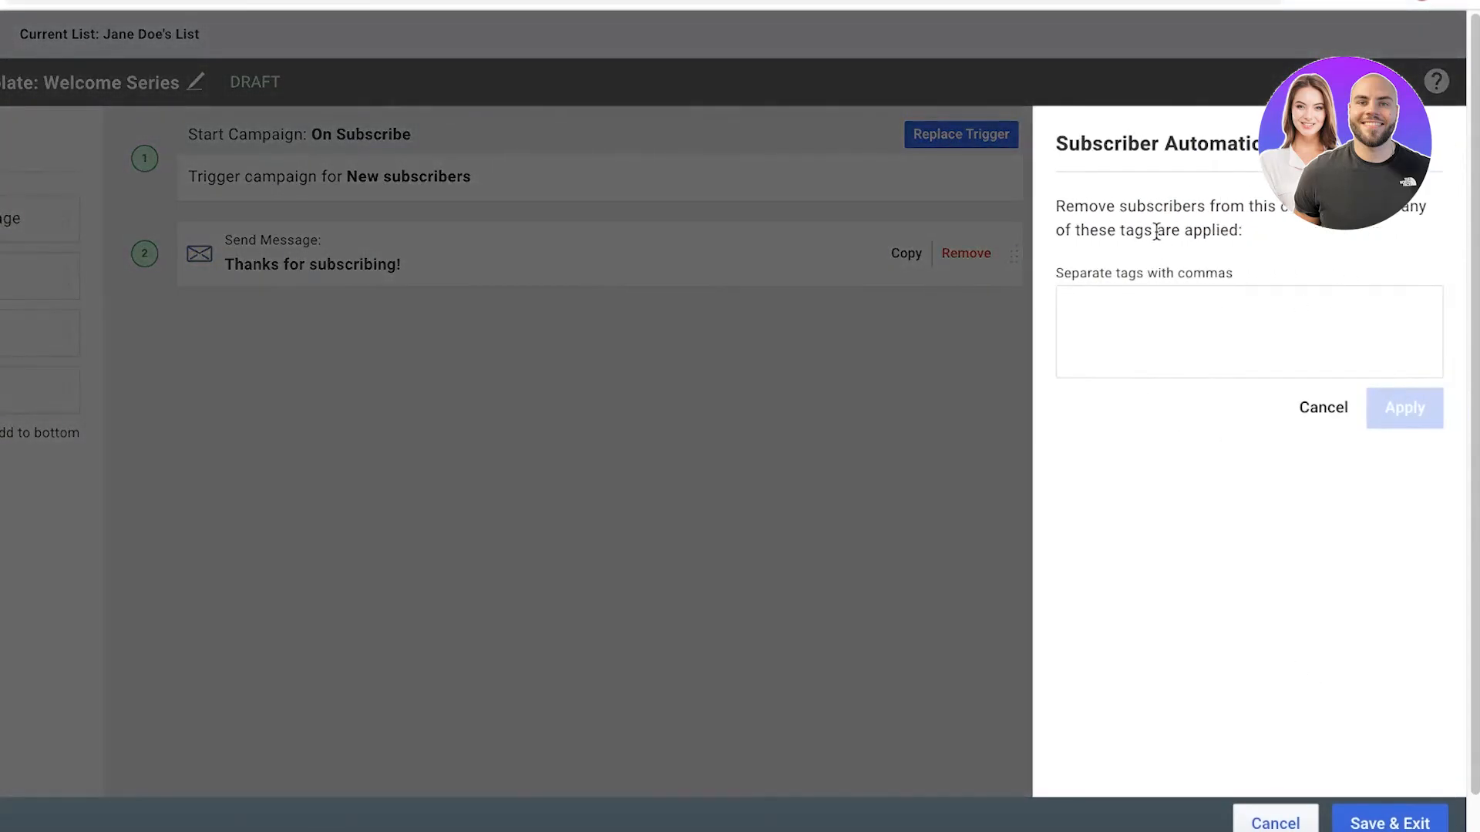
left_click(1310, 406)
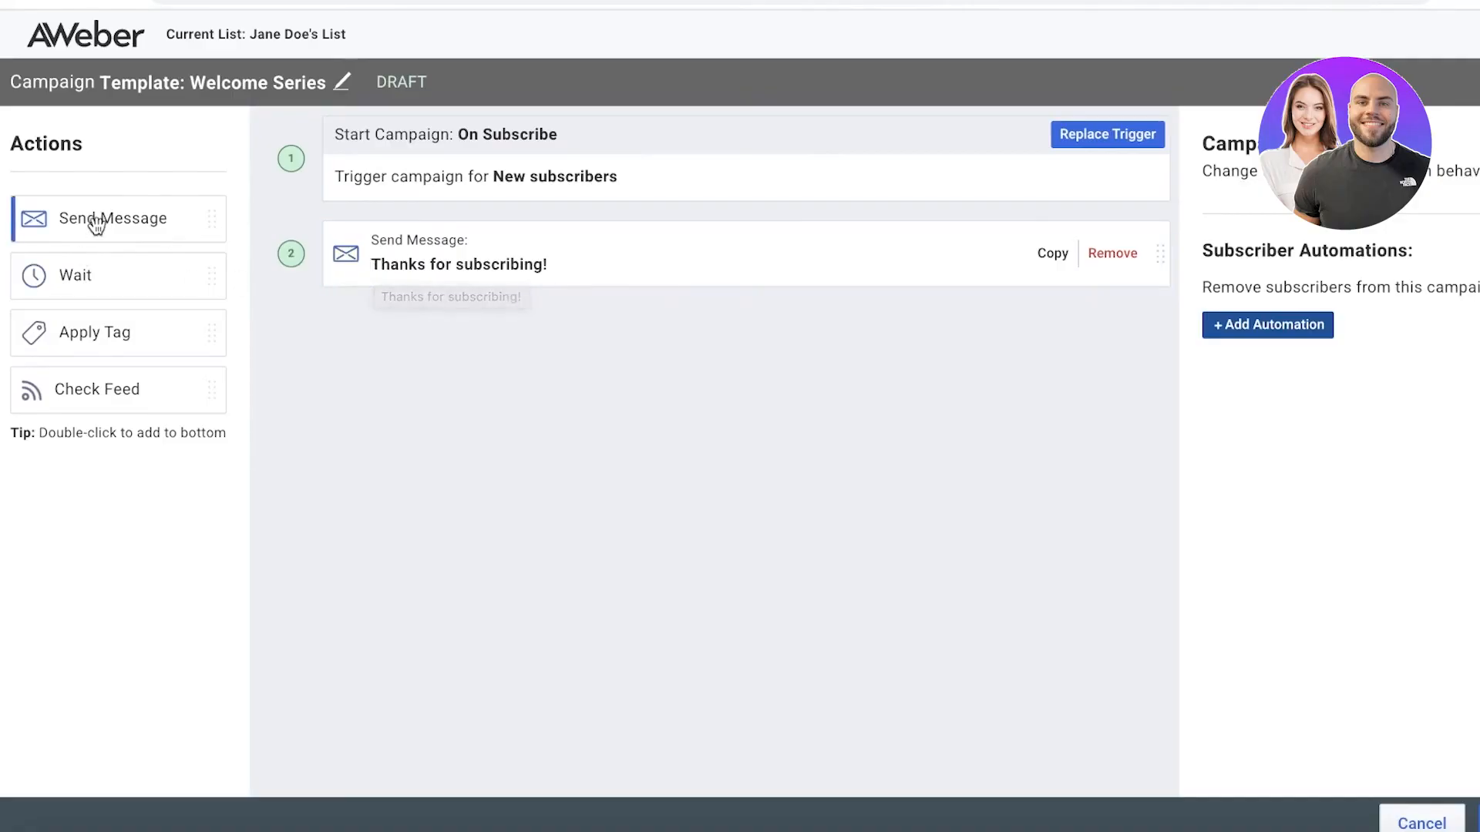
Append a 1-day wait and a send-message action after "Thanks for subscribing!", and open the Drag & Drop Email Builder for the new message.
left_click_drag(71, 283, 370, 338)
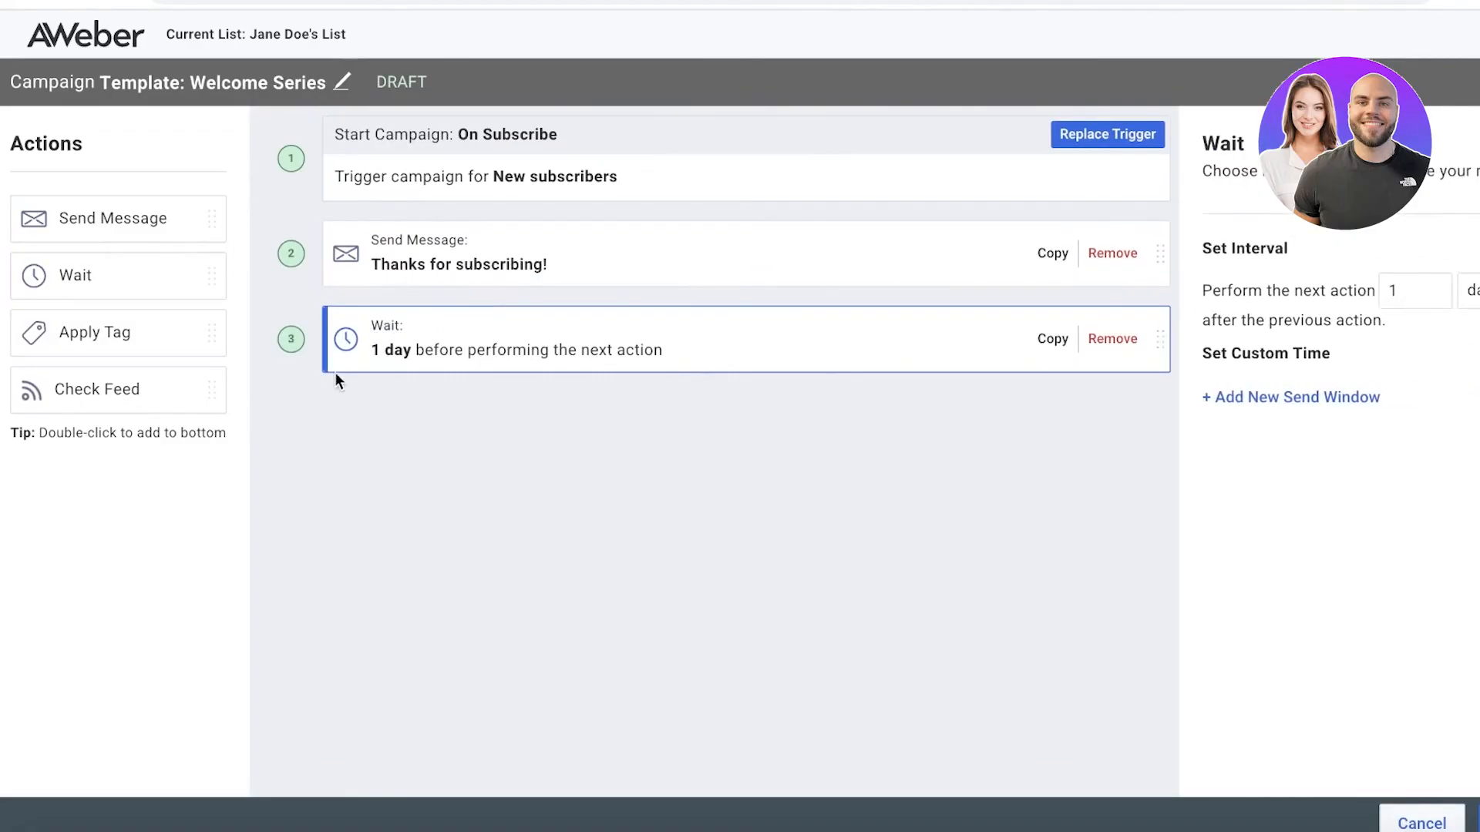
left_click_drag(146, 218, 509, 432)
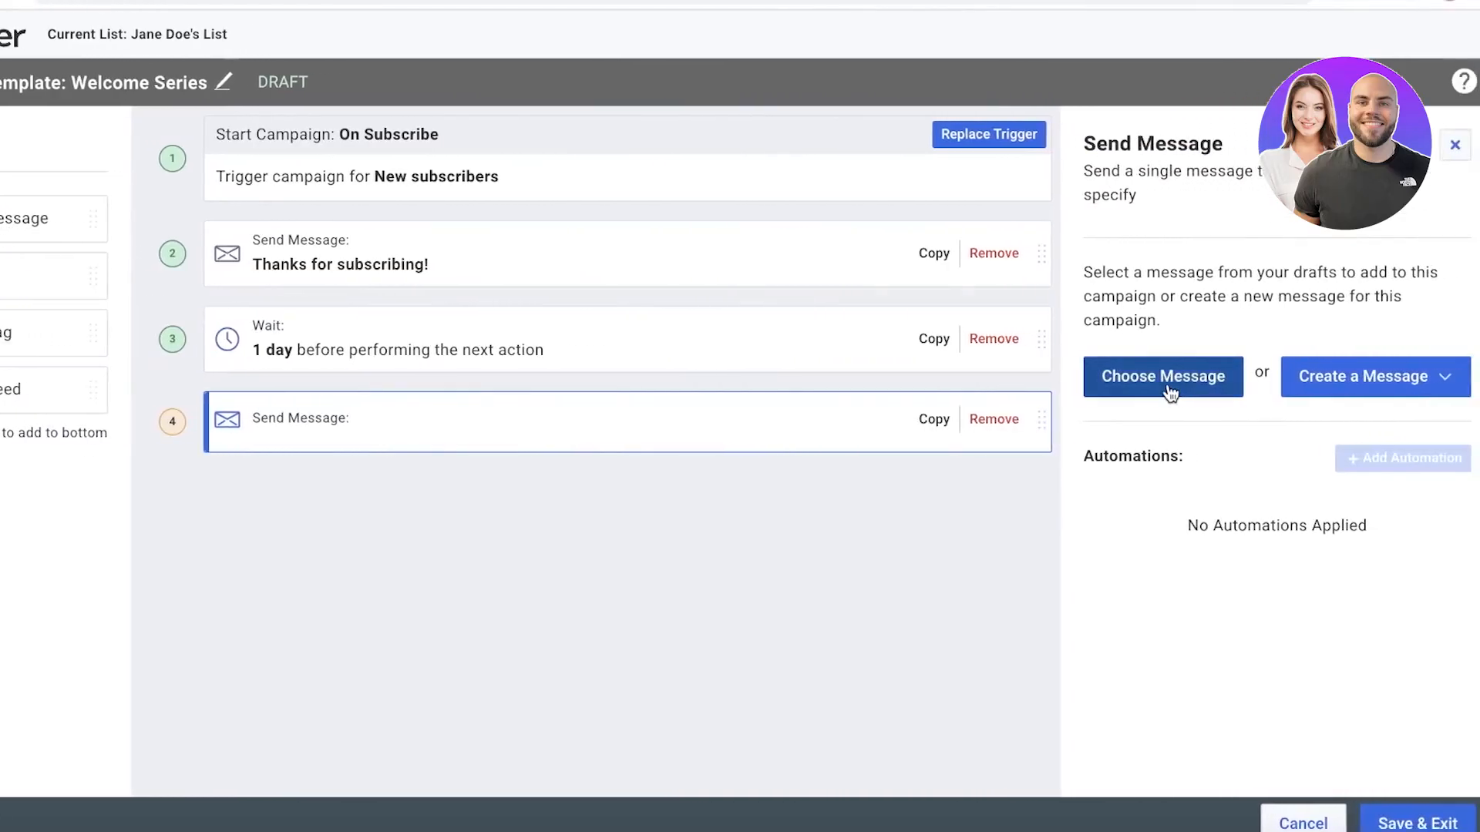
left_click(1444, 379)
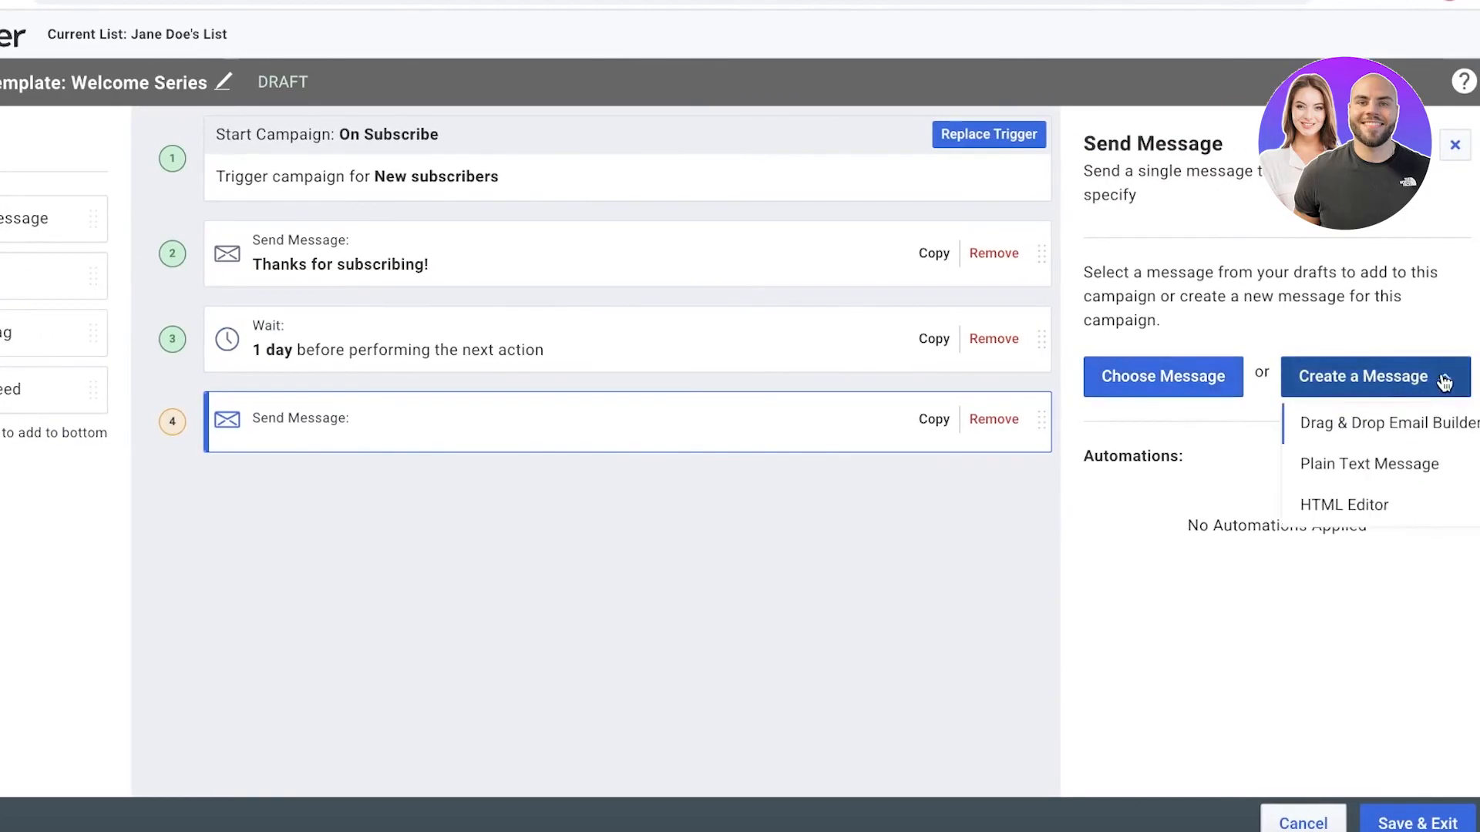
left_click(1344, 387)
left_click(1344, 387)
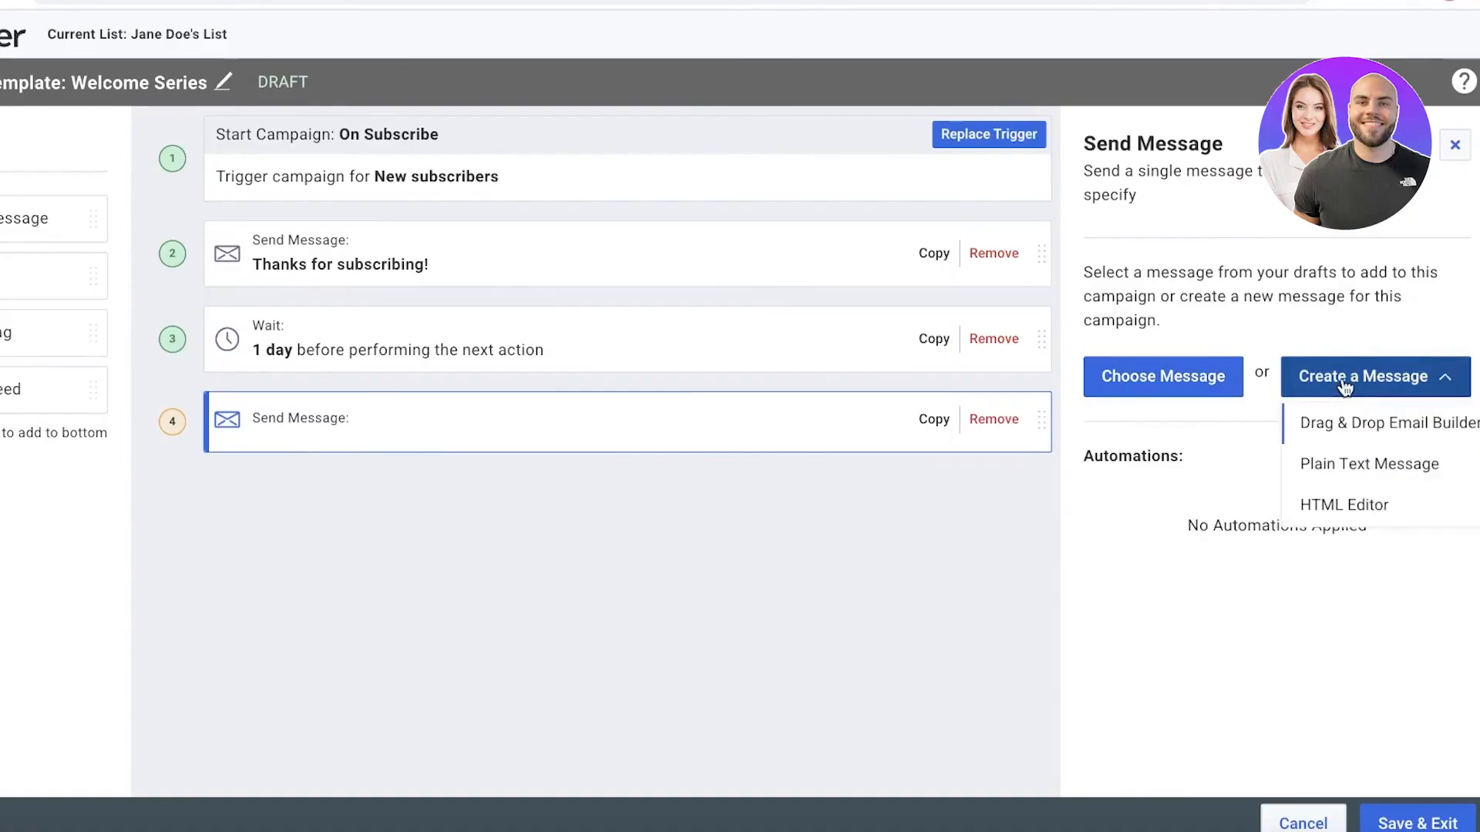
left_click(1346, 427)
left_click(924, 270)
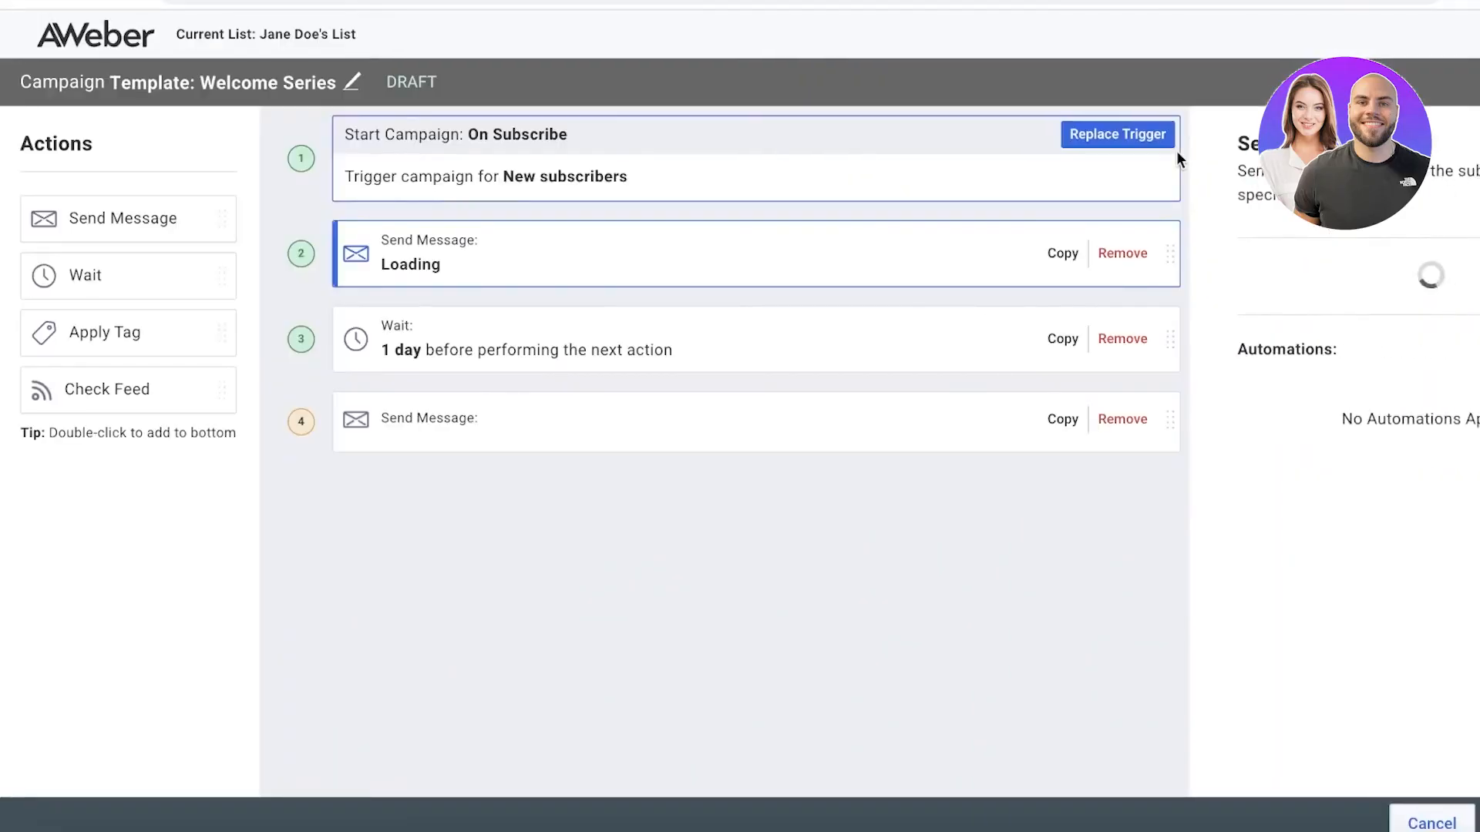
Remove the blank send-message action and the wait that follows "Thanks for subscribing!".
left_click(1133, 420)
left_click(1122, 339)
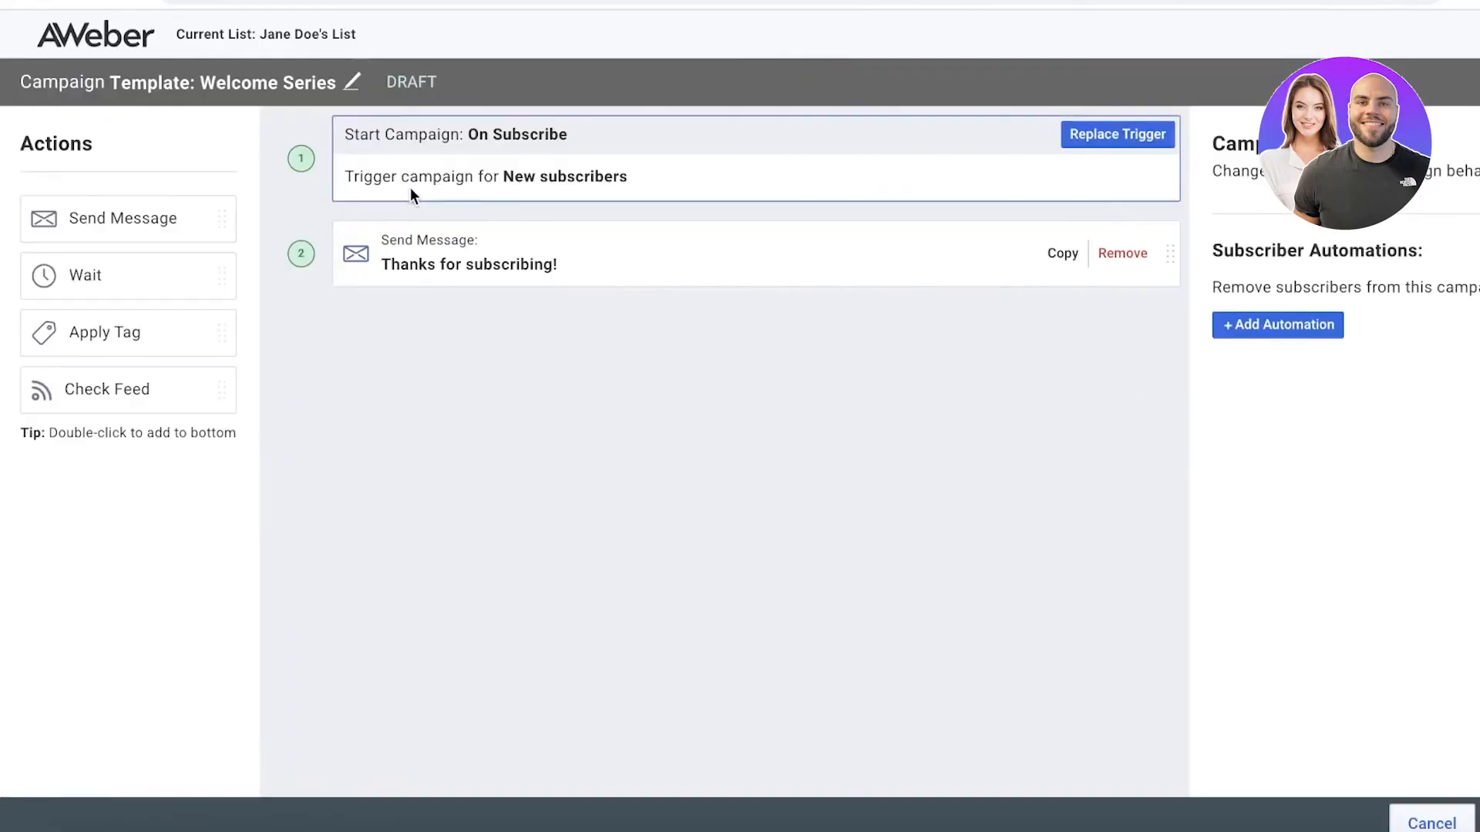
Insert a wait action between the On Subscribe trigger and the "Thanks for subscribing!" message, with its interval set to 3 hours.
left_click_drag(142, 275, 515, 268)
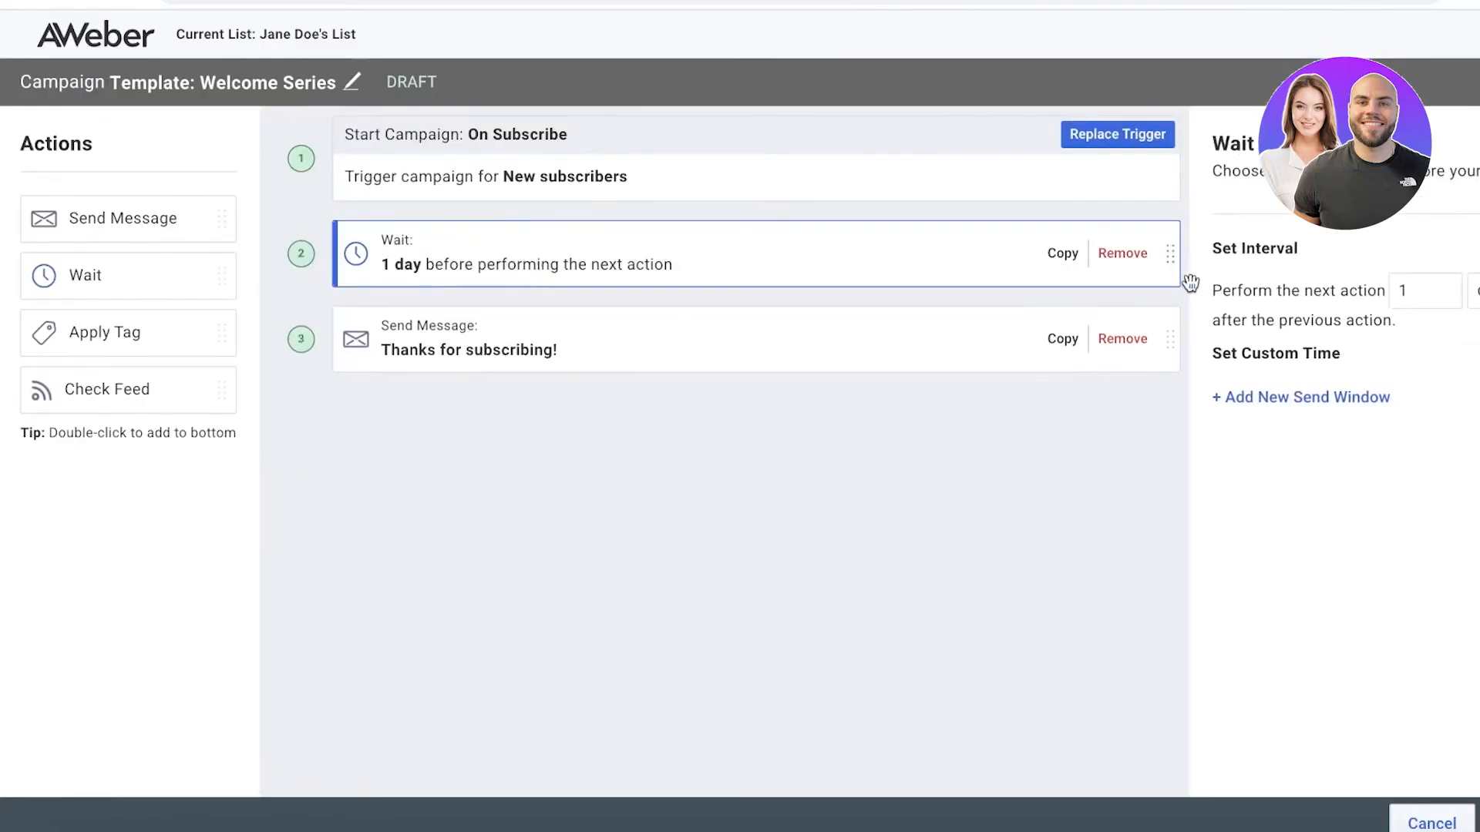
left_click(1380, 296)
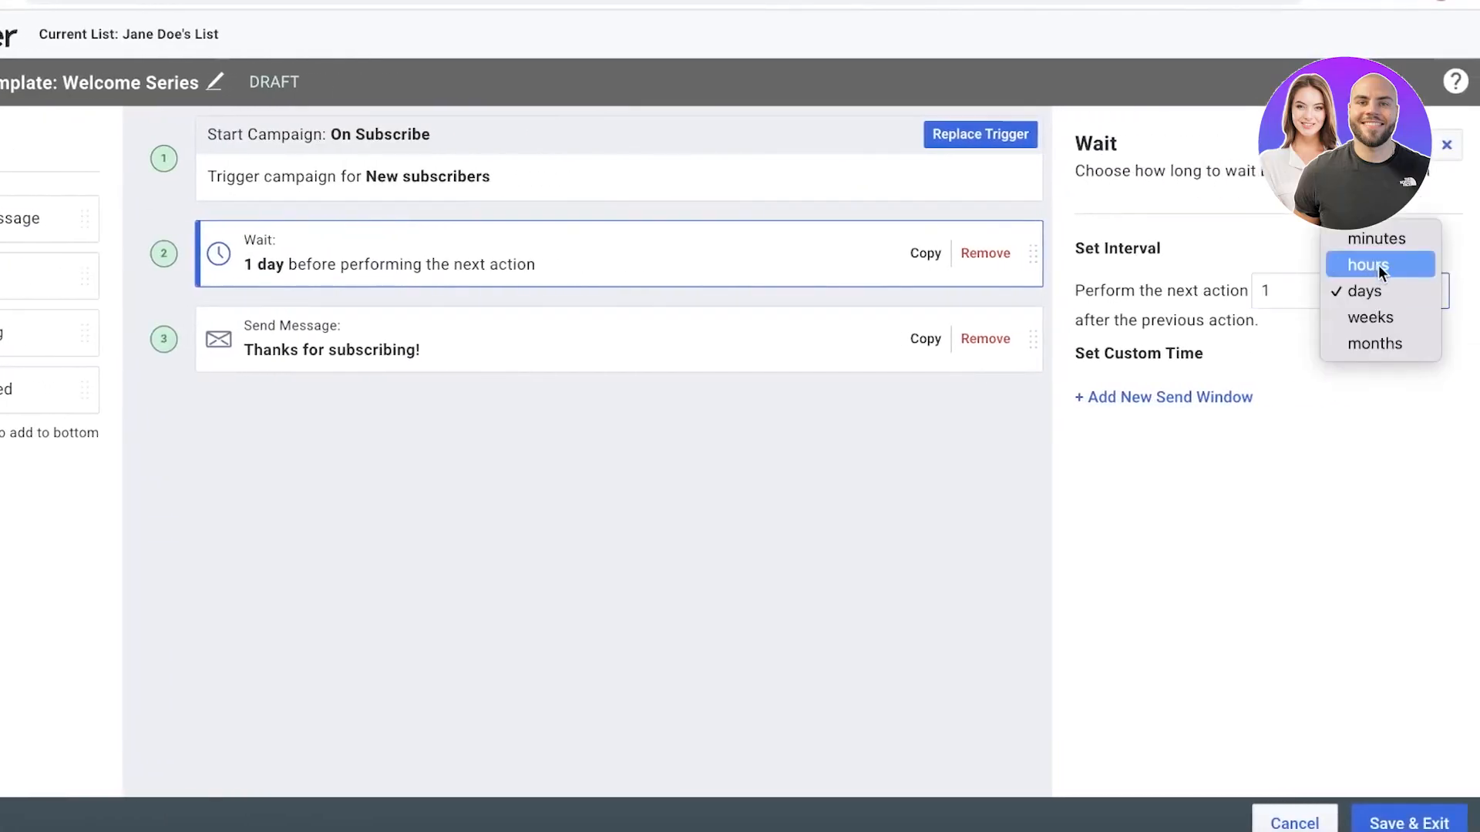
left_click(1379, 265)
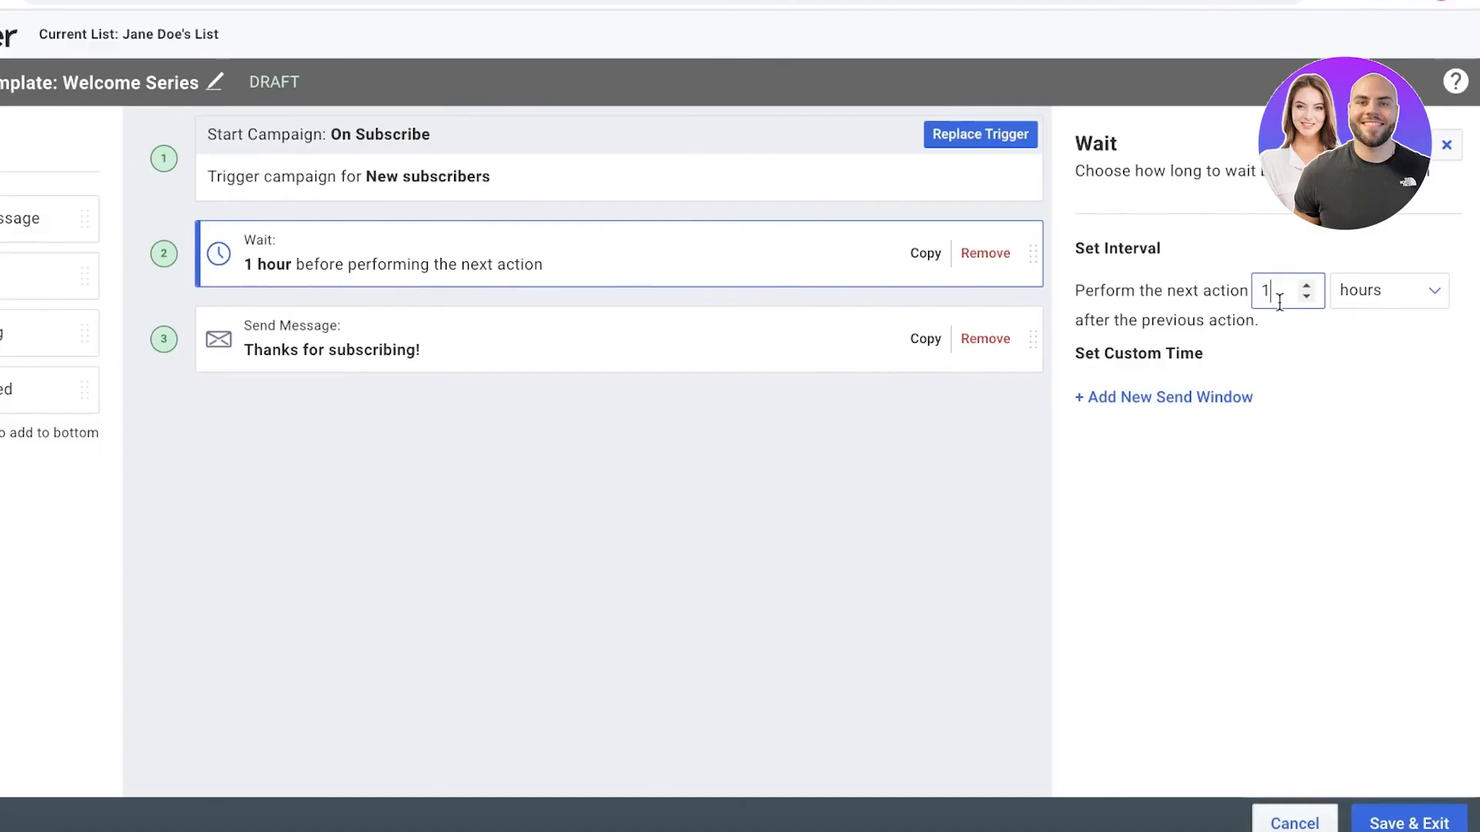
key("BackSpace")
type("3")
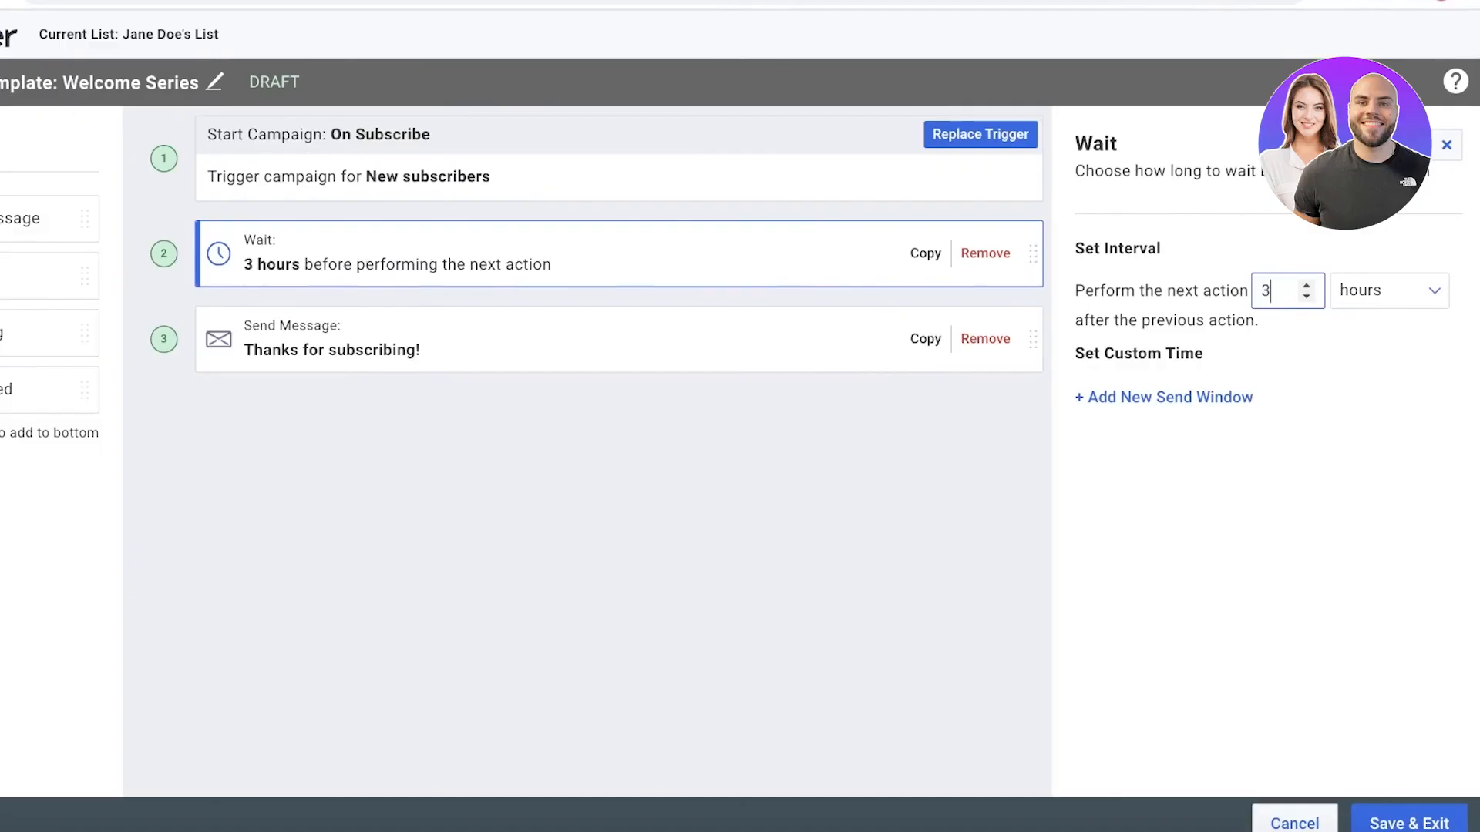
left_click(635, 464)
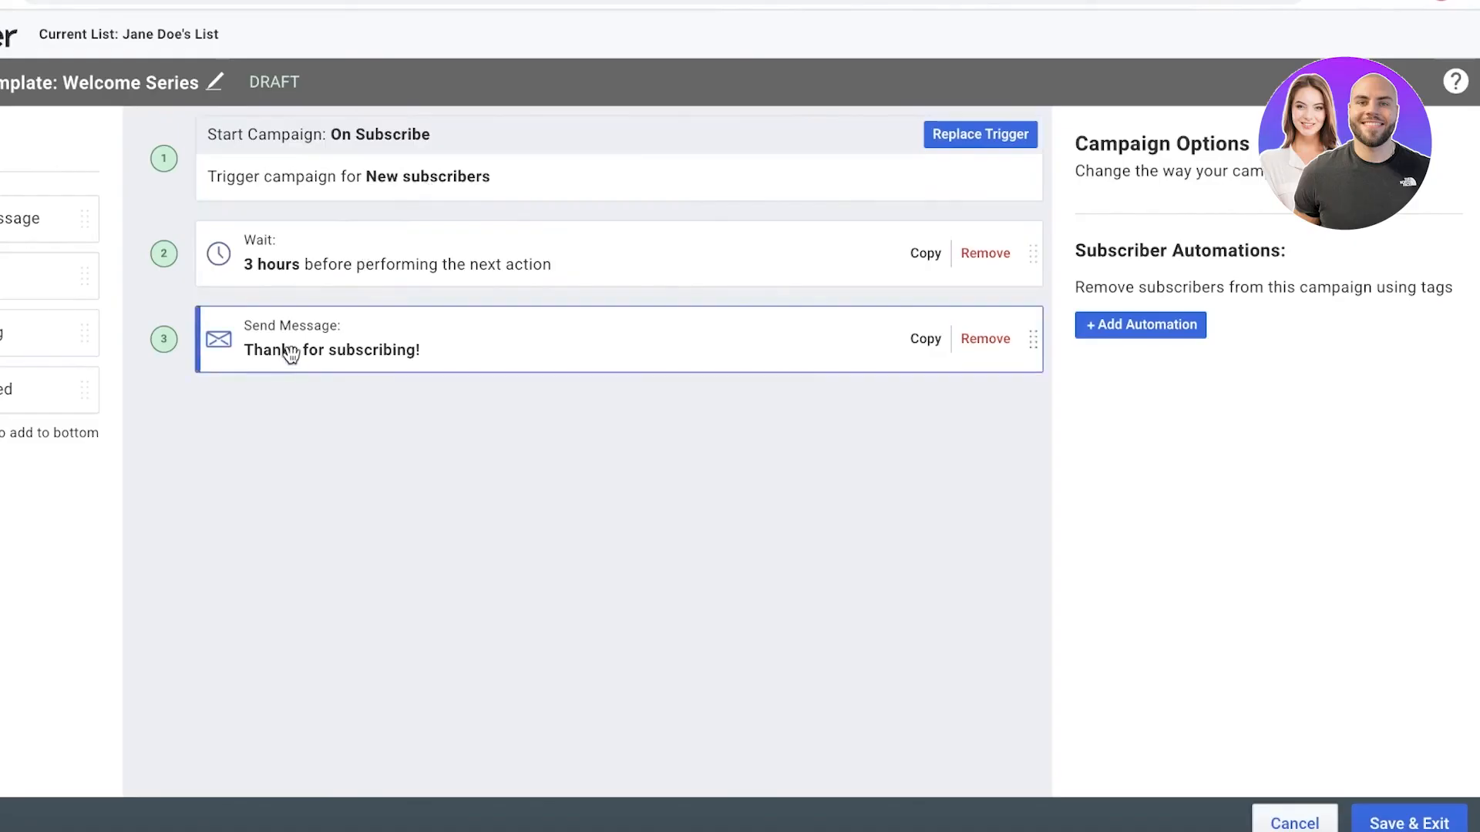
Save and exit the Welcome Series campaign, and go to the Subscribers page.
left_click(1411, 823)
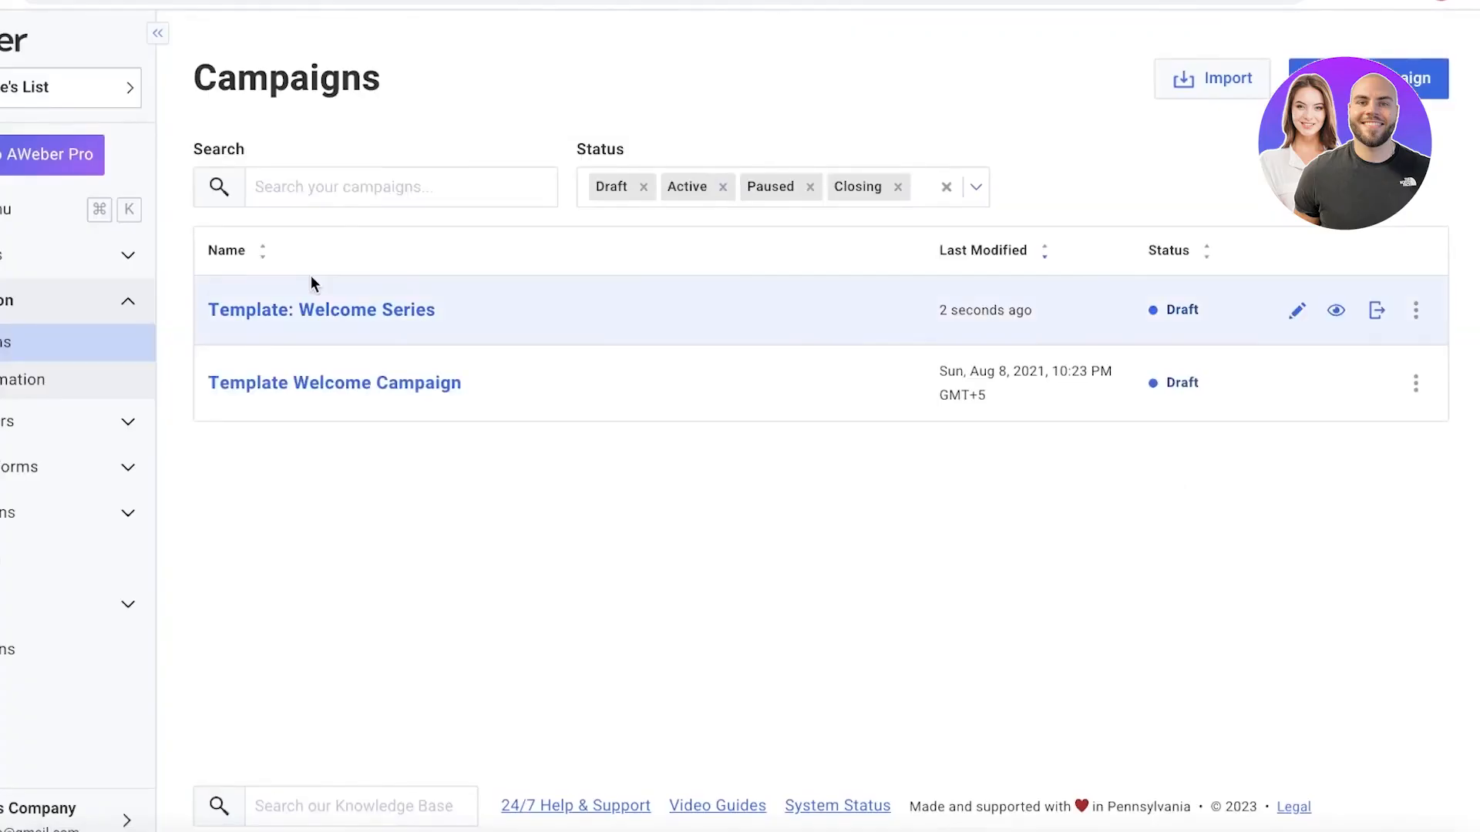
scroll(60, 430, "left", 3)
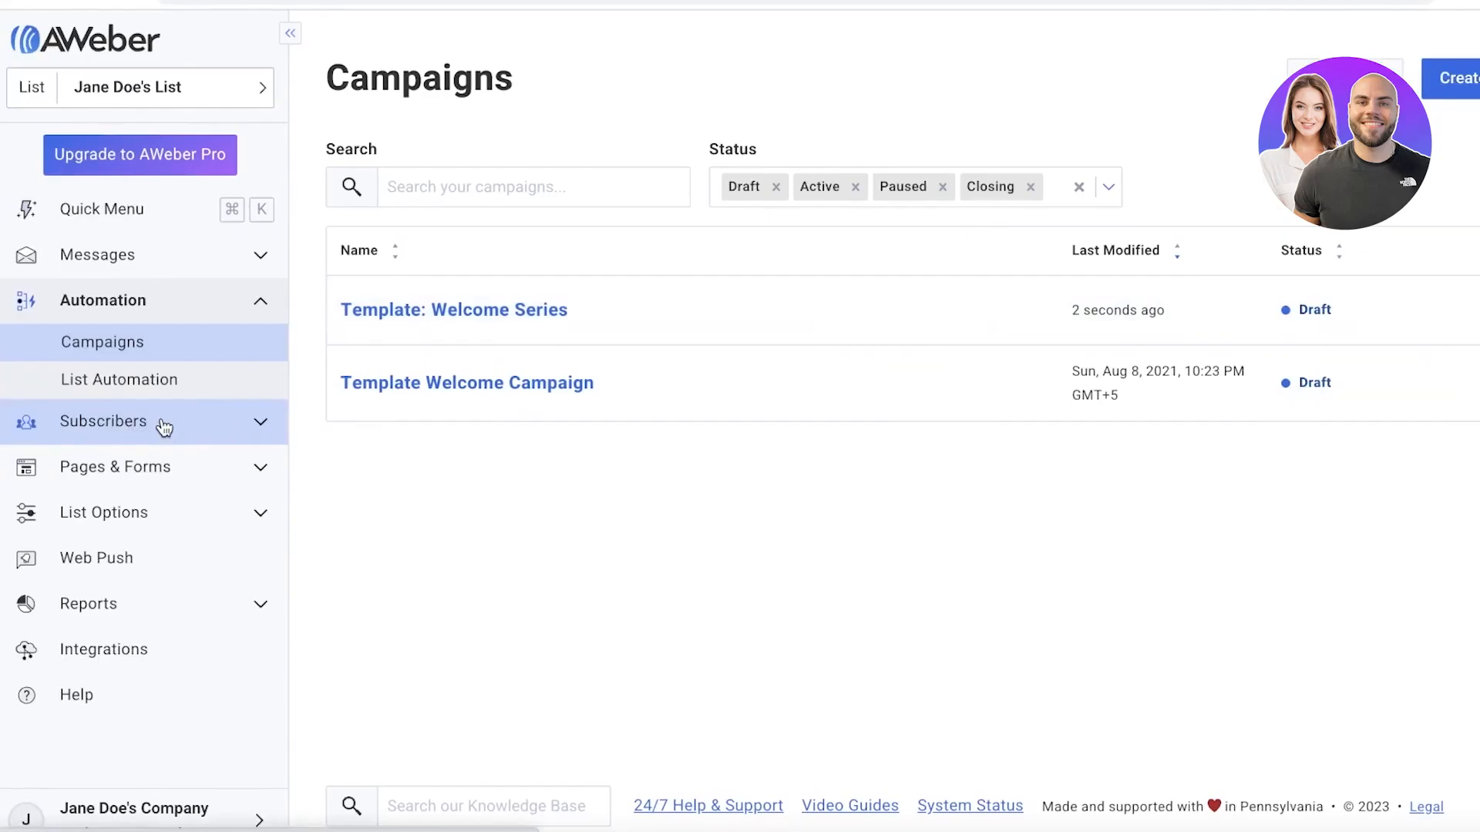
left_click(164, 429)
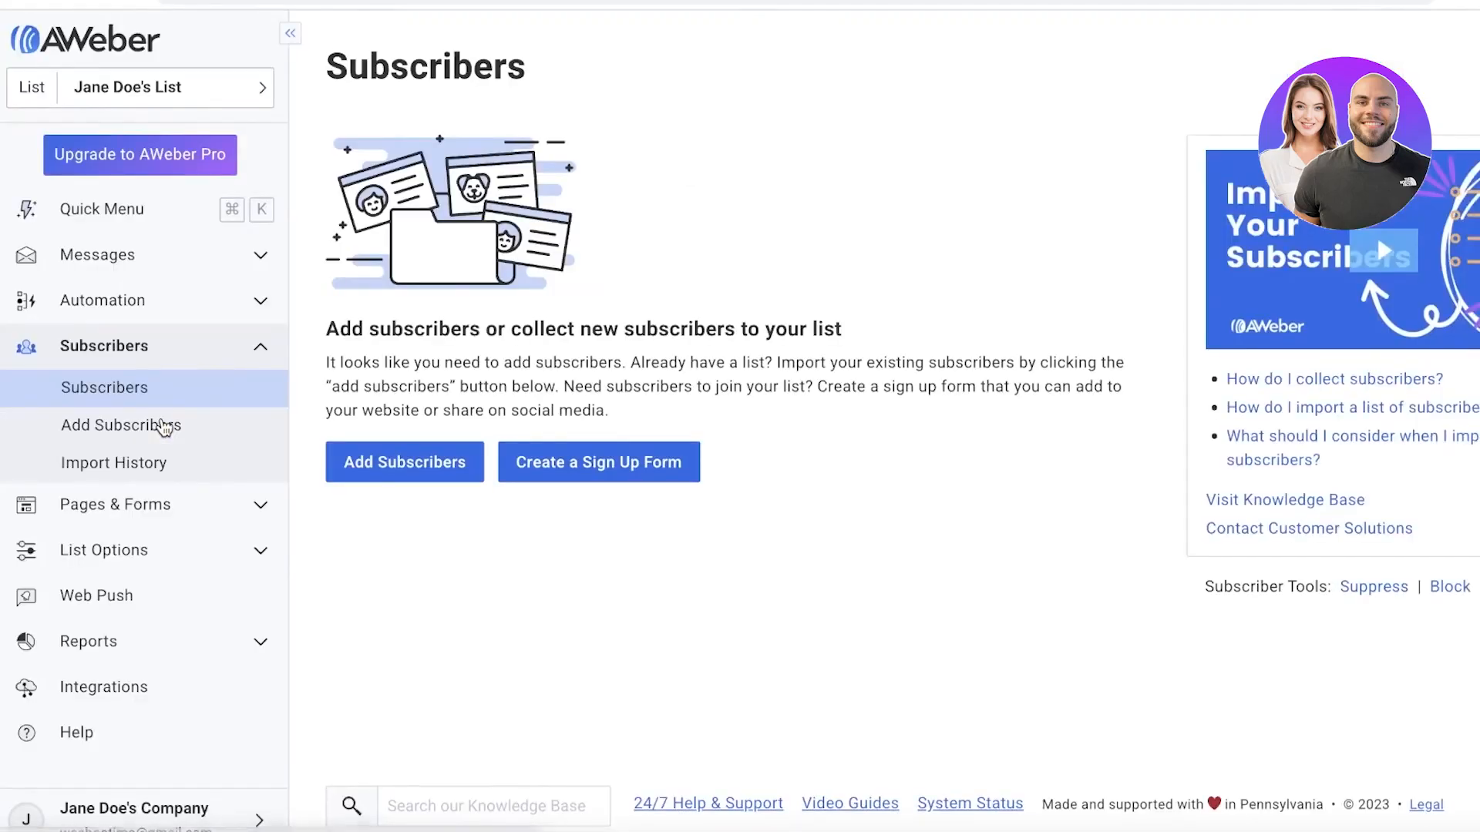